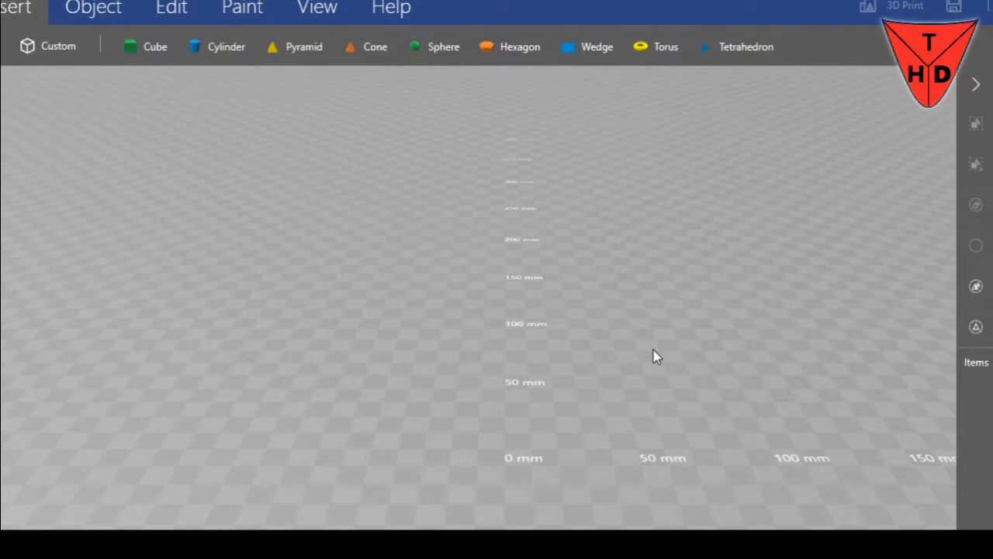
# Insert a tetrahedron into the scene and delete it again
pyautogui.moveTo(654, 355); pyautogui.dragTo(679, 365, button='right')
pyautogui.moveTo(680, 365); pyautogui.dragTo(446, 411, button='middle')
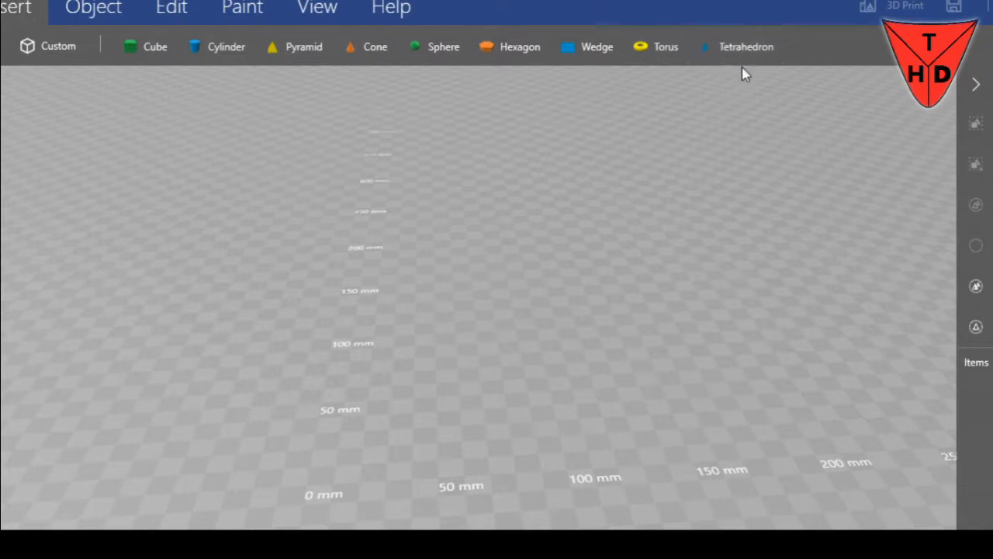
pyautogui.click(746, 48)
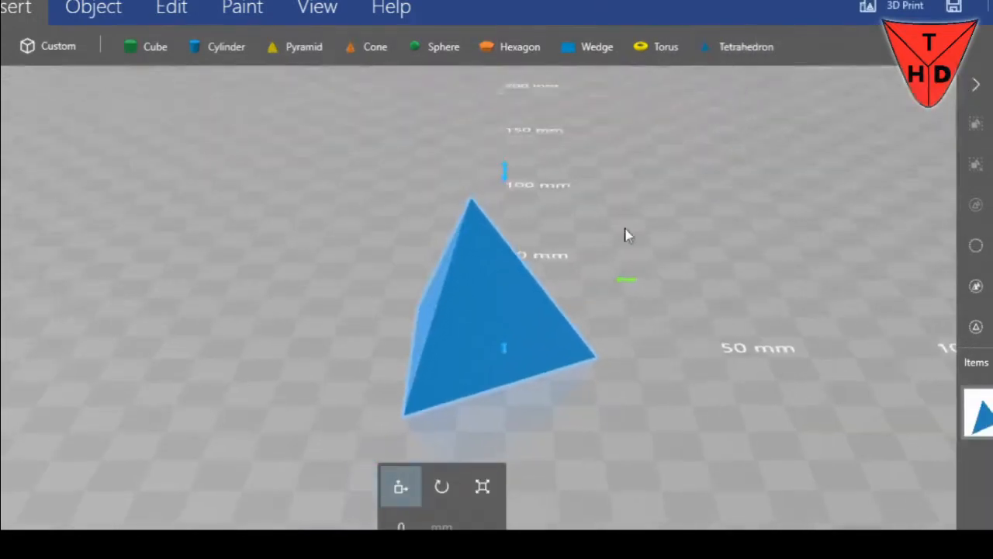
pyautogui.moveTo(667, 342); pyautogui.dragTo(757, 351)
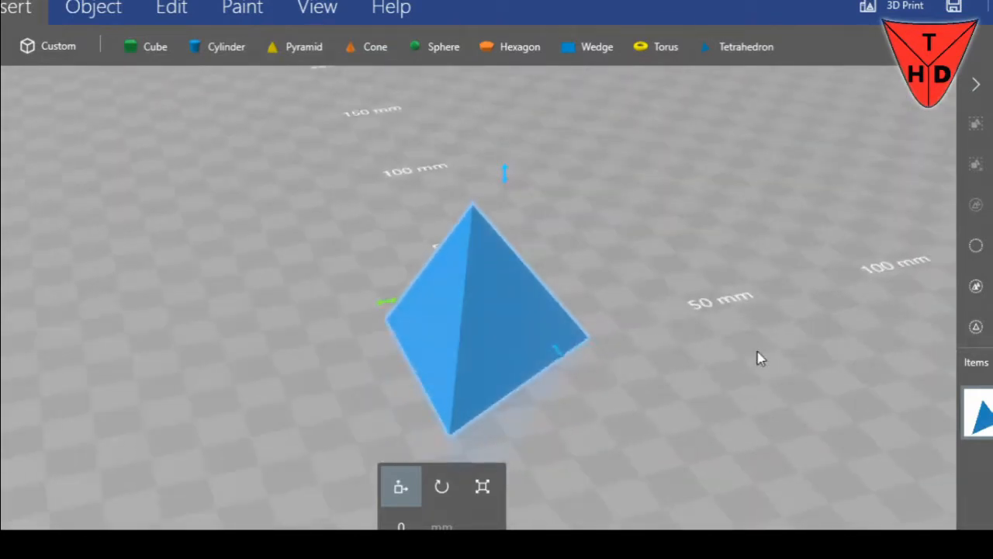
pyautogui.press('Delete')
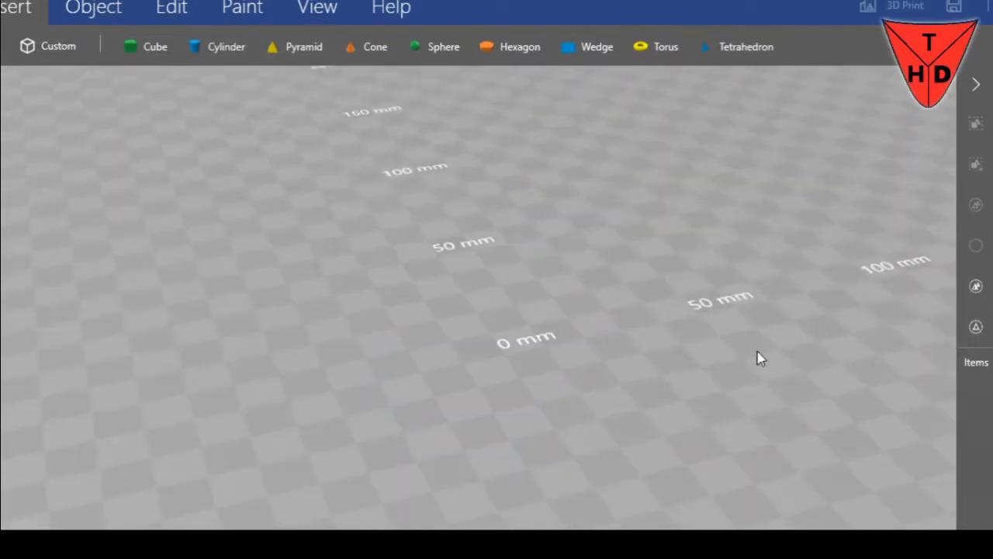
pyautogui.click(59, 49)
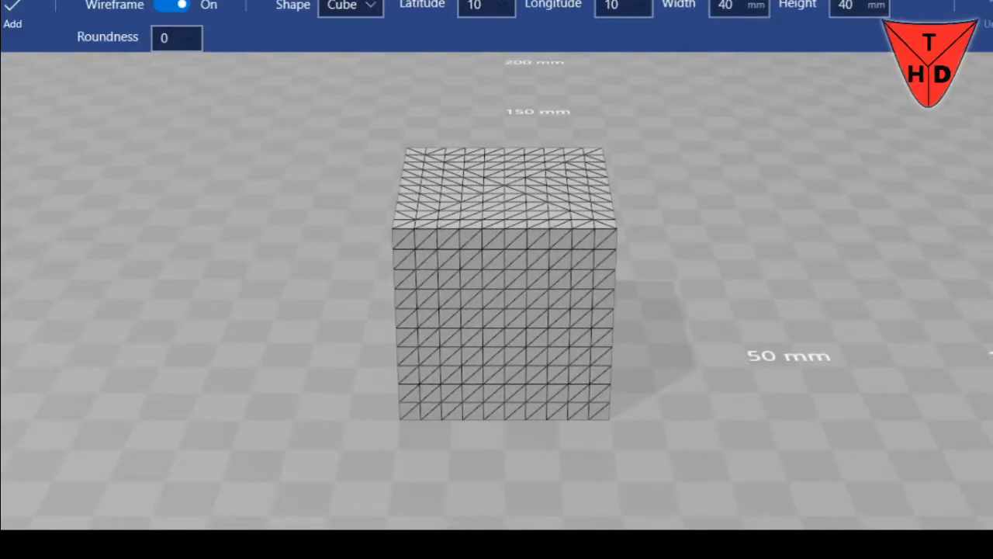
pyautogui.press('Escape')
pyautogui.moveTo(581, 290); pyautogui.dragTo(550, 377)
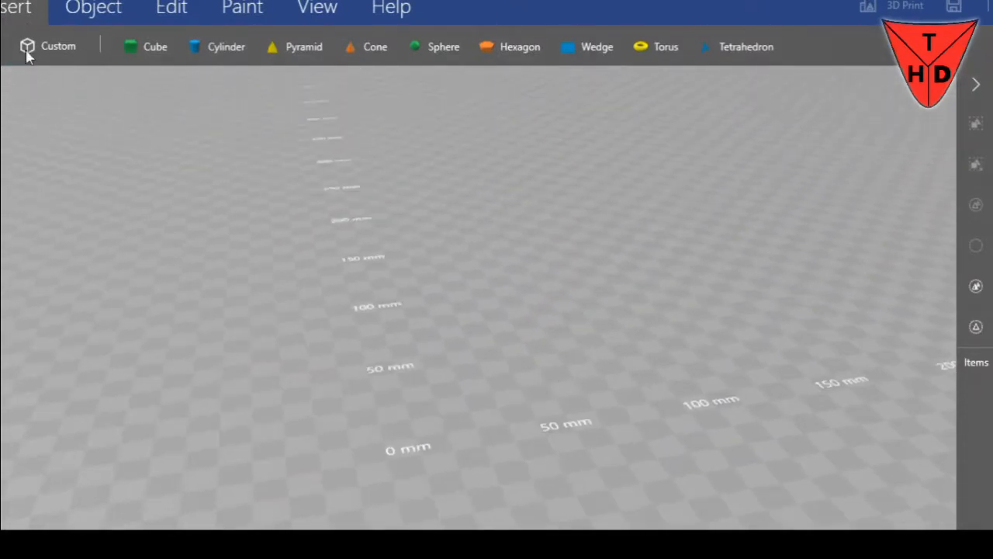
# Set the scene's measurement units to inches
pyautogui.click(1, 6)
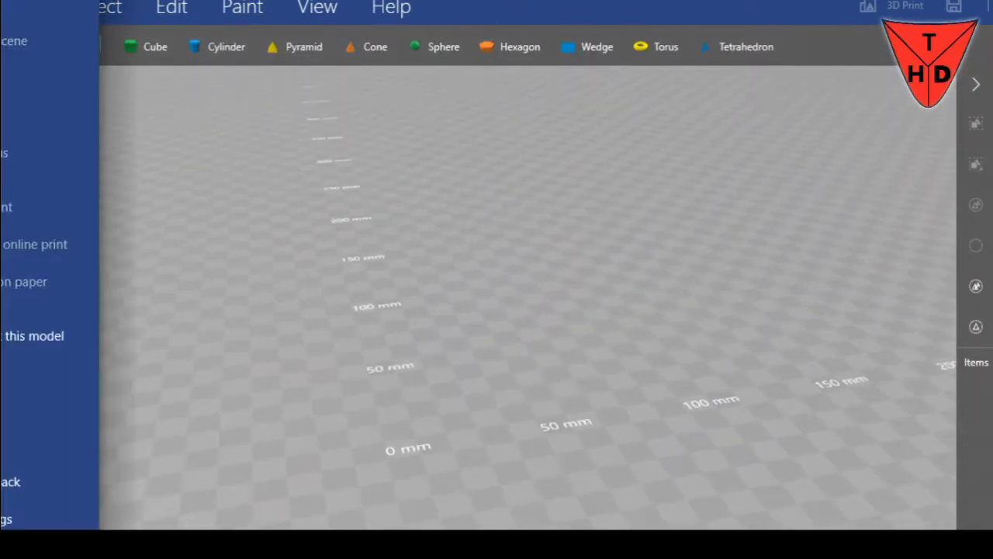
pyautogui.click(24, 526)
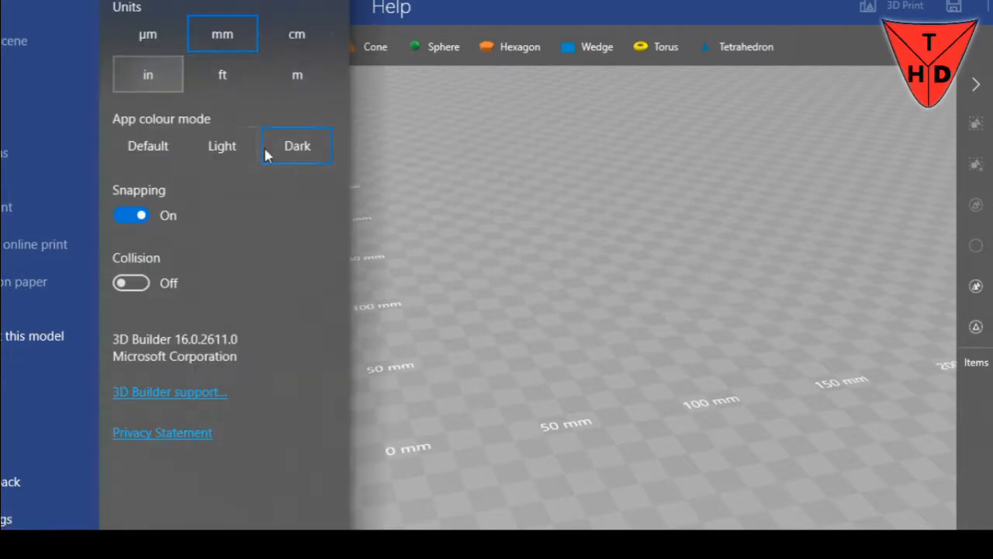
pyautogui.click(158, 76)
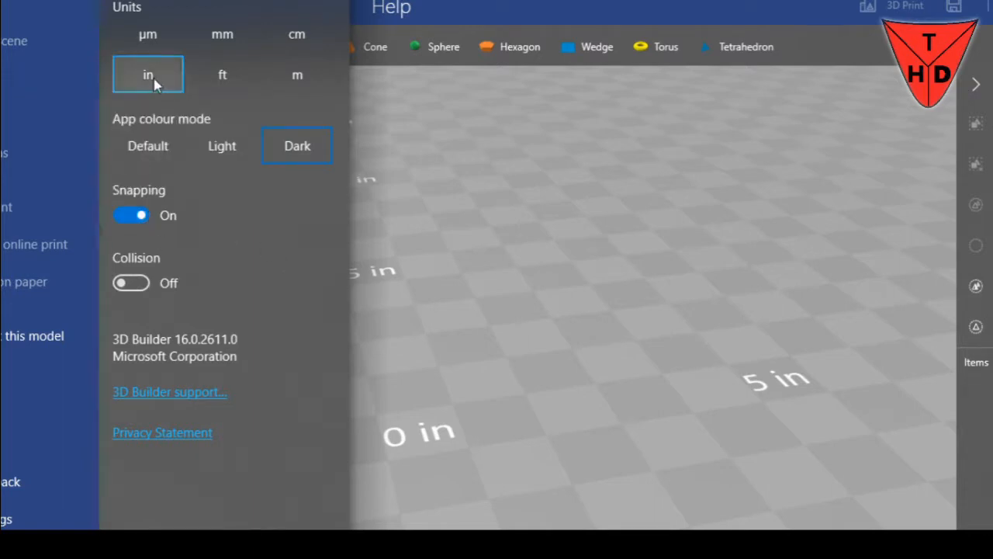
pyautogui.press('Escape')
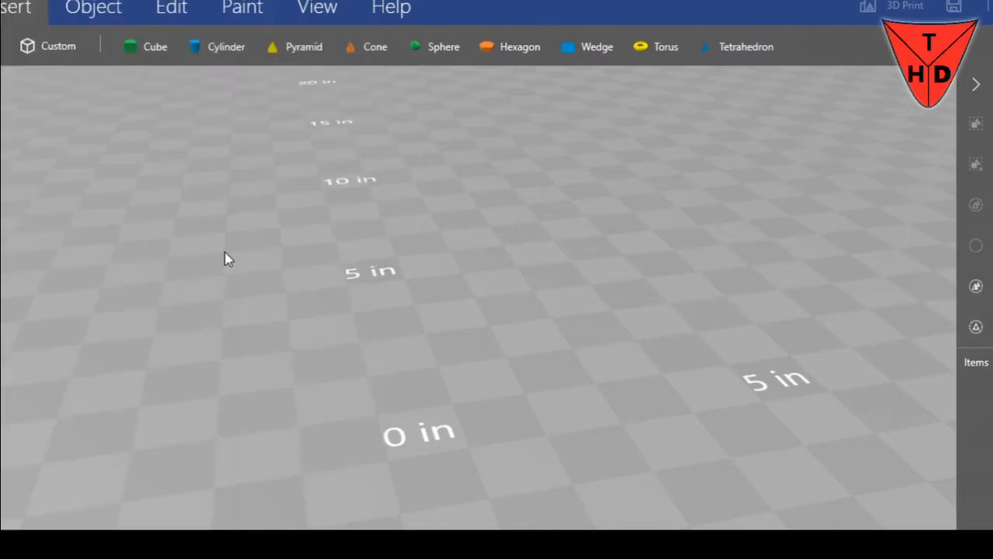
pyautogui.scroll(-5, 349, 296)
pyautogui.moveTo(554, 300); pyautogui.dragTo(463, 408, button='right')
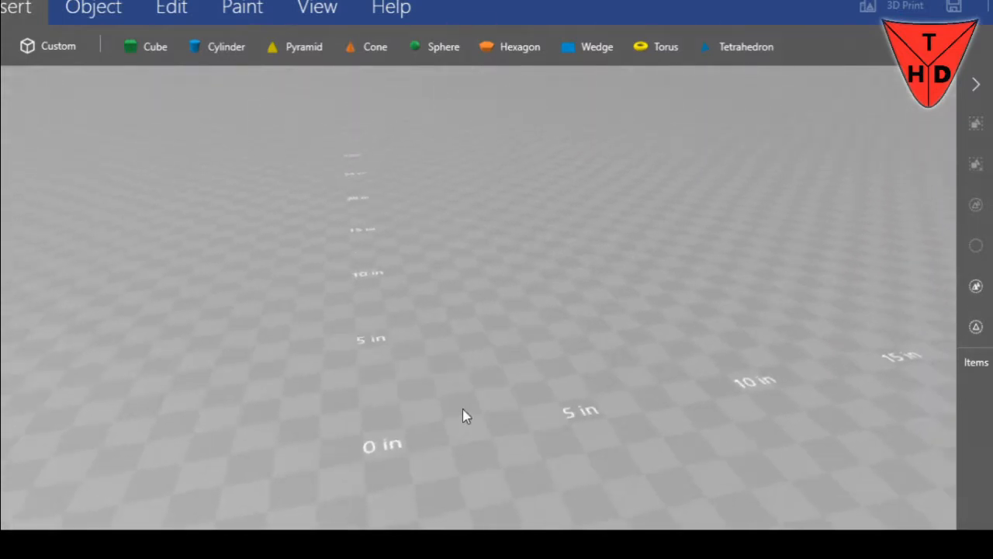
pyautogui.scroll(-2, 463, 402)
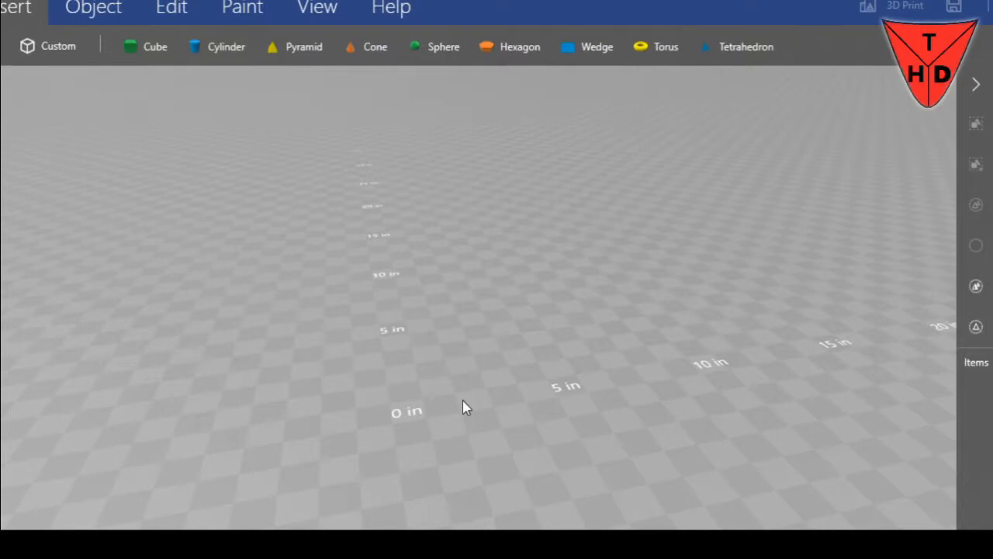
pyautogui.moveTo(525, 391); pyautogui.dragTo(471, 411, button='right')
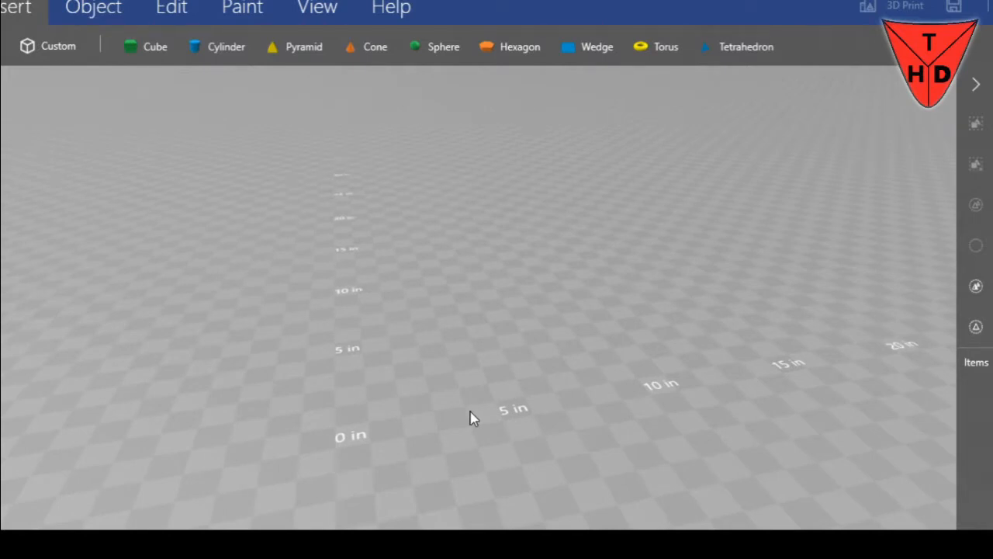
pyautogui.click(2, 6)
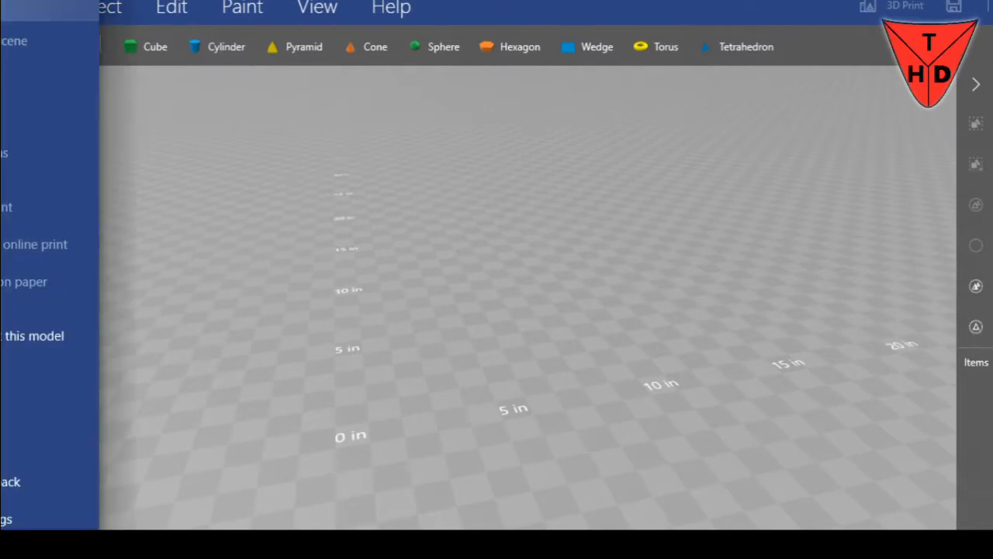
pyautogui.click(173, 125)
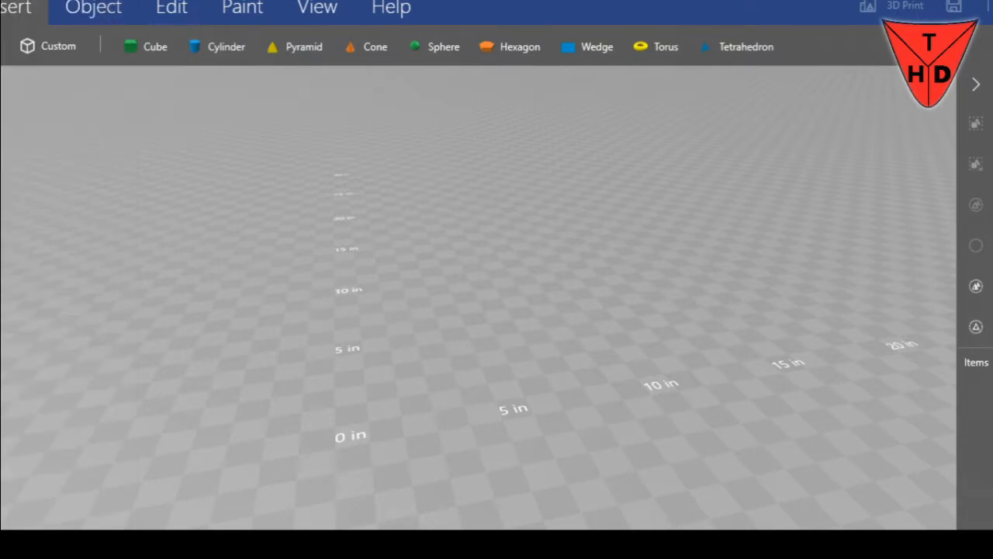
# Add the flat blue disc from the recent models to the scene and switch it to scaling mode
pyautogui.click(28, 46)
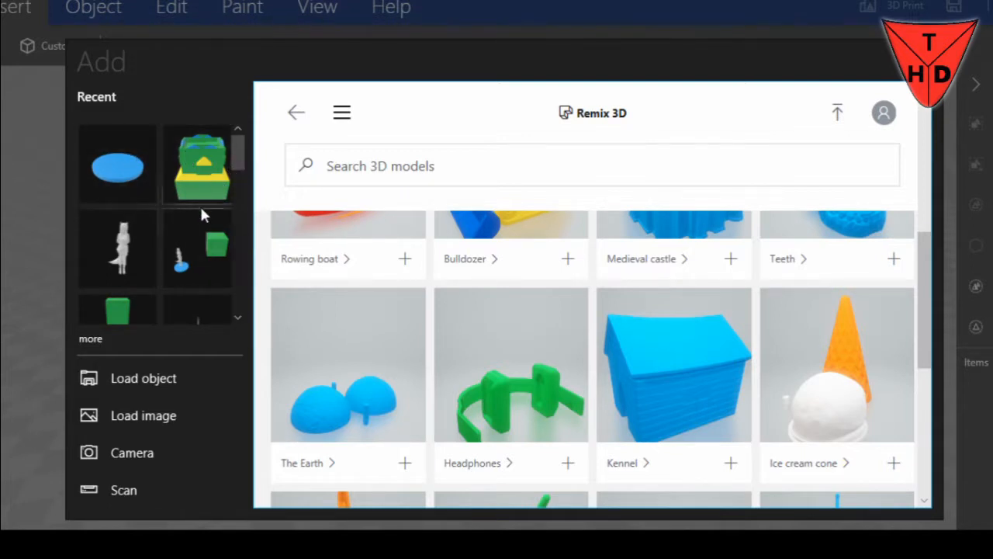
pyautogui.click(123, 171)
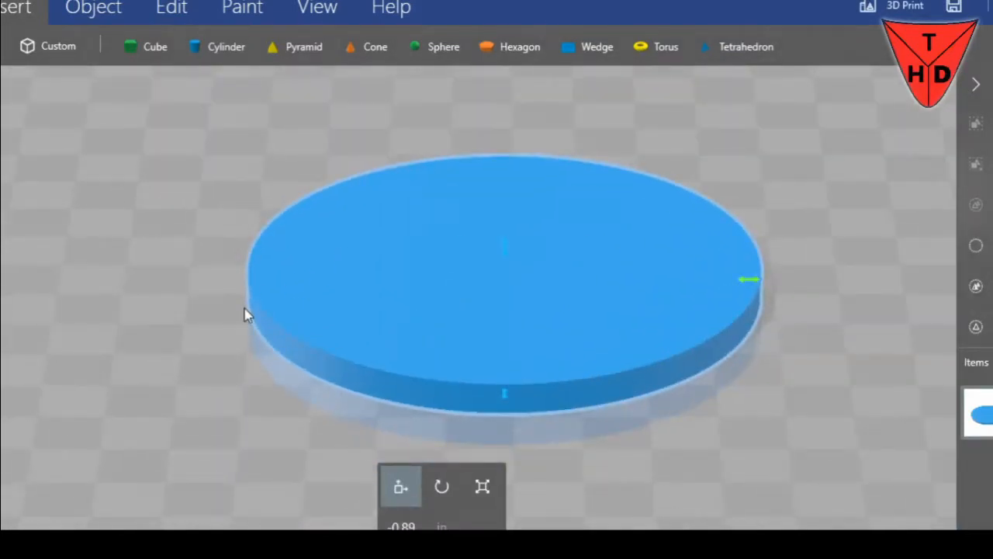
pyautogui.click(481, 489)
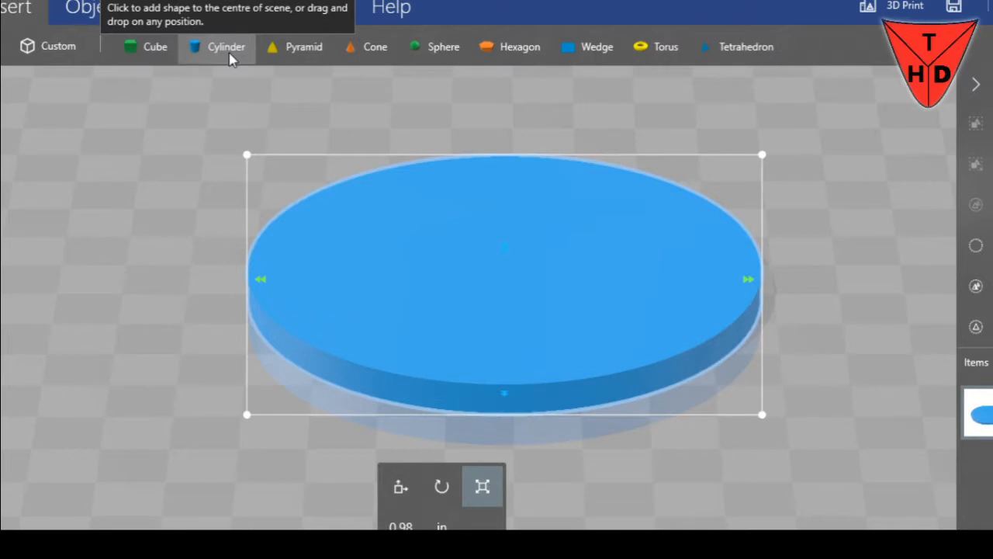
# Set the scene's measurement units to millimetres
pyautogui.click(2, 8)
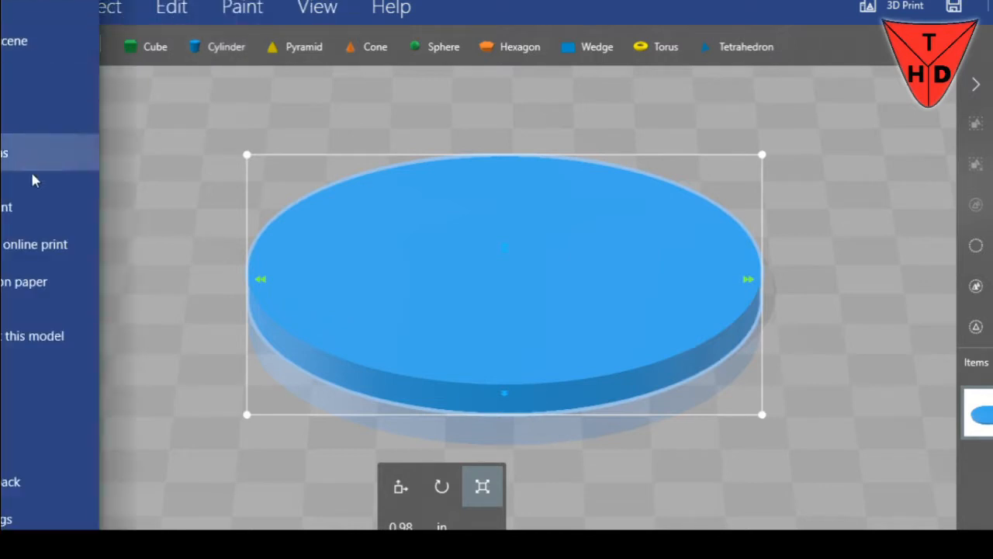
pyautogui.click(15, 518)
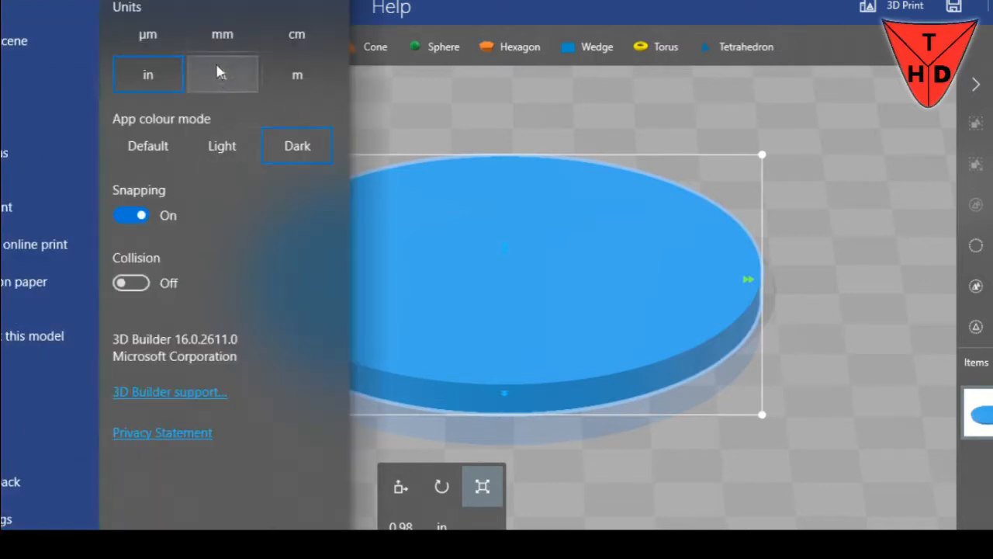
pyautogui.click(223, 37)
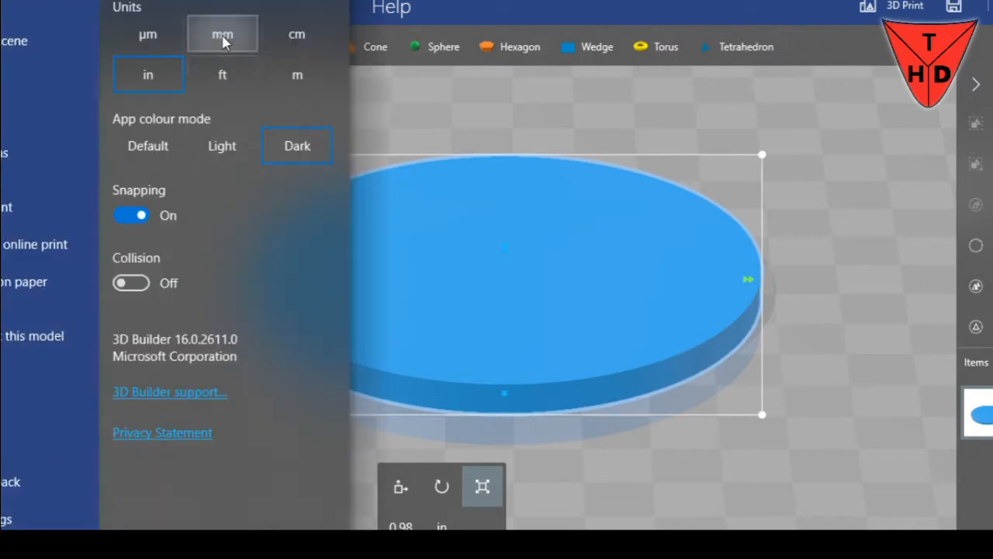
pyautogui.click(3, 11)
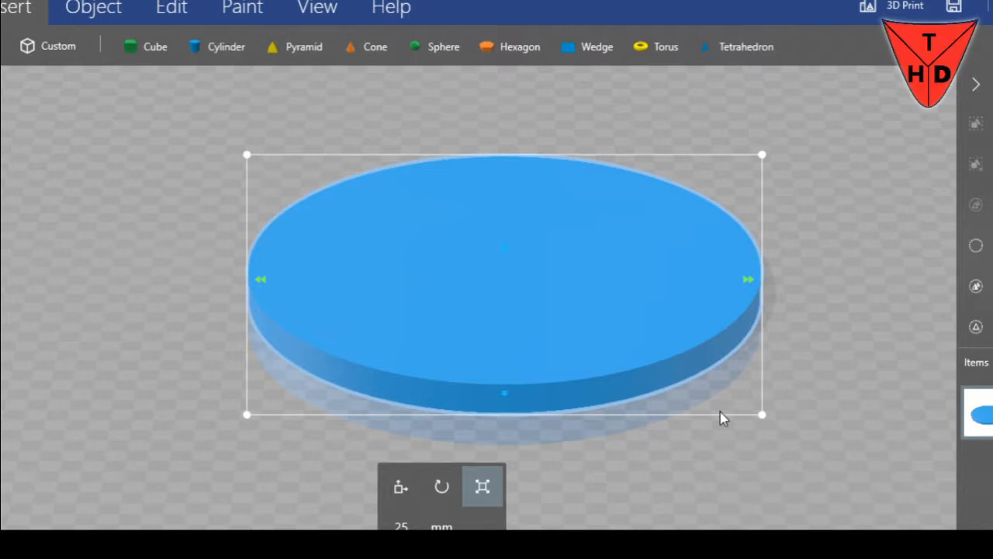
# Check the blue disc's height dimension and inspect the disc from the side
pyautogui.click(505, 248)
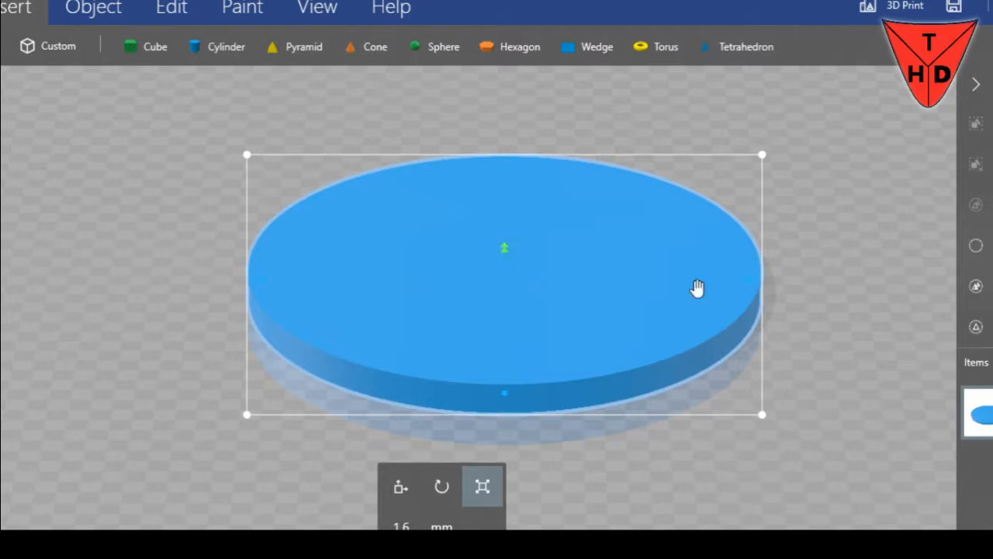
pyautogui.moveTo(874, 390); pyautogui.dragTo(898, 367)
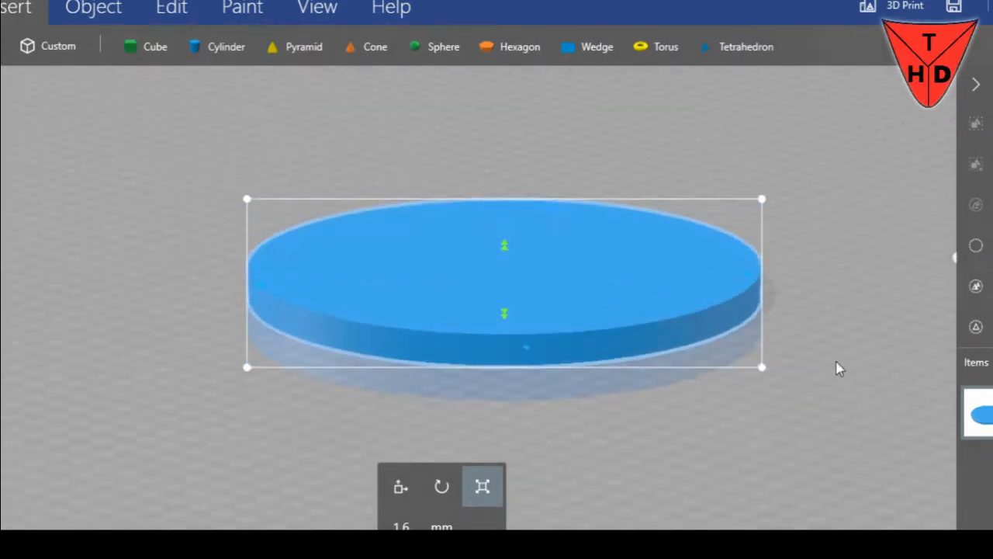
pyautogui.moveTo(838, 368)
pyautogui.mouseDown()
pyautogui.moveTo(787, 377)
pyautogui.moveTo(785, 346)
pyautogui.moveTo(740, 423)
pyautogui.mouseUp()
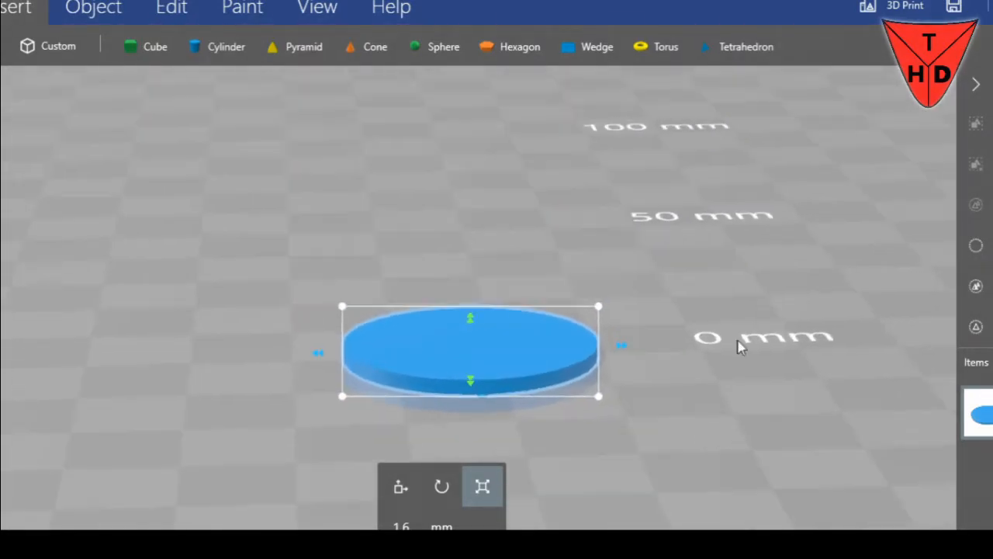
pyautogui.click(1, 6)
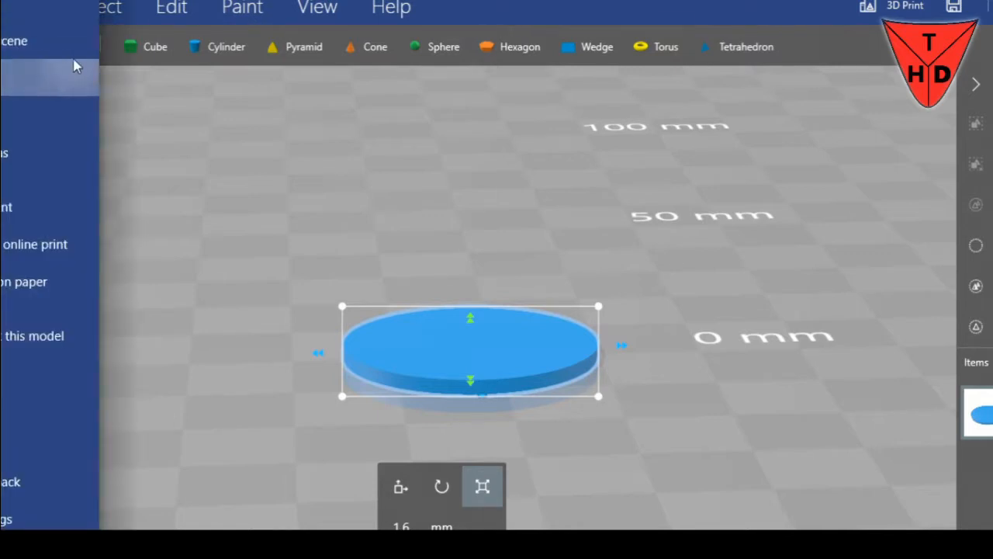
pyautogui.click(55, 77)
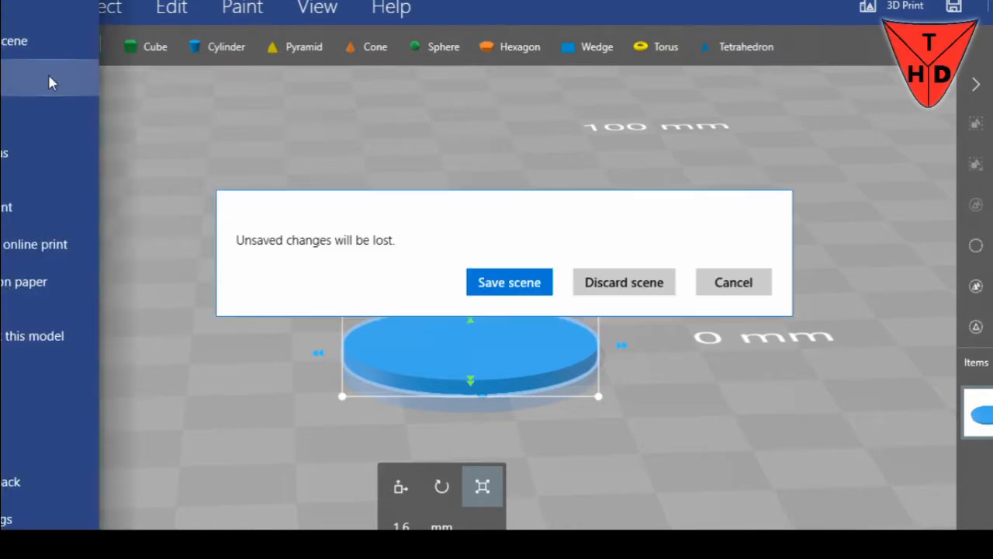
pyautogui.click(733, 282)
pyautogui.press('Escape')
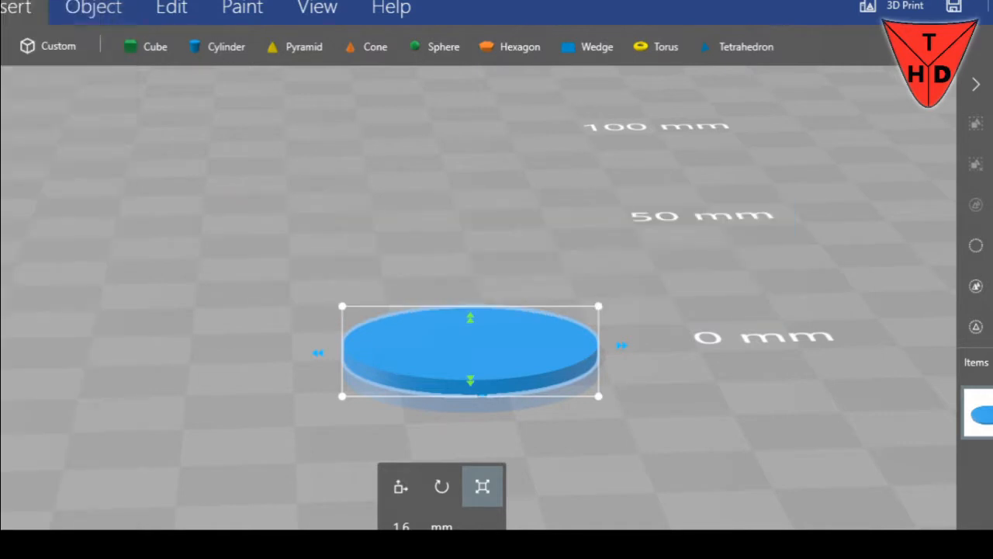
# Add the white standing figure from the recent models and move it onto the top of the blue disc
pyautogui.click(54, 47)
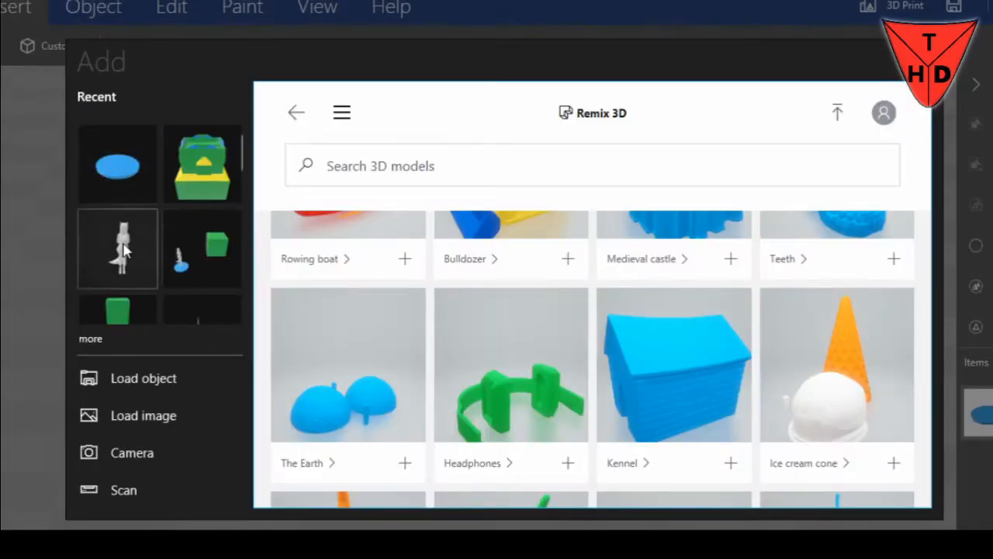
pyautogui.click(126, 251)
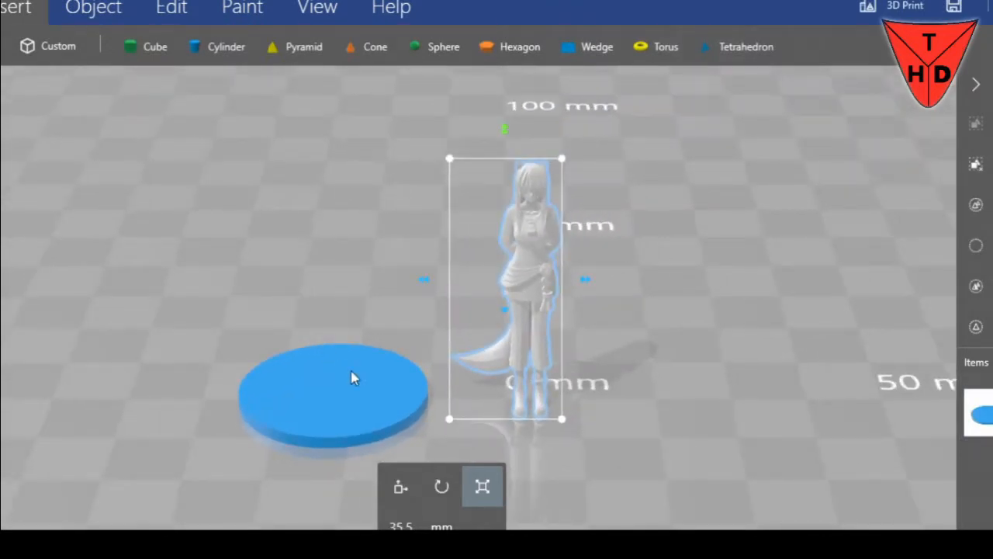
pyautogui.click(400, 486)
pyautogui.moveTo(590, 281); pyautogui.dragTo(390, 274)
pyautogui.moveTo(301, 107); pyautogui.dragTo(302, 117)
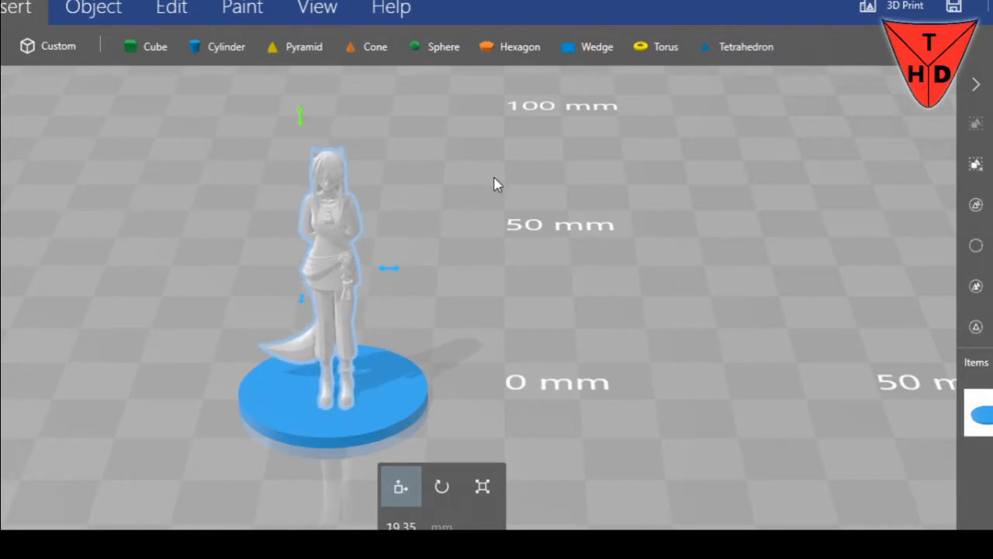
# Select the blue disc together with the white figure and group them into one item
pyautogui.moveTo(473, 268); pyautogui.dragTo(564, 237)
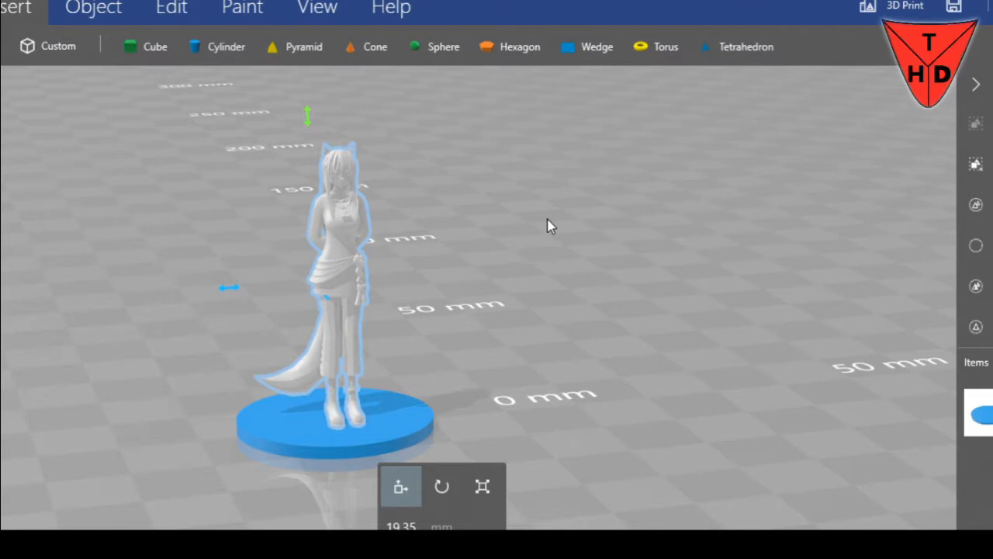
pyautogui.scroll(-1, 547, 225)
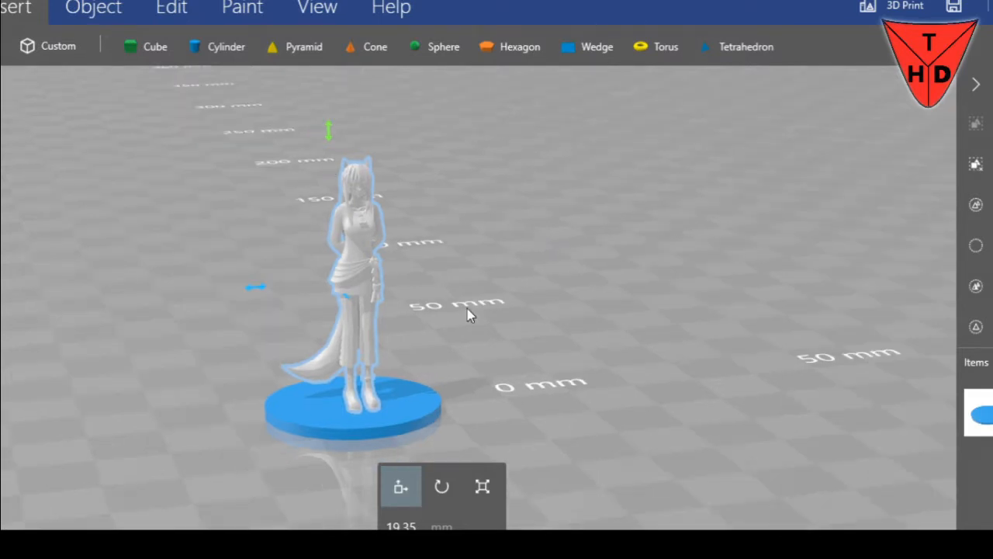
pyautogui.keyDown('ctrl'); pyautogui.click(426, 406); pyautogui.keyUp('ctrl')
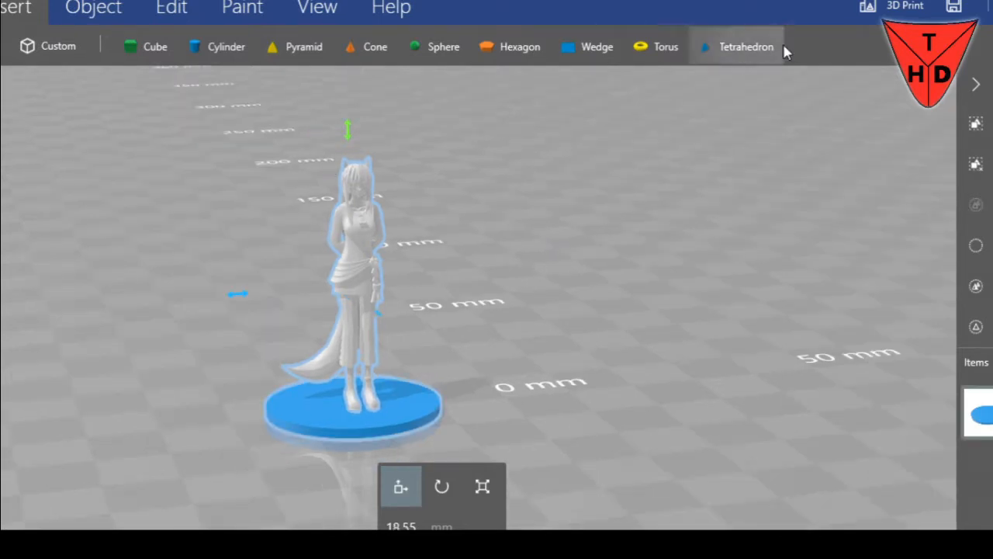
pyautogui.click(153, 14)
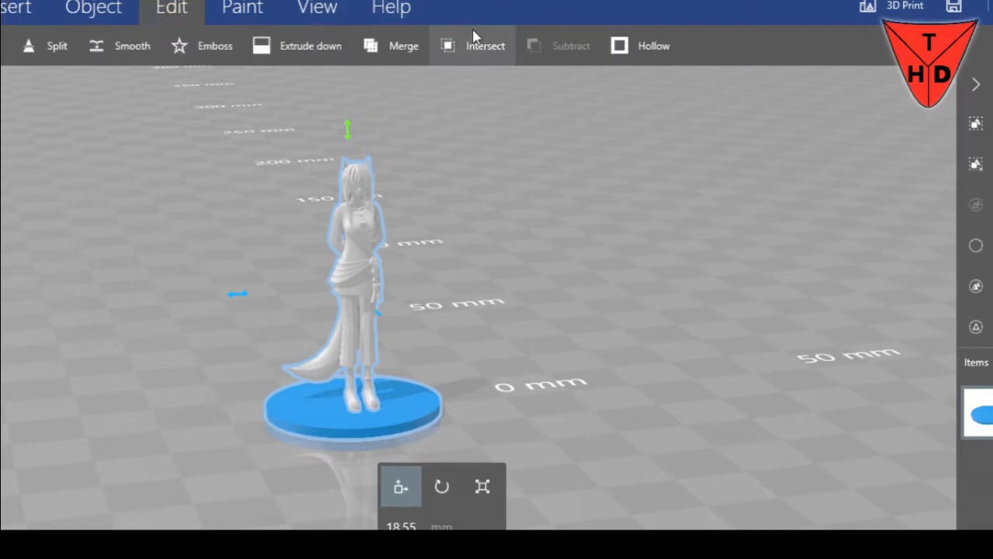
pyautogui.click(976, 123)
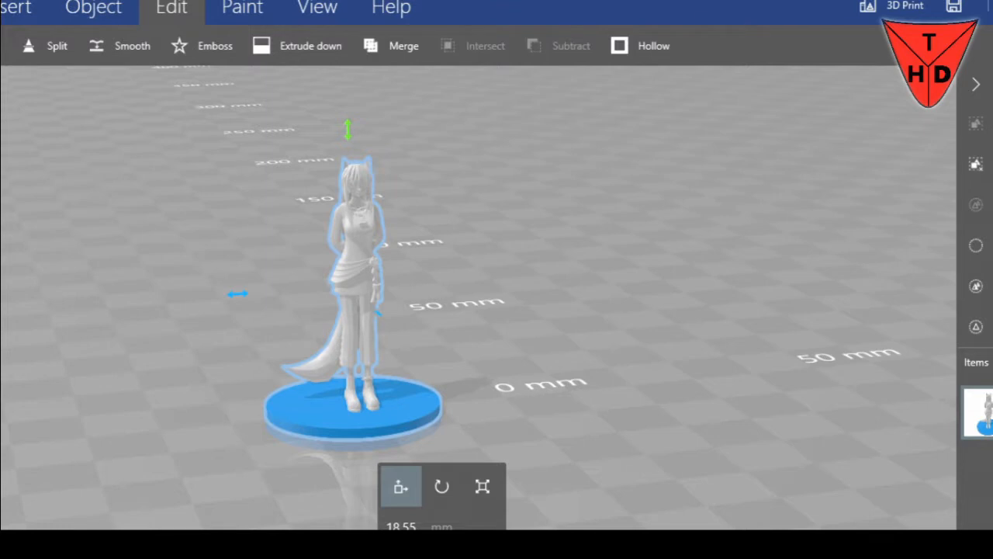
# Change the scene's measurement units to inches
pyautogui.moveTo(552, 302); pyautogui.dragTo(764, 359)
pyautogui.scroll(-2, 764, 358)
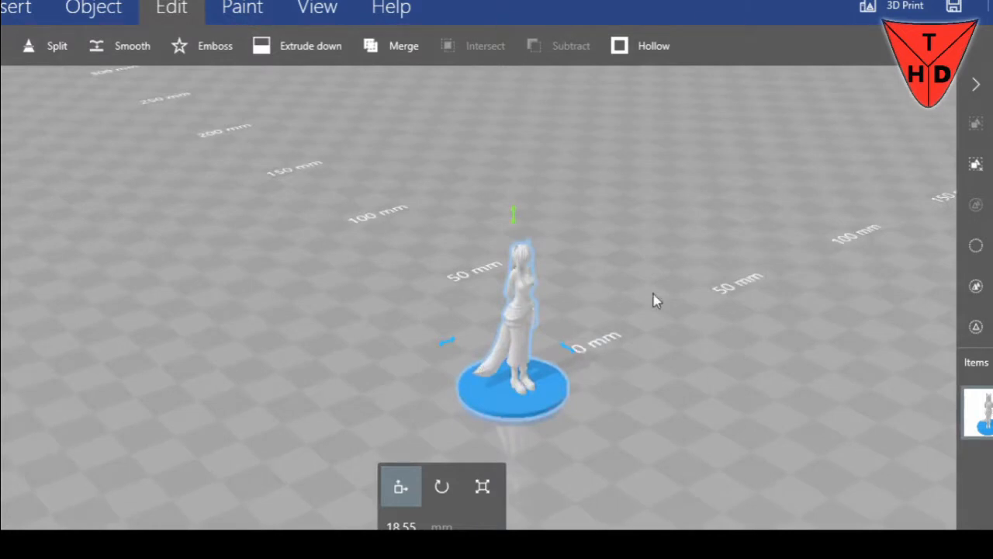
pyautogui.moveTo(656, 297); pyautogui.dragTo(578, 289)
pyautogui.click(1, 6)
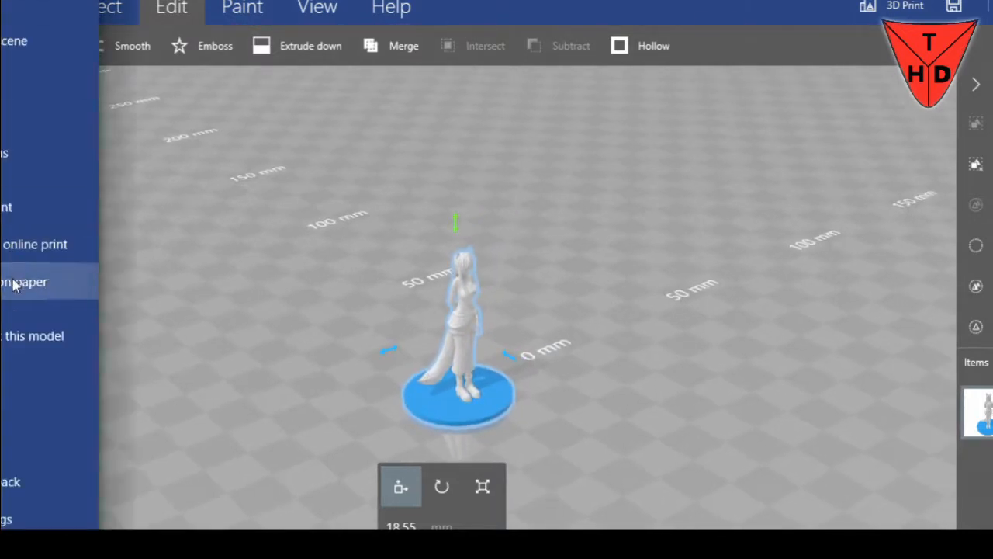
pyautogui.click(16, 518)
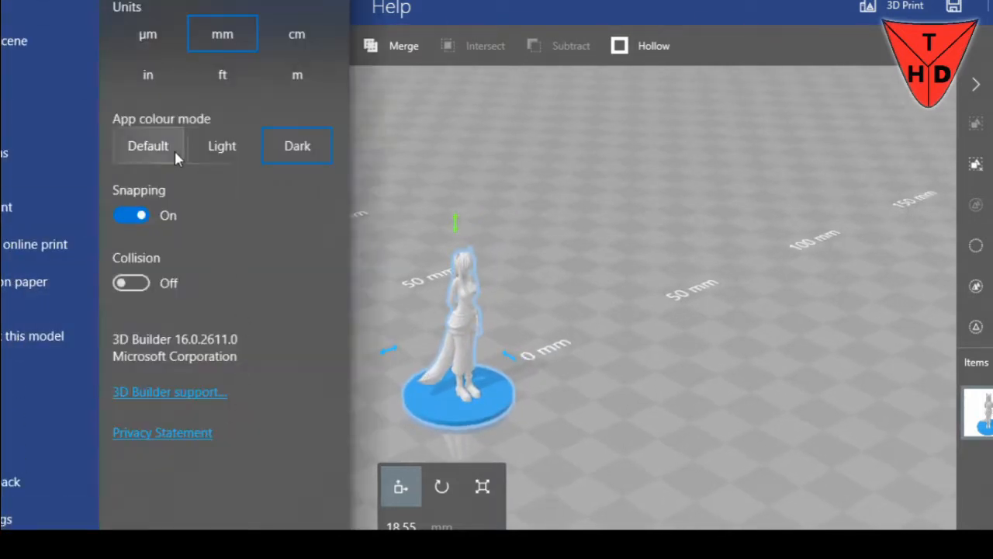
pyautogui.click(148, 75)
pyautogui.click(738, 248)
pyautogui.moveTo(738, 248); pyautogui.dragTo(427, 302)
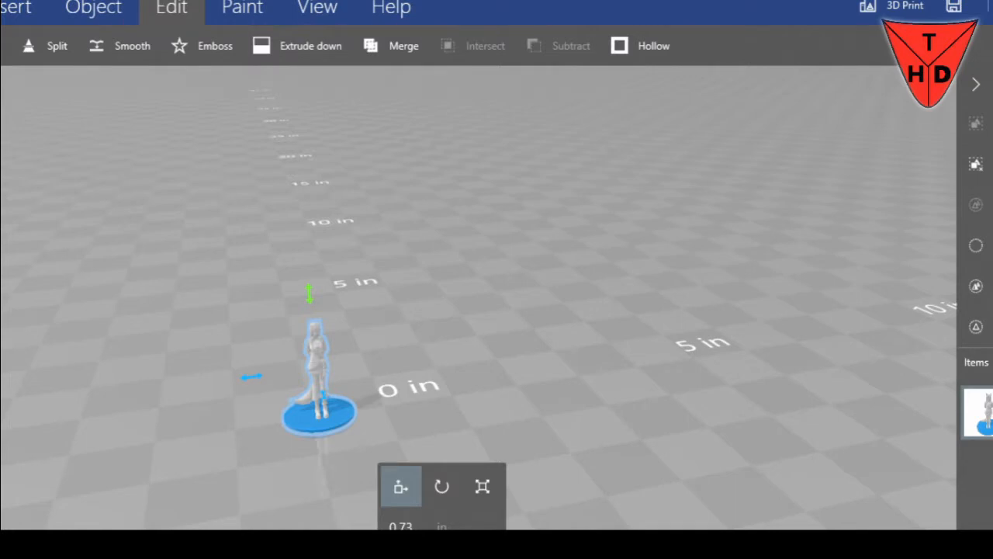
# Insert a green cube into the scene and move it sideways, clear of the figure
pyautogui.click(27, 8)
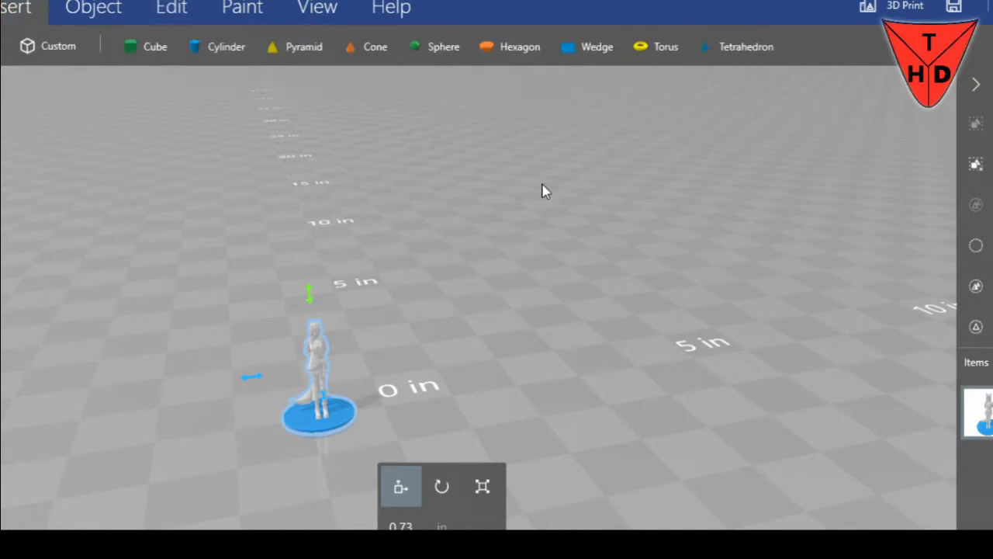
pyautogui.moveTo(577, 215); pyautogui.dragTo(644, 230)
pyautogui.click(166, 59)
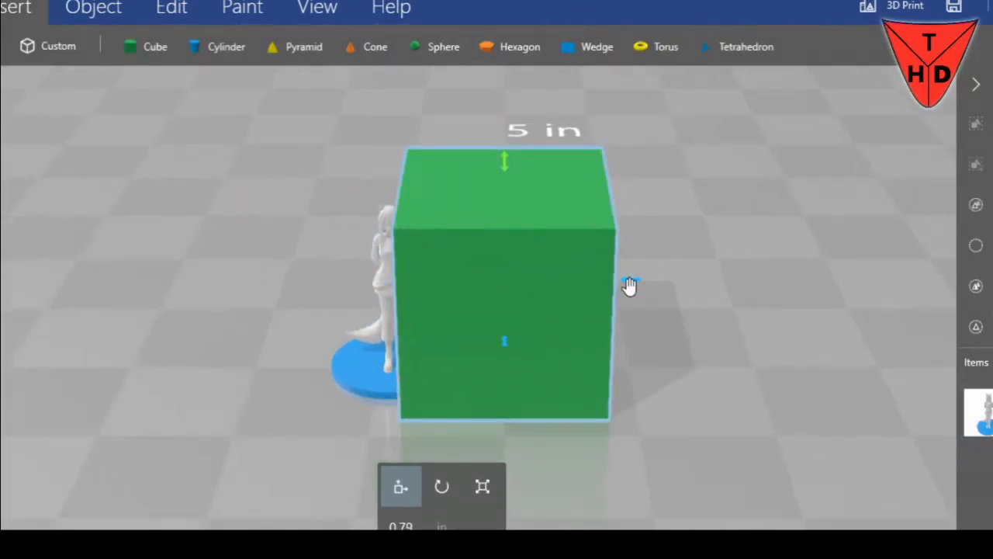
pyautogui.moveTo(641, 281); pyautogui.dragTo(865, 287)
# Move the grouped figure and disc toward the back of the grid, to about 4.55 in
pyautogui.click(425, 355)
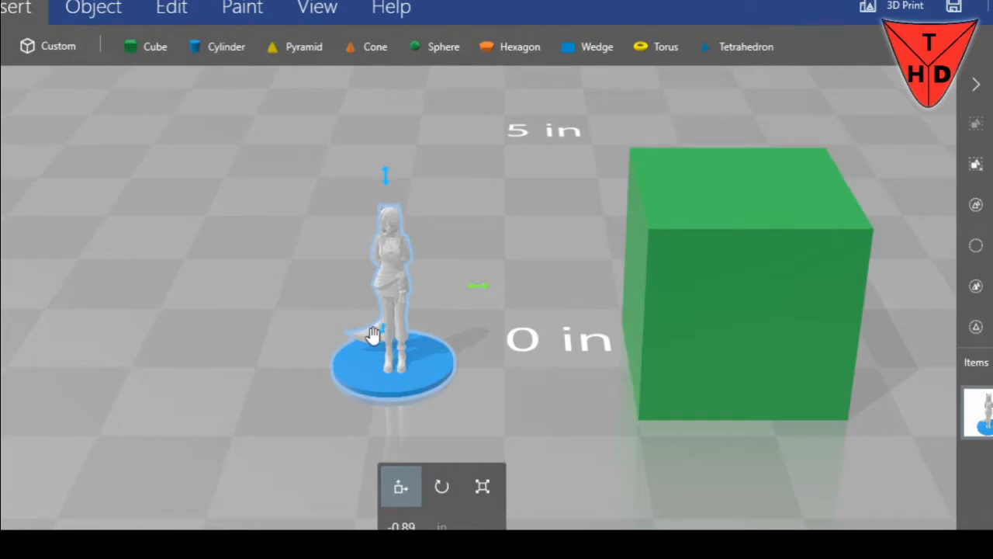
pyautogui.moveTo(380, 337); pyautogui.dragTo(406, 122)
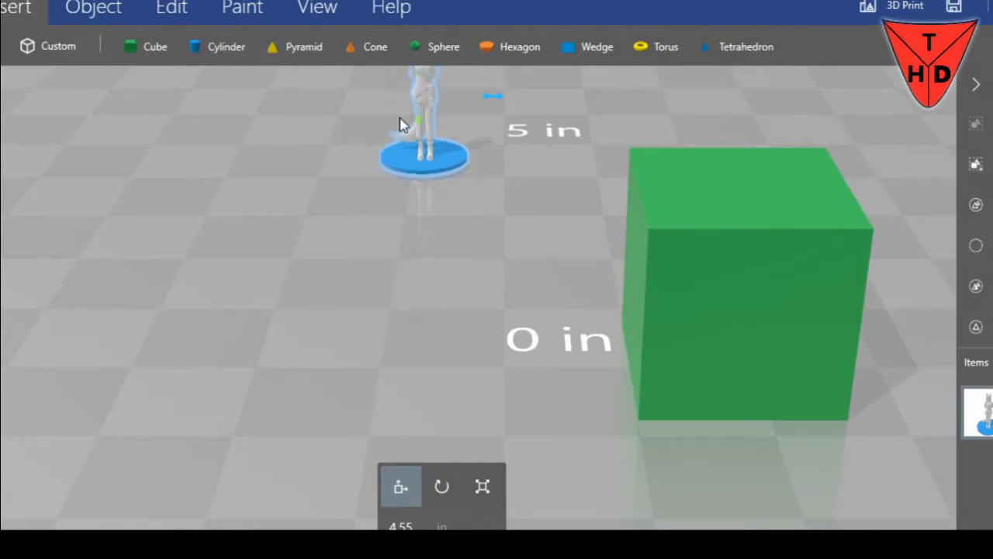
pyautogui.scroll(-5, 230, 406)
pyautogui.moveTo(541, 332); pyautogui.dragTo(371, 385, button='right')
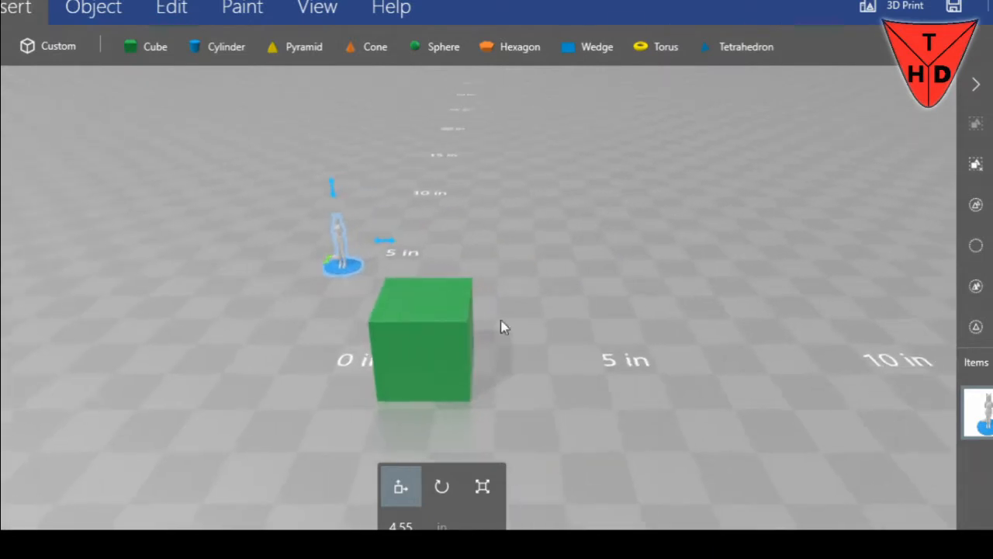
# Select the green cube and move it sideways to about 4.36 in, farther from the figure
pyautogui.moveTo(699, 233); pyautogui.dragTo(610, 266, button='right')
pyautogui.scroll(-1, 605, 271)
pyautogui.scroll(2, 598, 271)
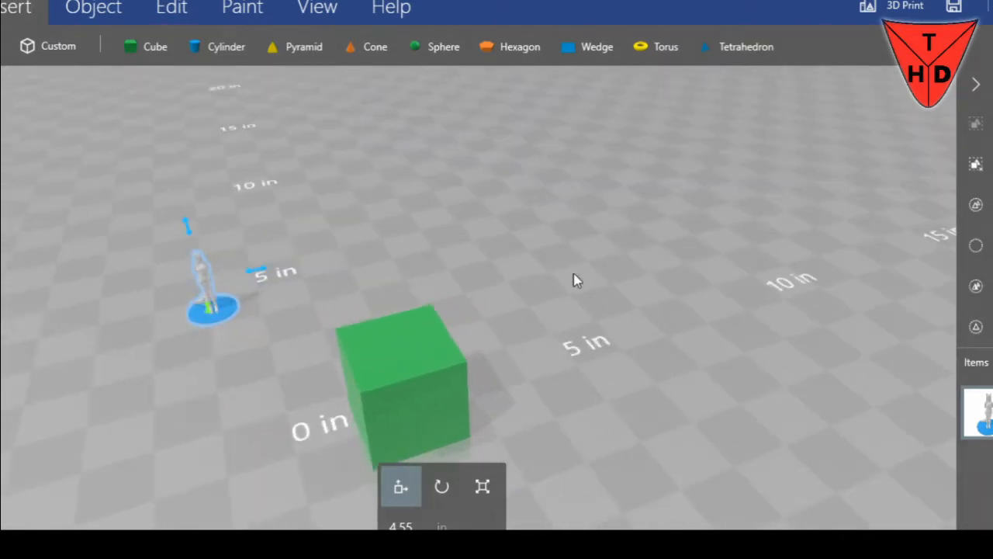
pyautogui.scroll(1, 543, 280)
pyautogui.moveTo(543, 281); pyautogui.dragTo(601, 283)
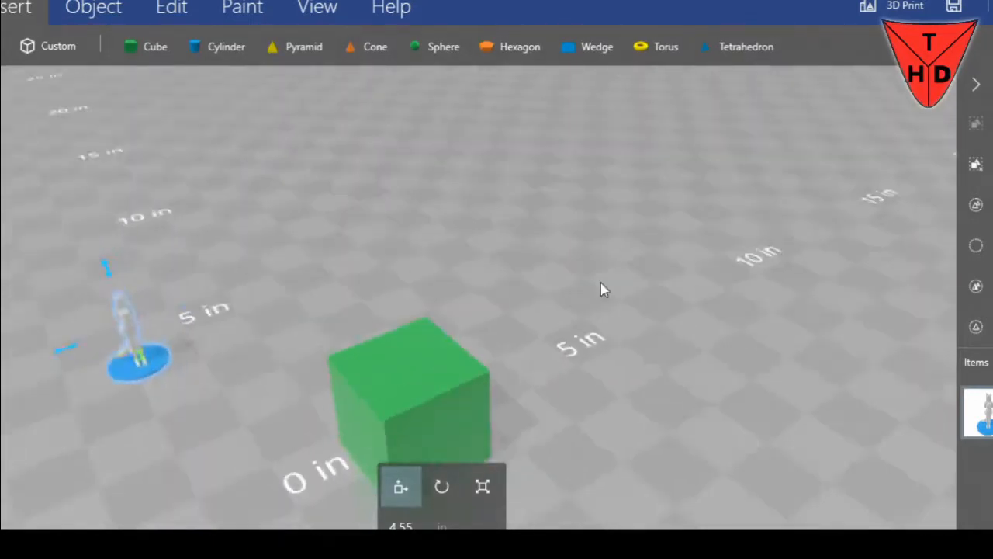
pyautogui.scroll(-2, 601, 283)
pyautogui.click(461, 337)
pyautogui.moveTo(709, 241); pyautogui.dragTo(658, 227)
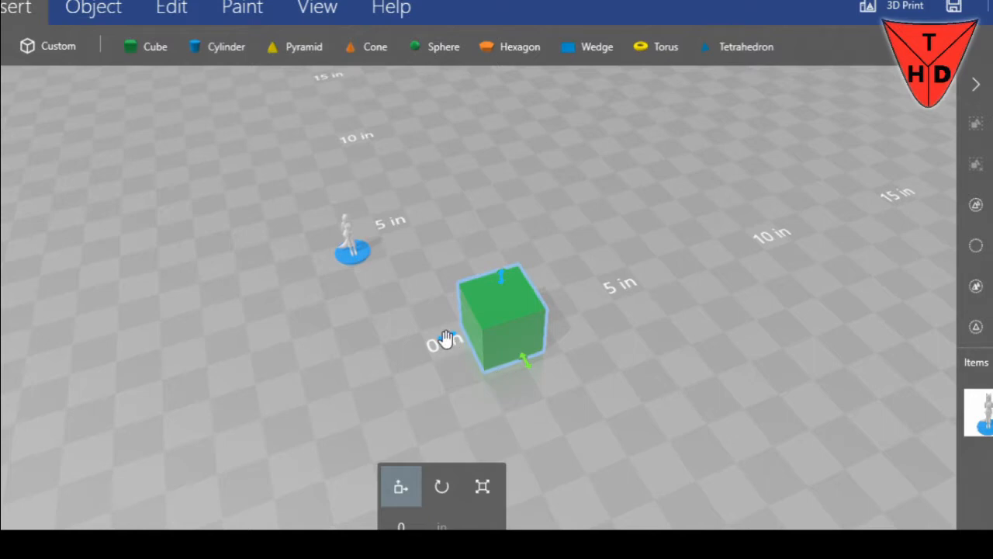
pyautogui.moveTo(446, 339); pyautogui.dragTo(551, 312)
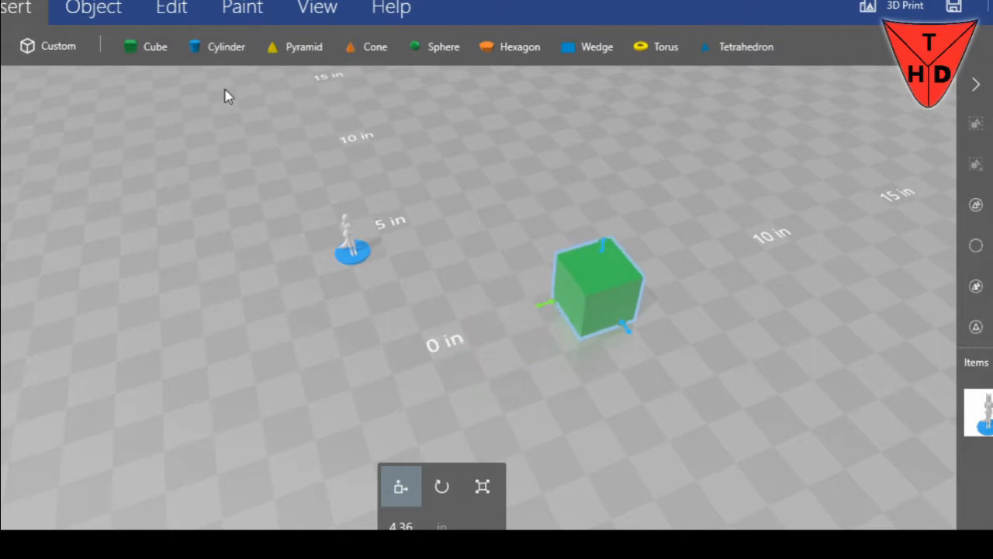
# Scale the green cube with the aspect ratio for numerical input unlocked, thinning it along one horizontal axis to about 0.38 in
pyautogui.moveTo(510, 216); pyautogui.dragTo(335, 179)
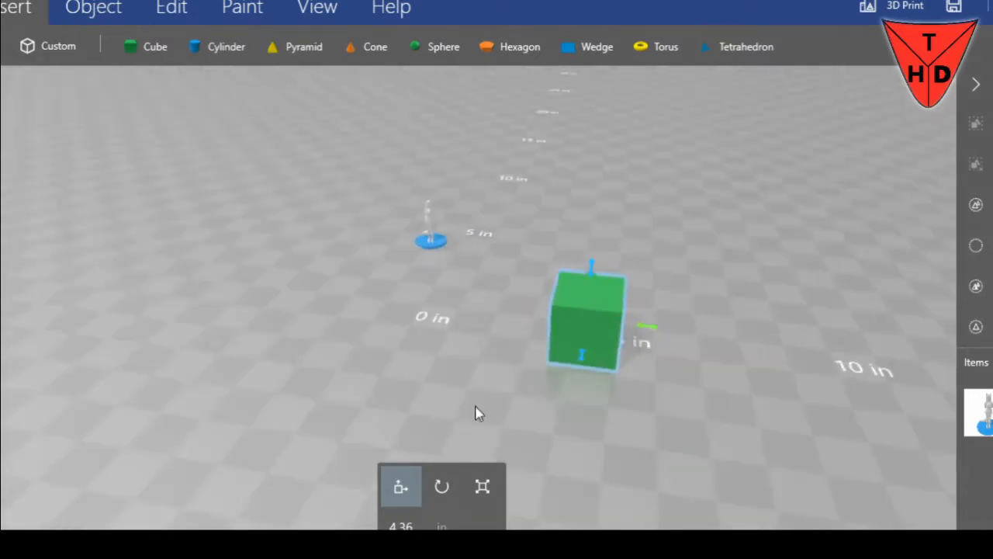
pyautogui.click(482, 487)
pyautogui.moveTo(661, 437); pyautogui.dragTo(612, 428)
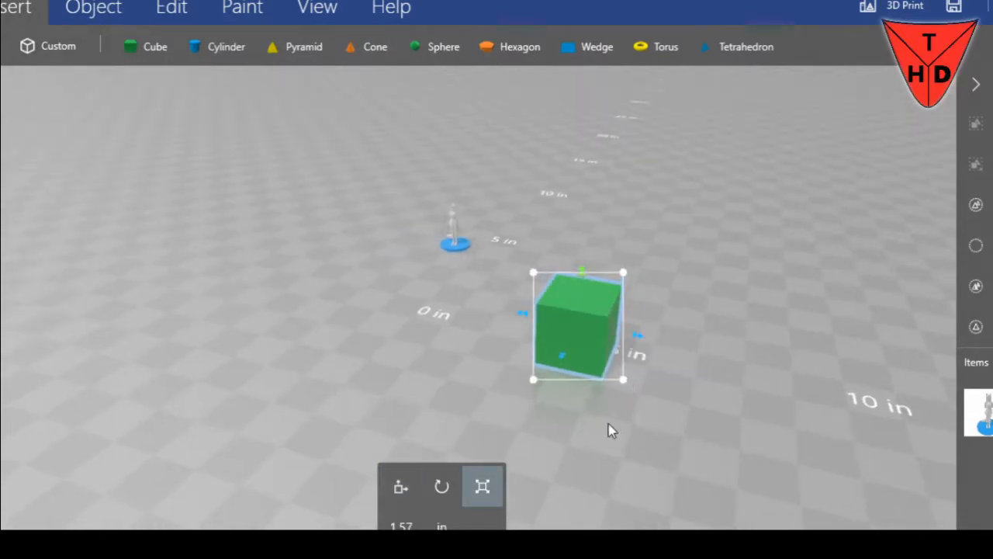
pyautogui.click(405, 526)
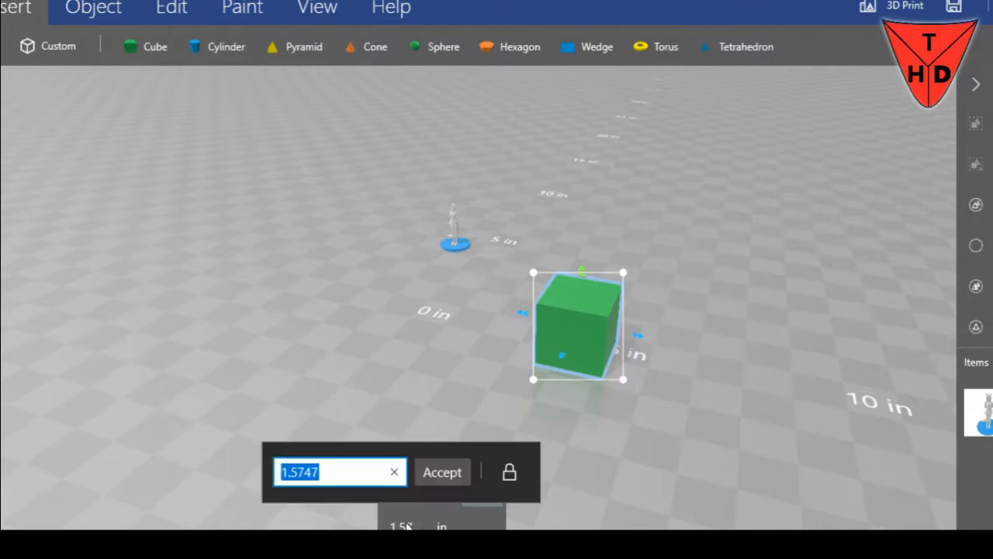
pyautogui.click(509, 472)
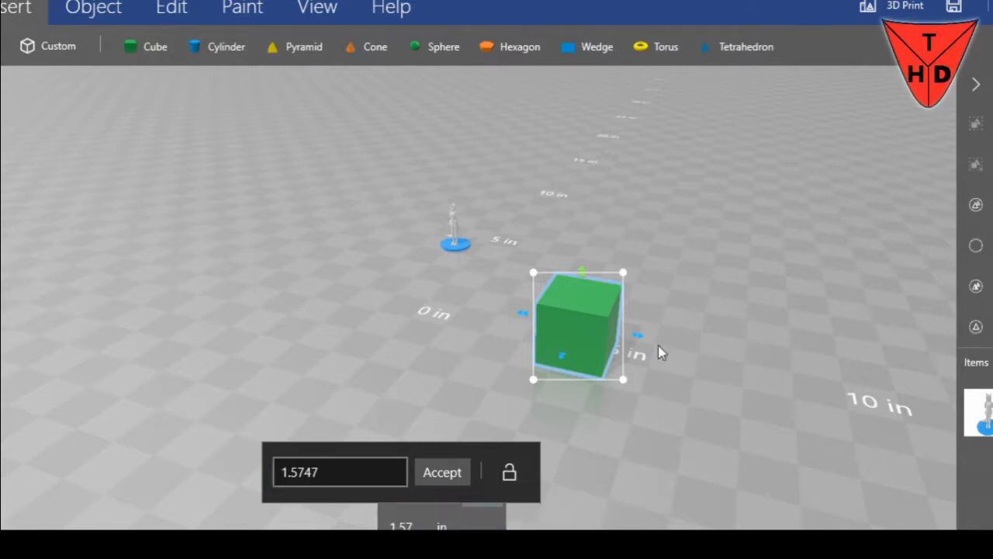
pyautogui.click(636, 335)
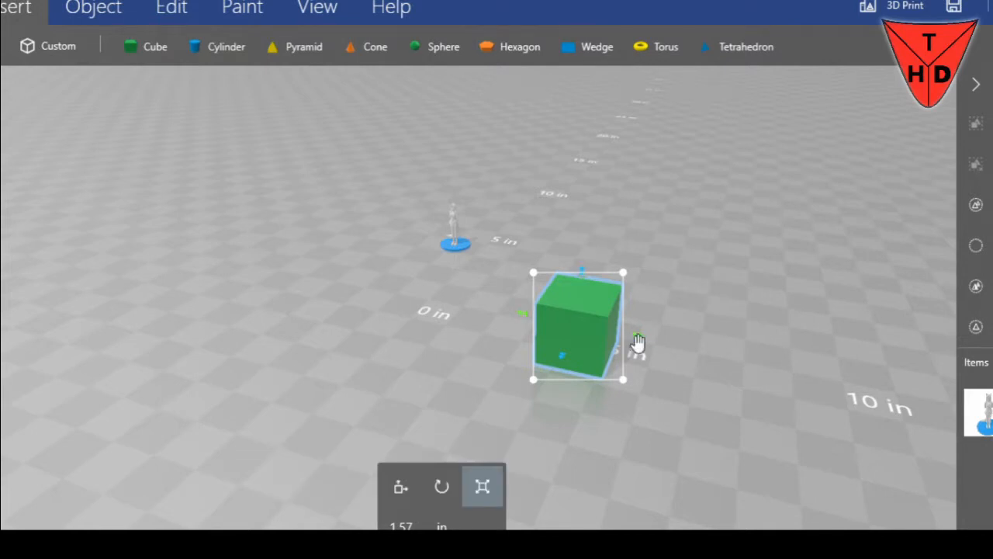
pyautogui.moveTo(636, 342); pyautogui.dragTo(656, 363)
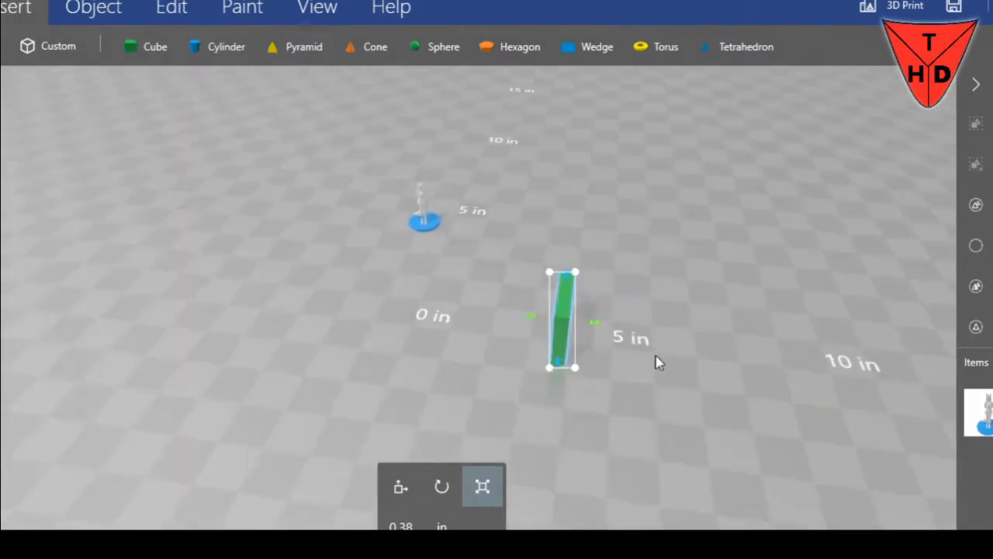
# Set the green block's thickness to 0.50 in
pyautogui.click(403, 524)
pyautogui.press('BackSpace')
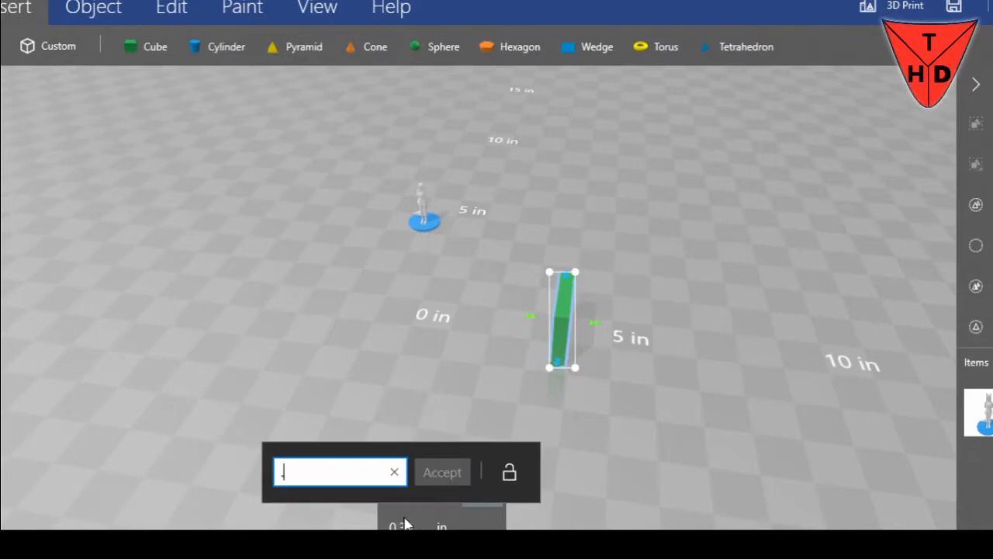
pyautogui.write('.50')
pyautogui.press('Return')
# Set the green block's thickness to 0.35 in
pyautogui.moveTo(672, 422); pyautogui.dragTo(764, 431)
pyautogui.scroll(5, 765, 428)
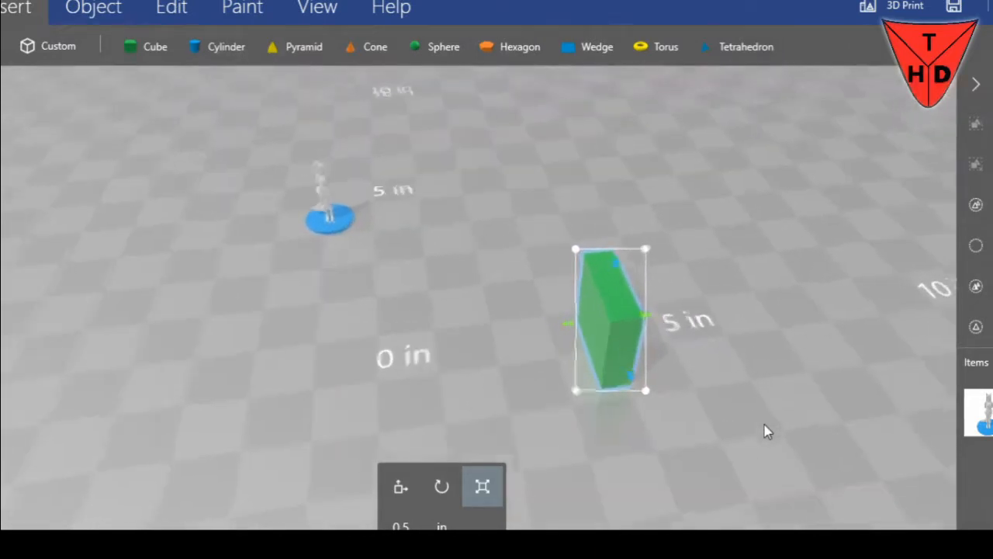
pyautogui.click(389, 527)
pyautogui.press('BackSpace')
pyautogui.write('.35')
pyautogui.press('Return')
pyautogui.moveTo(509, 377); pyautogui.dragTo(464, 361)
pyautogui.write('25')
pyautogui.press('Return')
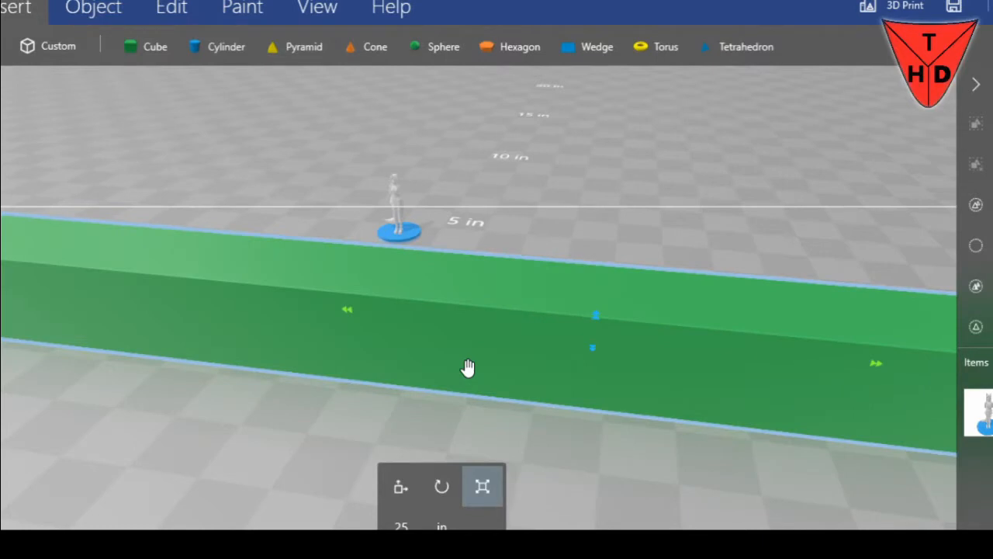
pyautogui.hotkey('ctrl', 'z')
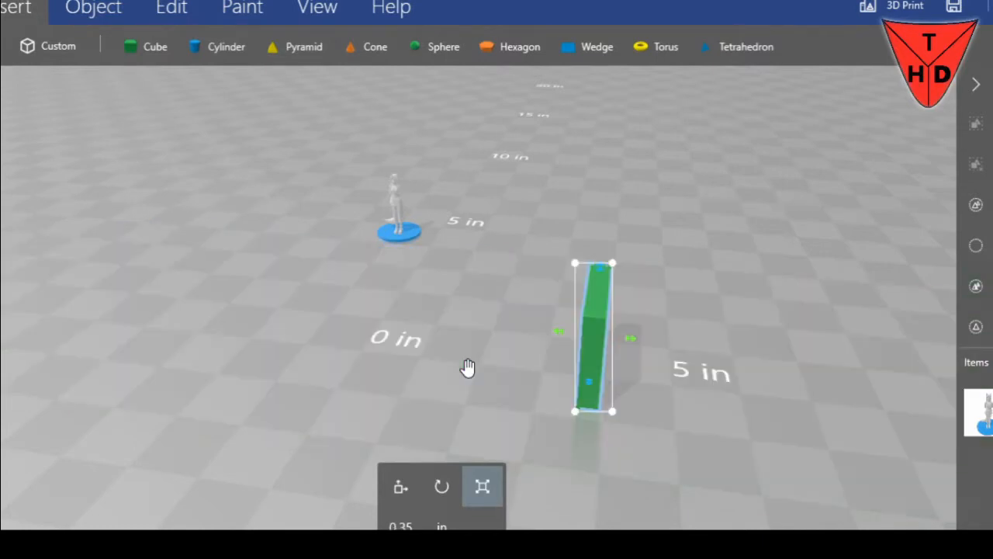
# Set the green block's thickness to 0.25 in
pyautogui.click(402, 525)
pyautogui.write('.2')
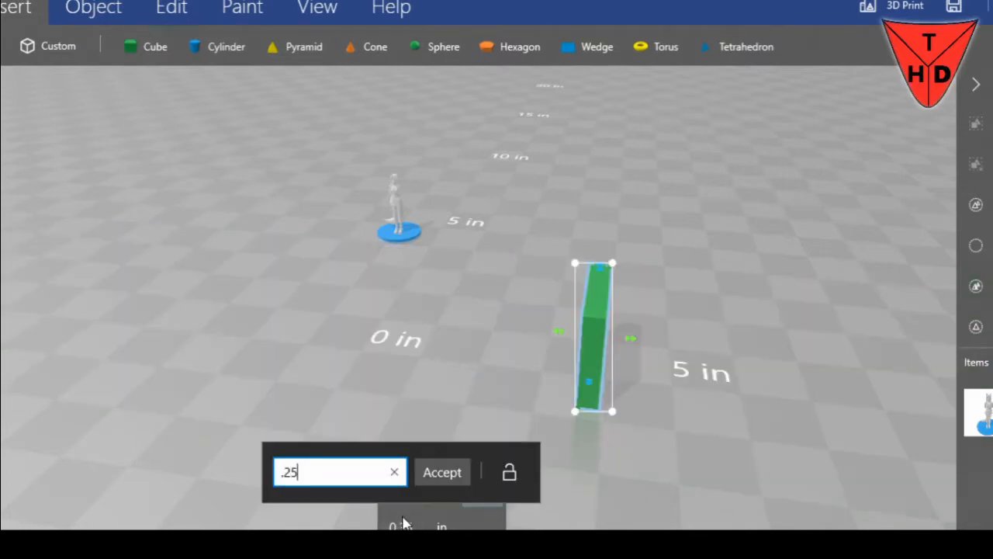
pyautogui.write('5')
pyautogui.press('Return')
# Stretch the green slab vertically and set its height to 6 in
pyautogui.moveTo(473, 438); pyautogui.dragTo(229, 446)
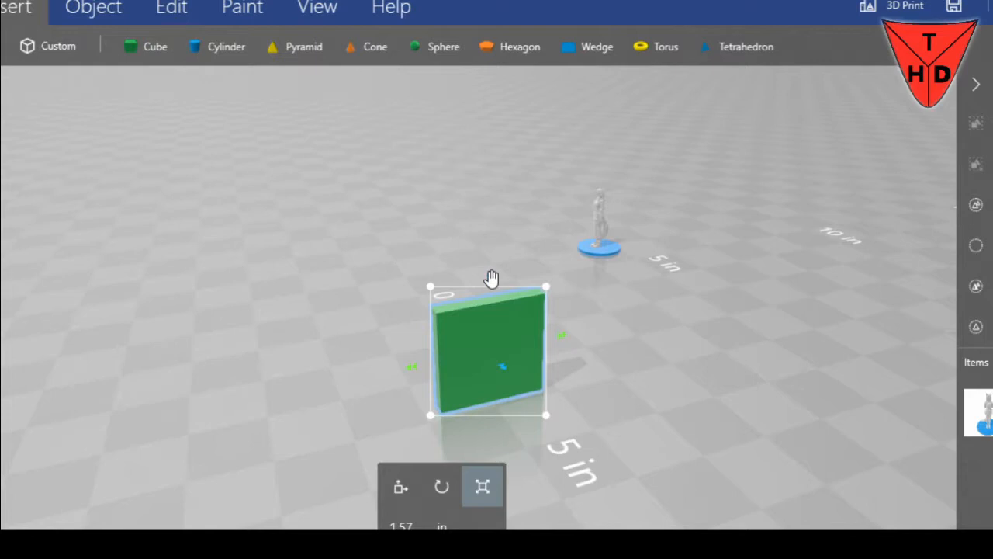
pyautogui.moveTo(491, 278); pyautogui.dragTo(491, 255)
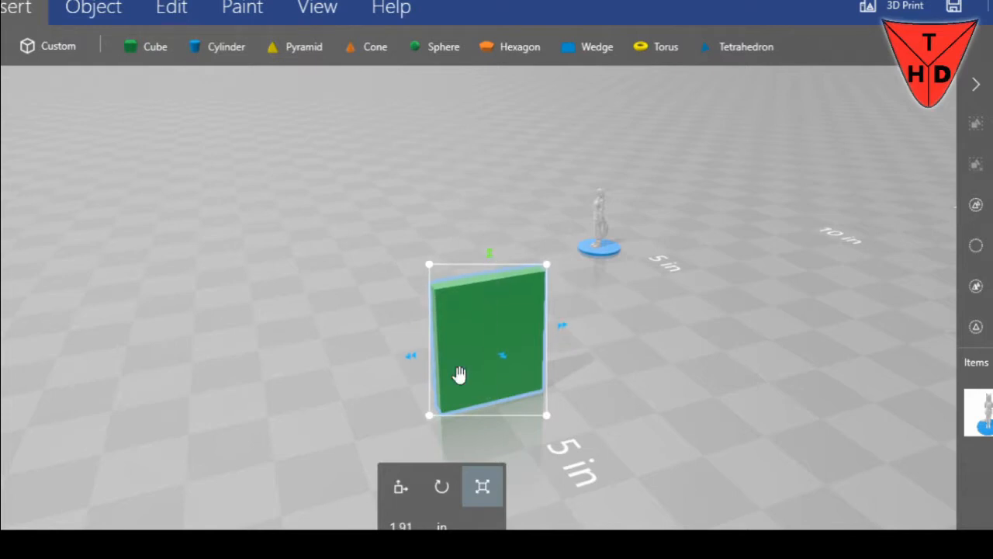
pyautogui.click(398, 527)
pyautogui.write('6')
pyautogui.press('Return')
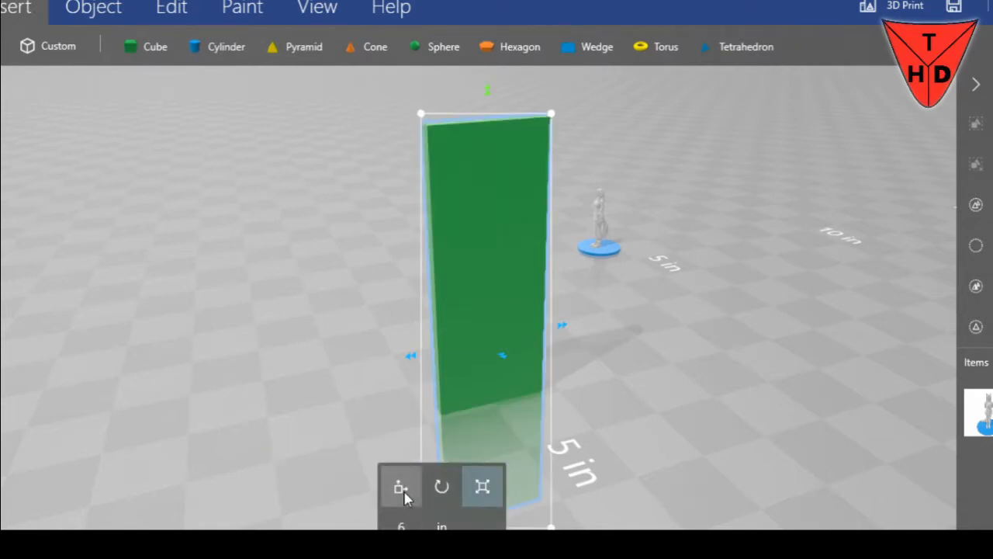
# Raise the green slab vertically to a position of 3 in so that it stands on the ground grid
pyautogui.click(401, 488)
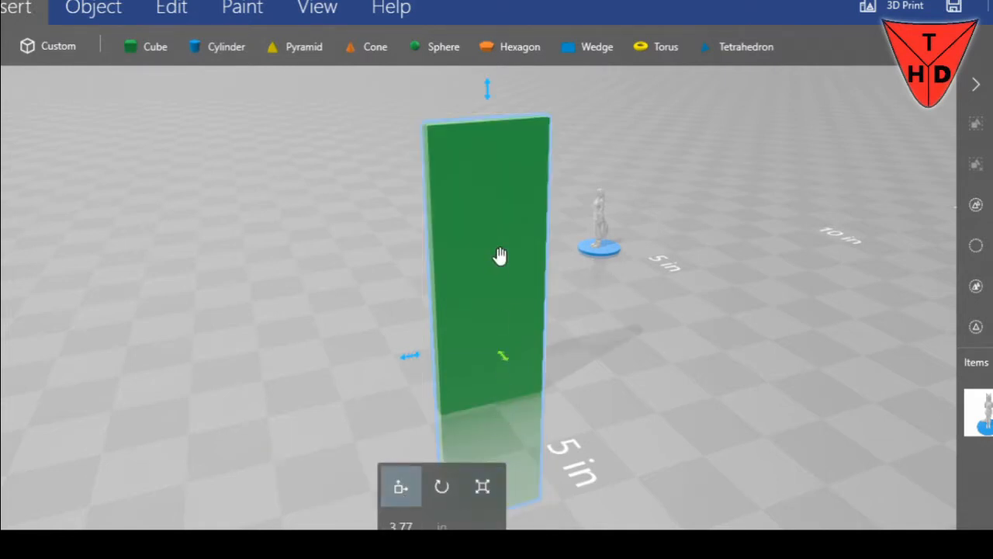
pyautogui.moveTo(487, 91); pyautogui.dragTo(477, 0)
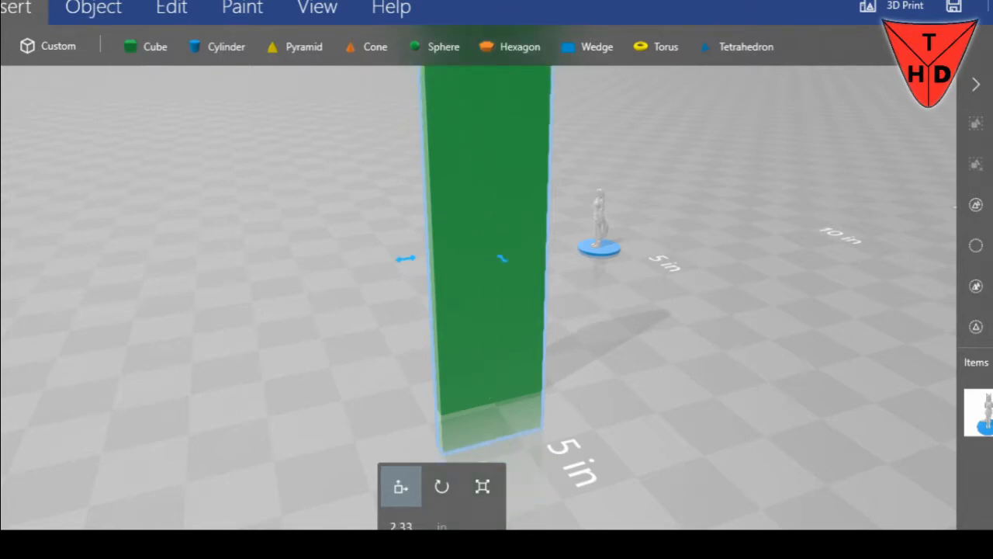
pyautogui.scroll(-3, 563, 228)
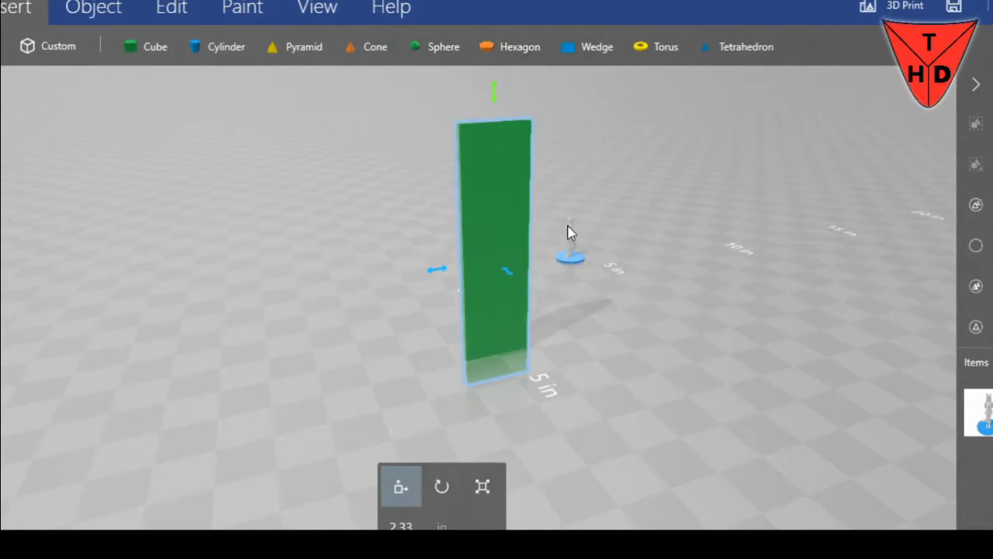
pyautogui.moveTo(626, 225); pyautogui.dragTo(712, 390, button='right')
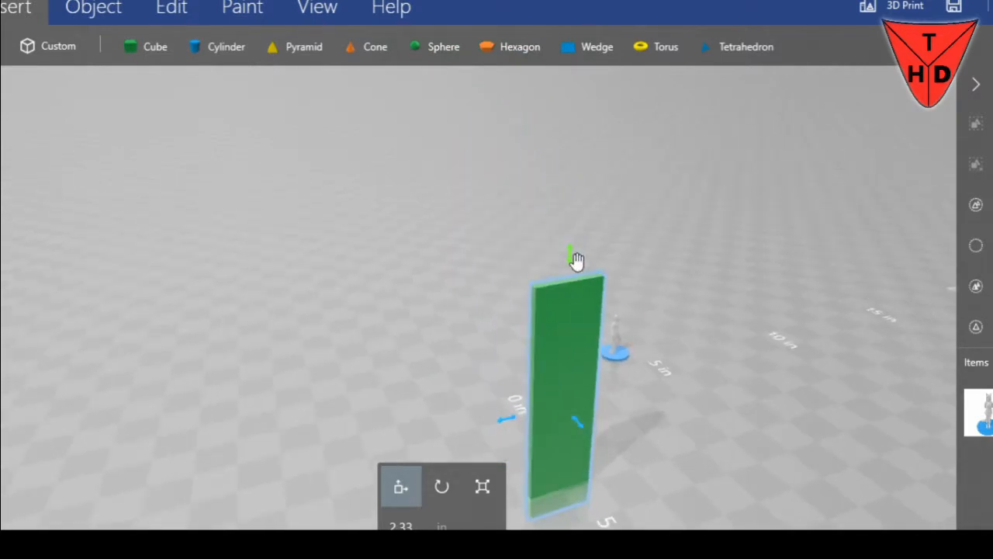
pyautogui.moveTo(572, 256); pyautogui.dragTo(572, 222)
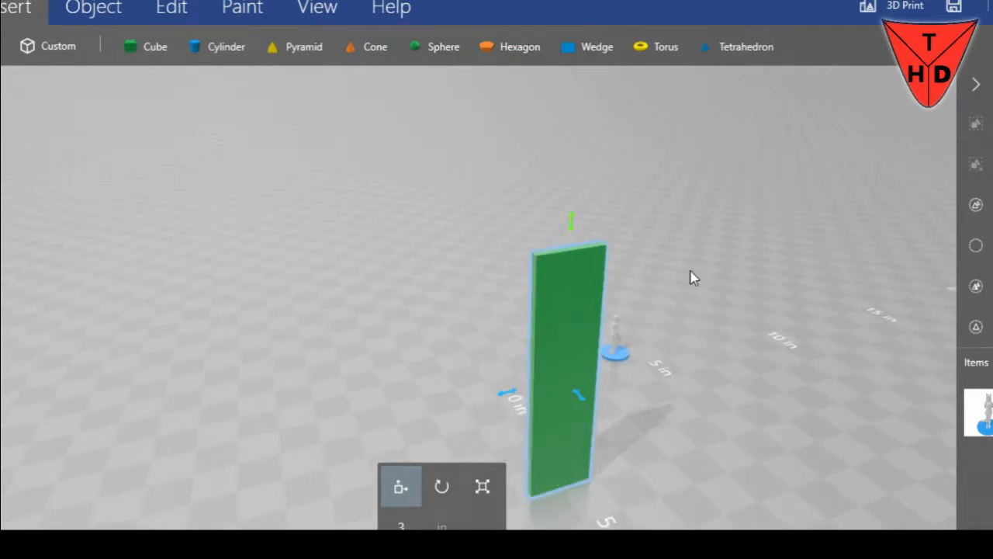
pyautogui.moveTo(758, 383); pyautogui.dragTo(505, 246)
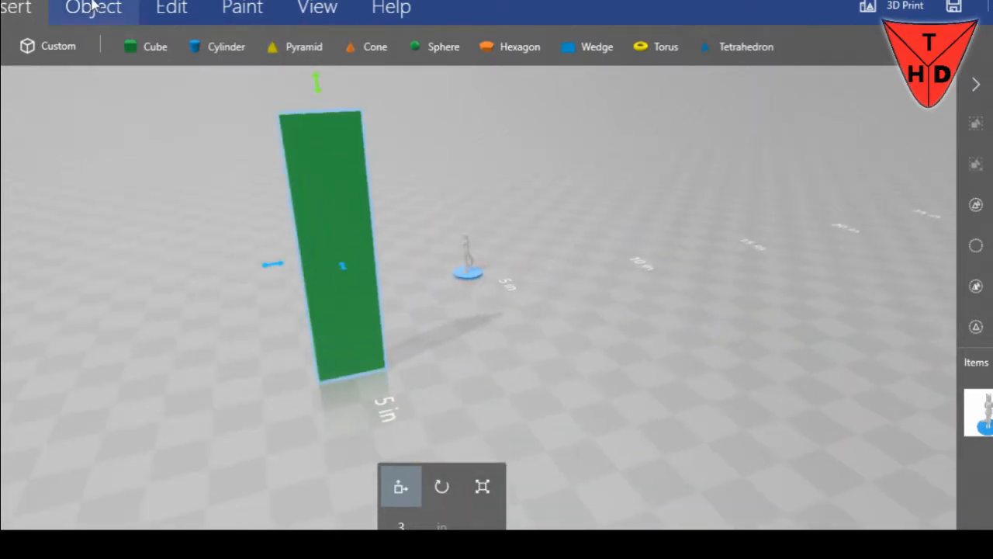
# Toggle the Shading, Shadows and Colours display options off and back on
pyautogui.click(305, 11)
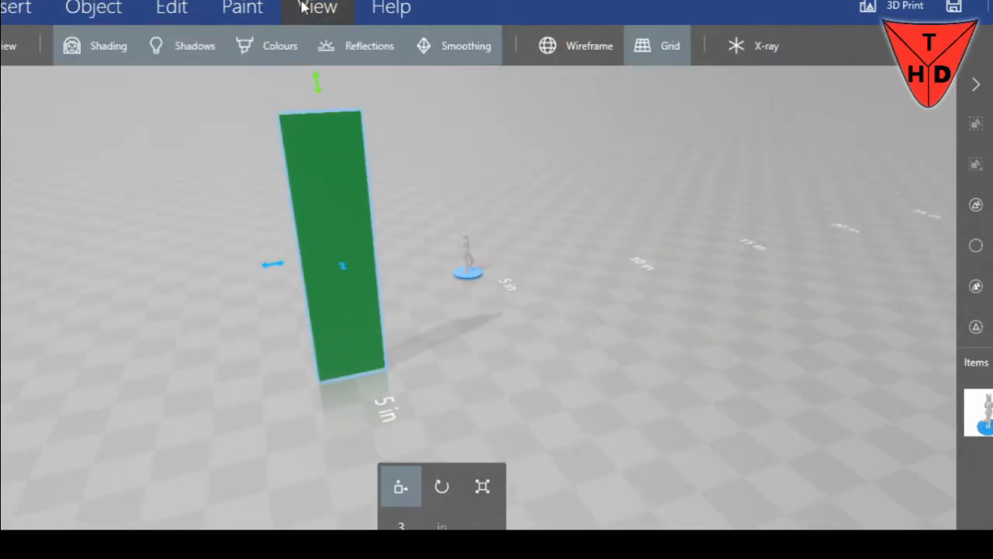
pyautogui.click(113, 54)
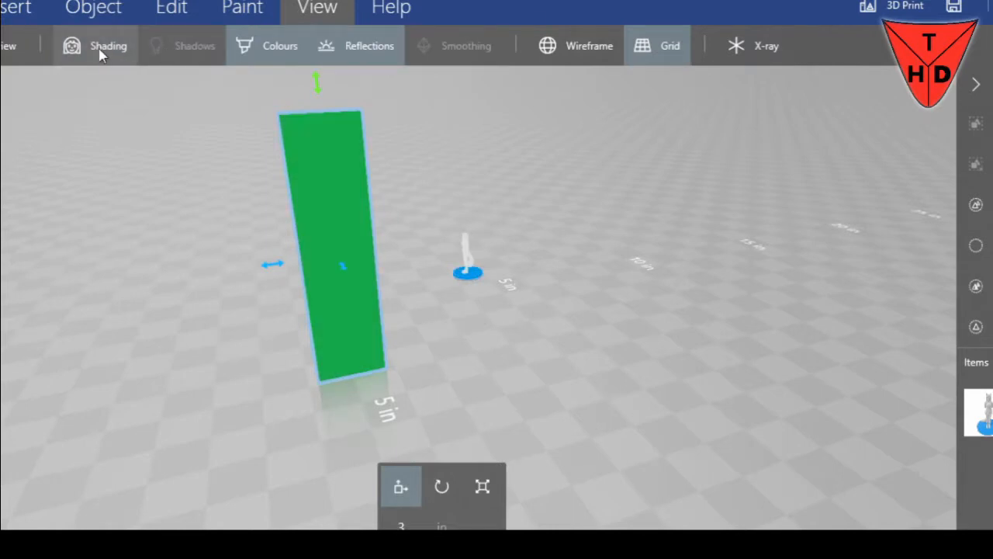
pyautogui.click(100, 53)
pyautogui.click(168, 49)
pyautogui.click(175, 51)
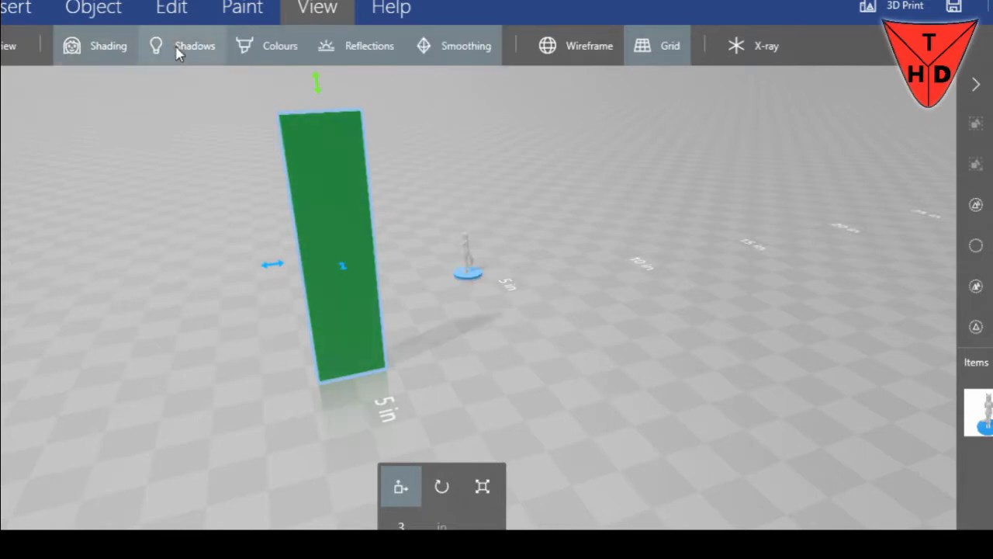
pyautogui.click(253, 54)
pyautogui.click(256, 55)
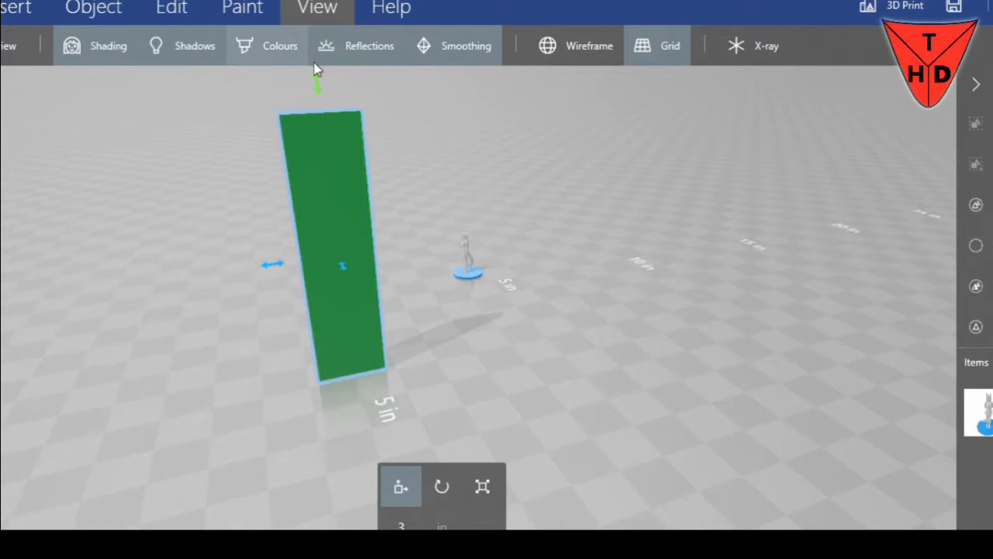
# Toggle Reflections and Smoothing off and back on, and switch the Wireframe display on and off again
pyautogui.click(355, 62)
pyautogui.click(355, 62)
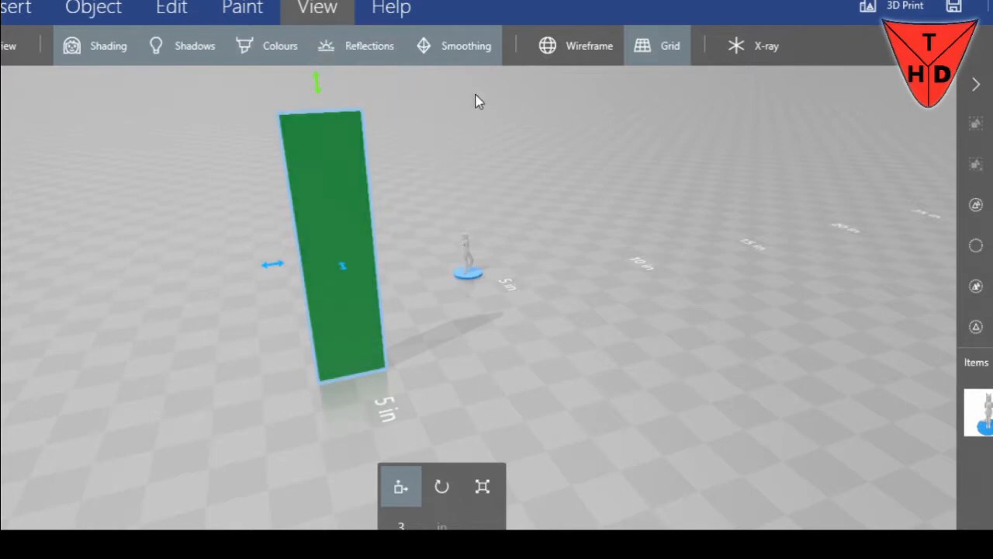
pyautogui.click(473, 54)
pyautogui.click(472, 55)
pyautogui.click(587, 54)
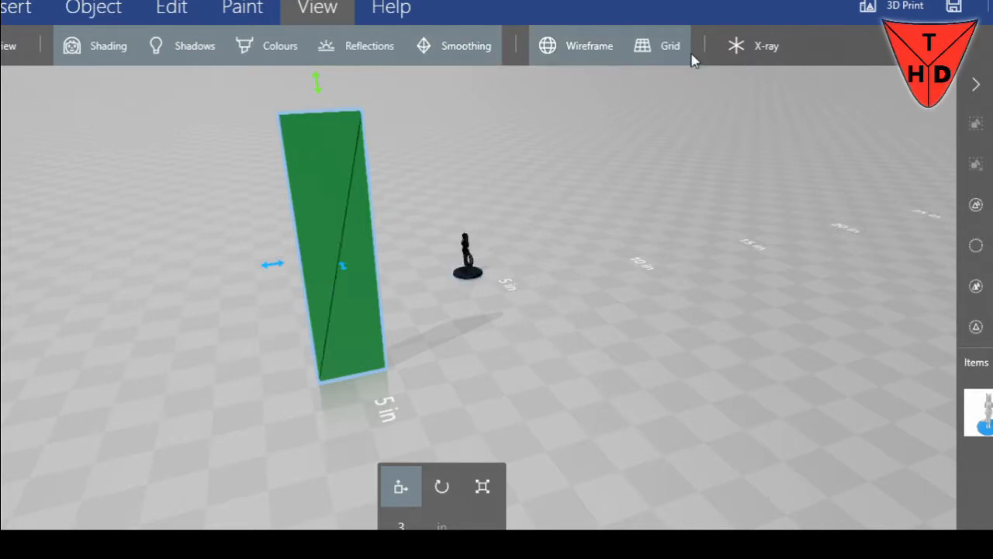
pyautogui.click(587, 48)
# Turn off Reflections while the grid is hidden, return the slab to 3 in after lowering it, and show the grid again
pyautogui.click(650, 52)
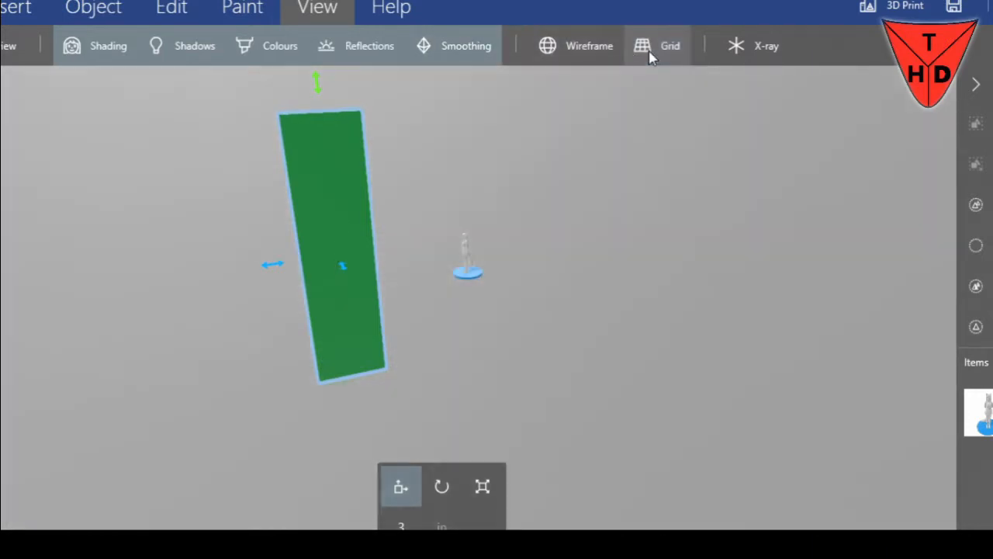
pyautogui.moveTo(318, 84); pyautogui.dragTo(319, 124)
pyautogui.click(319, 63)
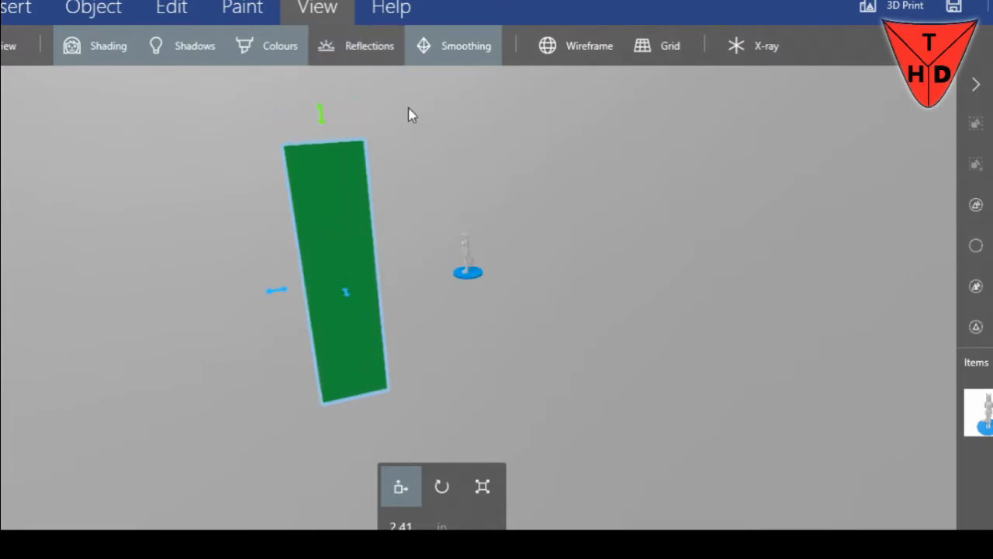
pyautogui.moveTo(321, 116); pyautogui.dragTo(318, 93)
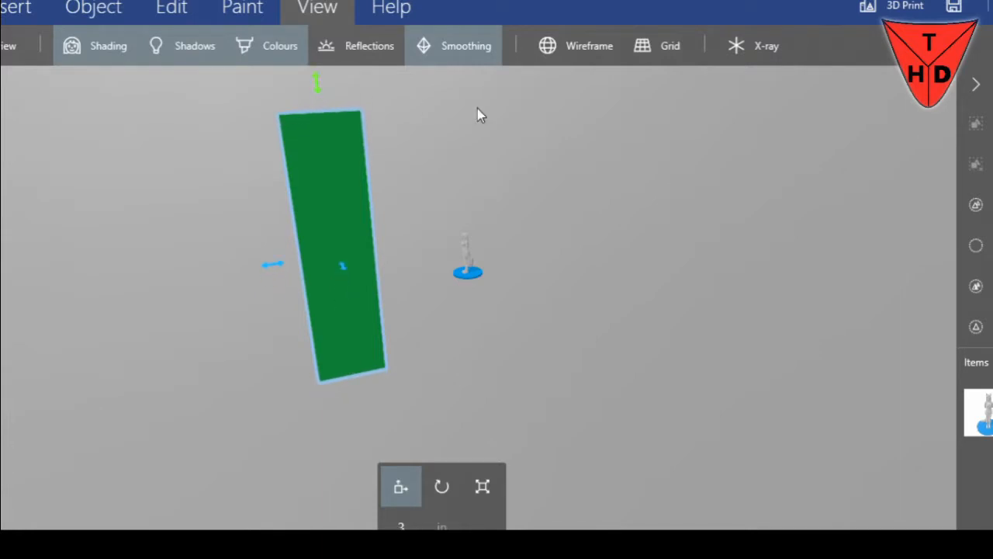
pyautogui.click(638, 48)
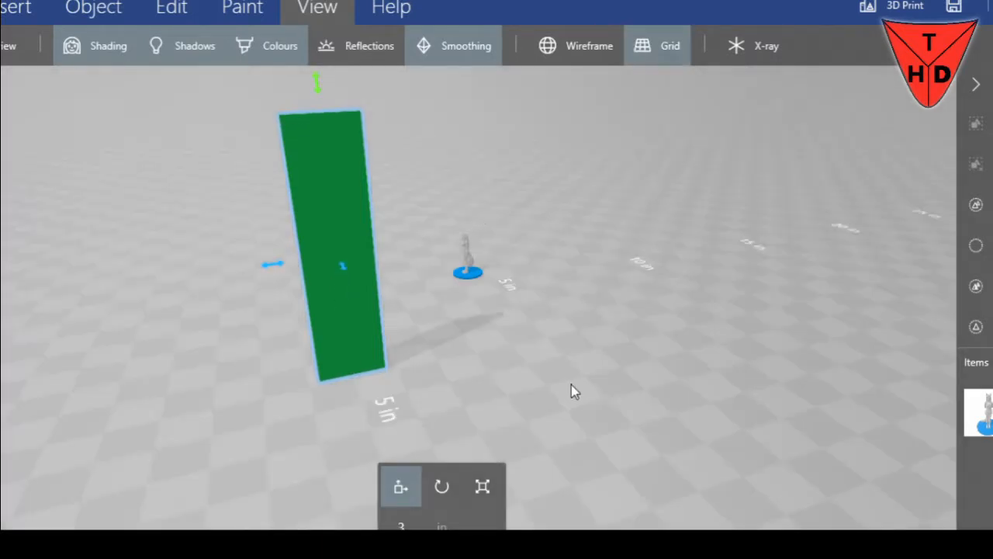
# Switch the X-ray display on and turn it off again
pyautogui.moveTo(638, 341); pyautogui.dragTo(987, 378)
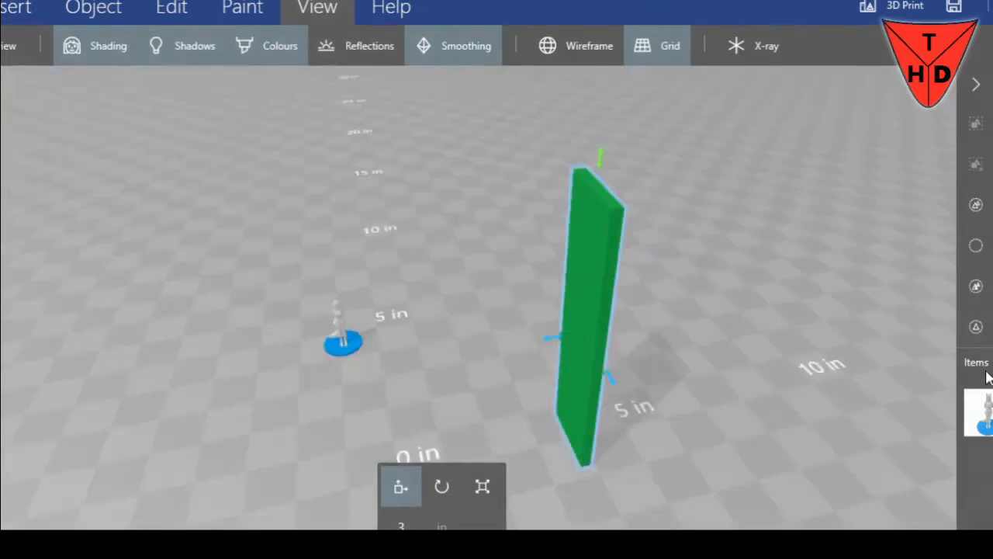
pyautogui.click(743, 39)
pyautogui.click(745, 39)
pyautogui.click(746, 39)
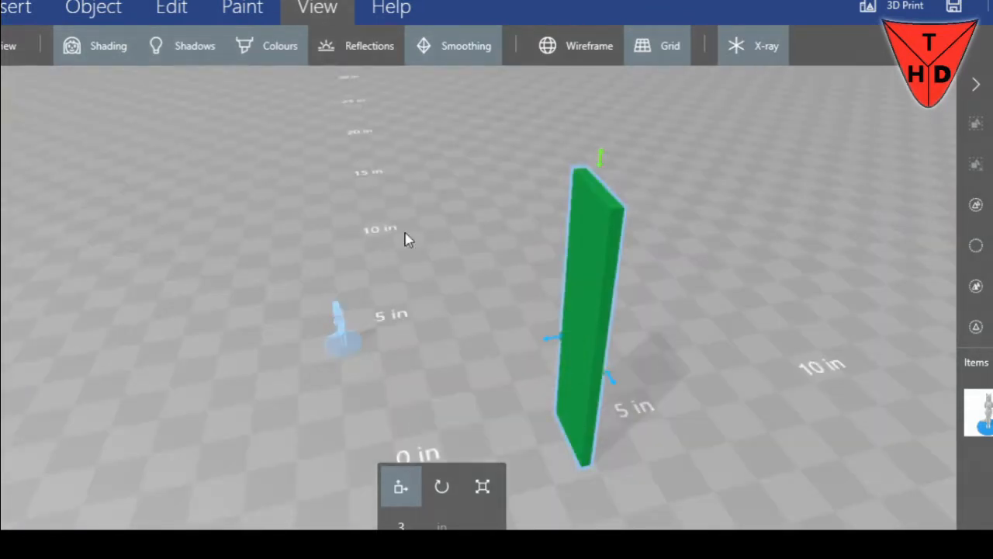
pyautogui.click(765, 45)
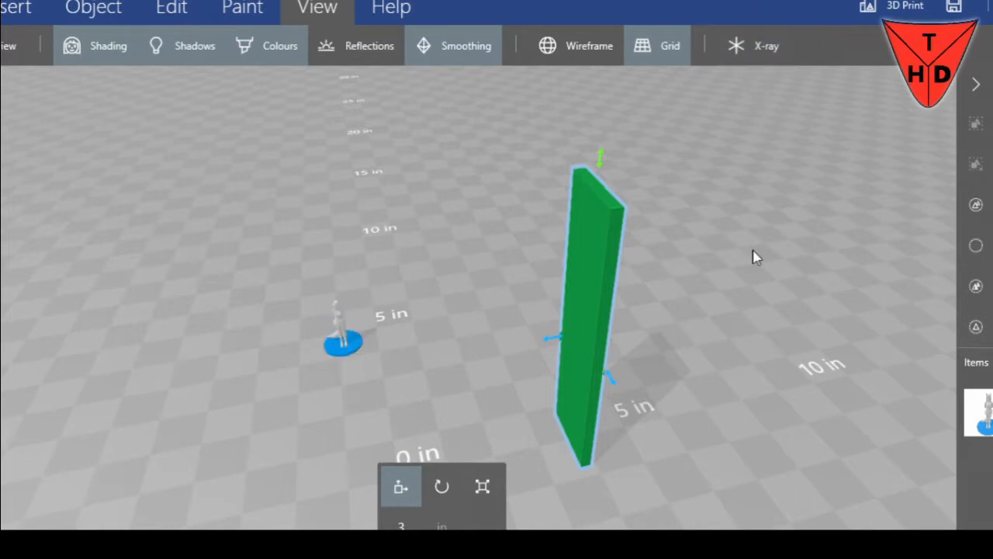
# Examine the green slab's dimensions in Scale mode
pyautogui.moveTo(740, 290); pyautogui.dragTo(805, 238, button='right')
pyautogui.moveTo(804, 237); pyautogui.dragTo(955, 237)
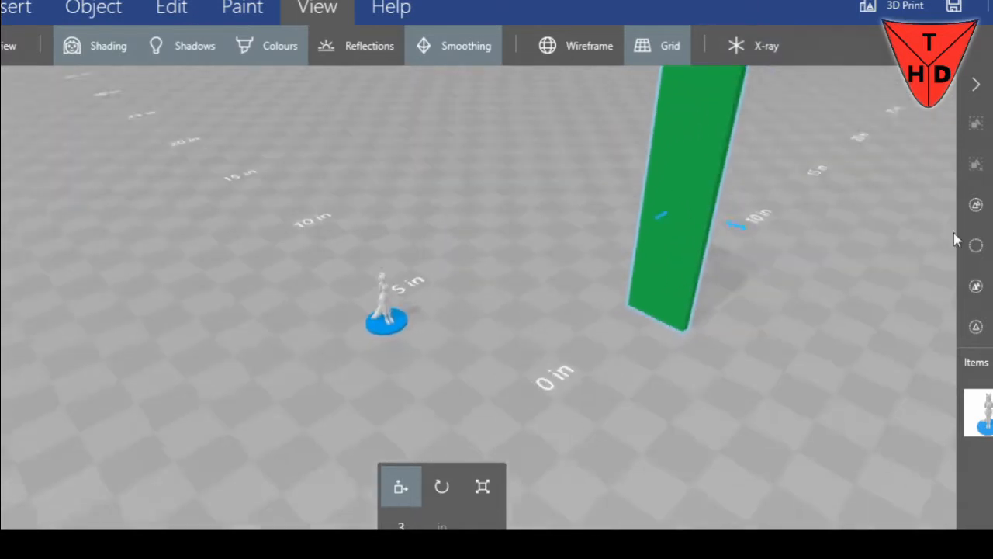
pyautogui.click(480, 488)
pyautogui.moveTo(849, 235); pyautogui.dragTo(695, 305, button='right')
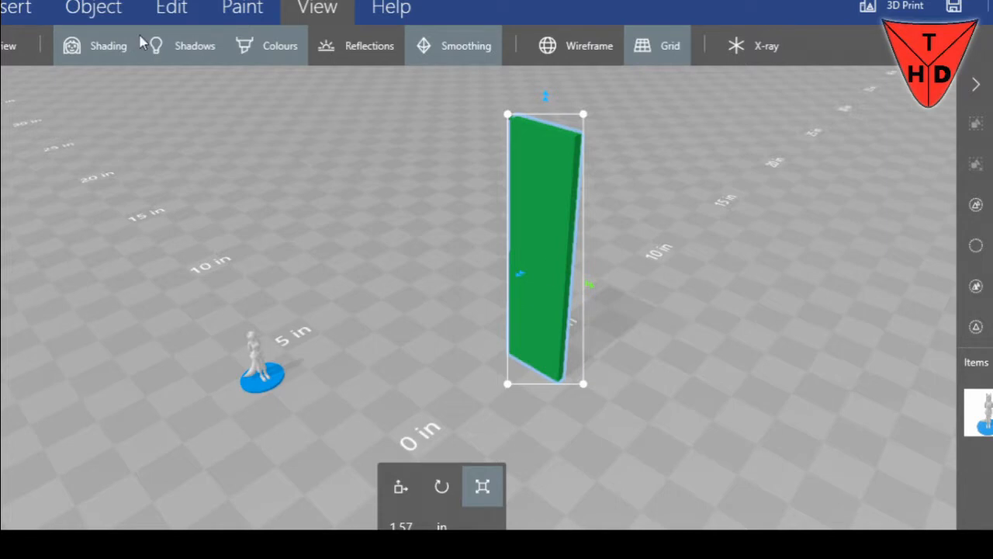
# Change the measurement units to millimetres in the settings
pyautogui.click(15, 11)
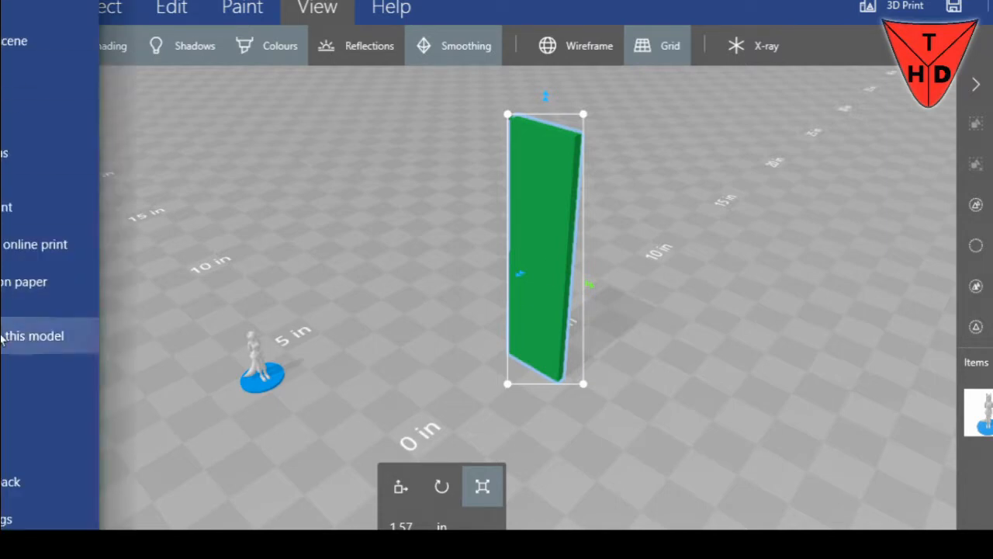
pyautogui.click(9, 518)
pyautogui.click(224, 39)
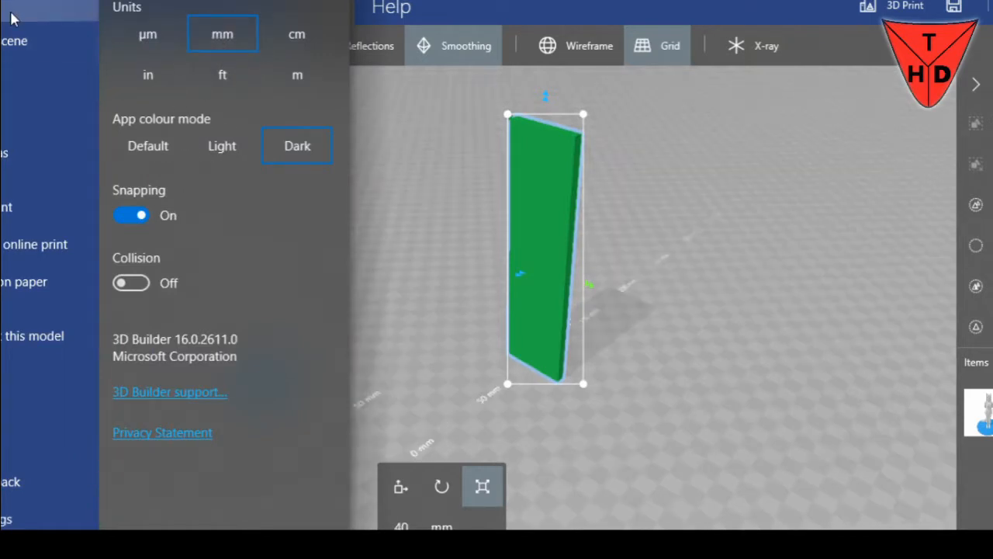
pyautogui.click(52, 1)
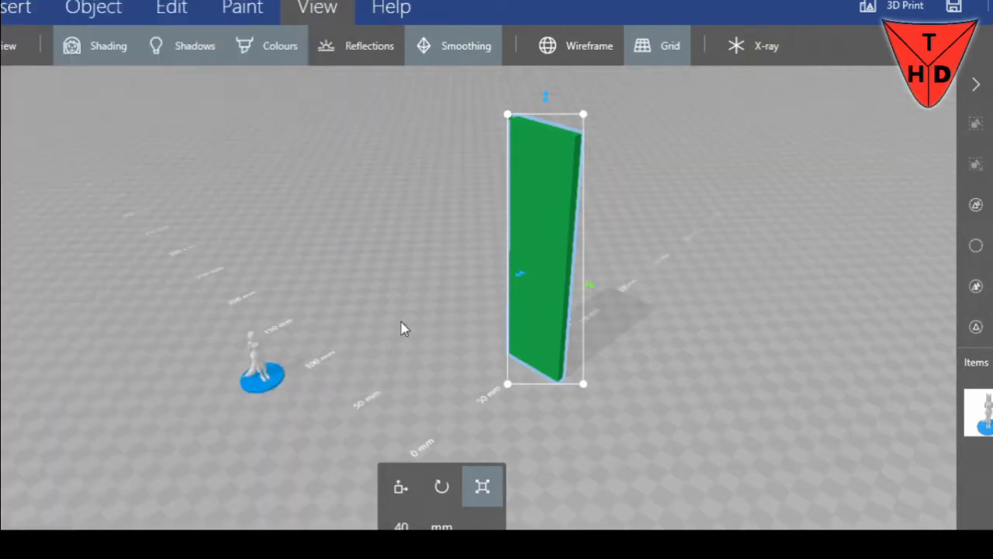
# Examine the millimetre grid spacing and labels around the figure and the green slab
pyautogui.moveTo(397, 321); pyautogui.dragTo(413, 298, button='right')
pyautogui.scroll(3, 450, 339)
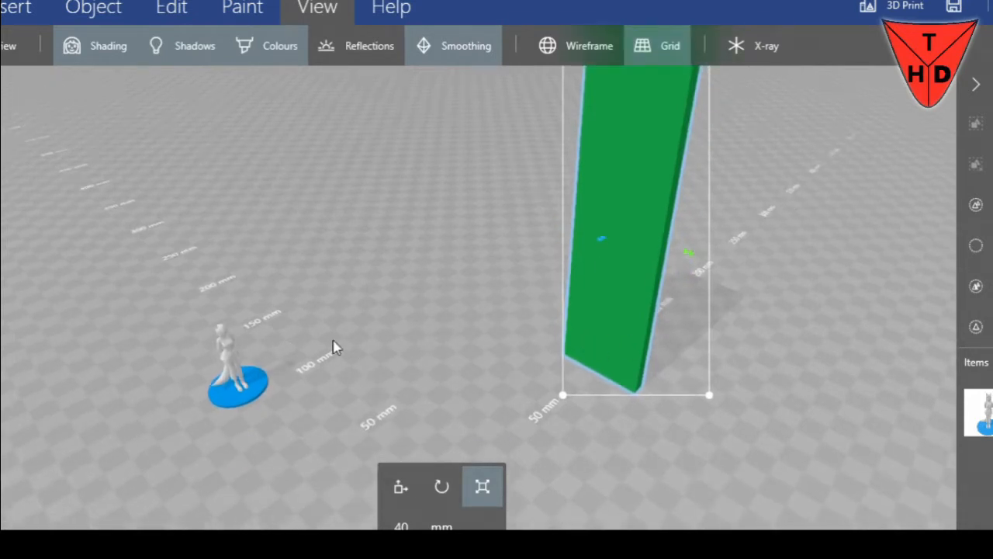
pyautogui.moveTo(291, 312); pyautogui.dragTo(453, 334, button='right')
pyautogui.scroll(3, 388, 392)
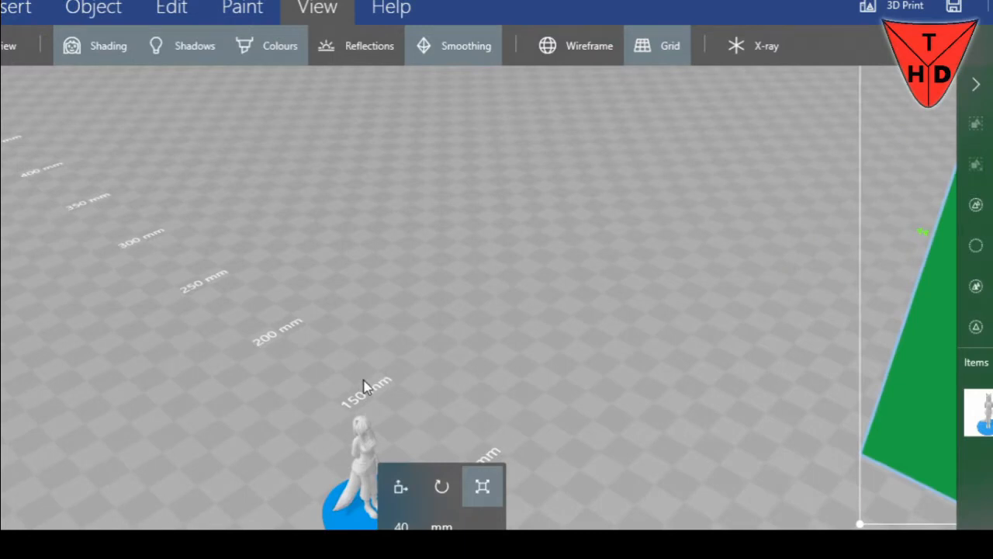
pyautogui.scroll(-2, 502, 368)
pyautogui.moveTo(544, 335); pyautogui.dragTo(436, 316, button='right')
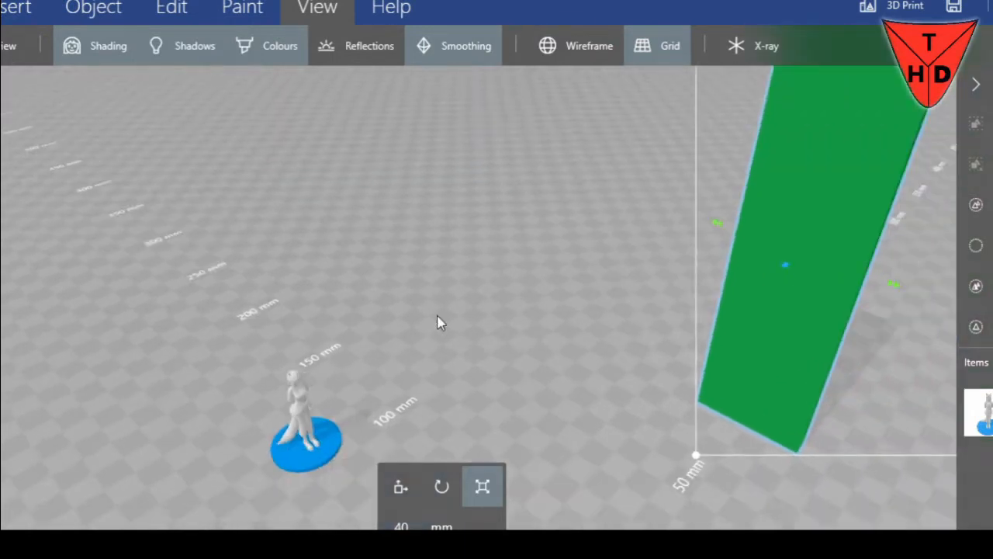
pyautogui.scroll(-3, 497, 301)
pyautogui.moveTo(593, 274); pyautogui.dragTo(349, 306, button='right')
pyautogui.moveTo(555, 312); pyautogui.dragTo(609, 296)
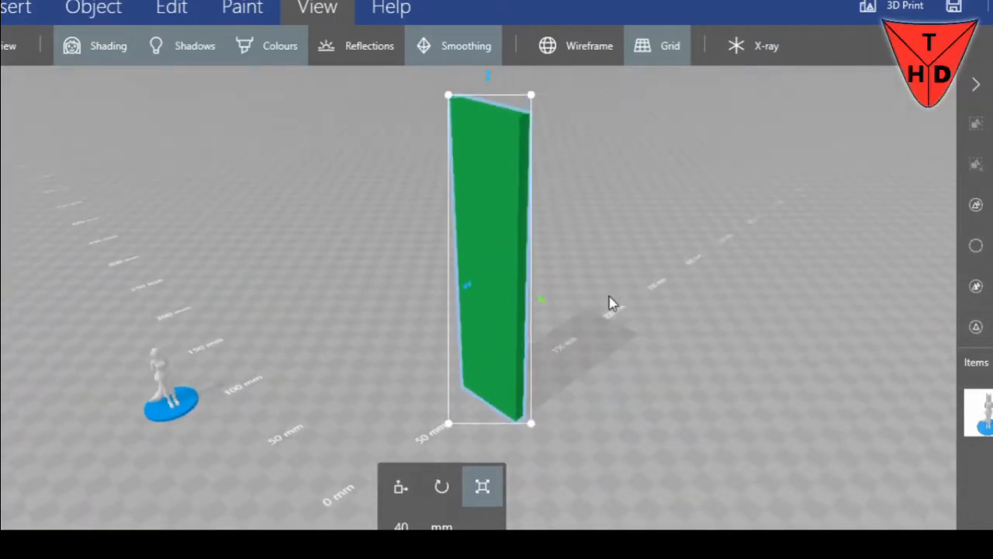
# Change the measurement units back to inches in the settings
pyautogui.click(11, 10)
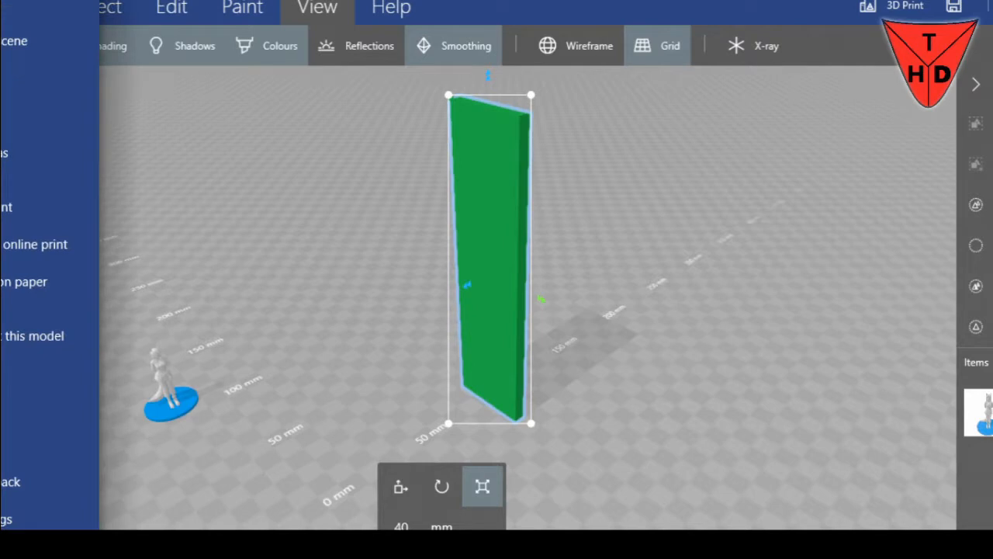
pyautogui.click(14, 518)
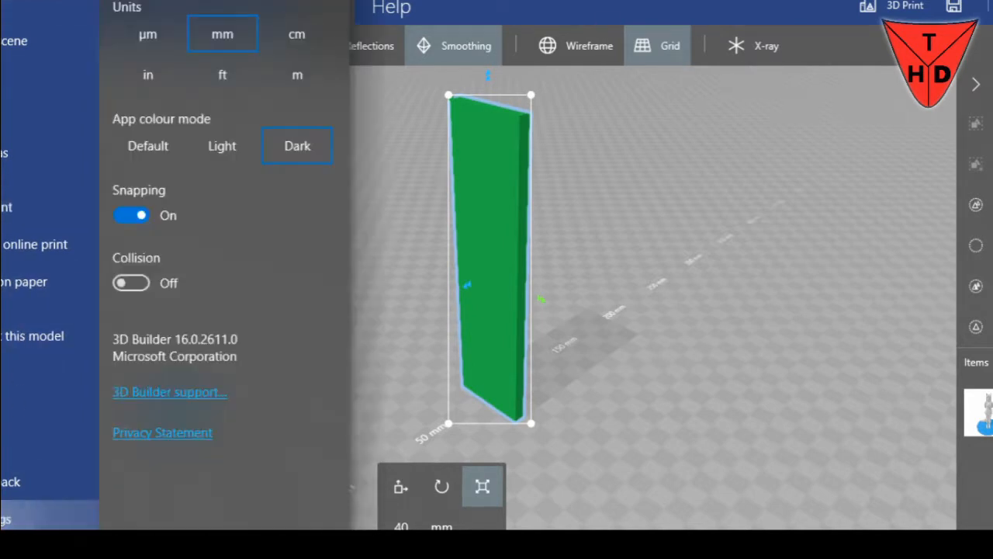
pyautogui.click(148, 74)
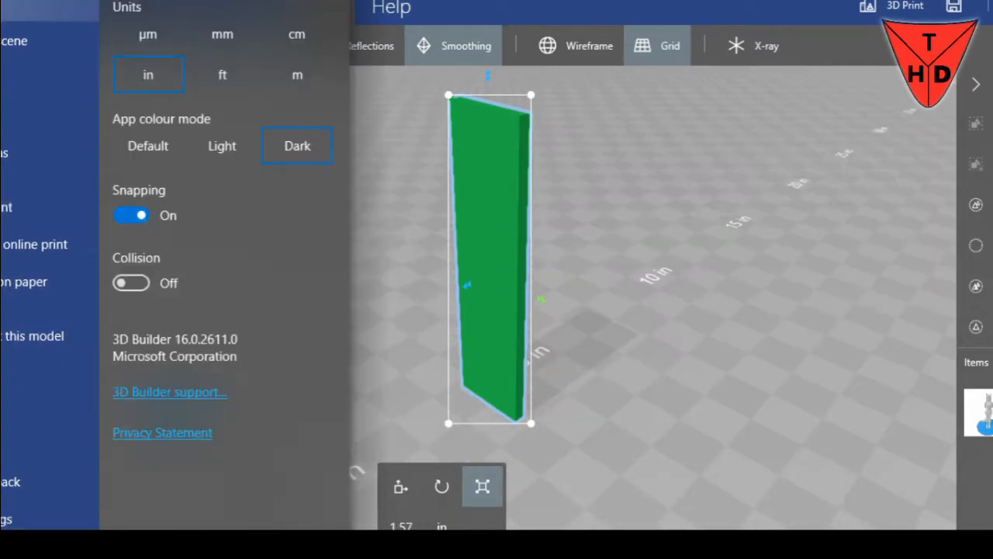
pyautogui.click(11, 9)
# Set the green slab's width to 3 in using Scale mode
pyautogui.moveTo(608, 261); pyautogui.dragTo(652, 290)
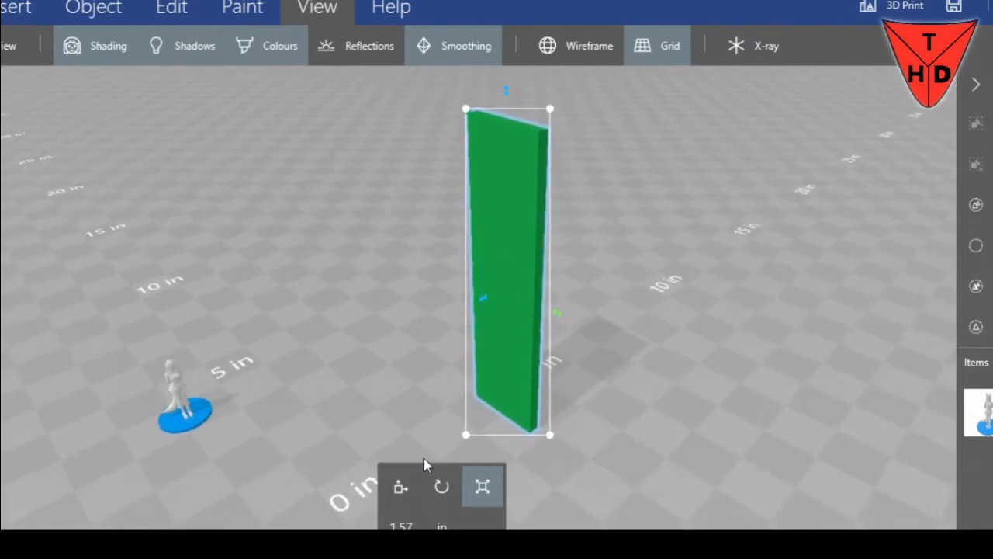
pyautogui.click(400, 486)
pyautogui.moveTo(573, 319); pyautogui.dragTo(488, 301)
pyautogui.click(492, 489)
pyautogui.moveTo(620, 286); pyautogui.dragTo(680, 277, button='right')
pyautogui.moveTo(670, 259); pyautogui.dragTo(705, 259)
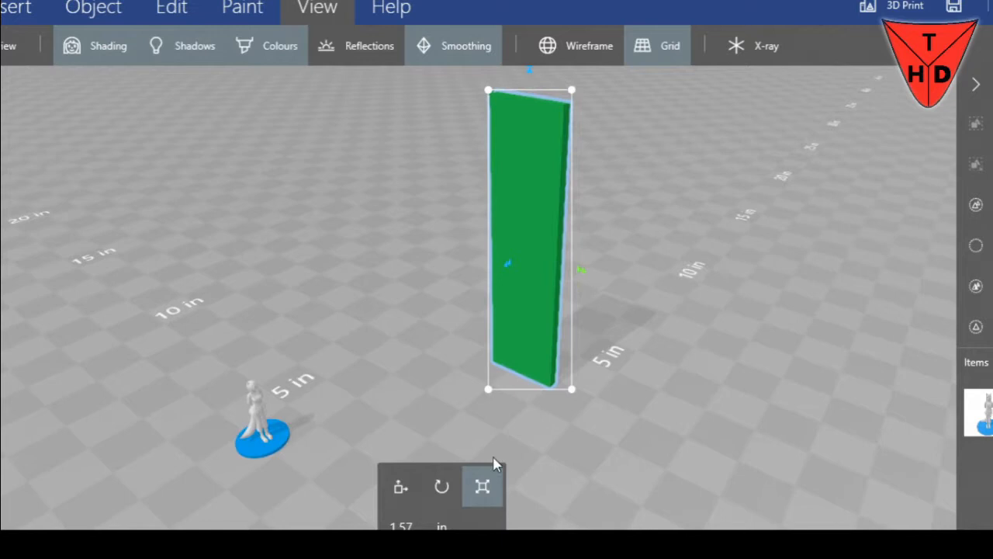
pyautogui.click(402, 526)
pyautogui.write('3')
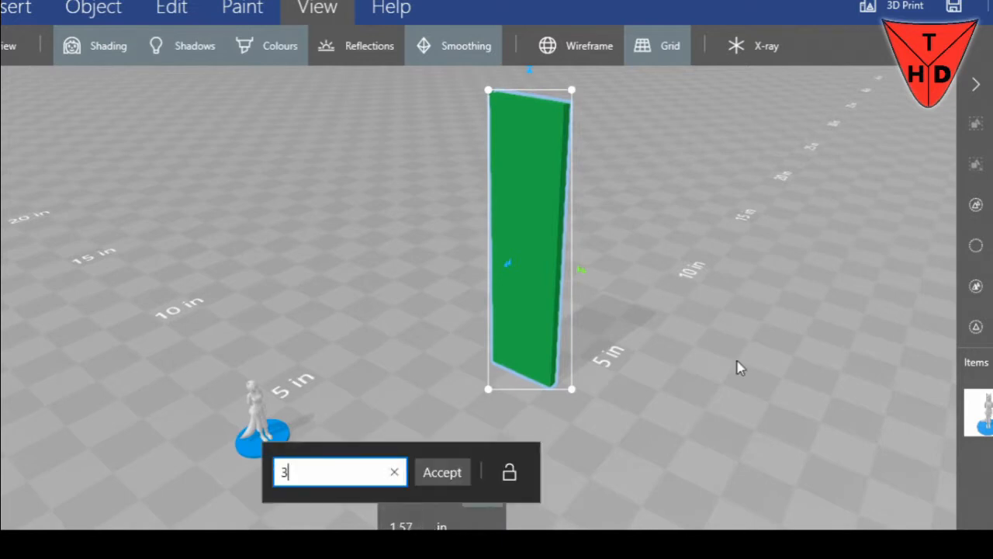
pyautogui.press('Return')
pyautogui.moveTo(818, 247); pyautogui.dragTo(604, 339)
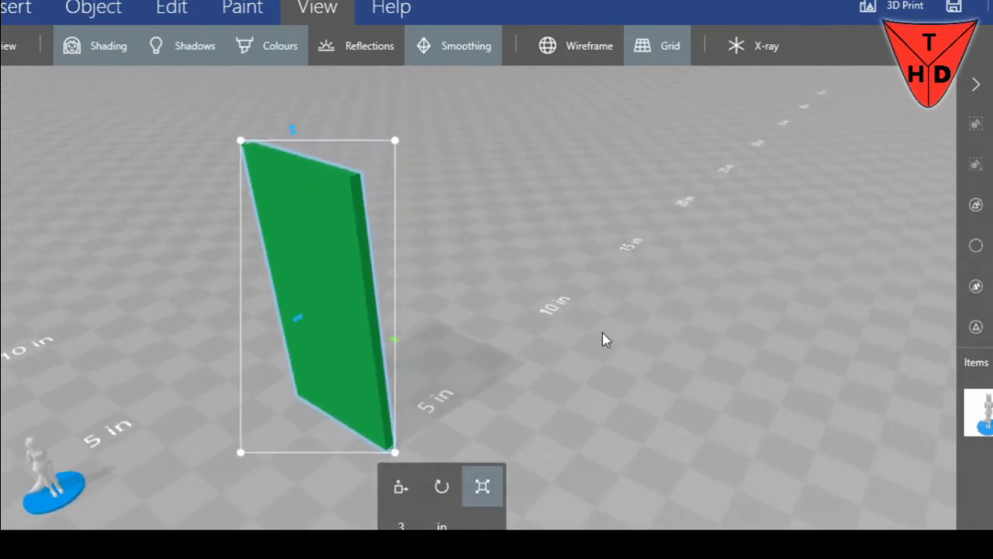
# Make a copy of the green slab next to the original
pyautogui.click(116, 9)
pyautogui.click(162, 8)
pyautogui.click(128, 10)
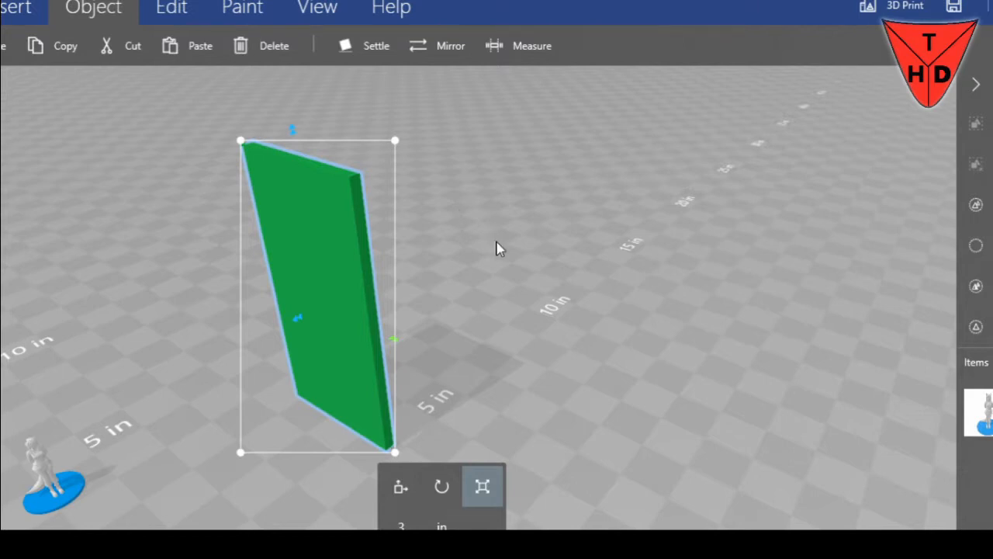
pyautogui.hotkey('ctrl', 'v')
pyautogui.click(411, 484)
pyautogui.moveTo(565, 305); pyautogui.dragTo(447, 372, button='right')
# Rotate the copied slab 90 degrees about the vertical axis
pyautogui.click(442, 486)
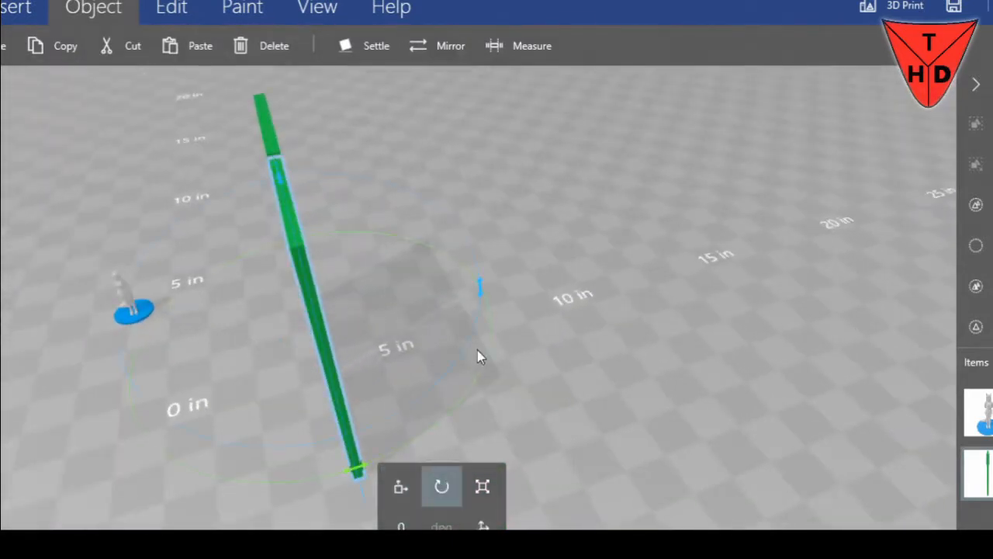
pyautogui.write('90')
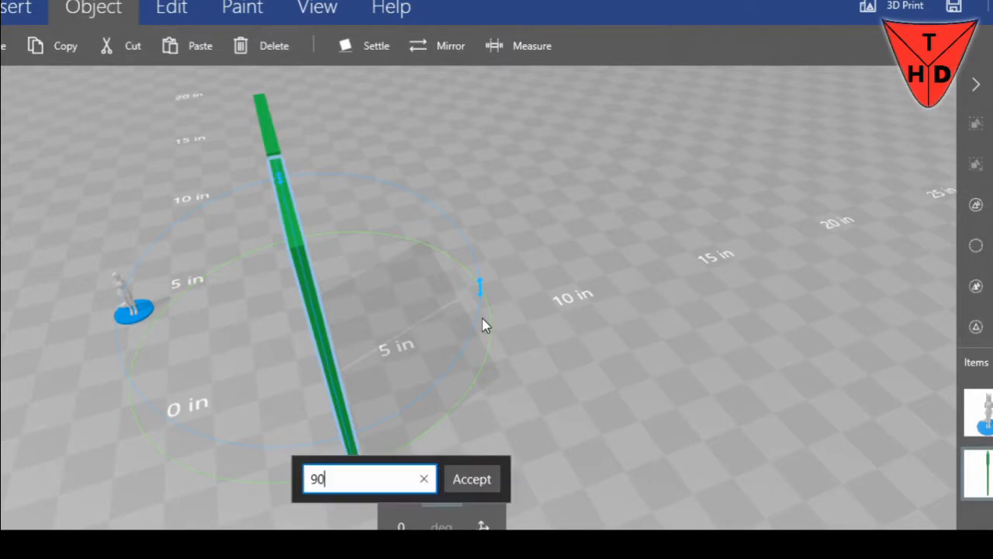
pyautogui.press('Return')
# Move the rotated slab against the end of the original slab so that the two walls form an L-shaped corner
pyautogui.click(400, 486)
pyautogui.moveTo(483, 303); pyautogui.dragTo(534, 283, button='right')
pyautogui.moveTo(276, 343); pyautogui.dragTo(334, 330)
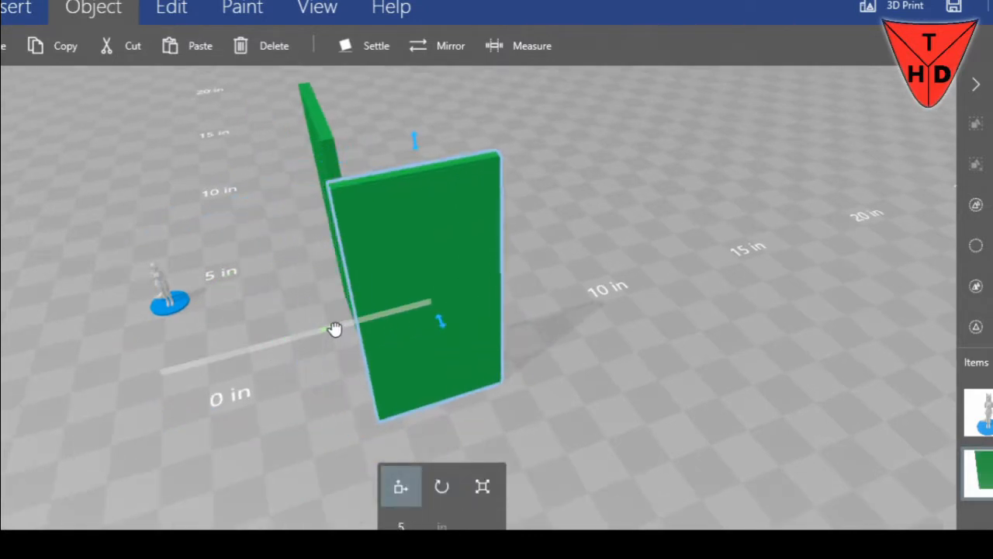
pyautogui.moveTo(455, 329); pyautogui.dragTo(414, 284)
pyautogui.moveTo(318, 349); pyautogui.dragTo(598, 363)
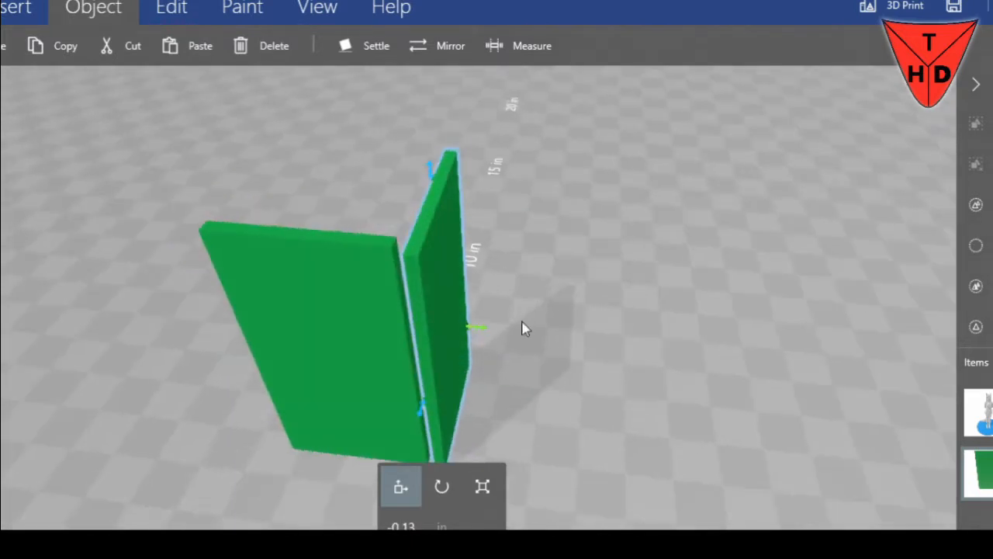
pyautogui.moveTo(472, 333); pyautogui.dragTo(471, 332)
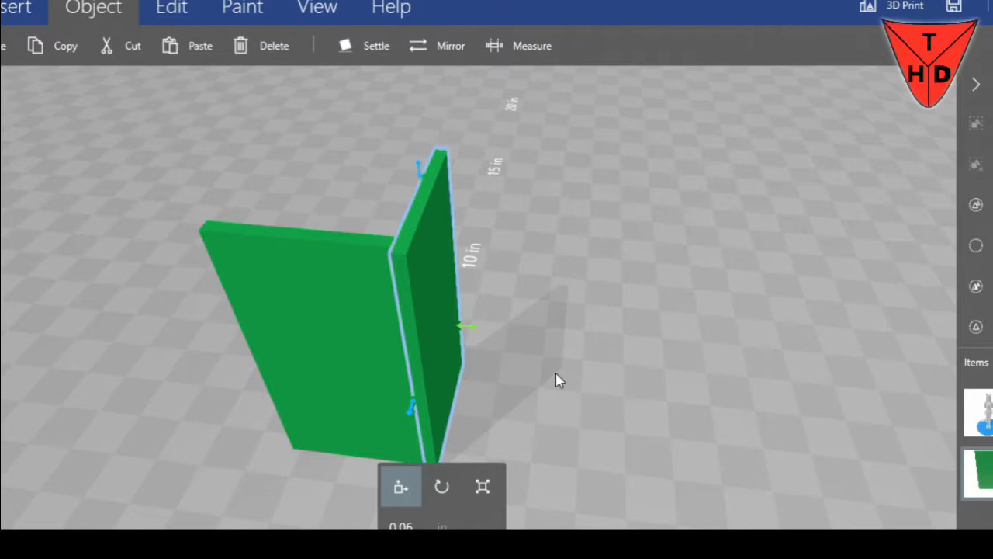
pyautogui.moveTo(561, 376); pyautogui.dragTo(386, 427)
pyautogui.moveTo(346, 392); pyautogui.dragTo(351, 390)
pyautogui.moveTo(429, 383); pyautogui.dragTo(564, 351)
pyautogui.moveTo(372, 383)
pyautogui.mouseDown()
pyautogui.moveTo(370, 402)
pyautogui.moveTo(341, 432)
pyautogui.moveTo(366, 391)
pyautogui.mouseUp()
pyautogui.moveTo(481, 386); pyautogui.dragTo(477, 347)
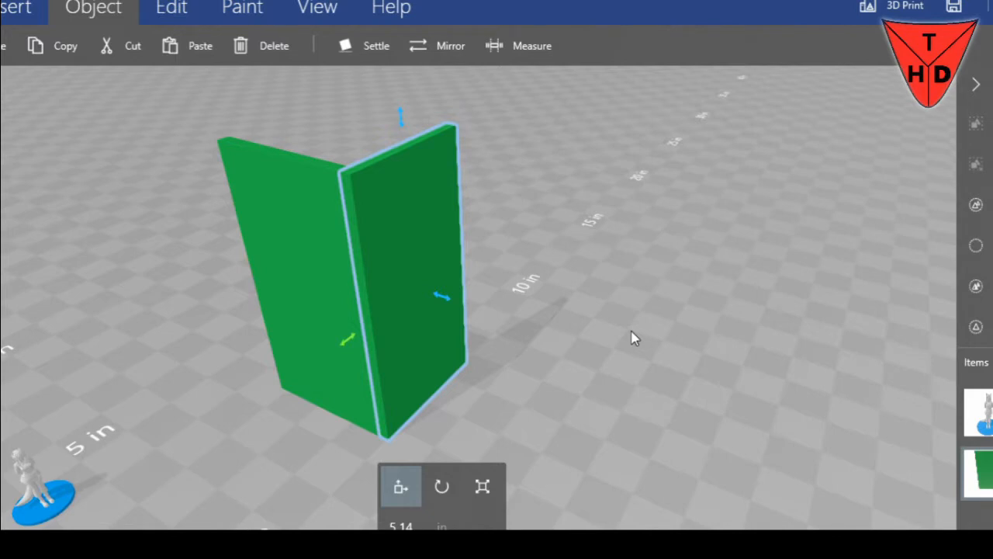
# Group the two upright slabs into one object and ungroup them again
pyautogui.keyDown('ctrl'); pyautogui.click(295, 271); pyautogui.keyUp('ctrl')
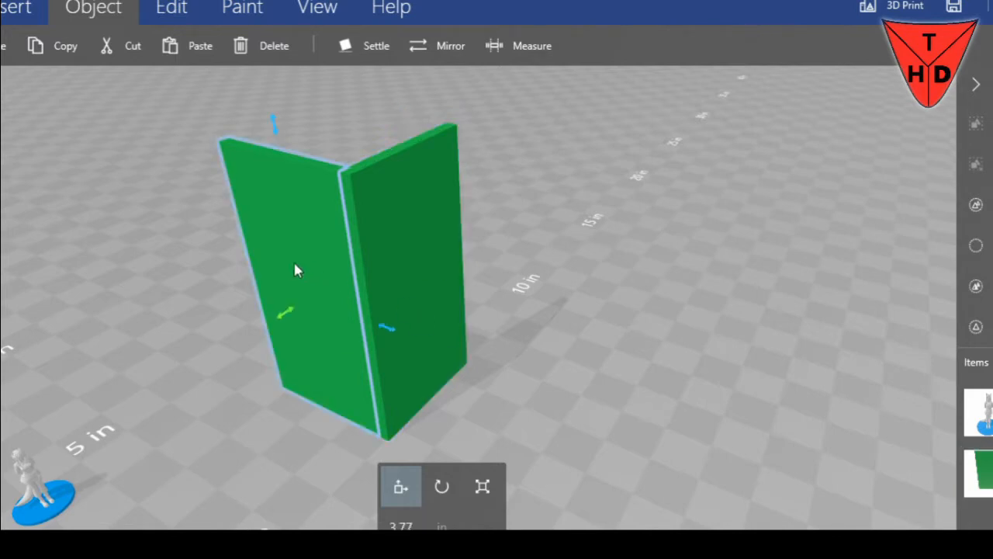
pyautogui.click(976, 127)
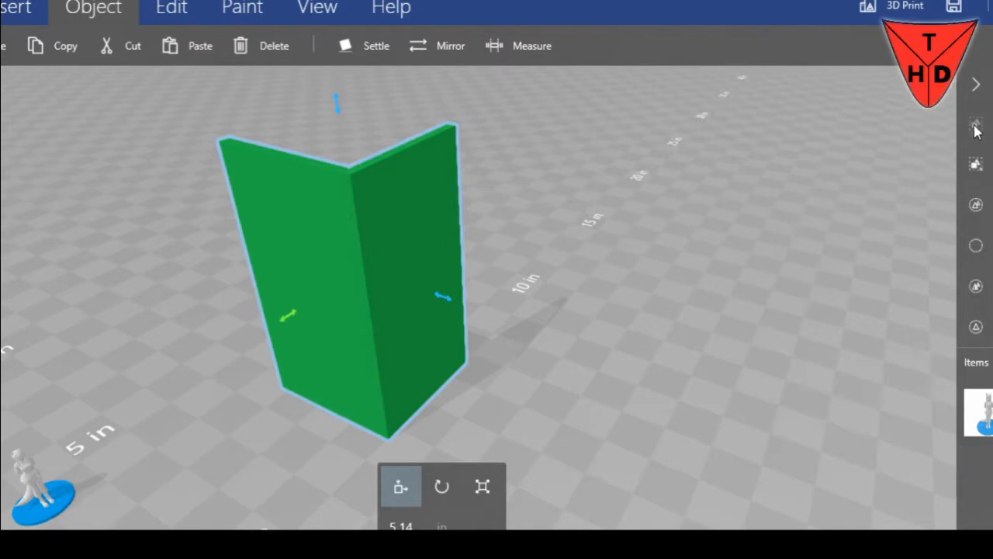
pyautogui.moveTo(504, 239); pyautogui.dragTo(592, 238, button='right')
pyautogui.click(975, 163)
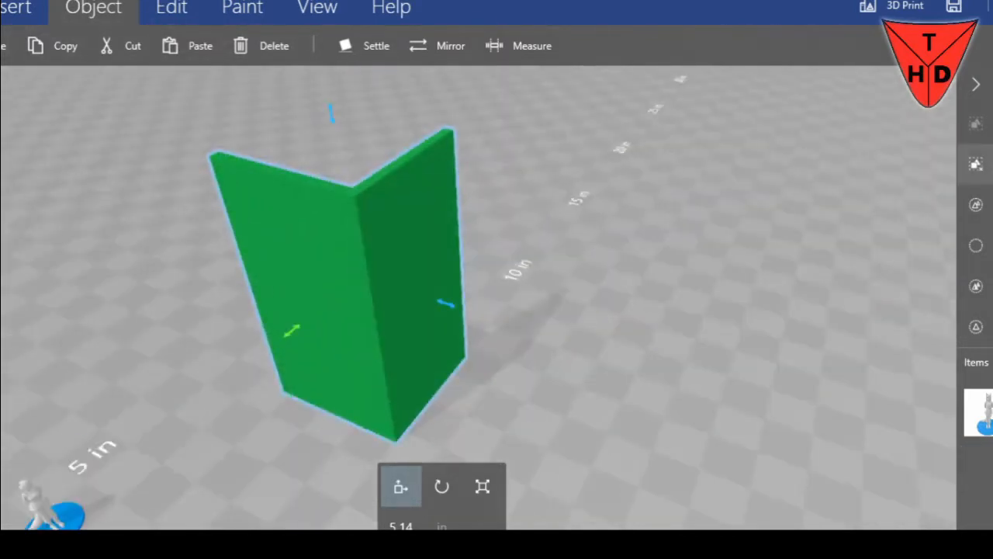
pyautogui.moveTo(594, 282); pyautogui.dragTo(406, 222, button='right')
pyautogui.moveTo(641, 284); pyautogui.dragTo(578, 282, button='right')
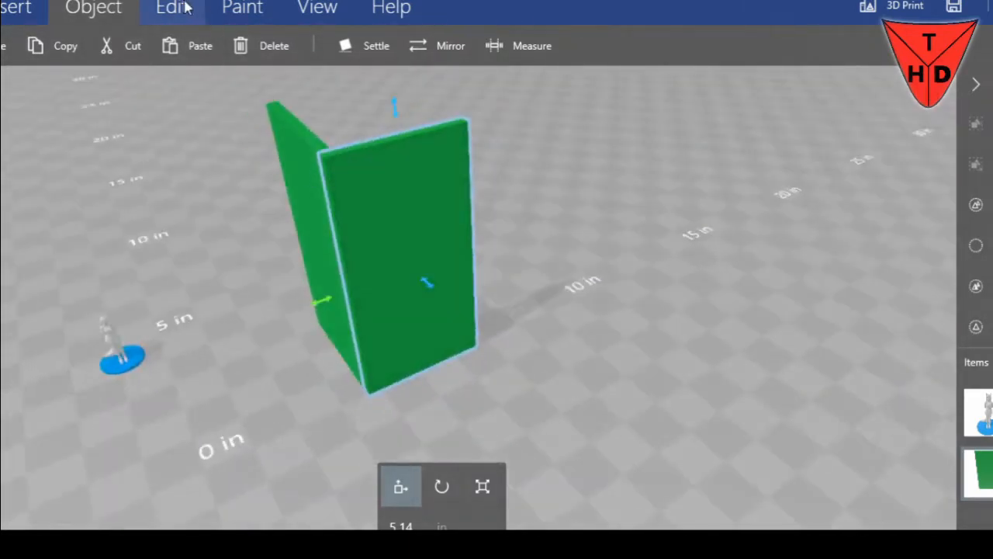
# Duplicate the original upright slab and move the copy out in front of the open corner
pyautogui.click(16, 7)
pyautogui.moveTo(598, 355); pyautogui.dragTo(375, 217, button='right')
pyautogui.click(441, 171)
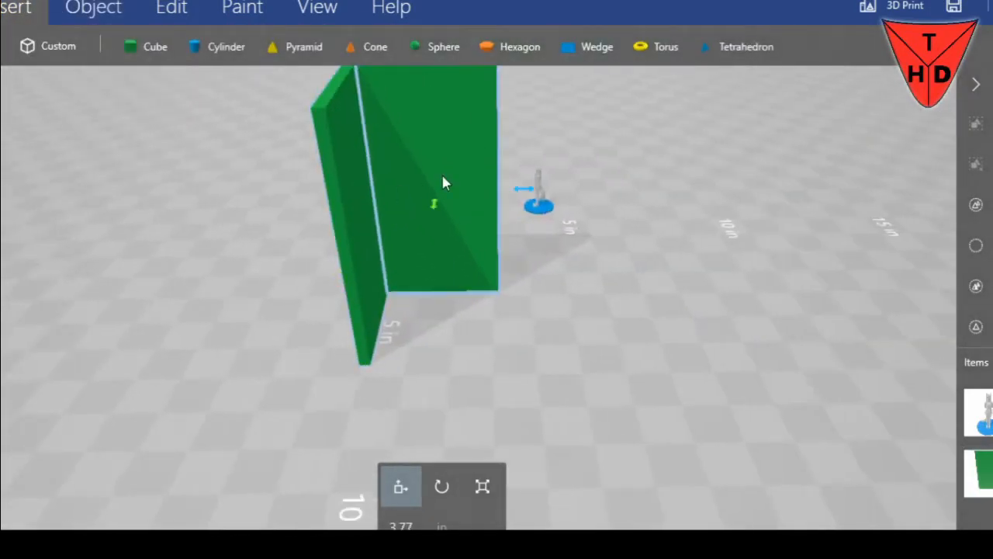
pyautogui.hotkey('ctrl', 'd')
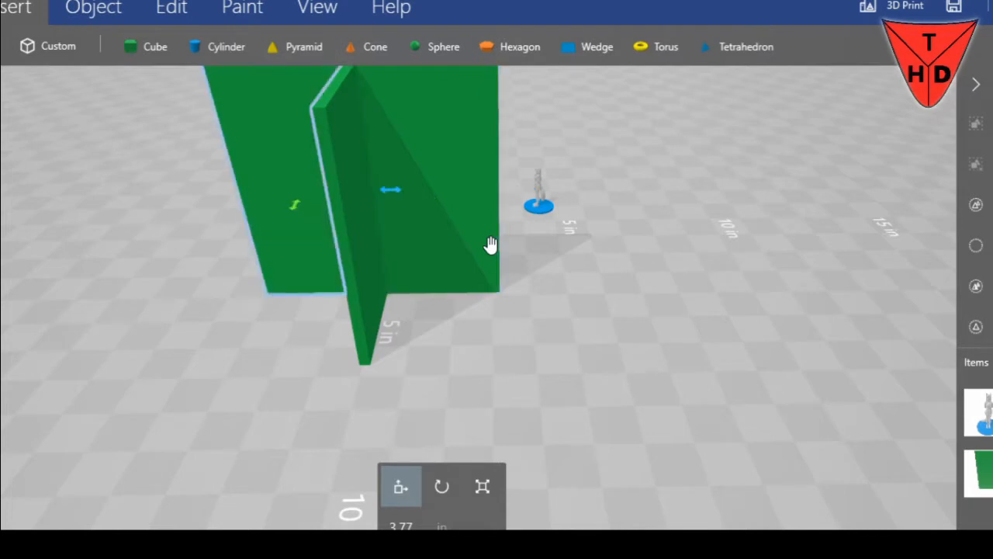
pyautogui.moveTo(291, 208); pyautogui.dragTo(284, 262)
pyautogui.moveTo(381, 249); pyautogui.dragTo(658, 267)
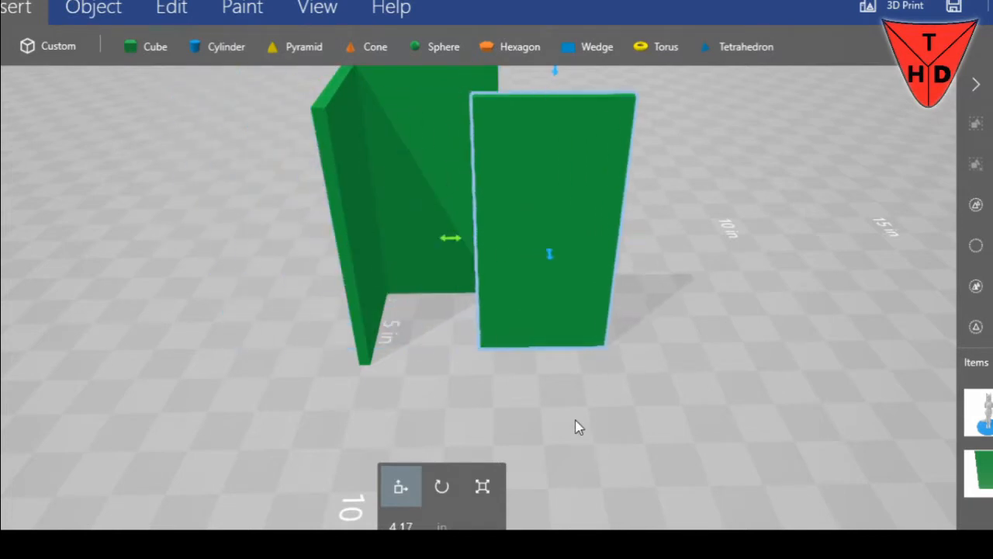
# Scale the new slab's height to 3 in to make it square
pyautogui.click(482, 485)
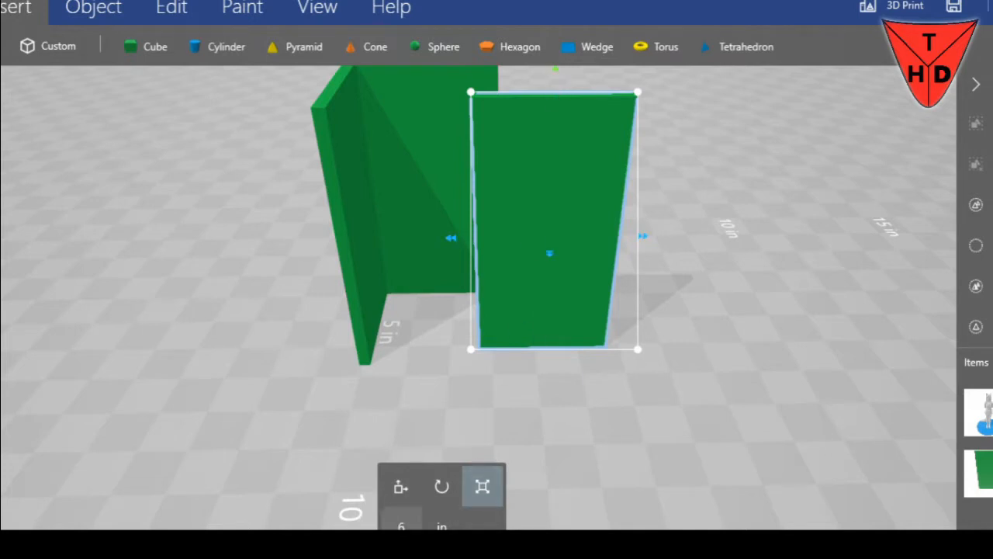
pyautogui.click(401, 521)
pyautogui.press('Return')
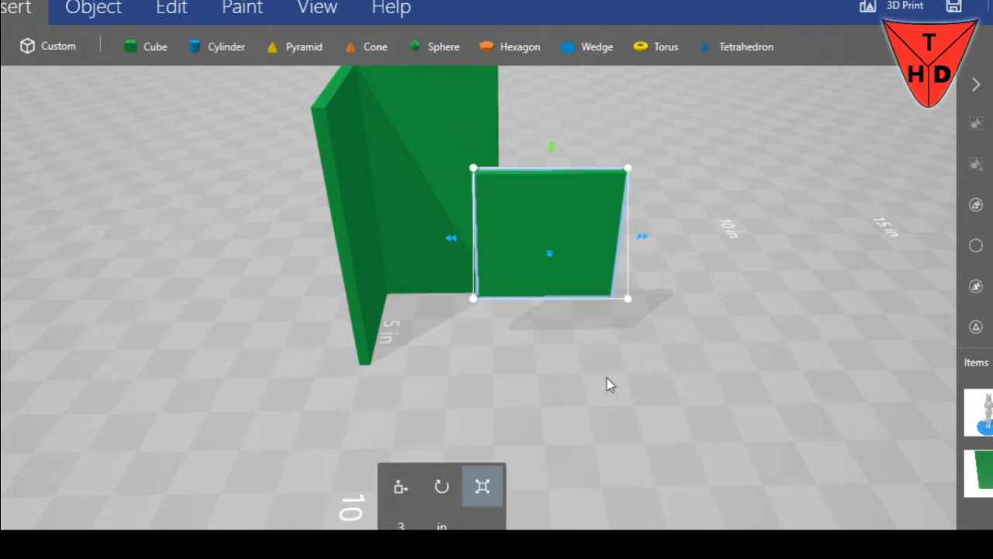
# Rotate the square slab 90 degrees so that it lies horizontally
pyautogui.click(401, 485)
pyautogui.moveTo(738, 337); pyautogui.dragTo(530, 337, button='right')
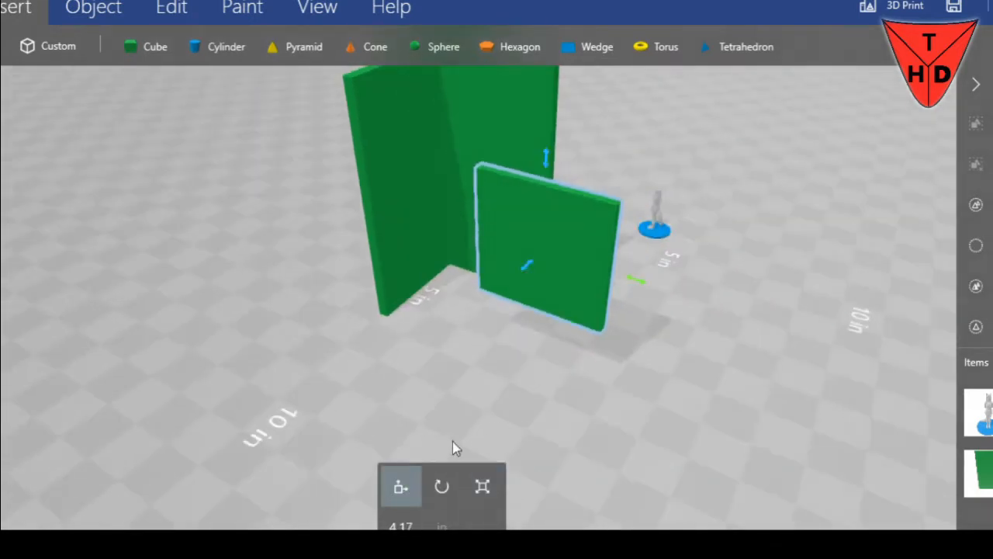
pyautogui.click(442, 485)
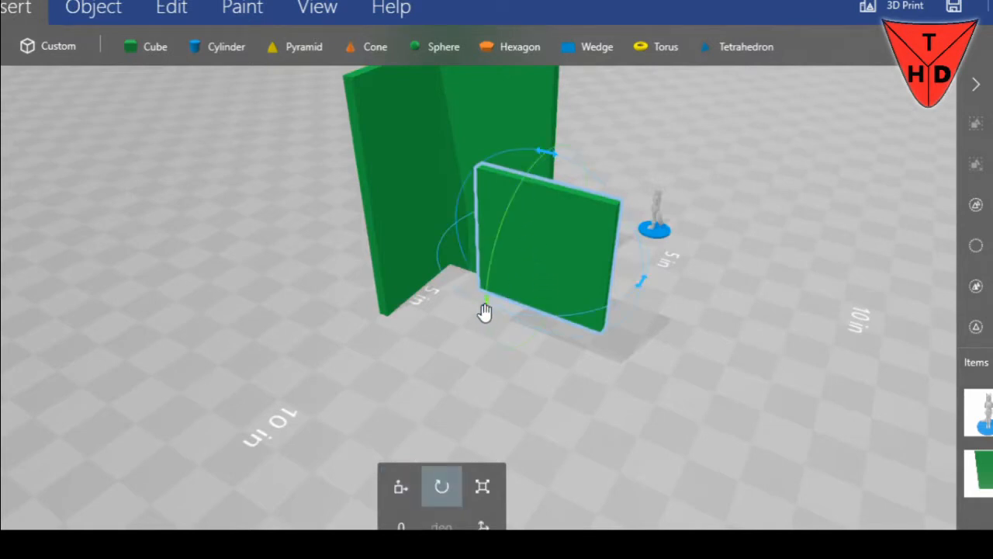
pyautogui.moveTo(633, 387); pyautogui.dragTo(568, 378, button='right')
pyautogui.scroll(3, 555, 365)
pyautogui.scroll(-1, 555, 366)
pyautogui.write('0')
pyautogui.press('BackSpace')
pyautogui.write('90')
pyautogui.press('Return')
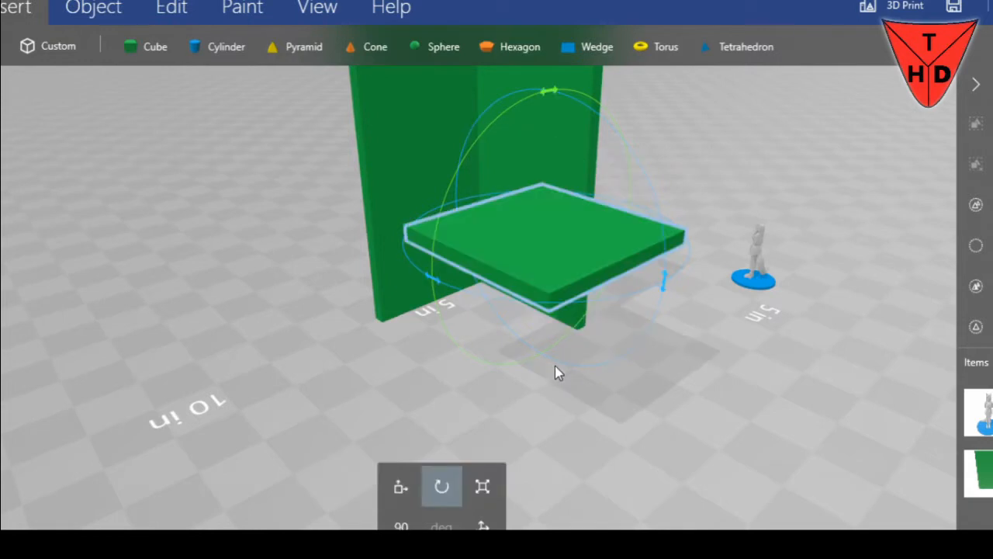
# Move the horizontal slab into the inside corner so that it sits against both walls like a shelf
pyautogui.click(400, 486)
pyautogui.moveTo(651, 280); pyautogui.dragTo(548, 247)
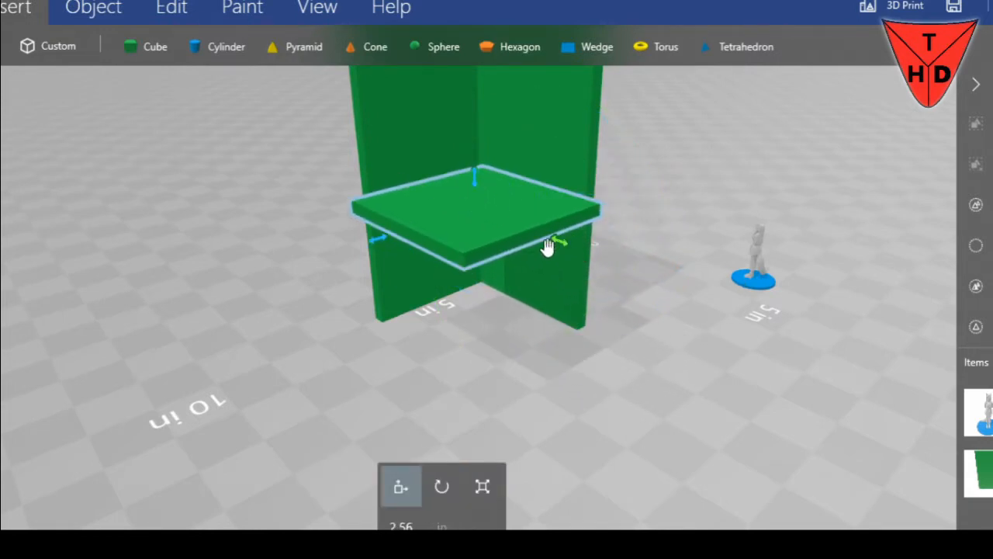
pyautogui.moveTo(439, 284); pyautogui.dragTo(534, 352)
pyautogui.moveTo(345, 258); pyautogui.dragTo(280, 265)
pyautogui.click(283, 265)
pyautogui.click(449, 292)
pyautogui.moveTo(700, 287); pyautogui.dragTo(301, 324)
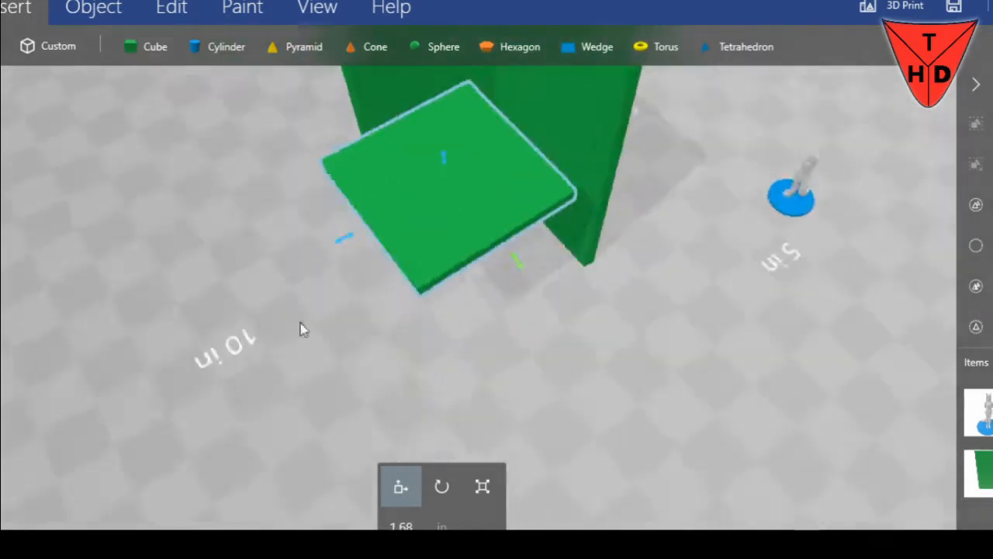
pyautogui.moveTo(350, 218); pyautogui.dragTo(387, 201)
pyautogui.moveTo(344, 260); pyautogui.dragTo(787, 184)
pyautogui.moveTo(635, 155); pyautogui.dragTo(315, 256)
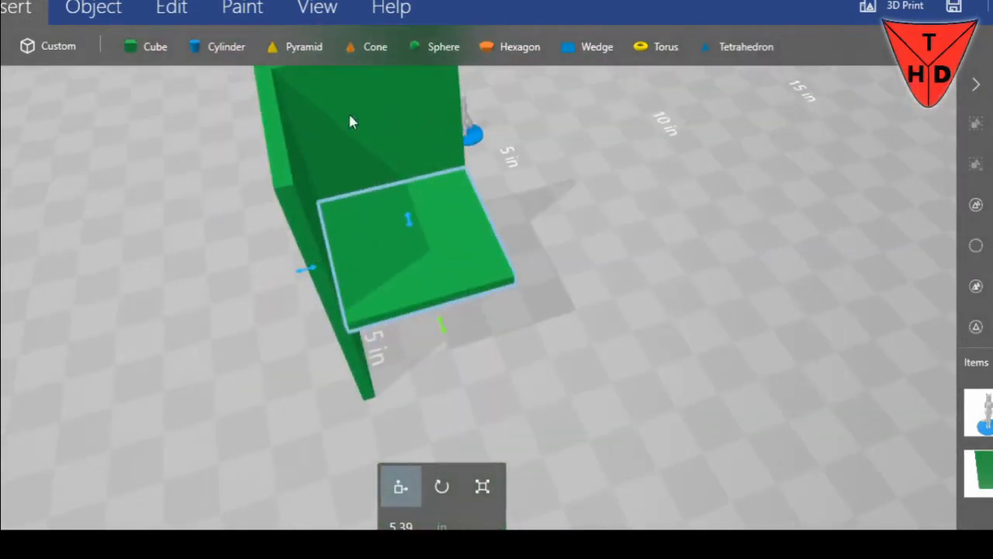
pyautogui.moveTo(508, 167); pyautogui.dragTo(721, 211)
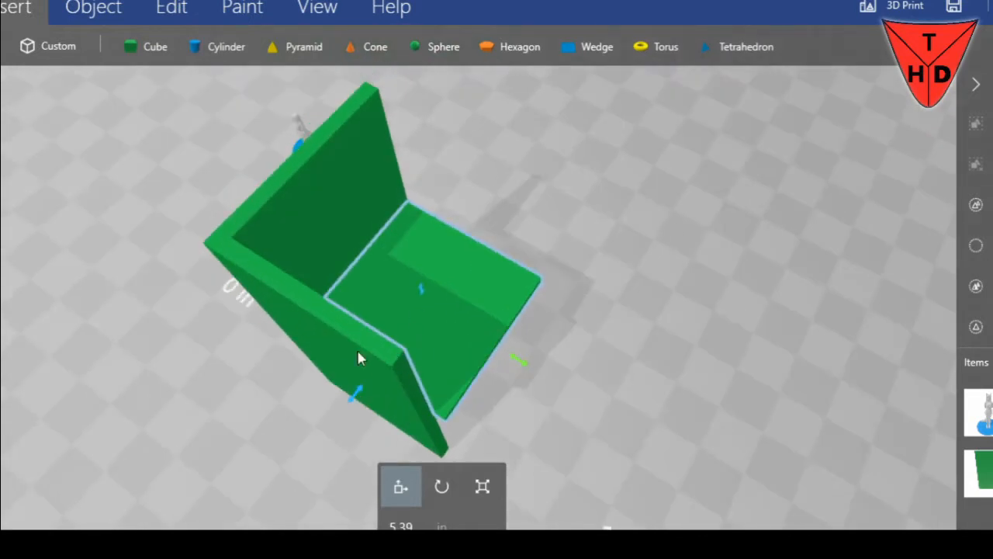
# Try scaling the rotated side wall's height to 6.5 in and undo the change
pyautogui.click(380, 386)
pyautogui.moveTo(521, 421); pyautogui.dragTo(610, 355)
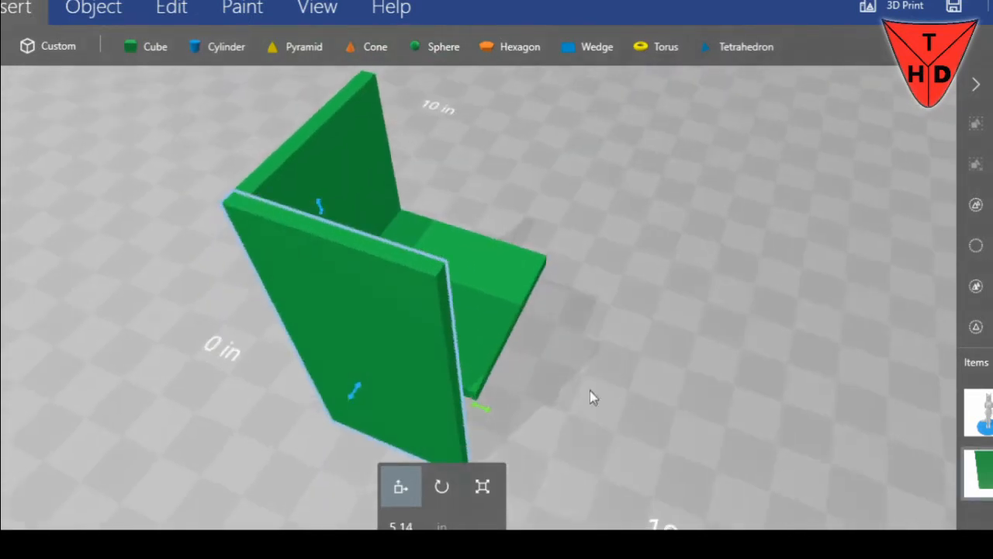
pyautogui.click(484, 487)
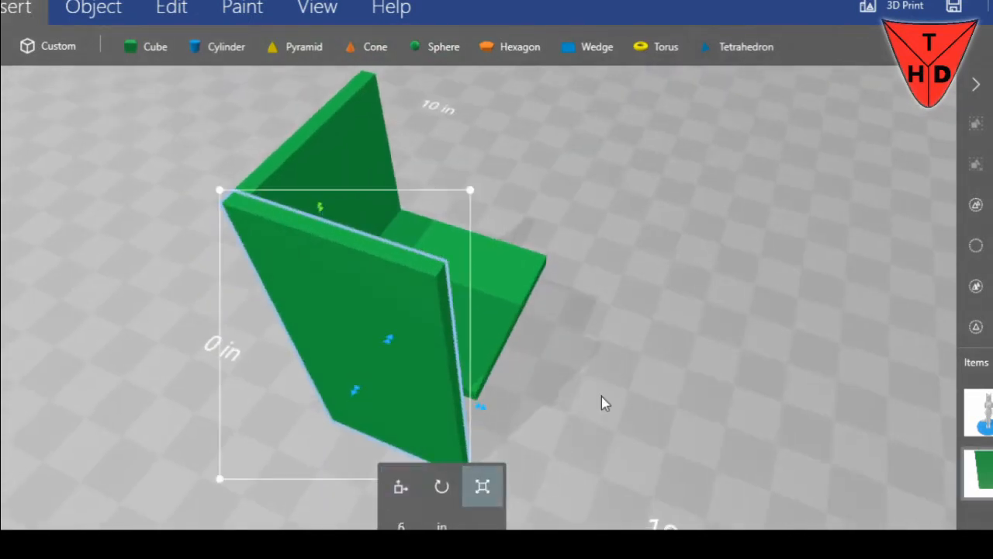
pyautogui.click(423, 526)
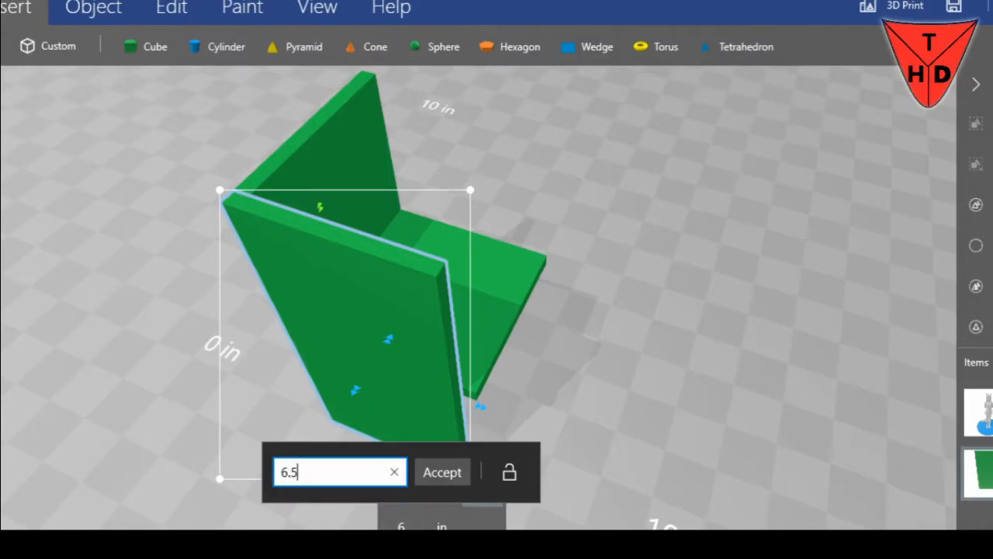
pyautogui.press('Return')
pyautogui.hotkey('ctrl', 'z')
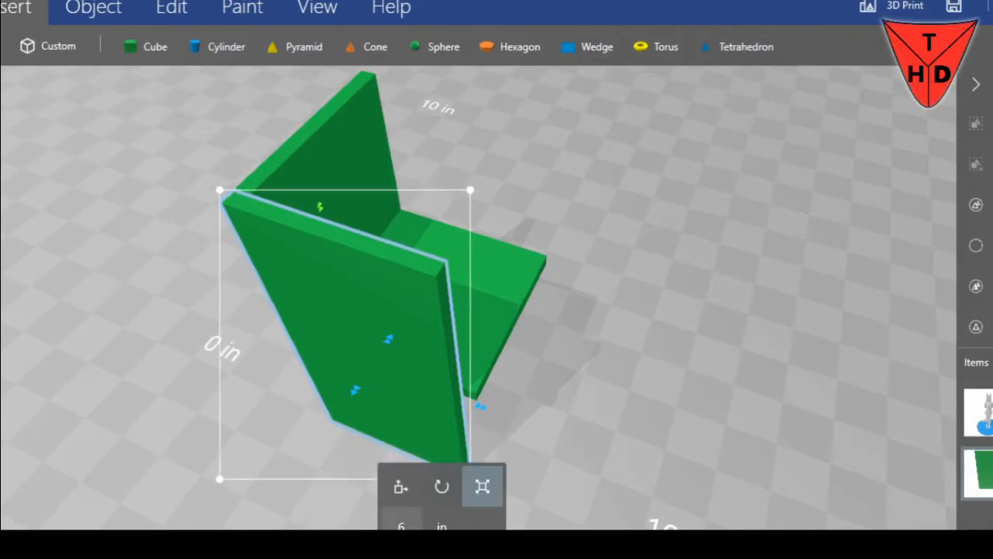
# Scale the side wall's horizontal length to 3.5 in
pyautogui.click(482, 408)
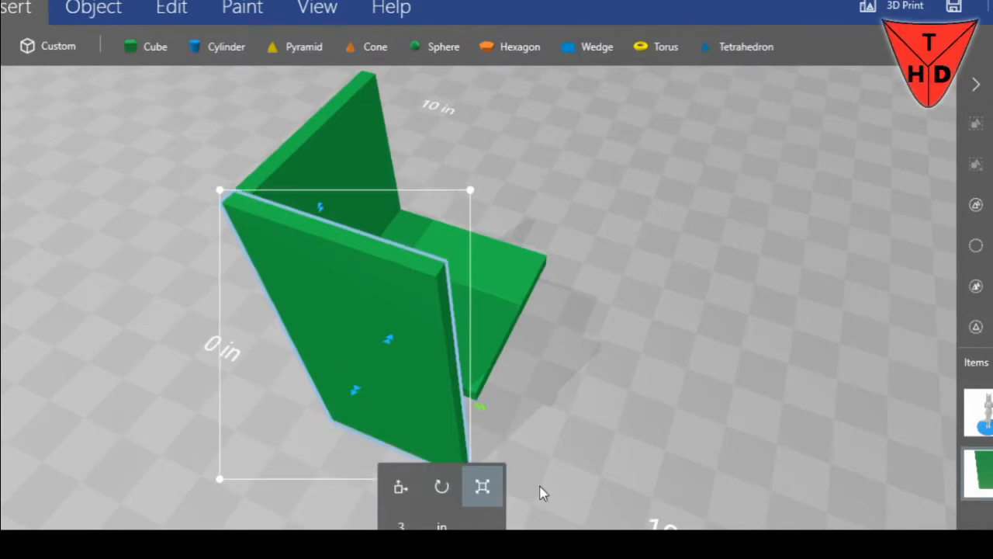
pyautogui.click(407, 521)
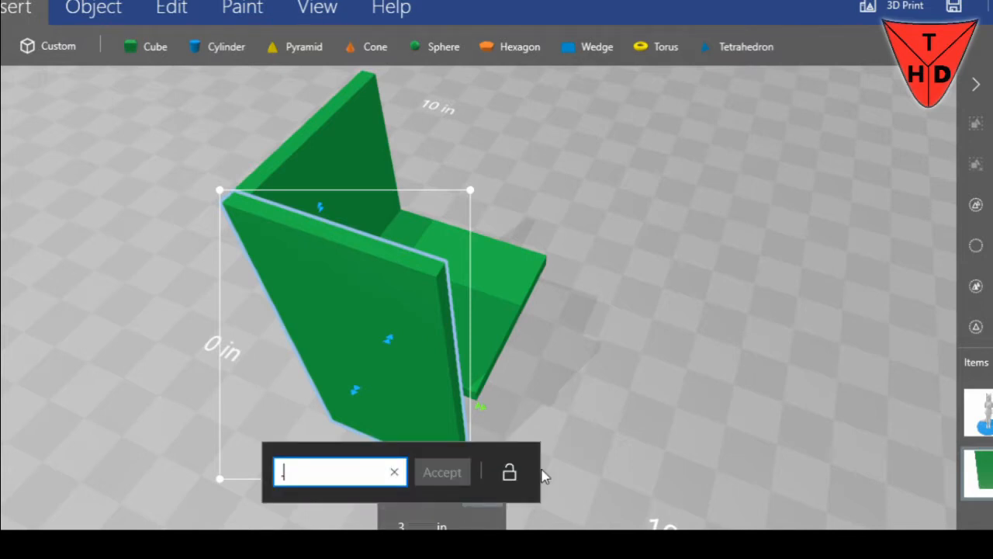
pyautogui.write('5')
pyautogui.press('Return')
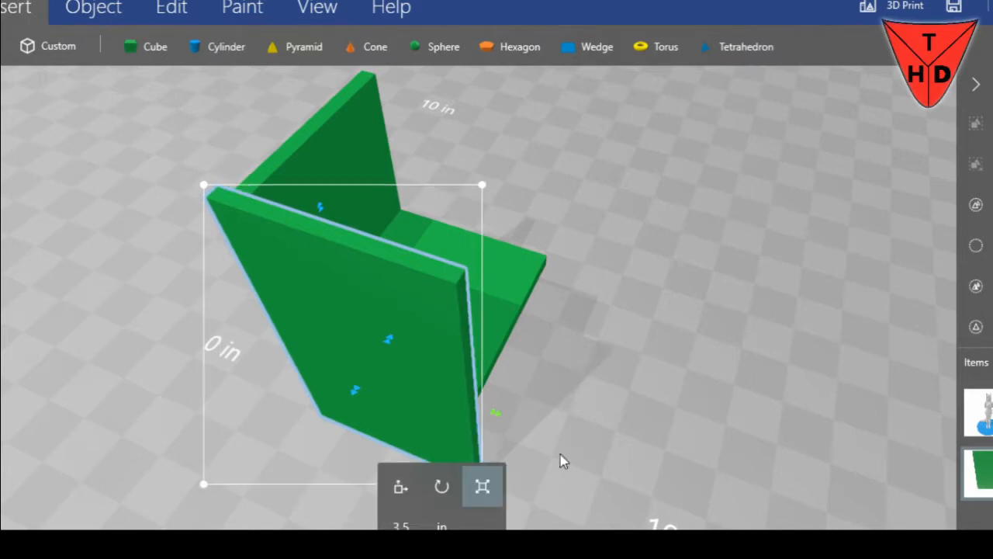
# Move the lengthened side wall until its end is flush with the adjoining wall's outer face
pyautogui.moveTo(696, 298); pyautogui.dragTo(661, 342)
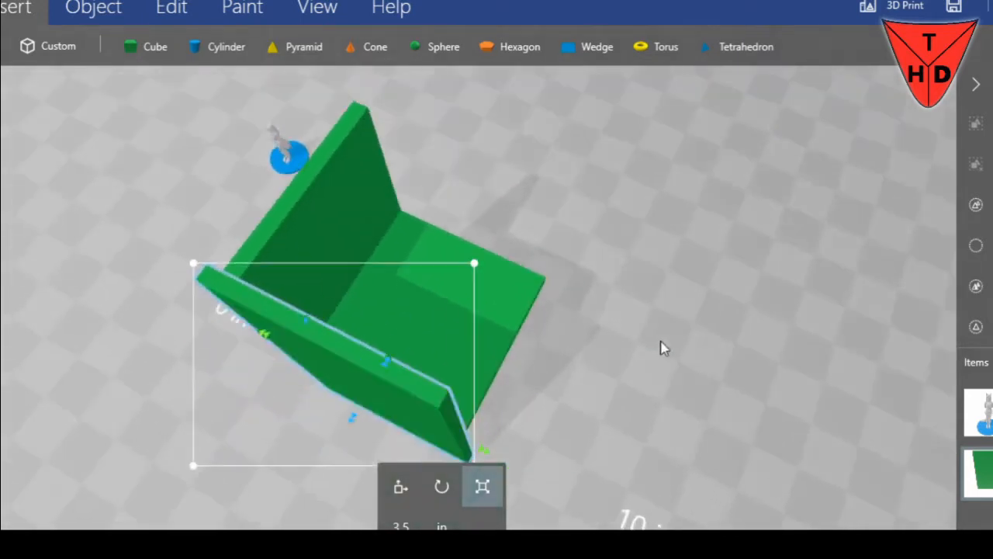
pyautogui.click(401, 485)
pyautogui.moveTo(481, 451); pyautogui.dragTo(241, 315)
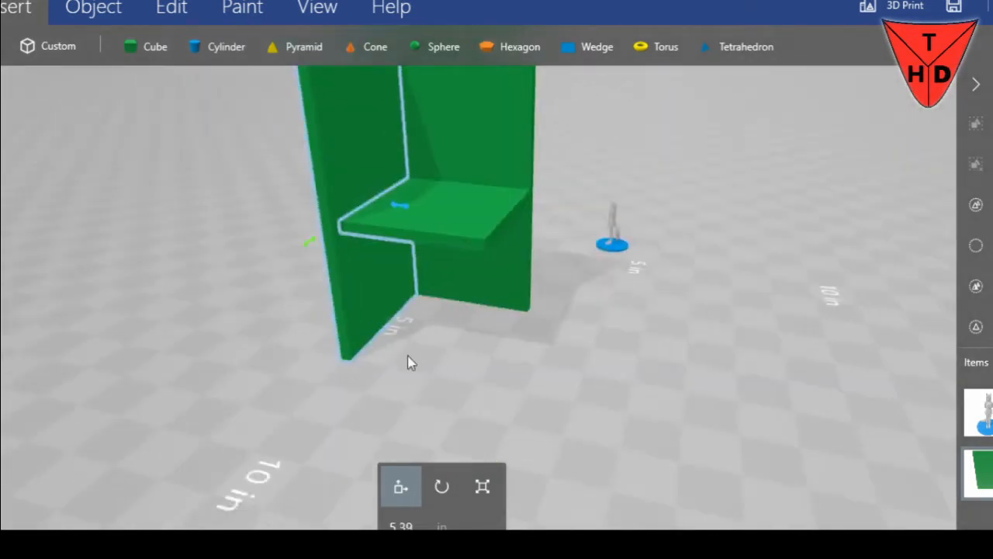
# Undo the last two changes to the side wall
pyautogui.moveTo(407, 355); pyautogui.dragTo(776, 414)
pyautogui.hotkey('ctrl', 'z')
pyautogui.hotkey('ctrl', 'z')
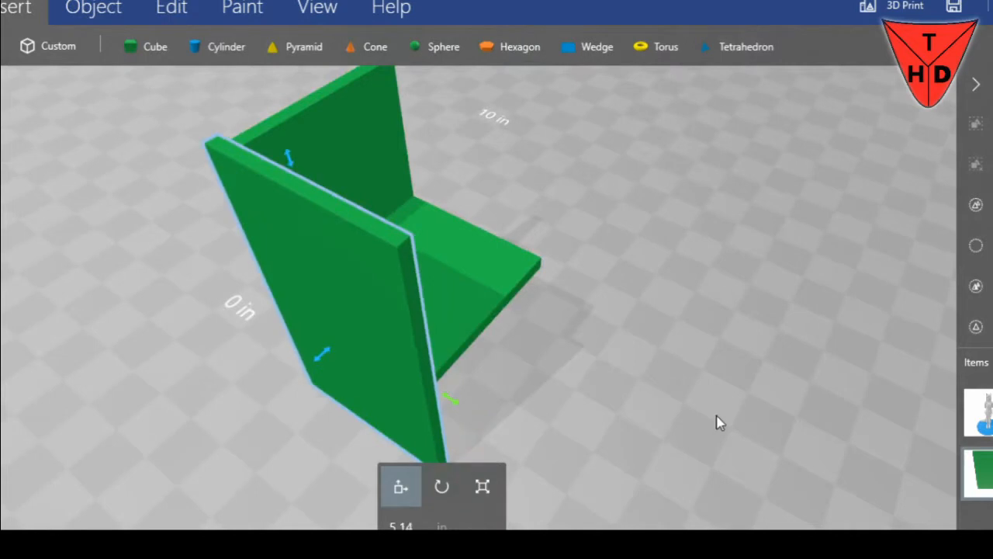
# Move the figure with its blue base up close to the outer face of the green walls, near the corner
pyautogui.moveTo(717, 422); pyautogui.dragTo(815, 376)
pyautogui.moveTo(764, 261); pyautogui.dragTo(347, 401)
pyautogui.click(311, 388)
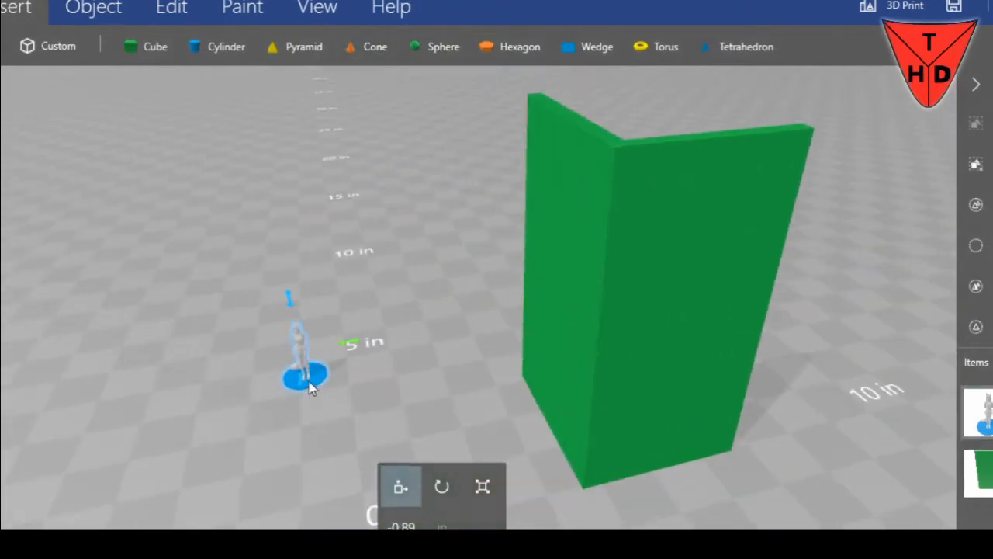
pyautogui.moveTo(289, 436); pyautogui.dragTo(627, 416)
pyautogui.moveTo(529, 471); pyautogui.dragTo(660, 418)
pyautogui.moveTo(760, 425); pyautogui.dragTo(671, 452, button='right')
pyautogui.moveTo(672, 459); pyautogui.dragTo(675, 372)
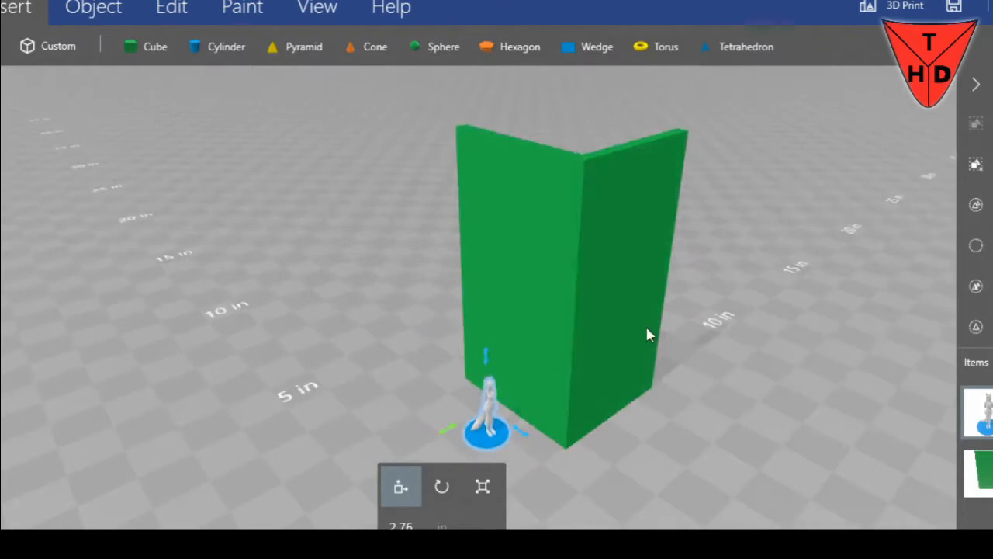
pyautogui.moveTo(662, 503); pyautogui.dragTo(743, 428)
pyautogui.scroll(3, 731, 440)
pyautogui.scroll(-1, 731, 440)
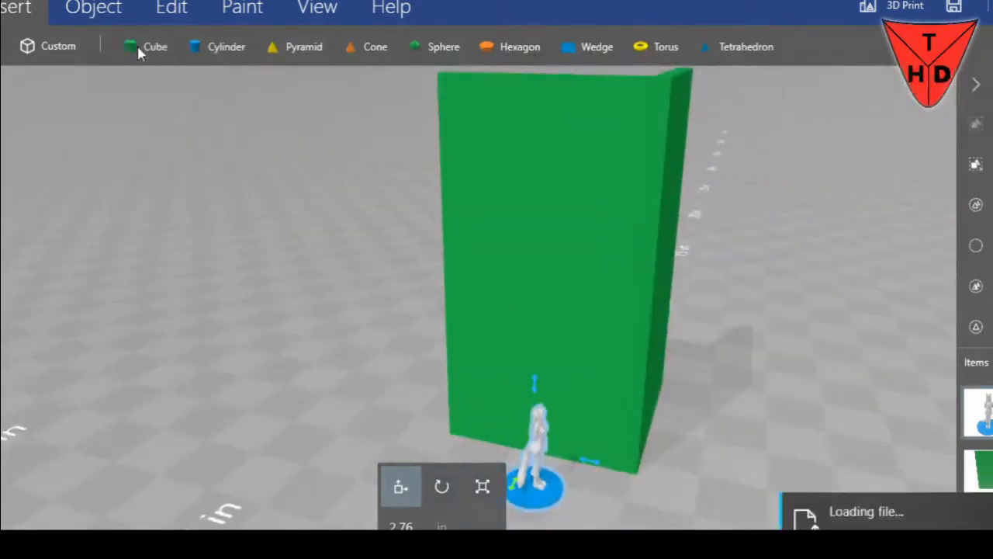
# Insert a cube and move it beside the figure into the wall's lower part
pyautogui.click(137, 45)
pyautogui.moveTo(524, 349); pyautogui.dragTo(548, 217)
pyautogui.moveTo(611, 184); pyautogui.dragTo(584, 206)
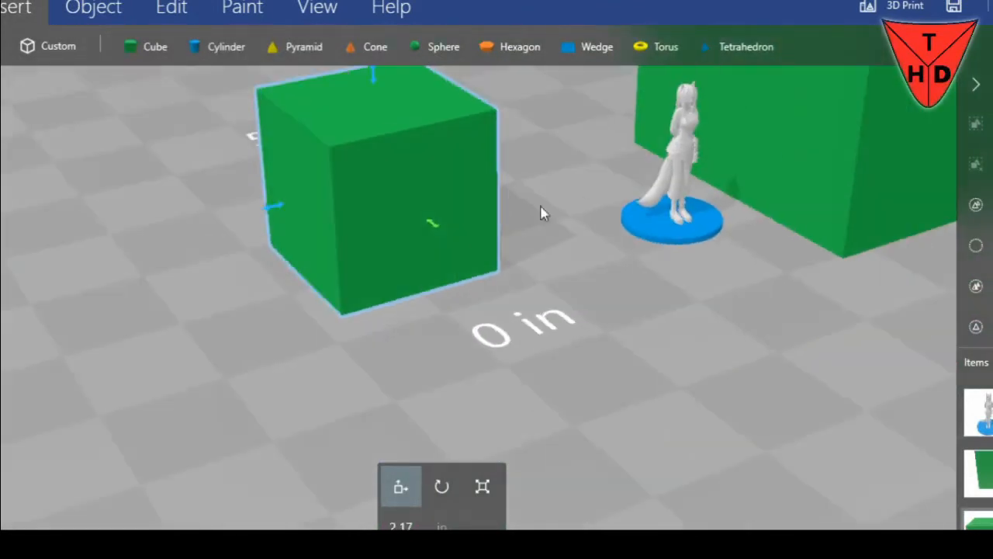
pyautogui.moveTo(272, 210); pyautogui.dragTo(459, 179)
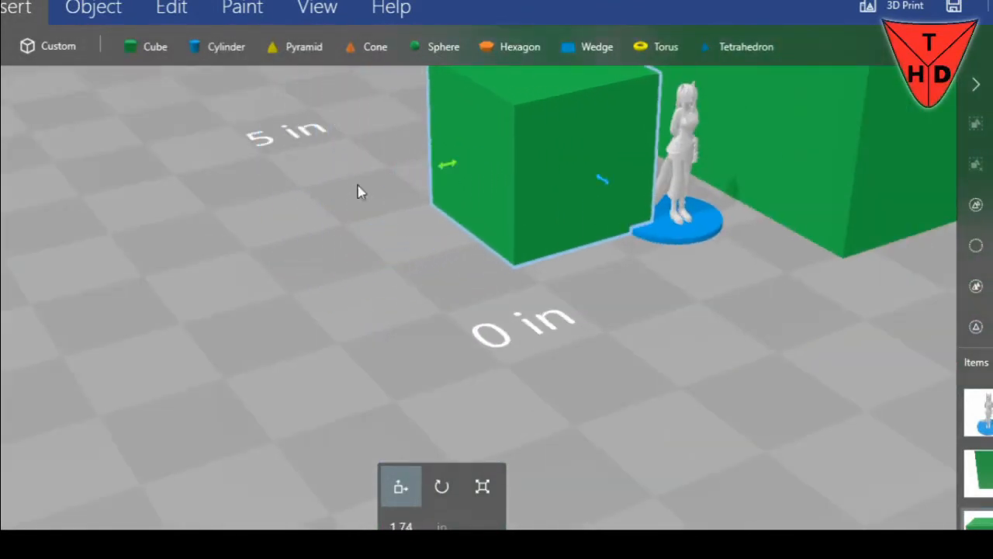
pyautogui.moveTo(348, 170); pyautogui.dragTo(407, 275, button='right')
pyautogui.moveTo(627, 272); pyautogui.dragTo(807, 161, button='right')
pyautogui.moveTo(497, 373); pyautogui.dragTo(341, 284)
pyautogui.moveTo(423, 396); pyautogui.dragTo(528, 362)
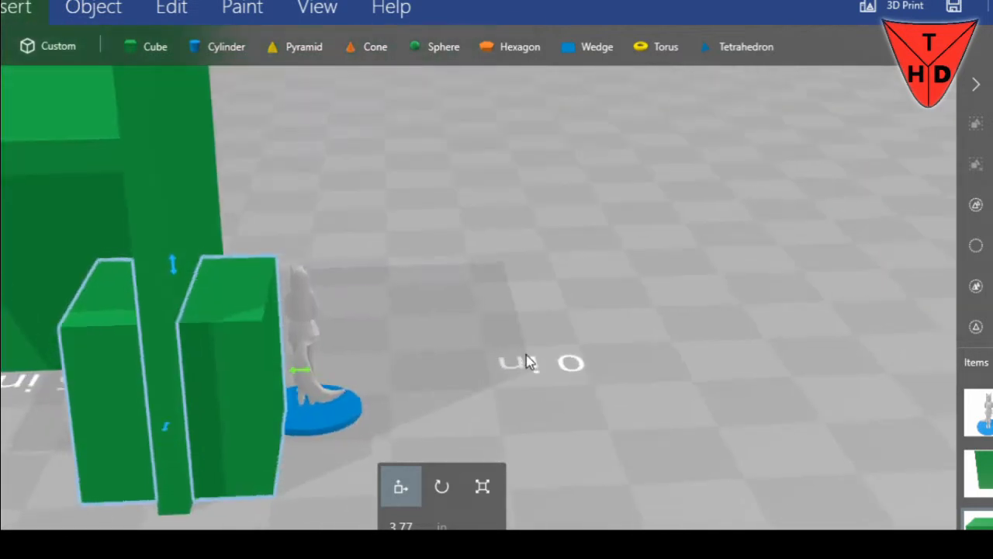
# Reposition the cube across the wall's thickness so it protrudes from both faces
pyautogui.moveTo(302, 376); pyautogui.dragTo(408, 381)
pyautogui.moveTo(490, 304); pyautogui.dragTo(342, 356)
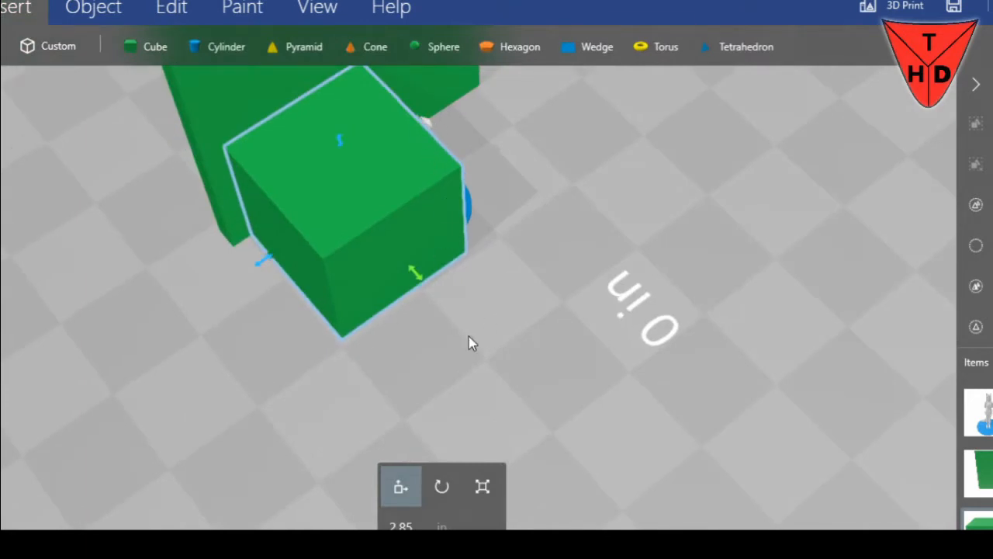
pyautogui.moveTo(469, 344); pyautogui.dragTo(718, 276)
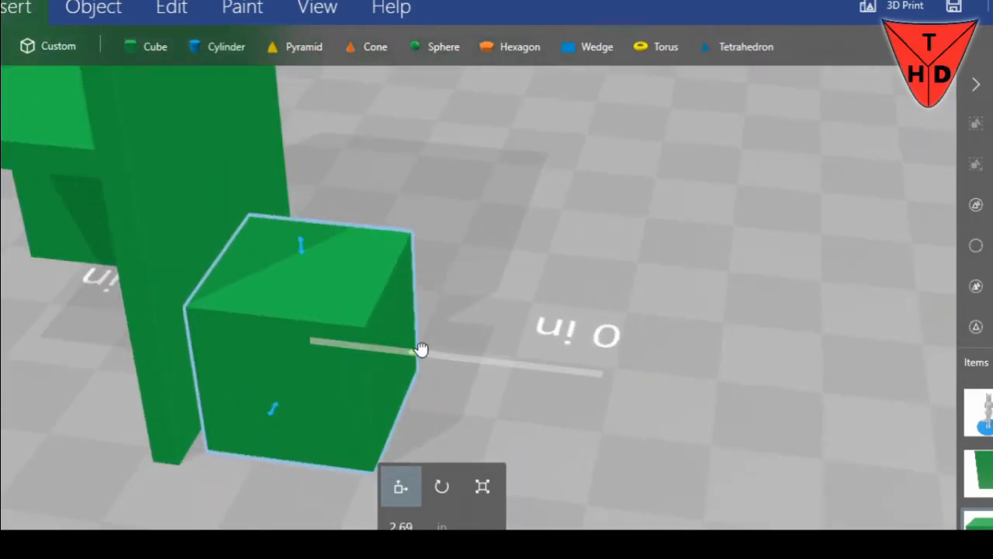
pyautogui.moveTo(398, 356); pyautogui.dragTo(286, 347)
pyautogui.moveTo(436, 321); pyautogui.dragTo(532, 266)
# Scale the cube to 0.54 in thick and 2.03 in tall to form a door-sized block through the wall
pyautogui.click(482, 489)
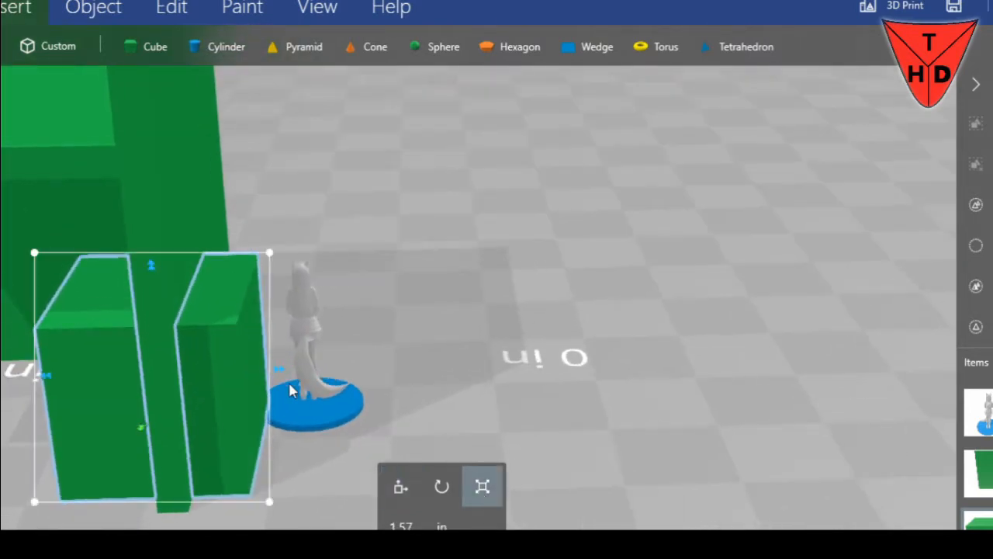
pyautogui.moveTo(273, 376); pyautogui.dragTo(236, 374)
pyautogui.moveTo(51, 378); pyautogui.dragTo(124, 355)
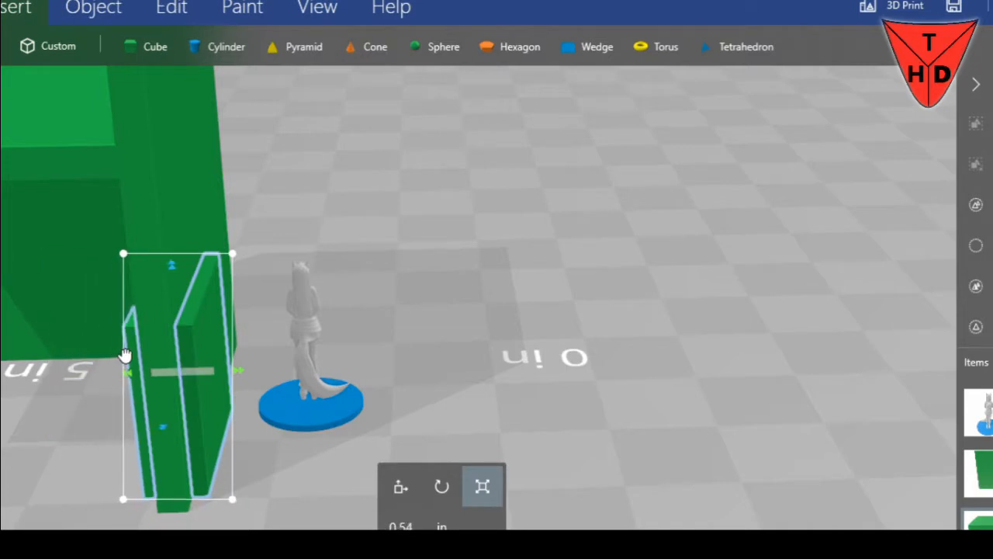
pyautogui.moveTo(372, 379); pyautogui.dragTo(212, 348)
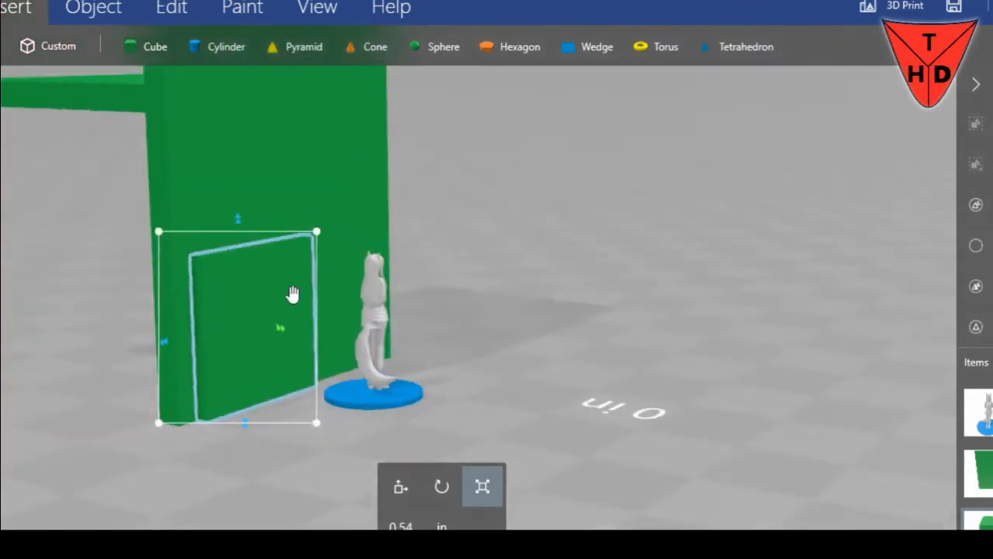
pyautogui.moveTo(238, 221); pyautogui.dragTo(238, 171)
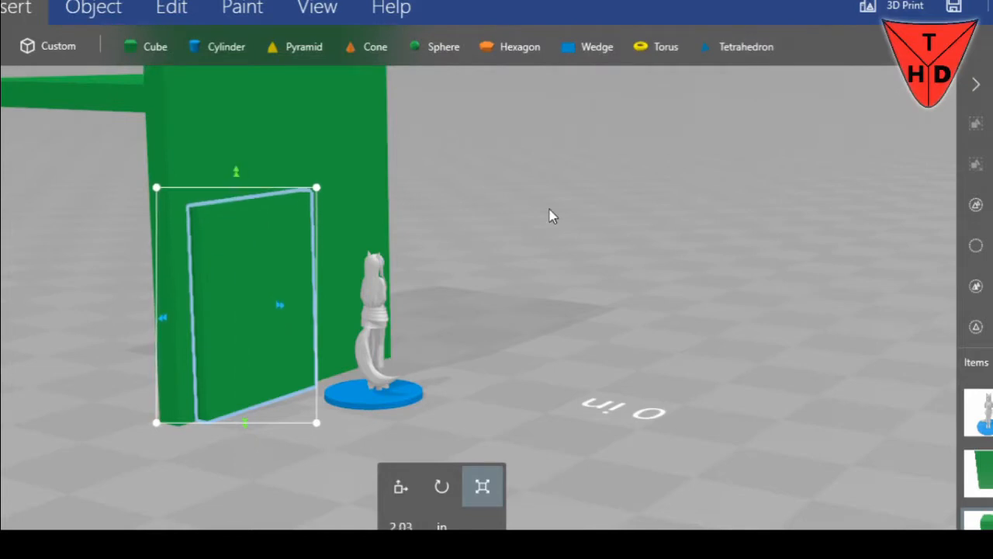
pyautogui.moveTo(549, 215); pyautogui.dragTo(468, 350)
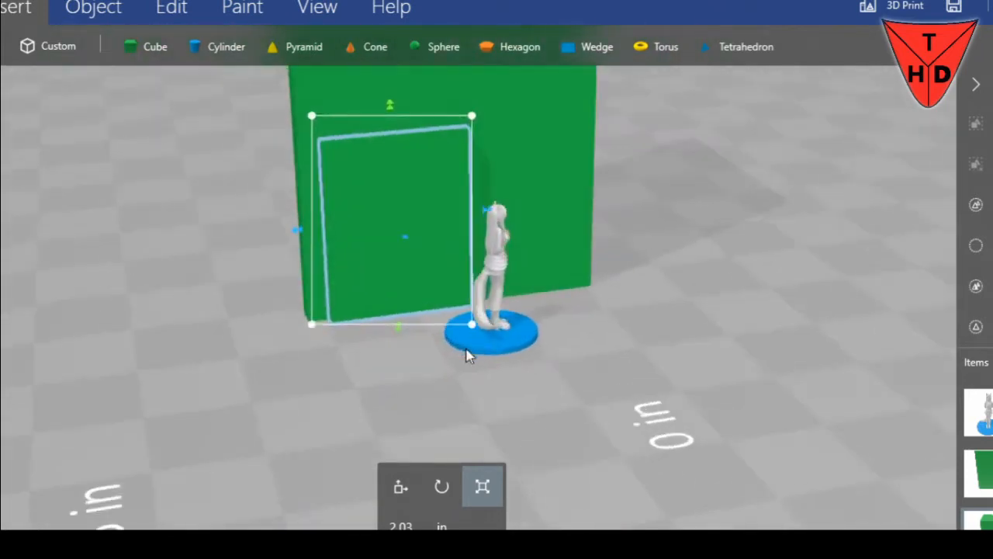
# Move the figure in front of the door-sized block to compare their sizes
pyautogui.click(480, 345)
pyautogui.click(396, 477)
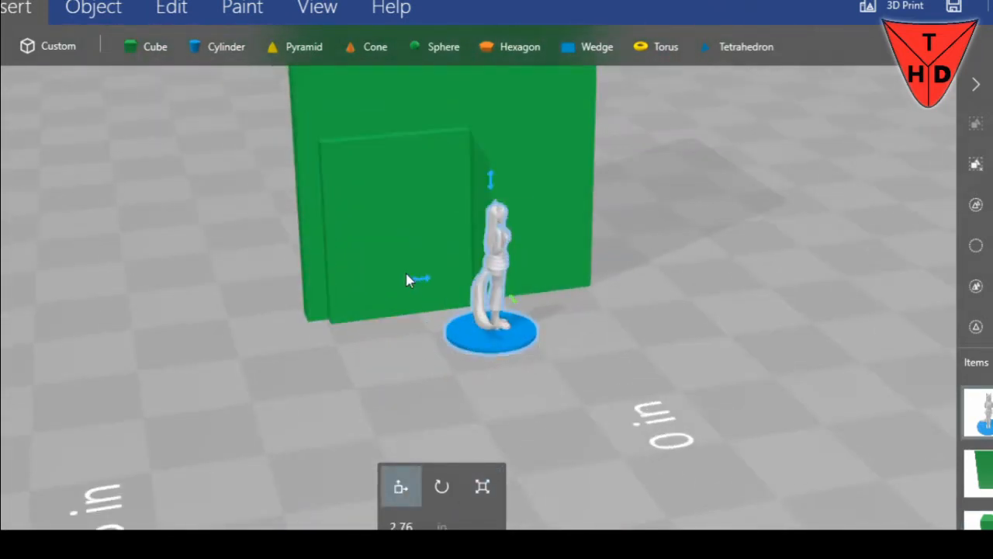
pyautogui.moveTo(417, 282); pyautogui.dragTo(343, 292)
pyautogui.moveTo(225, 355); pyautogui.dragTo(304, 338)
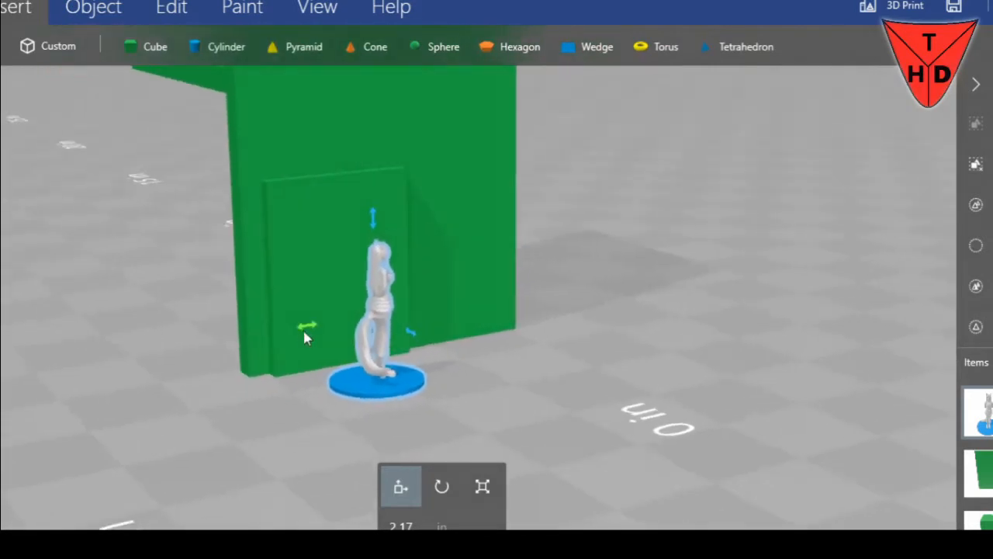
# Try to subtract the door-sized block from the wall, and undo the subtraction
pyautogui.click(335, 213)
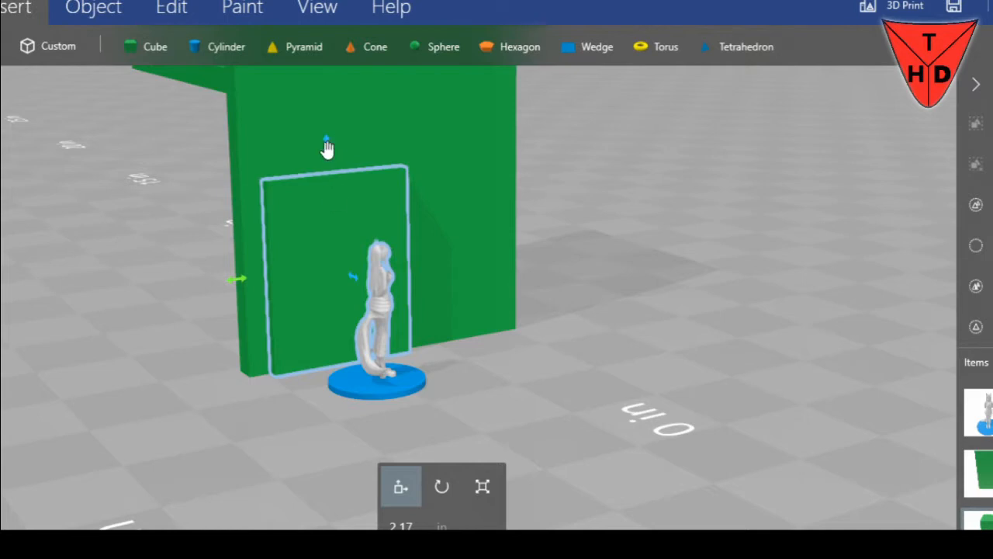
pyautogui.moveTo(545, 309)
pyautogui.mouseDown()
pyautogui.moveTo(386, 329)
pyautogui.moveTo(466, 308)
pyautogui.moveTo(542, 316)
pyautogui.mouseUp()
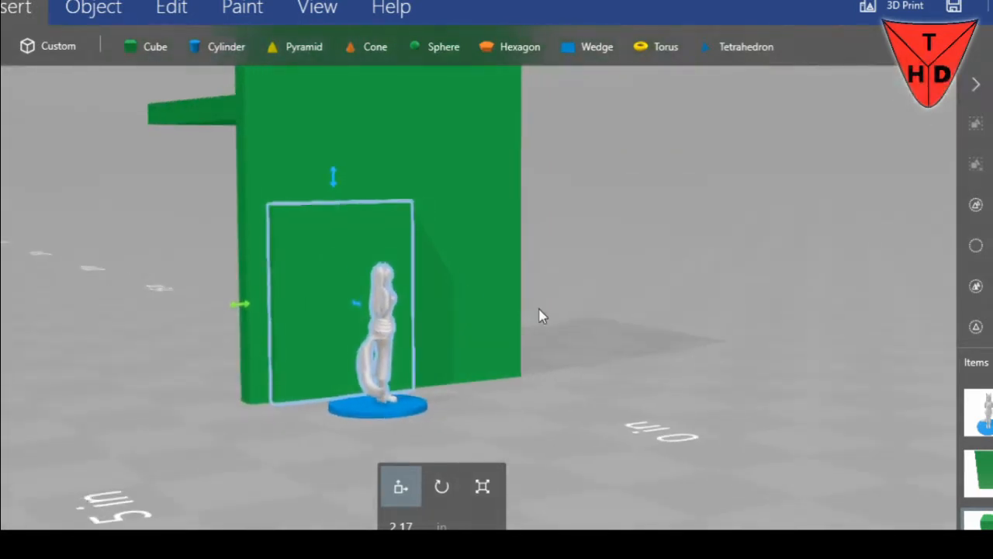
pyautogui.moveTo(617, 293); pyautogui.dragTo(664, 241)
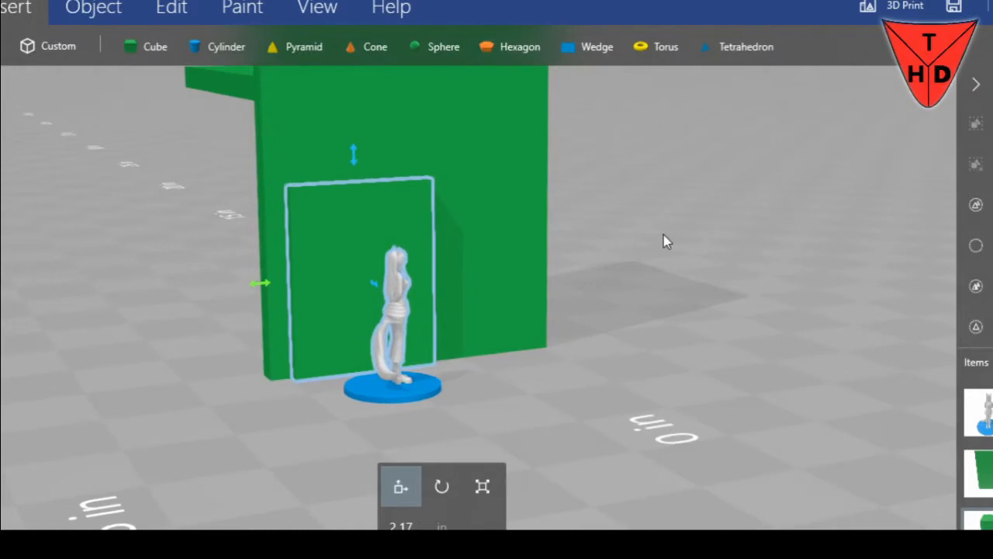
pyautogui.click(172, 11)
pyautogui.moveTo(339, 186); pyautogui.dragTo(564, 253)
pyautogui.moveTo(238, 281); pyautogui.dragTo(201, 256)
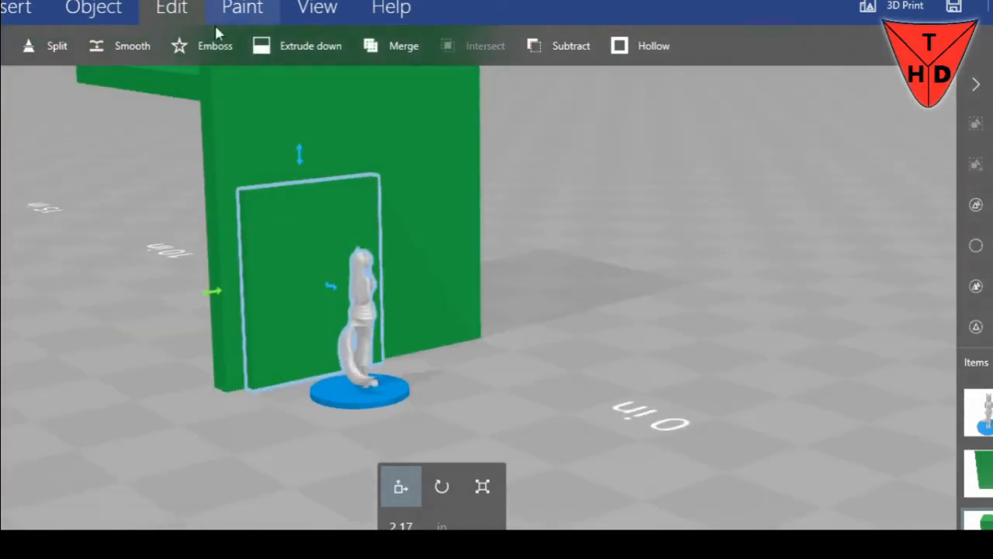
pyautogui.click(548, 46)
pyautogui.moveTo(542, 315); pyautogui.dragTo(315, 287)
pyautogui.click(461, 374)
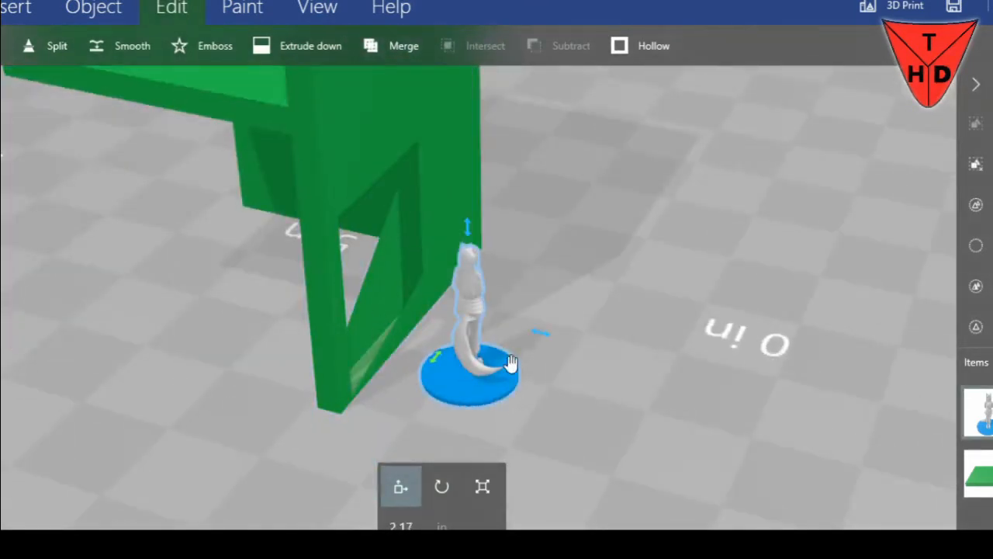
pyautogui.hotkey('ctrl', 'z')
# Move the figure away from the wall to clear the space in front of the door block
pyautogui.click(461, 358)
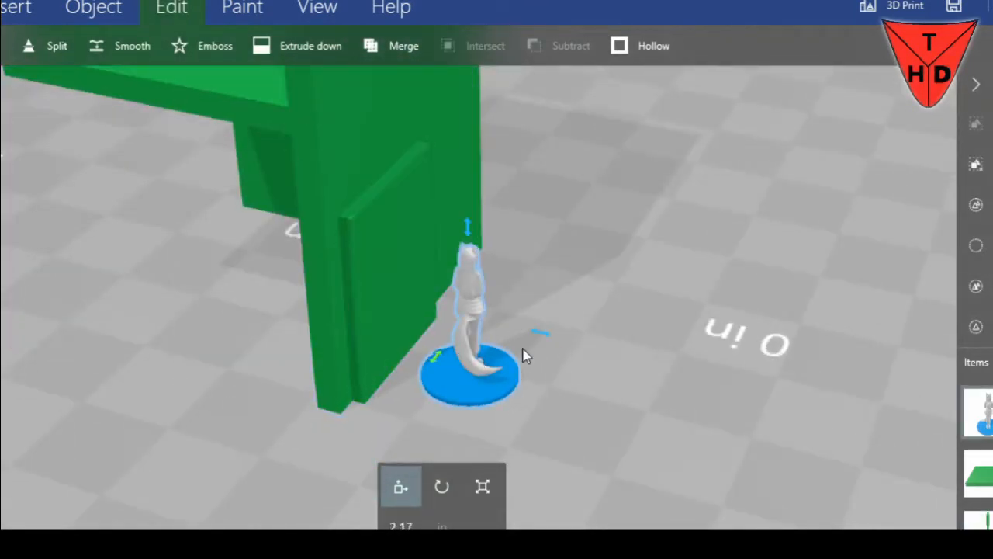
pyautogui.moveTo(540, 335); pyautogui.dragTo(760, 384)
# Widen the door block through the wall on both sides to a thickness of 0.67 in
pyautogui.click(415, 317)
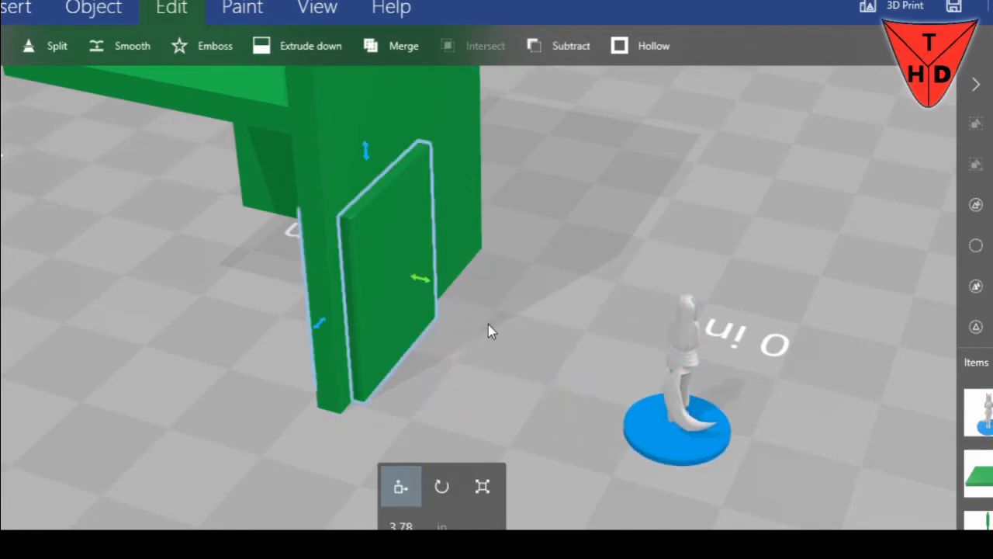
pyautogui.moveTo(488, 325); pyautogui.dragTo(582, 320)
pyautogui.scroll(5, 582, 319)
pyautogui.moveTo(452, 354); pyautogui.dragTo(426, 329)
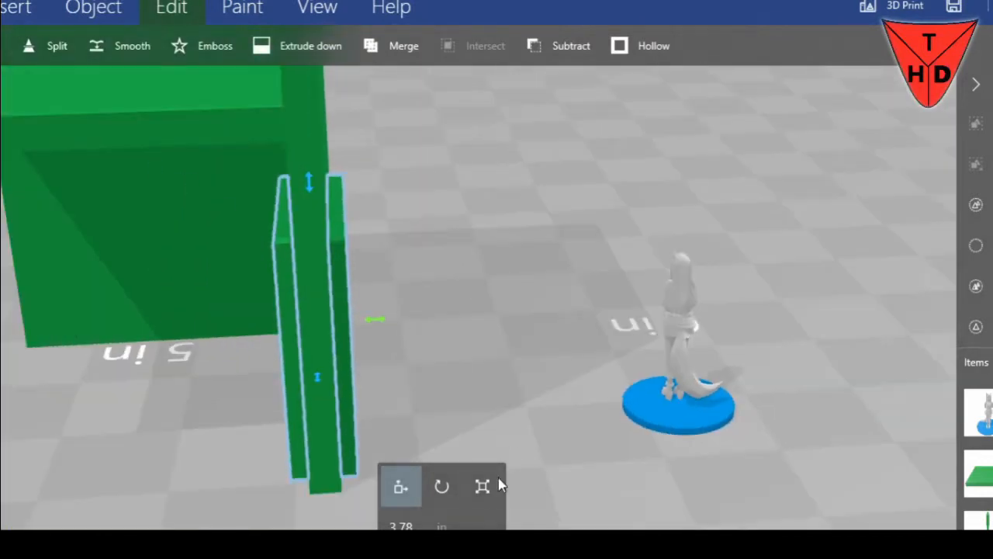
pyautogui.click(489, 485)
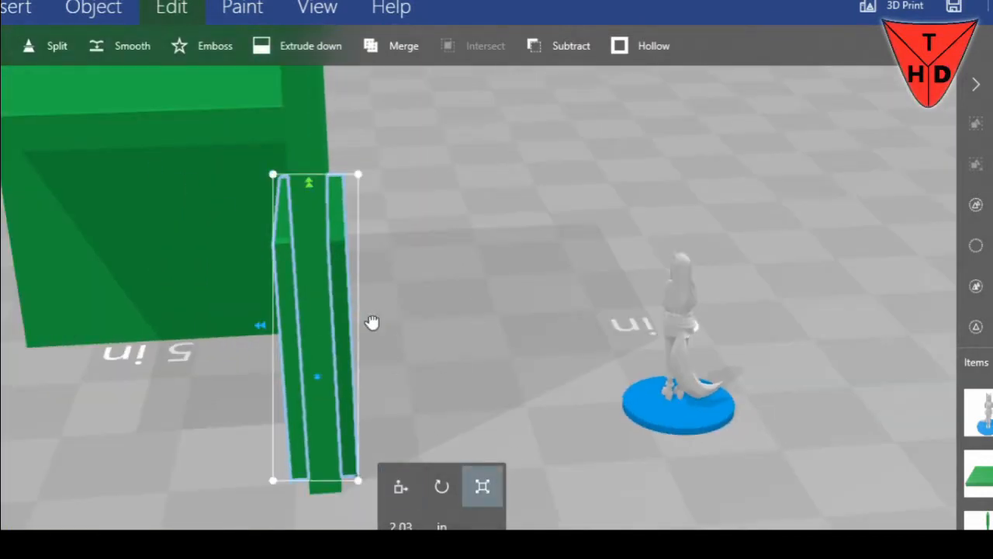
pyautogui.moveTo(372, 322); pyautogui.dragTo(381, 321)
pyautogui.moveTo(259, 330); pyautogui.dragTo(247, 328)
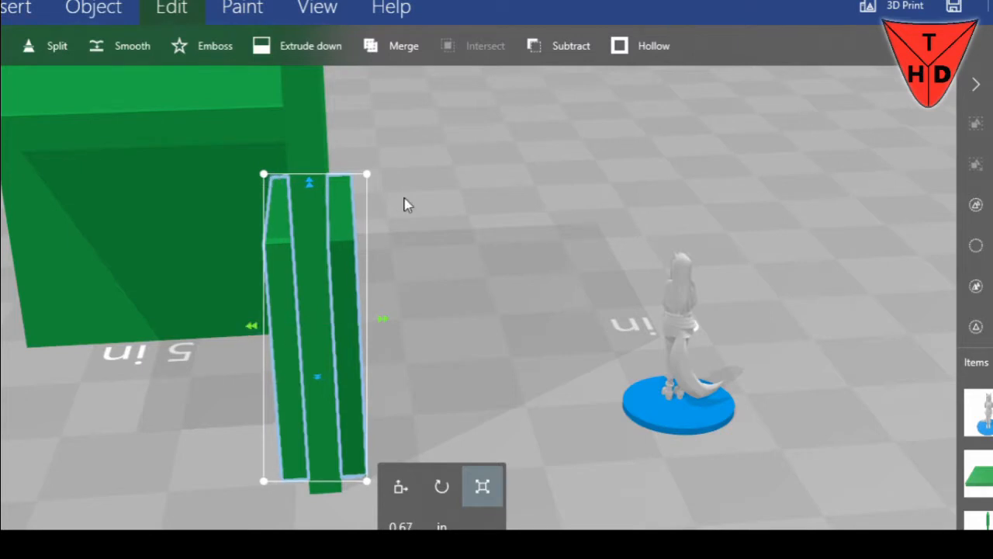
# Try to subtract the thickened door block from the wall, and undo the subtraction
pyautogui.click(566, 59)
pyautogui.moveTo(477, 299); pyautogui.dragTo(301, 282)
pyautogui.hotkey('ctrl', 'z')
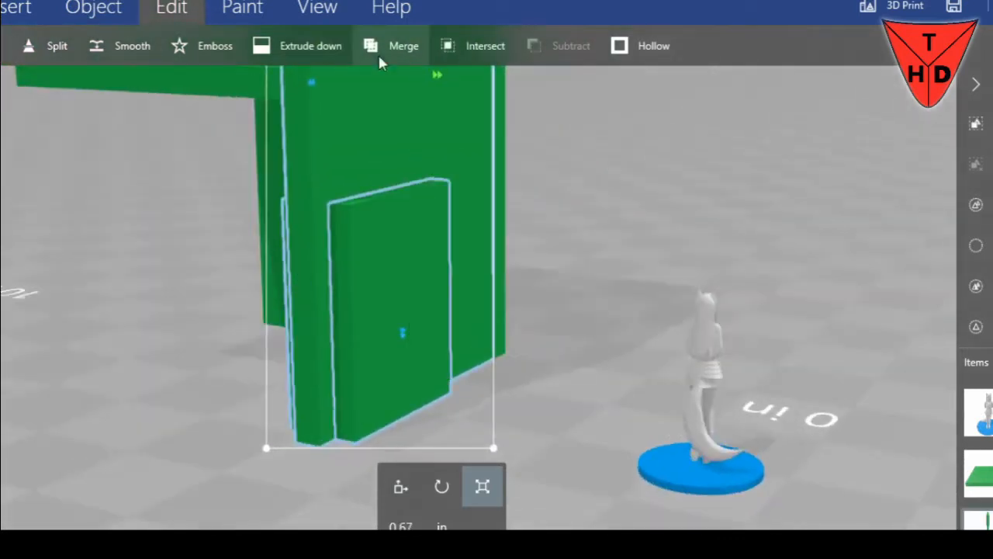
# Examine the walls and door block in wireframe display, and turn the wireframe off
pyautogui.click(311, 8)
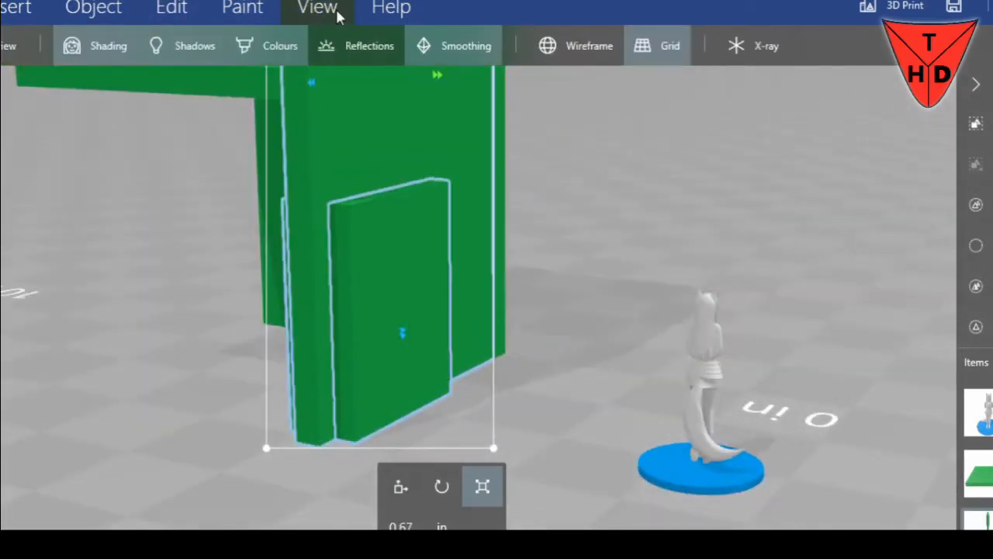
pyautogui.click(581, 50)
pyautogui.moveTo(656, 240); pyautogui.dragTo(433, 279)
pyautogui.scroll(-4, 362, 329)
pyautogui.moveTo(360, 329); pyautogui.dragTo(558, 183)
pyautogui.click(578, 47)
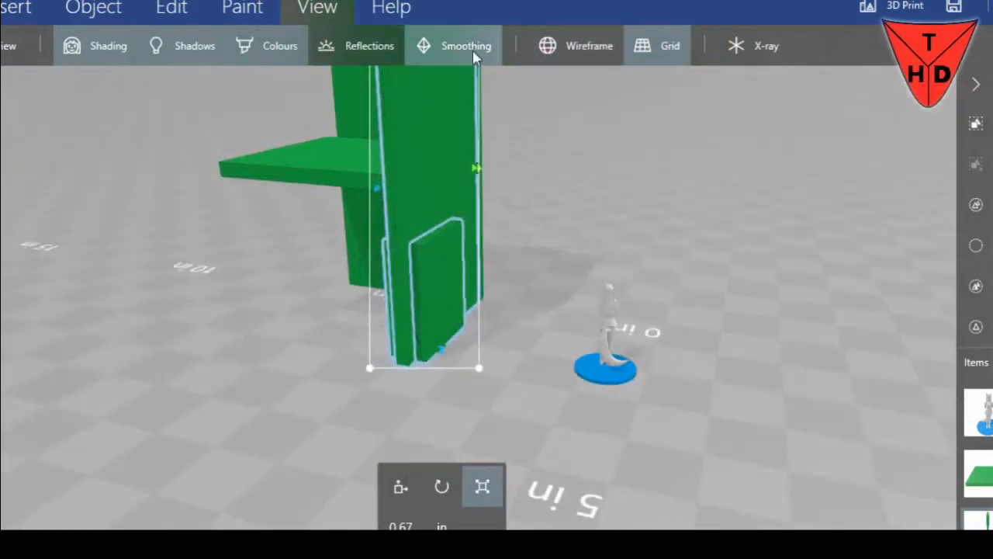
# Turn off smoothing and reflections, and check the model's meshes once more in wireframe display
pyautogui.moveTo(605, 147); pyautogui.dragTo(488, 145)
pyautogui.click(499, 54)
pyautogui.click(478, 55)
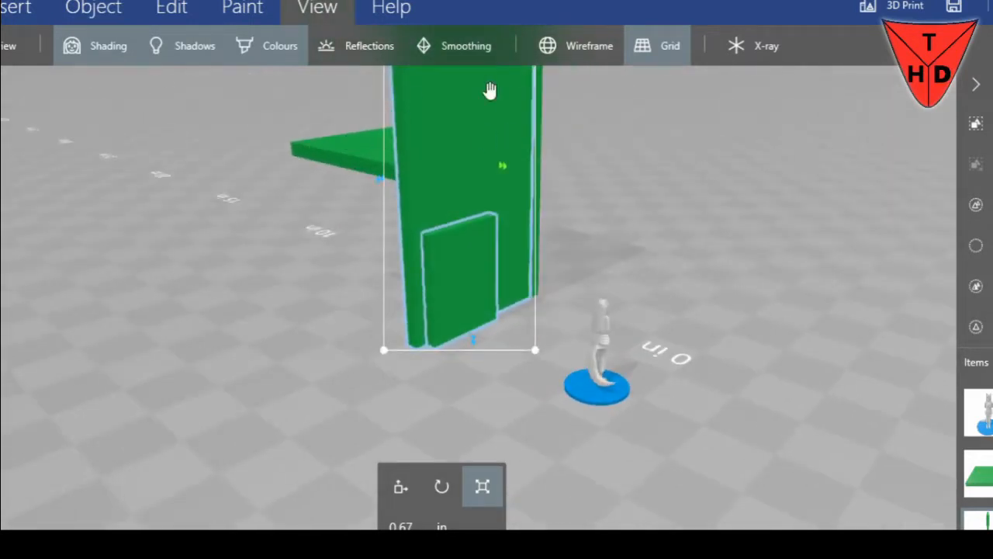
pyautogui.click(582, 44)
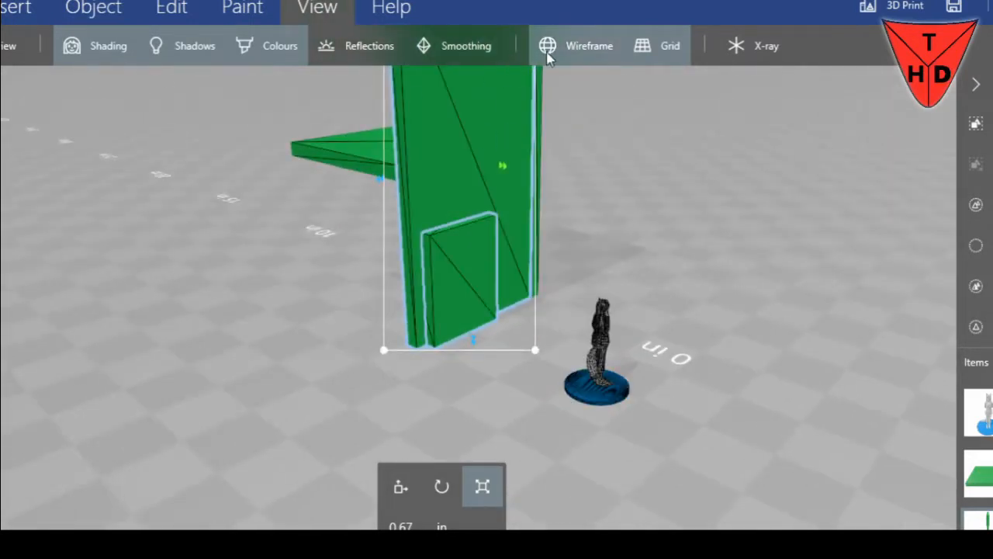
pyautogui.click(581, 46)
# Try once more to subtract the door block from the wall at its current height, and undo it
pyautogui.moveTo(650, 210); pyautogui.dragTo(654, 237)
pyautogui.click(469, 265)
pyautogui.scroll(2, 641, 244)
pyautogui.click(172, 8)
pyautogui.moveTo(594, 215); pyautogui.dragTo(679, 183)
pyautogui.click(559, 48)
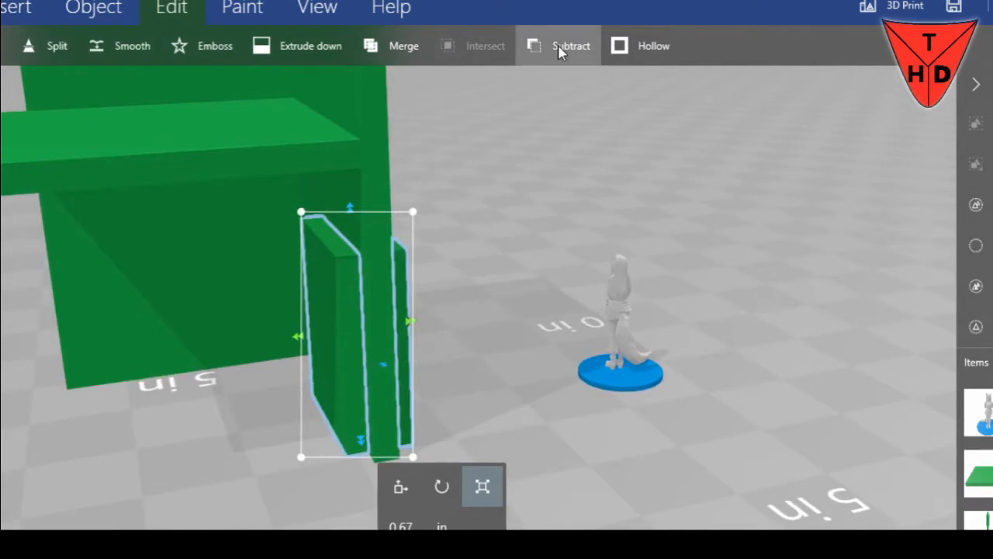
pyautogui.moveTo(512, 184); pyautogui.dragTo(286, 187)
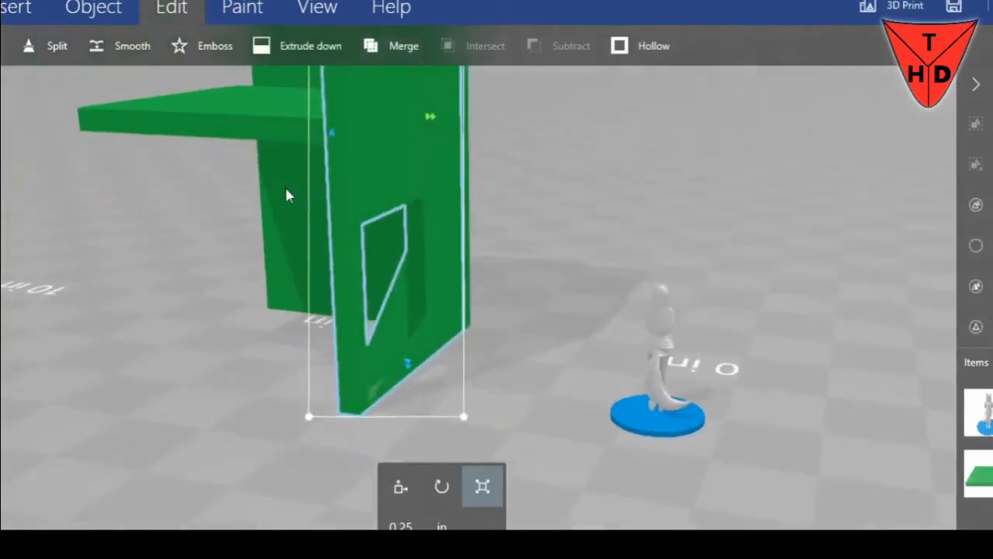
pyautogui.hotkey('ctrl', 'z')
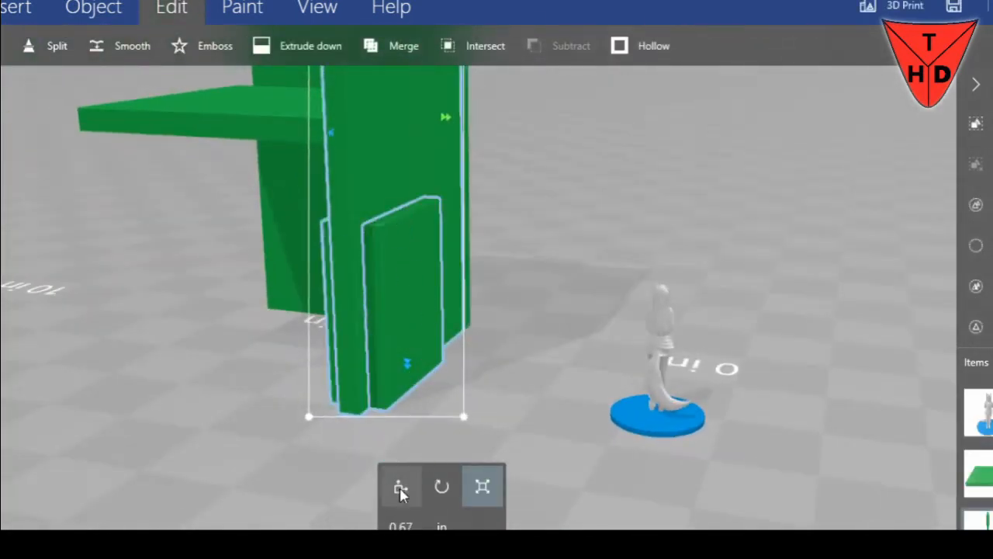
# Lower the door block to a vertical position of 0.95 in and subtract it from the wall to cut a doorway
pyautogui.click(425, 371)
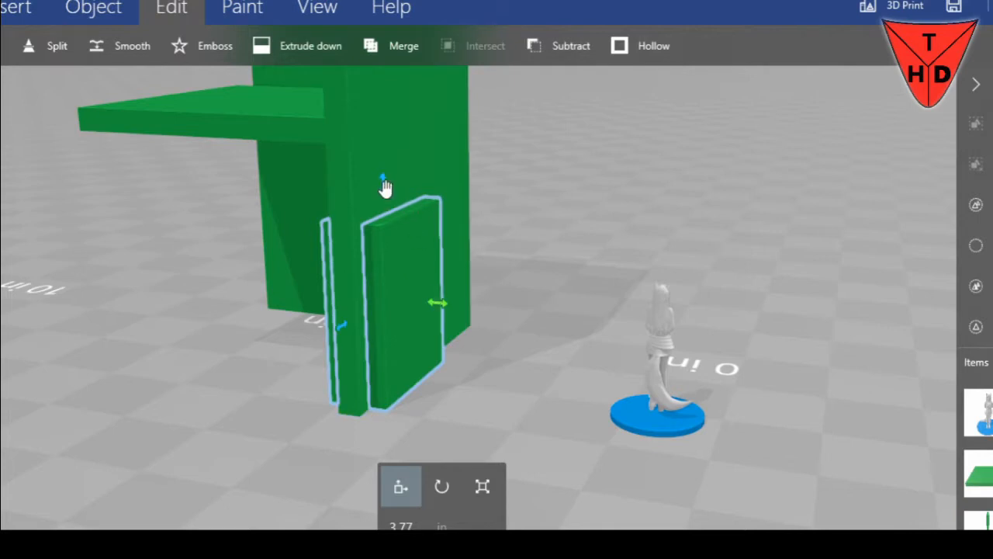
pyautogui.moveTo(382, 186); pyautogui.dragTo(382, 192)
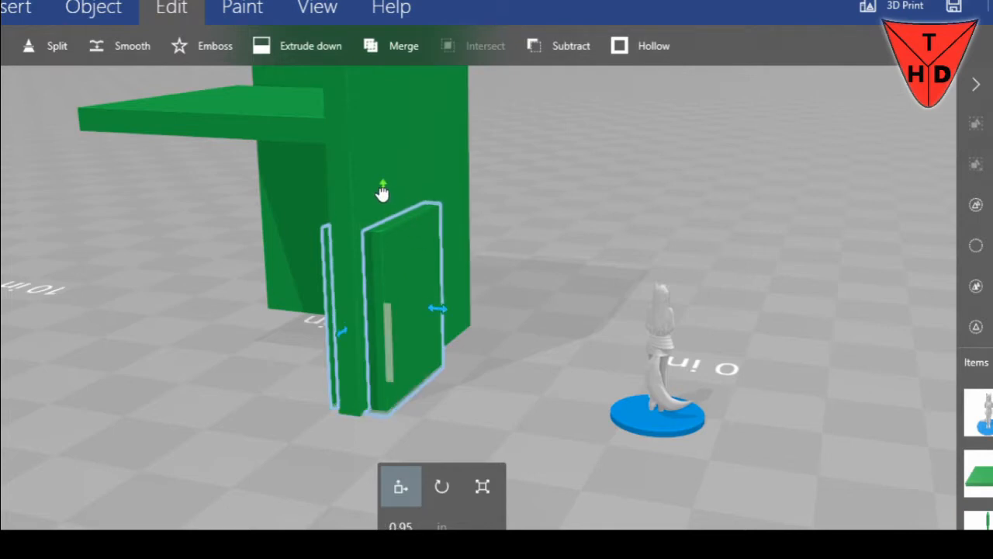
pyautogui.click(576, 55)
pyautogui.moveTo(596, 251); pyautogui.dragTo(511, 244)
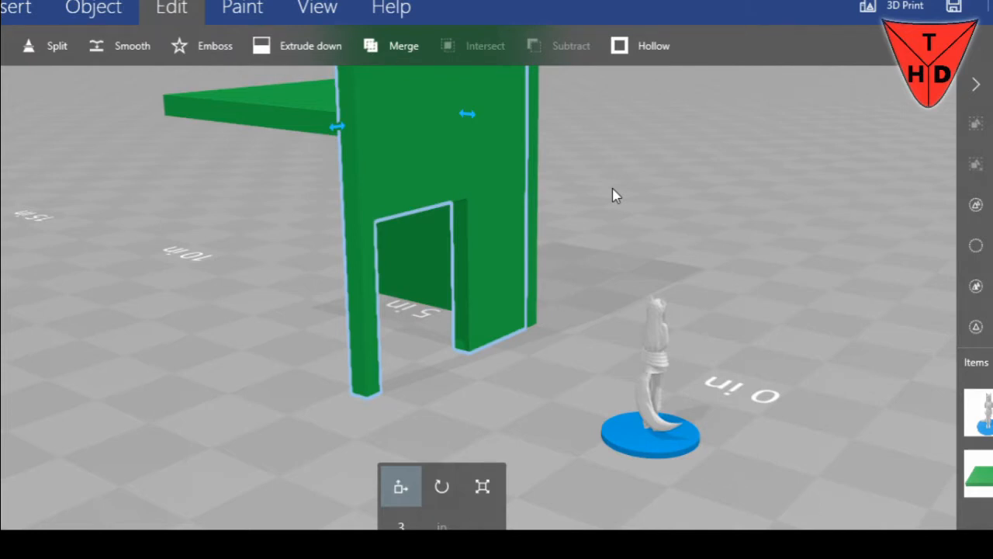
pyautogui.moveTo(512, 376); pyautogui.dragTo(315, 375)
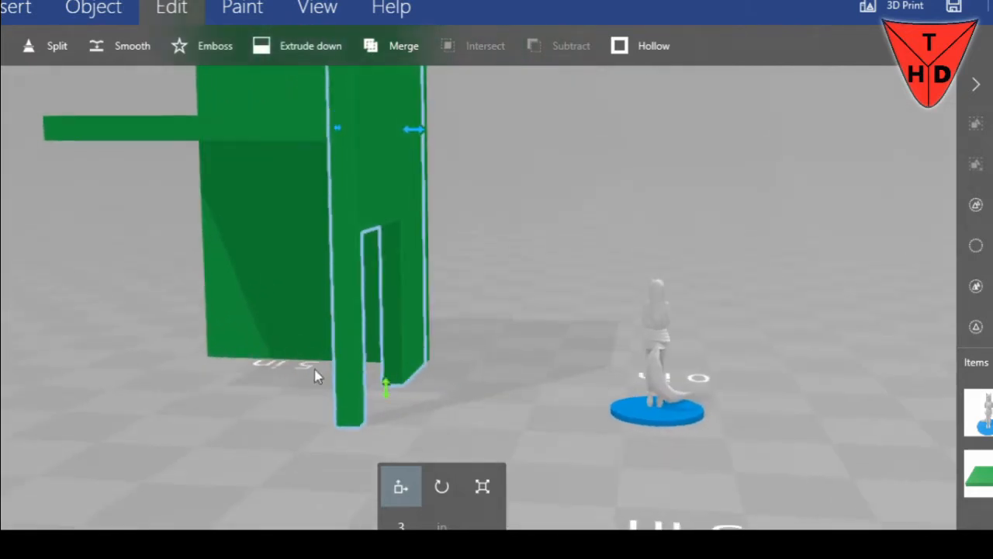
pyautogui.moveTo(488, 301); pyautogui.dragTo(611, 362)
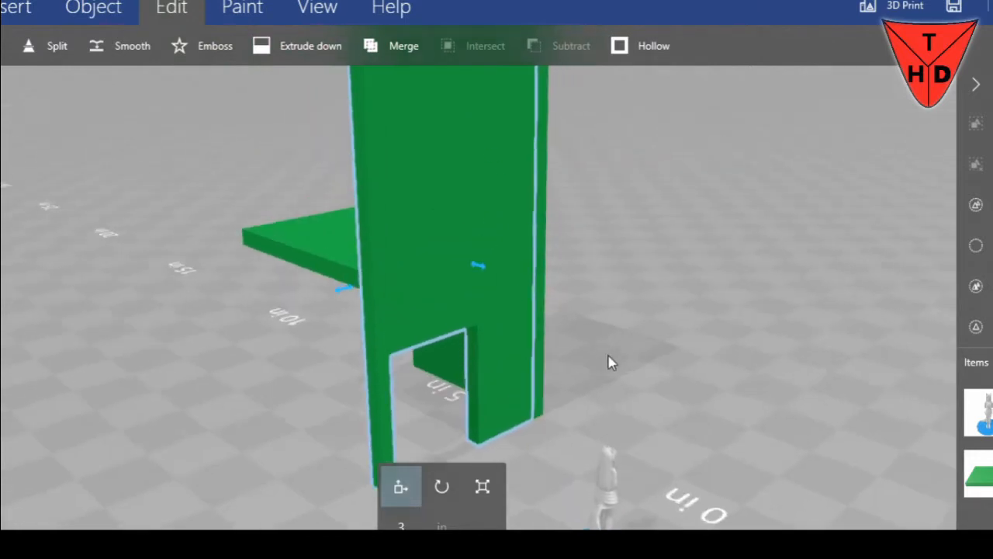
# Insert a new cube in front of the solid wall beside the doorway wall, as a window block
pyautogui.moveTo(648, 282); pyautogui.dragTo(476, 429)
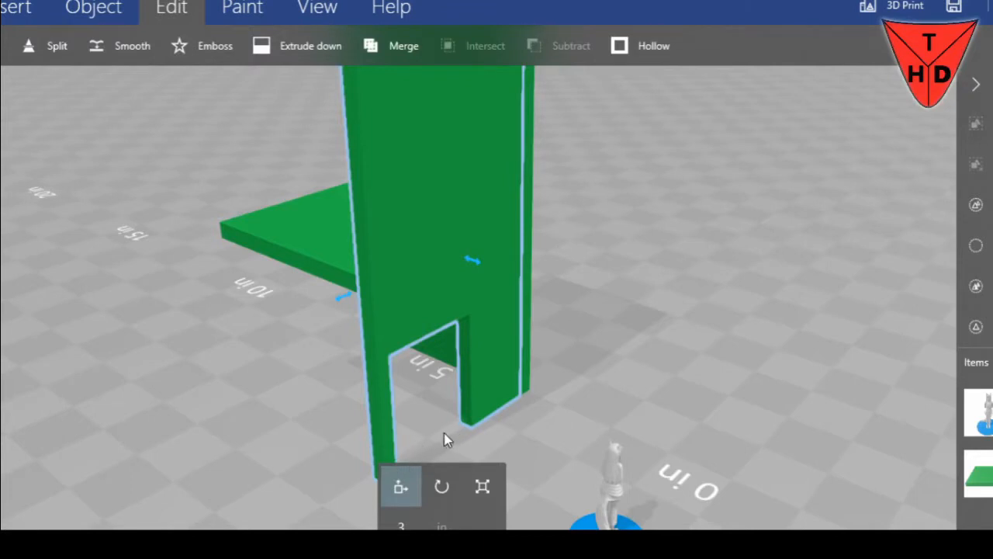
pyautogui.moveTo(600, 338); pyautogui.dragTo(484, 200)
pyautogui.click(560, 525)
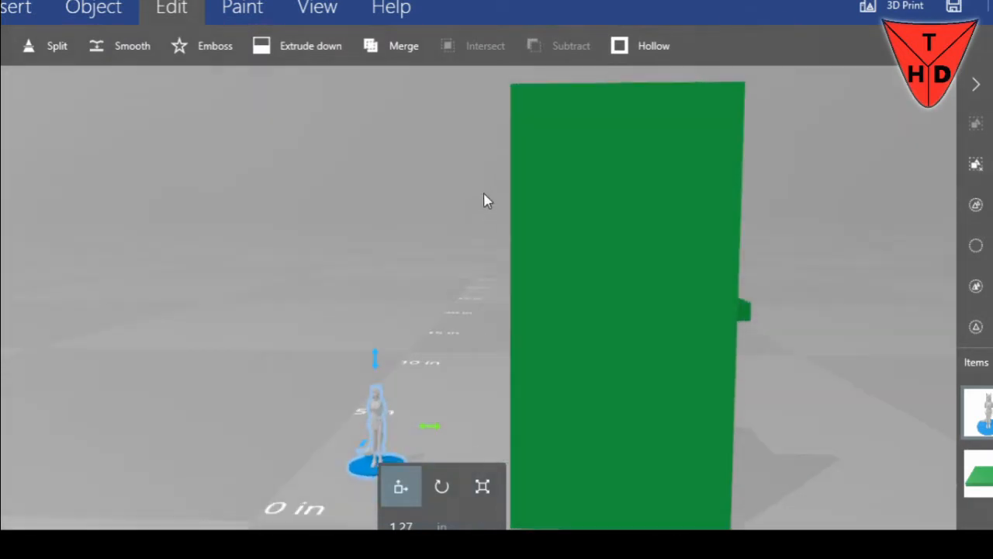
pyautogui.click(74, 11)
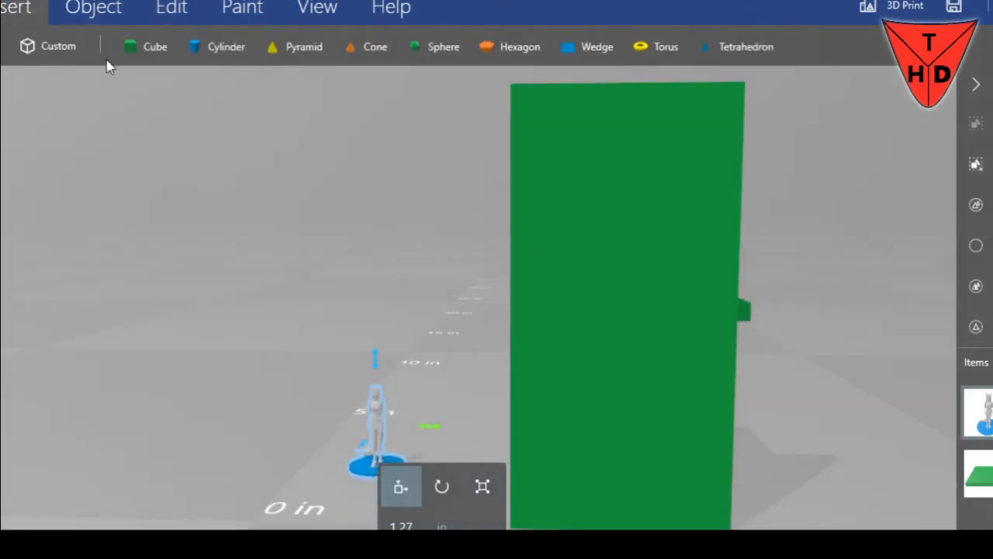
pyautogui.click(122, 49)
pyautogui.moveTo(715, 371); pyautogui.dragTo(613, 309)
# Scale the new cube into a tall window block with a width of 0.80 in
pyautogui.click(482, 487)
pyautogui.moveTo(418, 355); pyautogui.dragTo(357, 327)
pyautogui.click(401, 526)
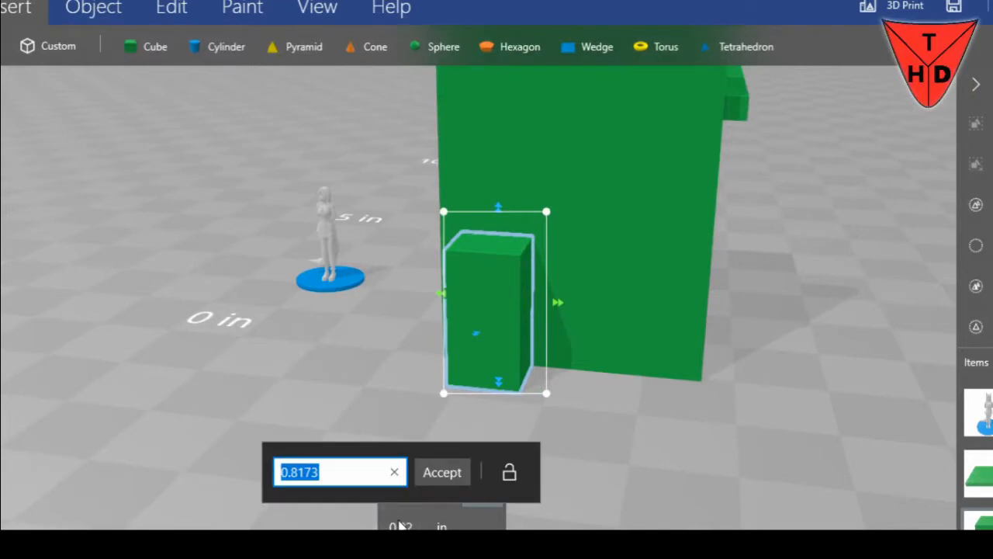
pyautogui.write('.80')
pyautogui.press('Return')
# Shift the window block slightly along the solid wall and raise it to a vertical position of about 1.52 in
pyautogui.moveTo(297, 440)
pyautogui.mouseDown()
pyautogui.moveTo(348, 434)
pyautogui.moveTo(298, 446)
pyautogui.mouseUp()
pyautogui.click(410, 477)
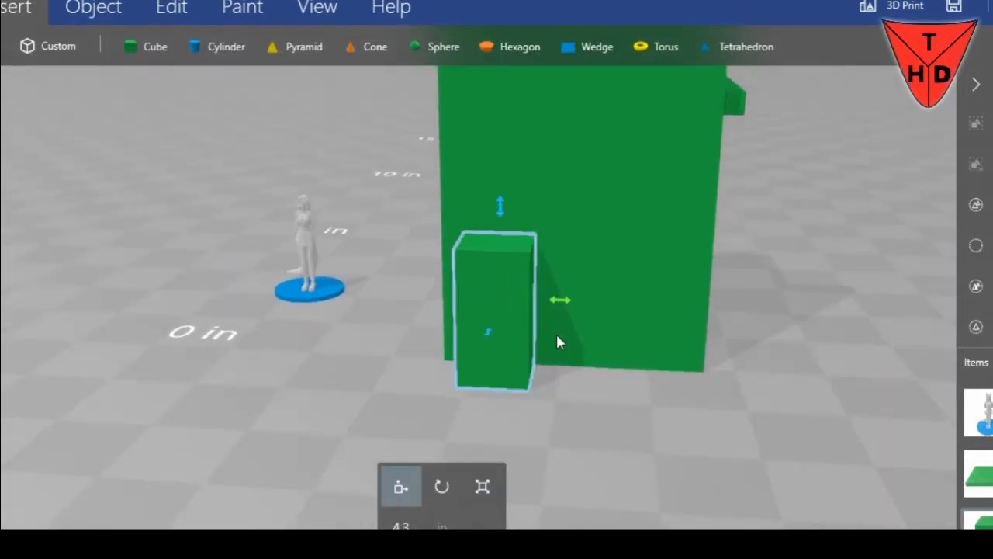
pyautogui.moveTo(562, 305); pyautogui.dragTo(574, 301)
pyautogui.moveTo(510, 214); pyautogui.dragTo(524, 144)
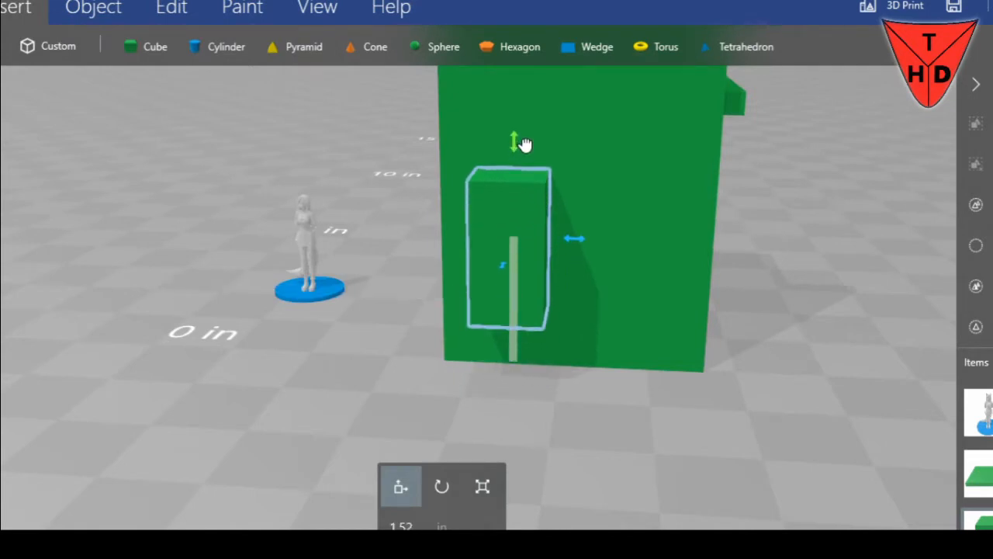
# Duplicate the window block and place the copy beside it on the same wall, at a horizontal position of about 5.79 in
pyautogui.moveTo(643, 361); pyautogui.dragTo(461, 427)
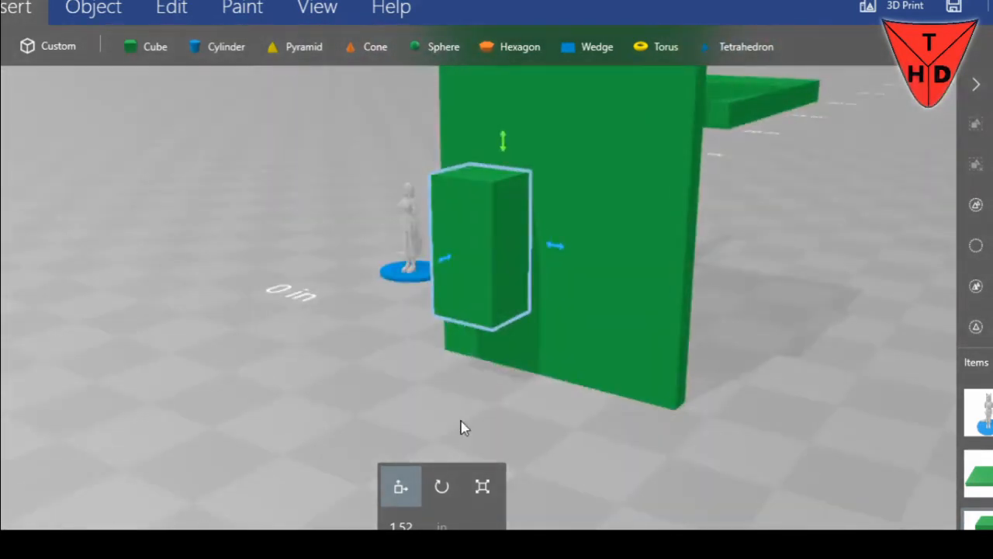
pyautogui.hotkey('ctrl', 'd')
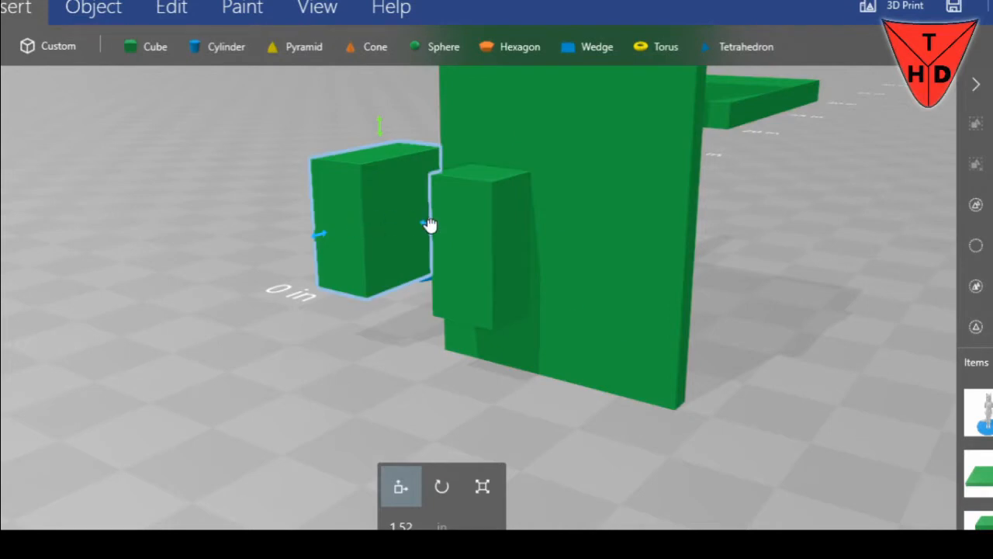
pyautogui.moveTo(429, 225); pyautogui.dragTo(654, 282)
pyautogui.moveTo(277, 300); pyautogui.dragTo(412, 308)
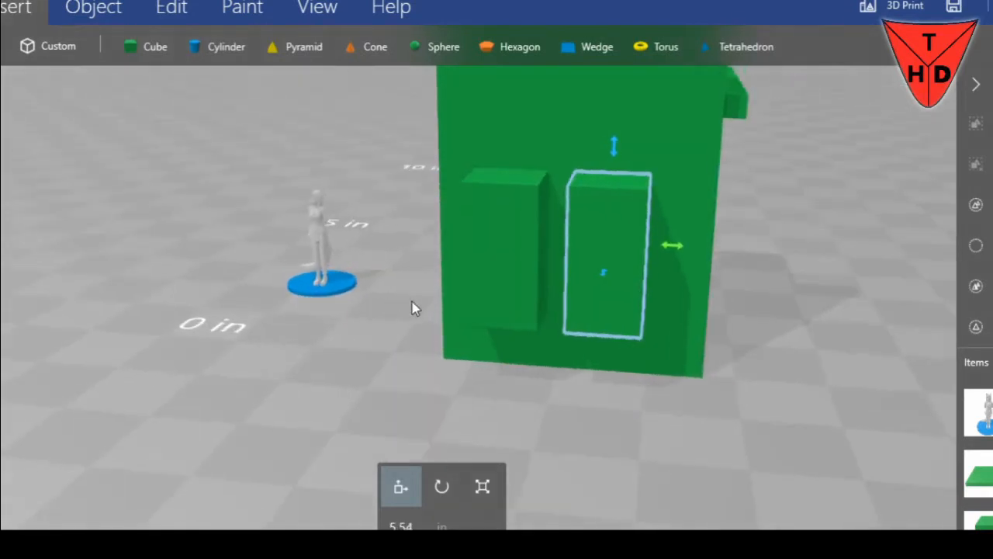
pyautogui.moveTo(679, 253); pyautogui.dragTo(701, 247)
pyautogui.moveTo(819, 317); pyautogui.dragTo(705, 345)
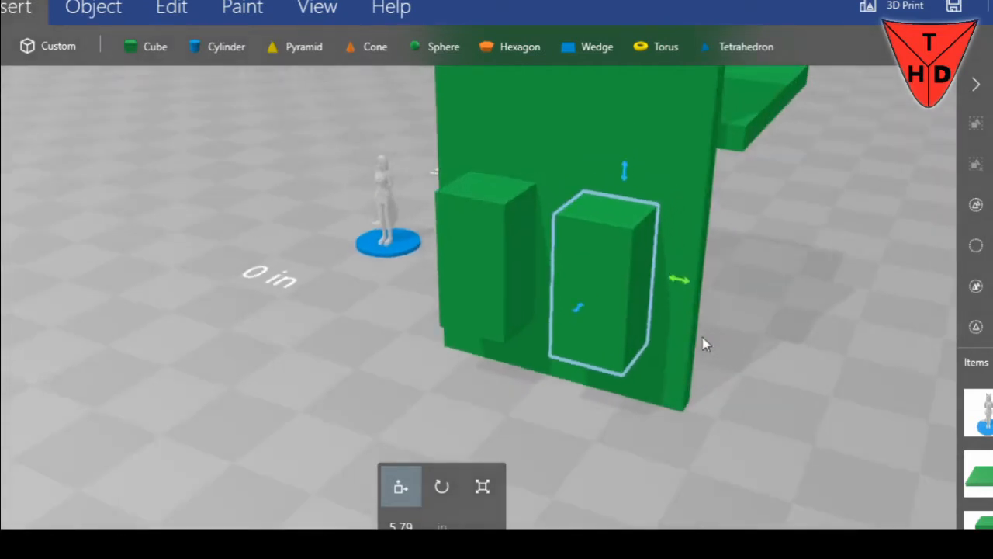
# Copy both window blocks, paste them, and place the new pair above the lower ones at a vertical position of about 3.91 in
pyautogui.keyDown('ctrl'); pyautogui.click(497, 265); pyautogui.keyUp('ctrl')
pyautogui.hotkey('ctrl', 'c')
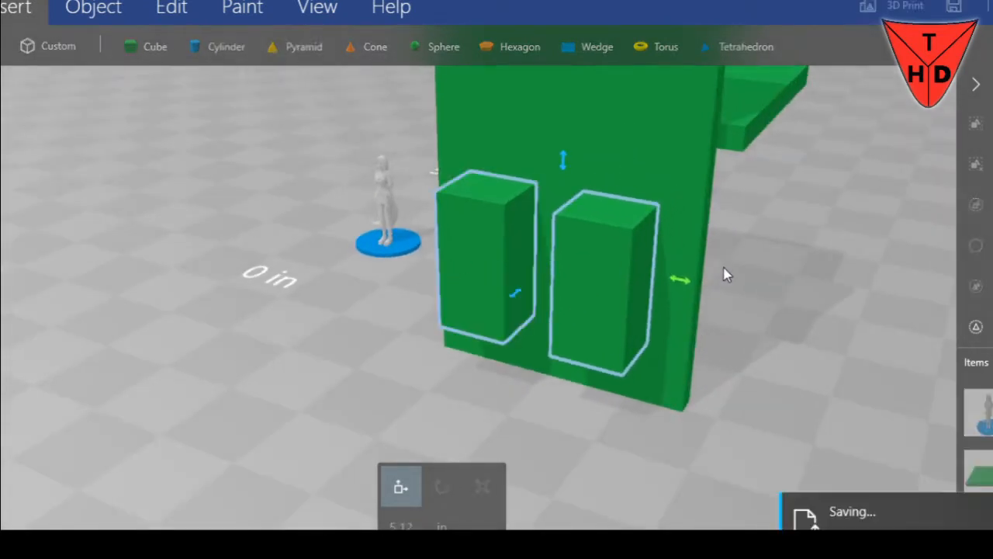
pyautogui.hotkey('ctrl', 'v')
pyautogui.scroll(-2, 497, 338)
pyautogui.scroll(-2, 453, 350)
pyautogui.moveTo(429, 185); pyautogui.dragTo(433, 87)
pyautogui.moveTo(501, 161); pyautogui.dragTo(627, 166)
pyautogui.moveTo(743, 229); pyautogui.dragTo(764, 329, button='right')
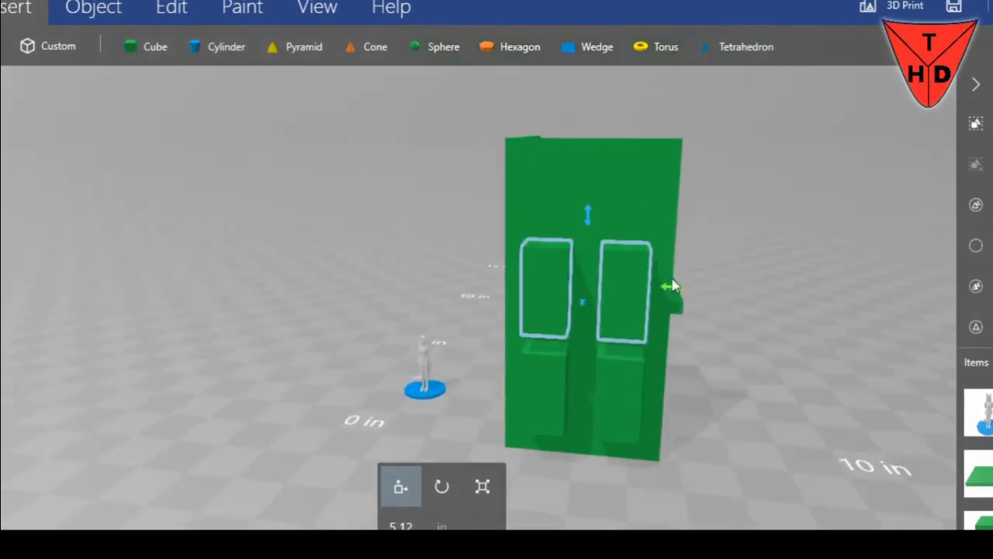
pyautogui.moveTo(589, 220); pyautogui.dragTo(590, 151)
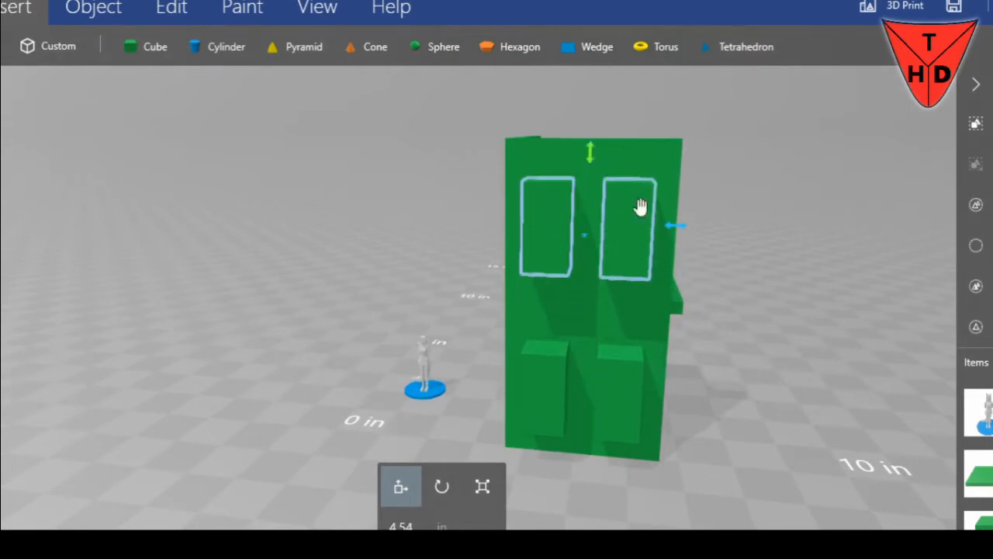
pyautogui.moveTo(590, 151); pyautogui.dragTo(662, 293, button='right')
pyautogui.moveTo(571, 158); pyautogui.dragTo(569, 198)
# Measure a distance near the lower edge of the upper window blocks with the Measure tool
pyautogui.moveTo(736, 290); pyautogui.dragTo(567, 262, button='right')
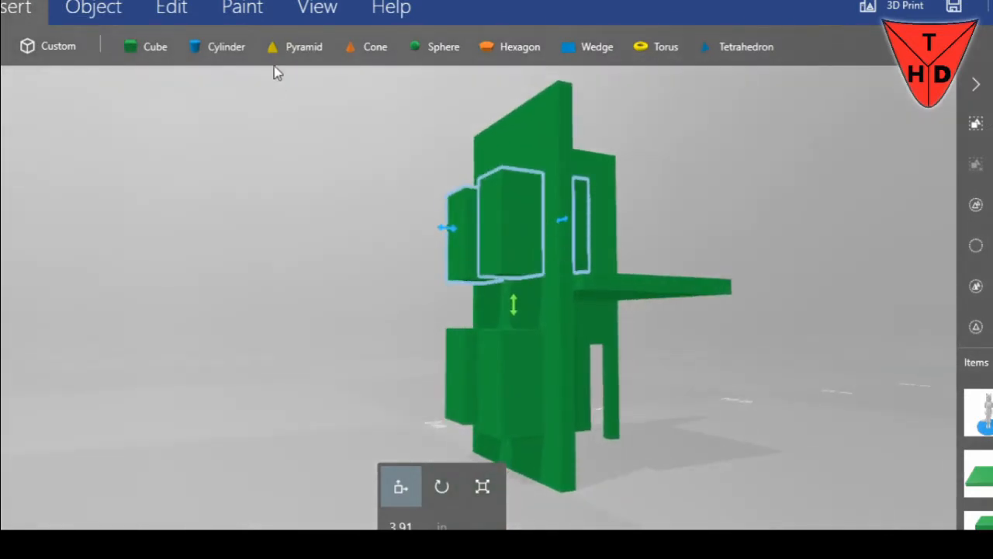
pyautogui.click(225, 10)
pyautogui.click(159, 12)
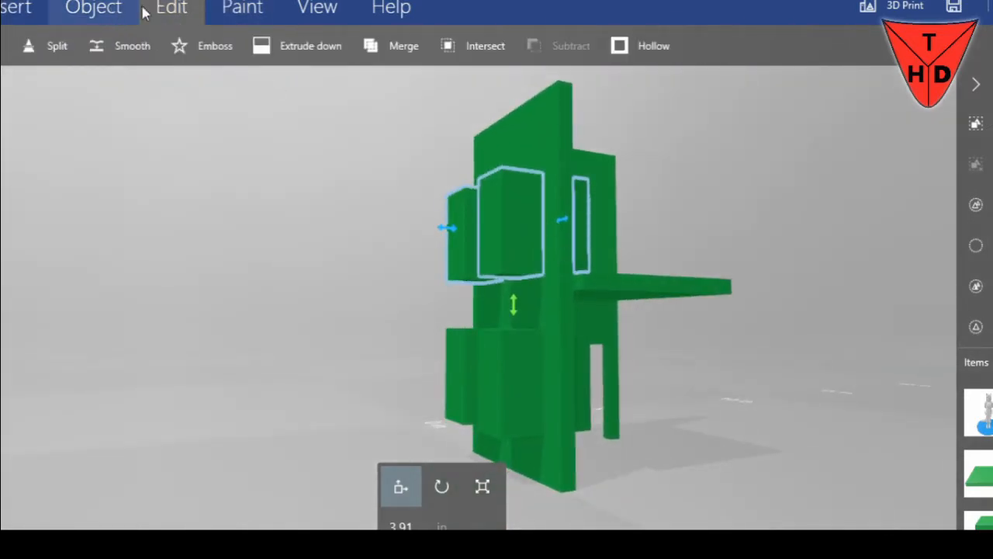
pyautogui.click(107, 9)
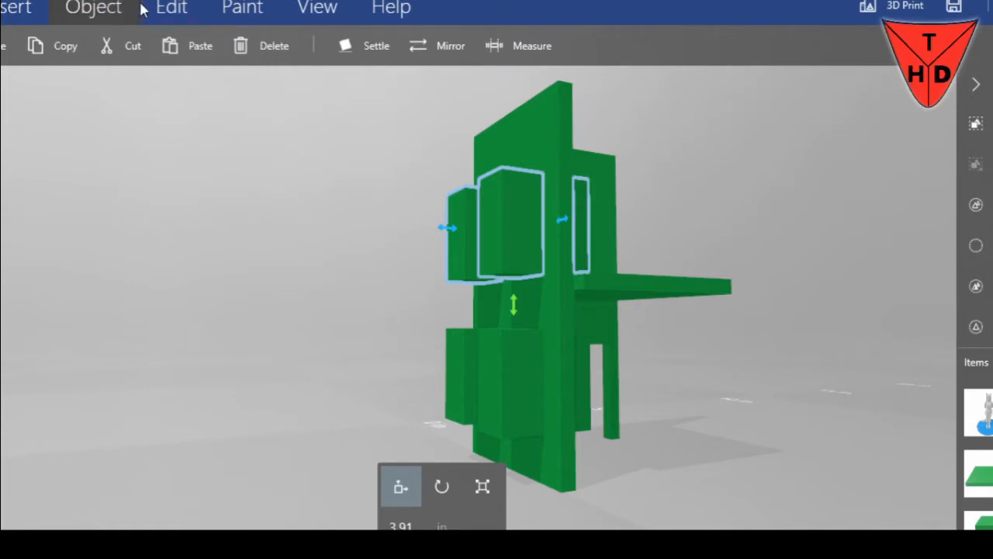
pyautogui.click(536, 56)
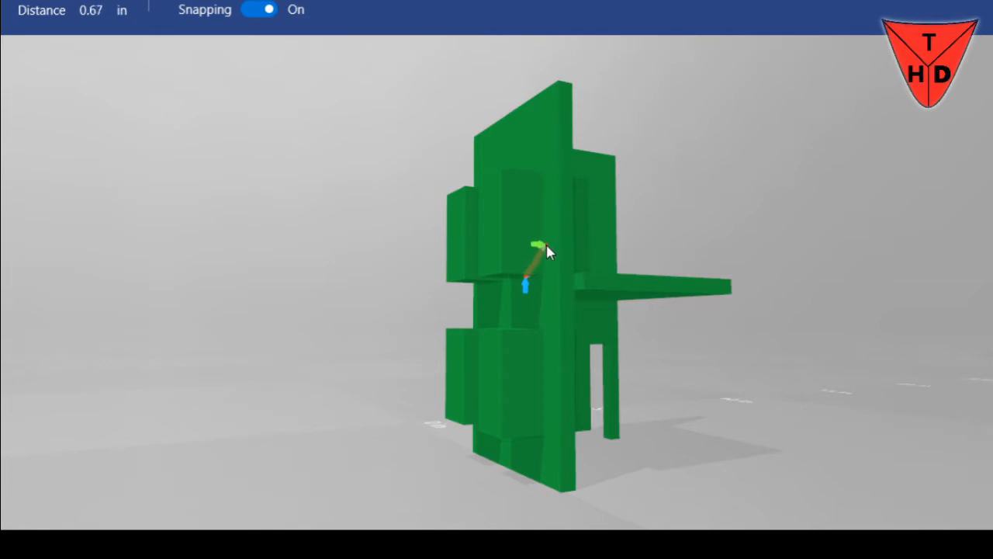
pyautogui.moveTo(547, 248); pyautogui.dragTo(594, 276, button='right')
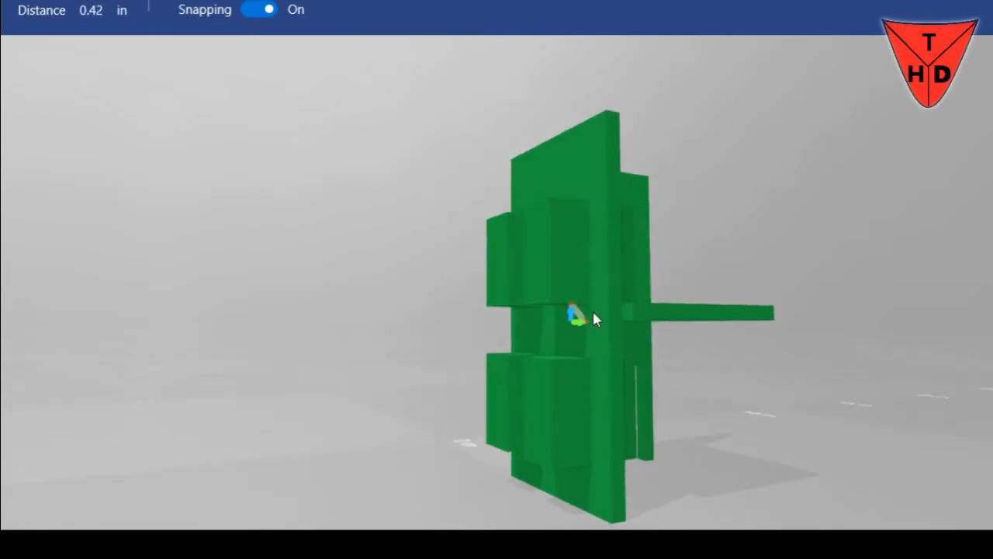
pyautogui.moveTo(595, 275); pyautogui.dragTo(310, 342, button='right')
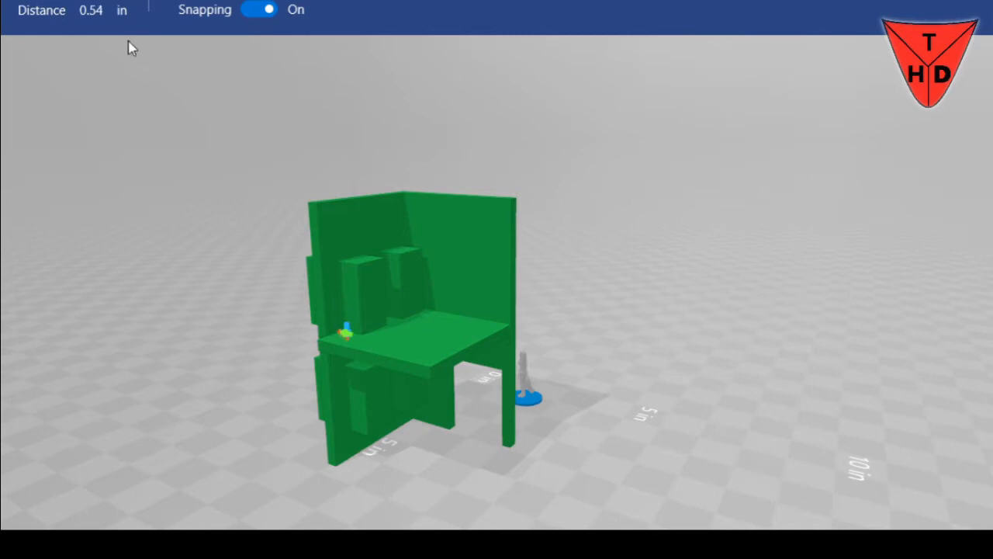
pyautogui.click(2, 11)
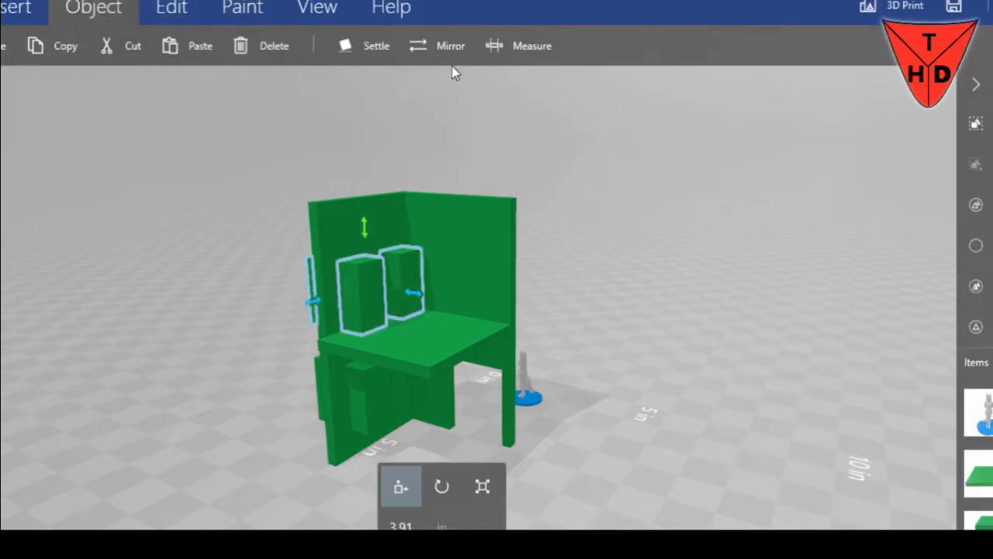
# Measure upward from the upper floor slab beside the window block to judge the sill height
pyautogui.click(533, 46)
pyautogui.scroll(5, 308, 329)
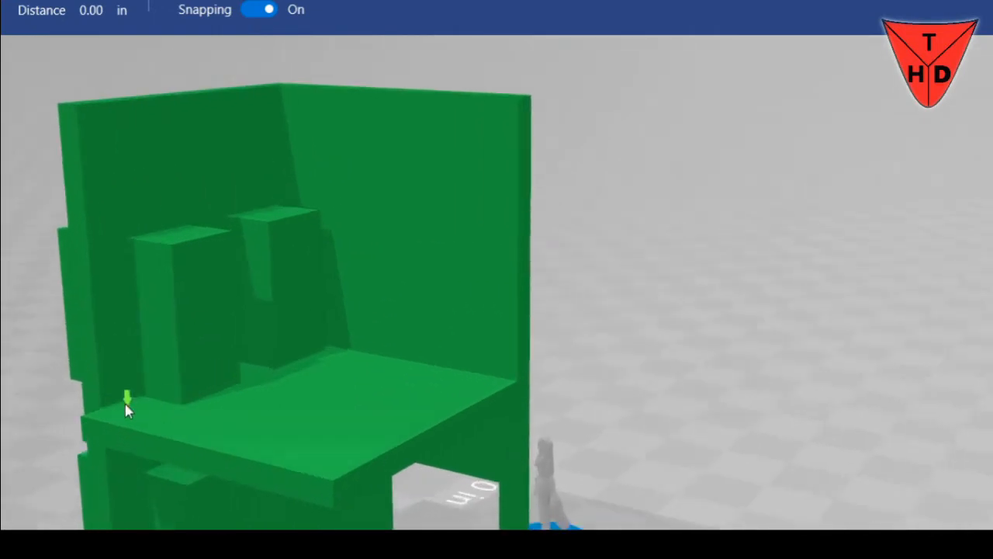
pyautogui.click(135, 400)
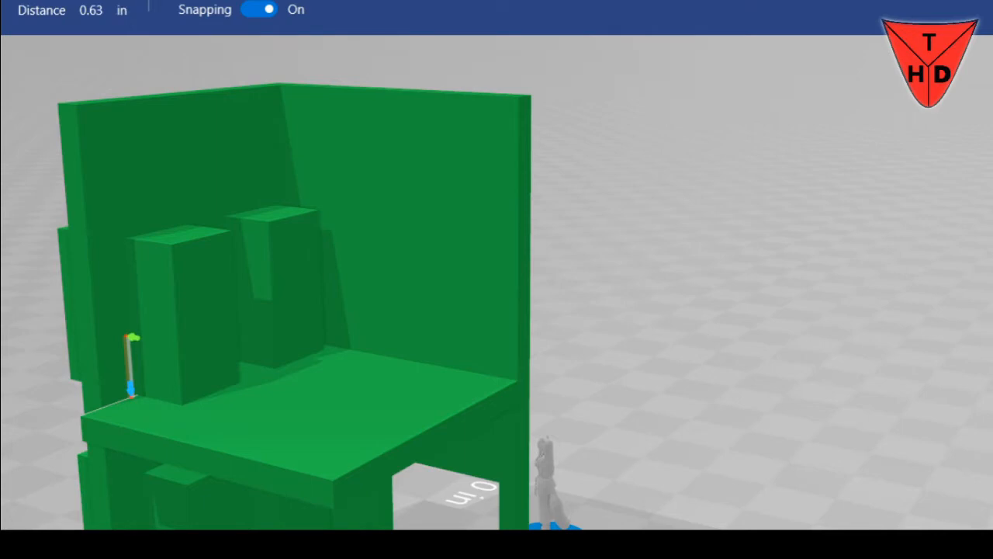
pyautogui.press('Escape')
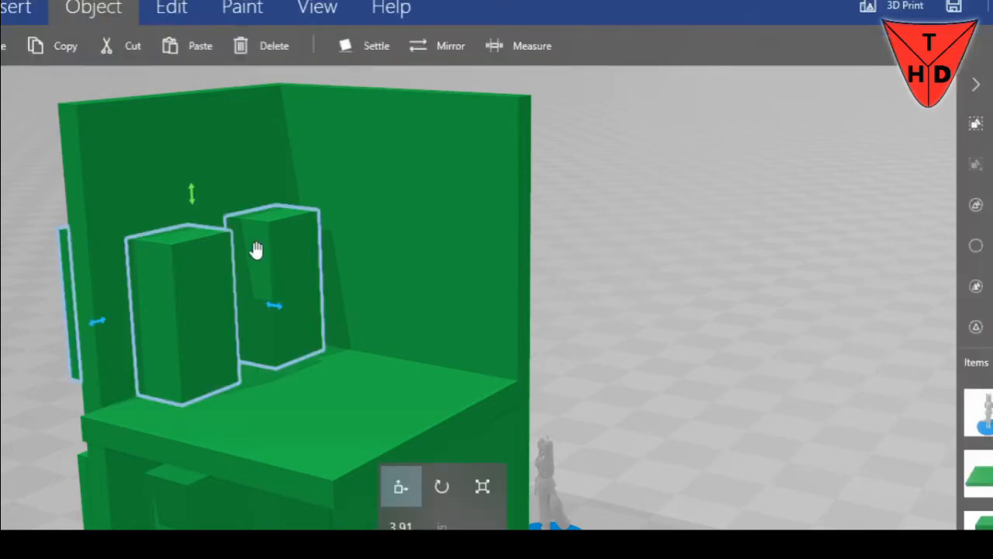
# Raise the upper pair of window blocks to a vertical position of about 4.36 in
pyautogui.moveTo(192, 193); pyautogui.dragTo(198, 153)
pyautogui.moveTo(35, 322); pyautogui.dragTo(520, 405)
pyautogui.scroll(-4, 618, 357)
pyautogui.moveTo(598, 365); pyautogui.dragTo(909, 340)
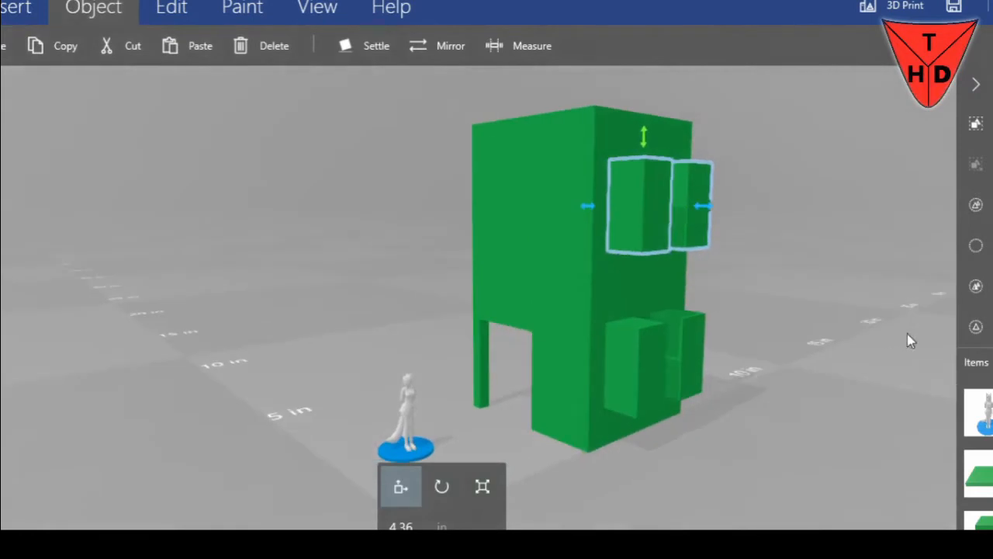
# Paste another pair of window blocks and rotate it 90 degrees to suit the doorway wall
pyautogui.hotkey('ctrl', 'v')
pyautogui.moveTo(555, 308); pyautogui.dragTo(572, 251)
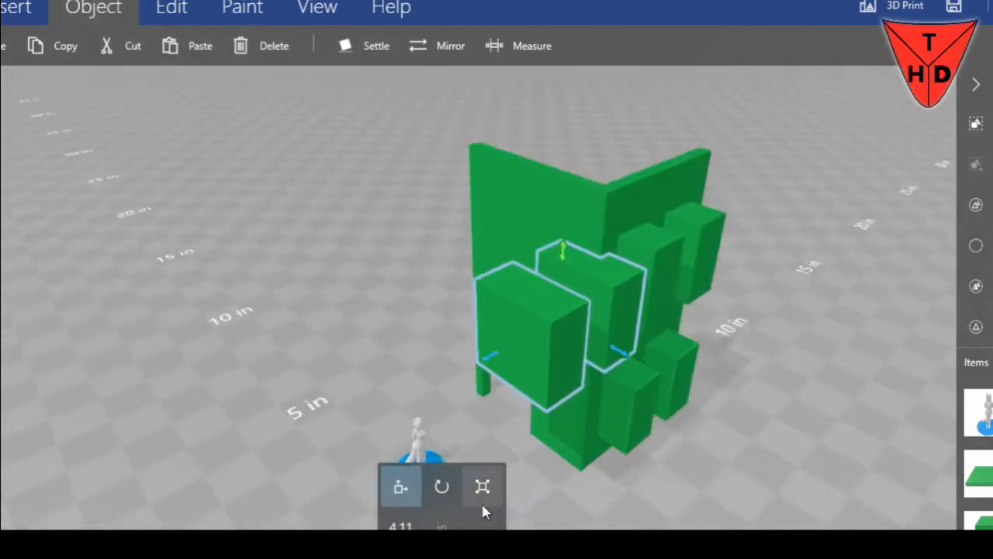
pyautogui.click(441, 486)
pyautogui.moveTo(643, 359); pyautogui.dragTo(585, 397)
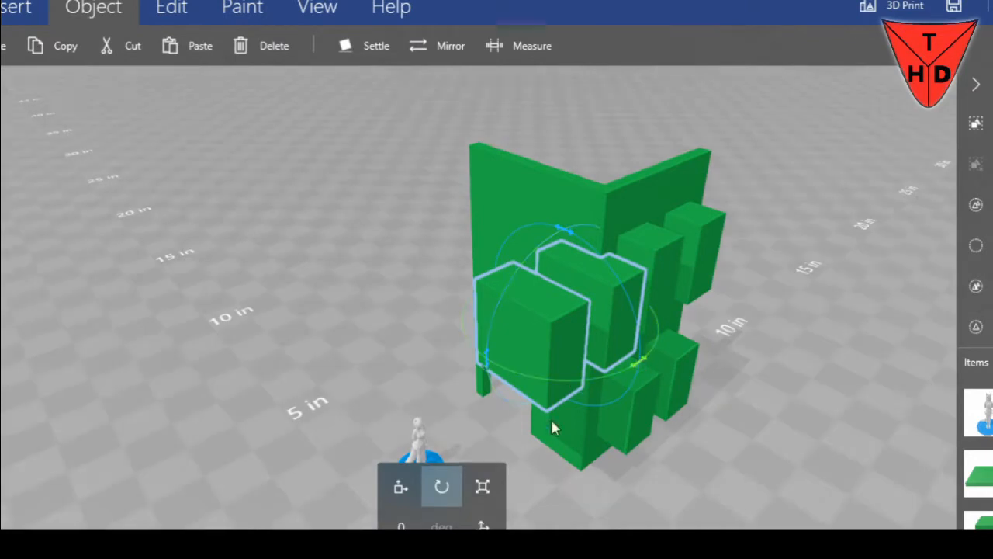
pyautogui.click(420, 521)
pyautogui.write('90')
pyautogui.press('Return')
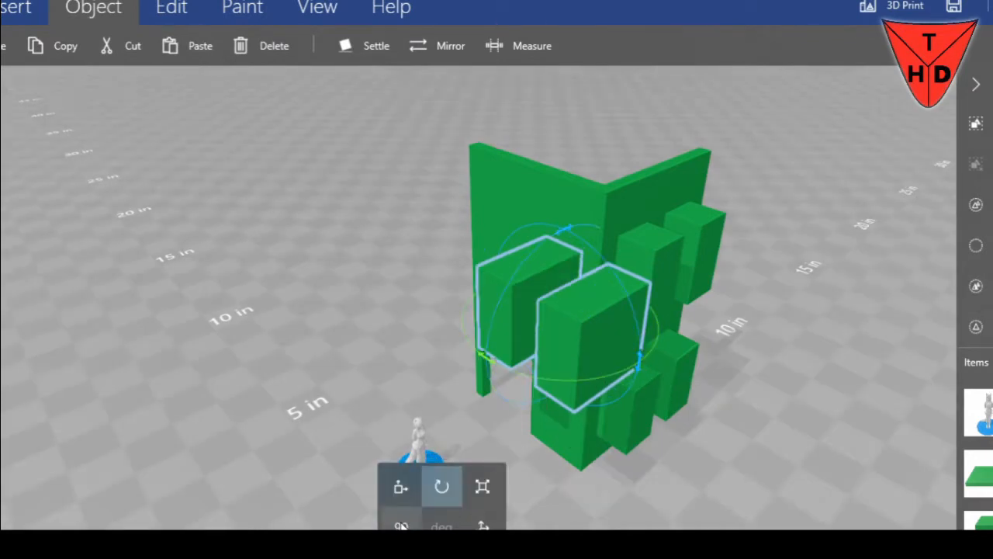
# Position the rotated pair through the doorway wall above the door, at a vertical position of about 4.36 in
pyautogui.click(400, 486)
pyautogui.moveTo(635, 368); pyautogui.dragTo(569, 318)
pyautogui.moveTo(449, 314); pyautogui.dragTo(491, 298)
pyautogui.moveTo(424, 293); pyautogui.dragTo(466, 250)
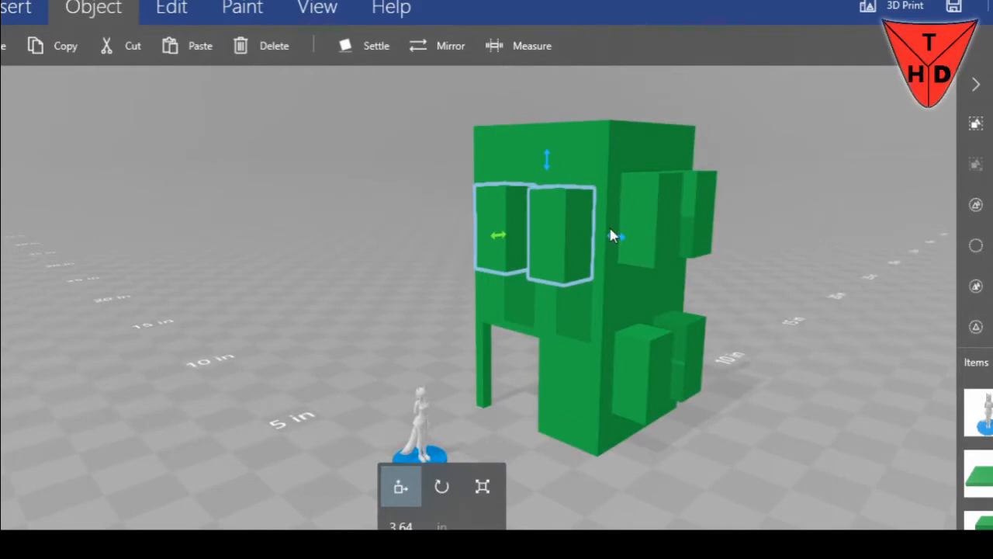
pyautogui.moveTo(617, 237); pyautogui.dragTo(613, 239)
pyautogui.moveTo(357, 190); pyautogui.dragTo(791, 227)
pyautogui.moveTo(631, 228); pyautogui.dragTo(799, 341)
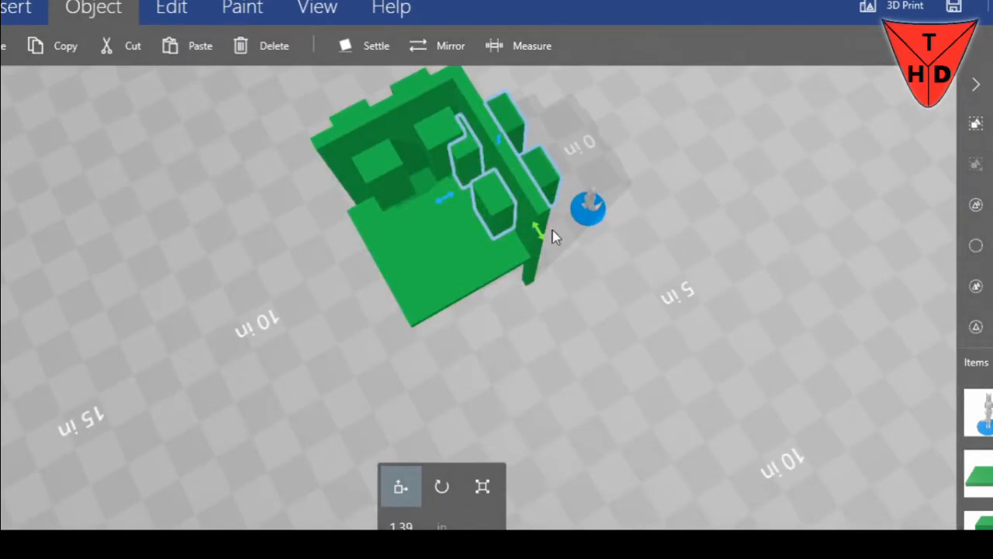
pyautogui.moveTo(538, 238); pyautogui.dragTo(315, 88)
pyautogui.moveTo(587, 152); pyautogui.dragTo(745, 362)
pyautogui.scroll(3, 608, 215)
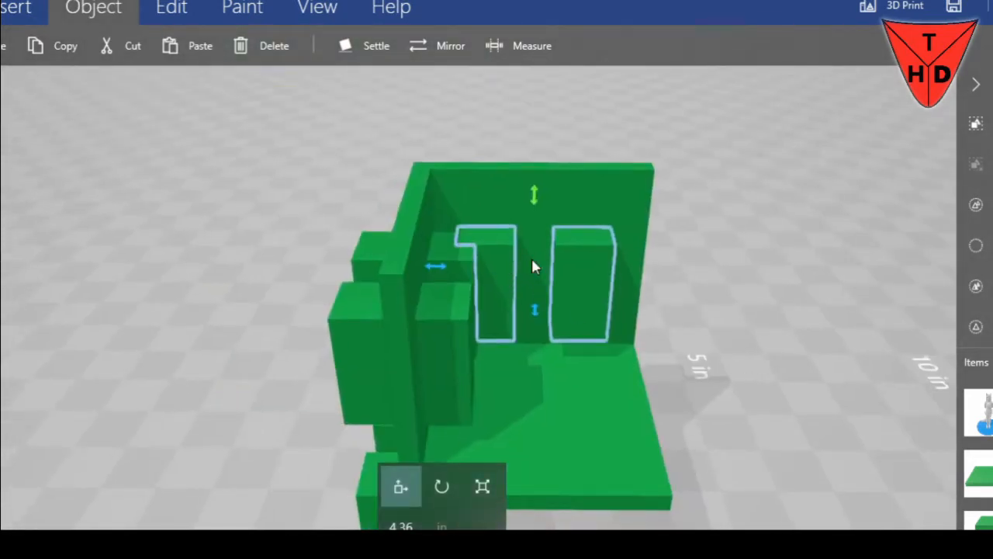
# Select all six window blocks on both walls and try to subtract them together
pyautogui.moveTo(224, 220); pyautogui.dragTo(711, 178)
pyautogui.keyDown('ctrl'); pyautogui.click(579, 306); pyautogui.keyUp('ctrl')
pyautogui.keyDown('ctrl'); pyautogui.click(708, 293); pyautogui.keyUp('ctrl')
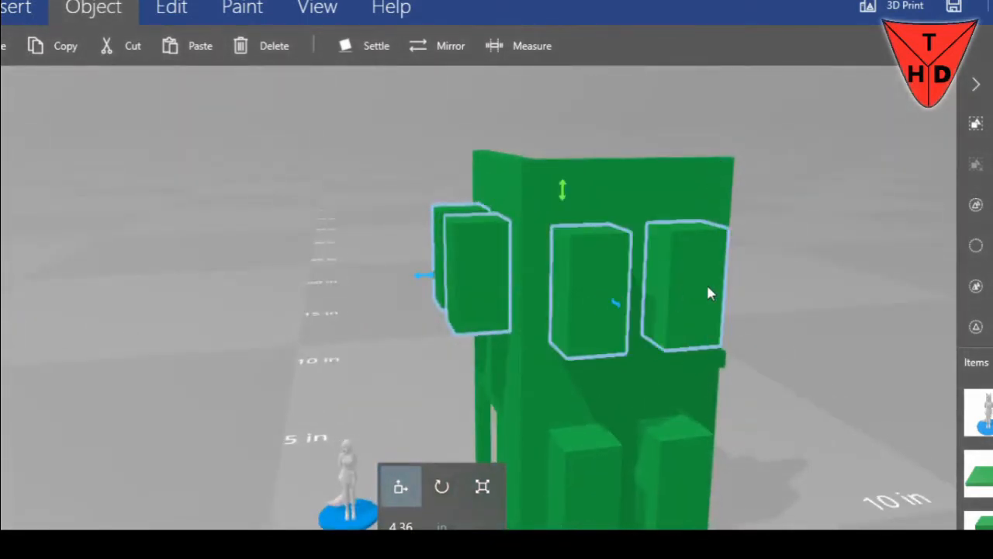
pyautogui.keyDown('ctrl'); pyautogui.click(687, 463); pyautogui.keyUp('ctrl')
pyautogui.keyDown('ctrl'); pyautogui.click(592, 466); pyautogui.keyUp('ctrl')
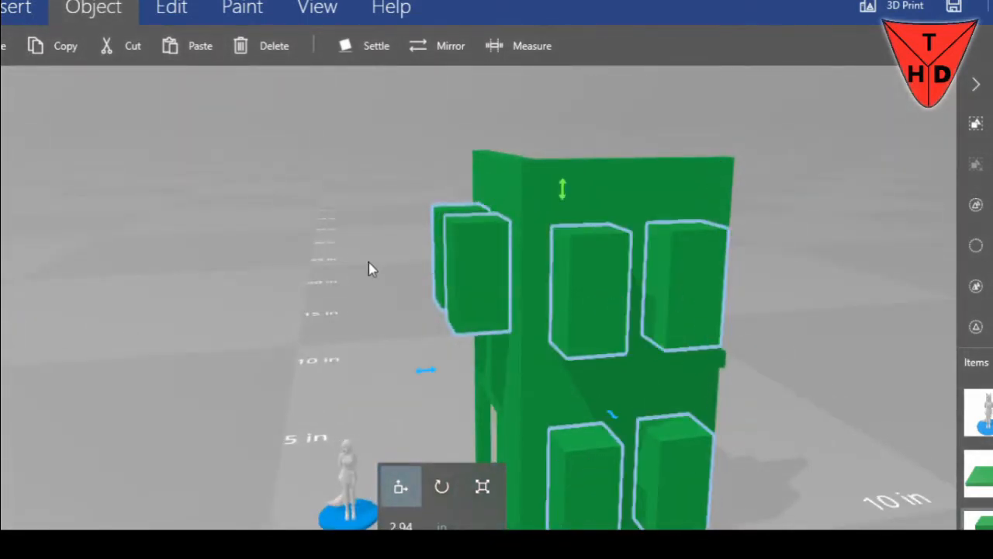
pyautogui.click(172, 9)
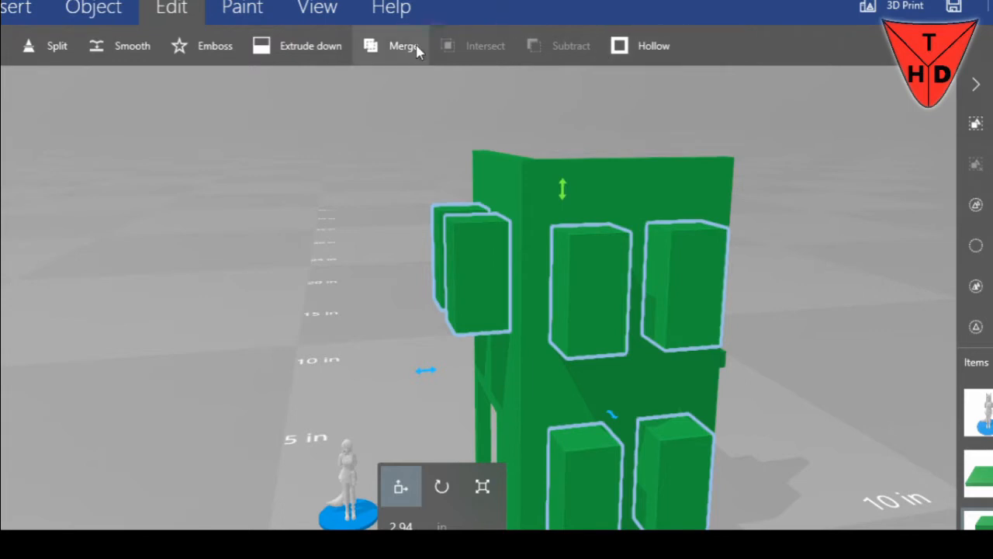
pyautogui.moveTo(488, 89); pyautogui.dragTo(544, 81)
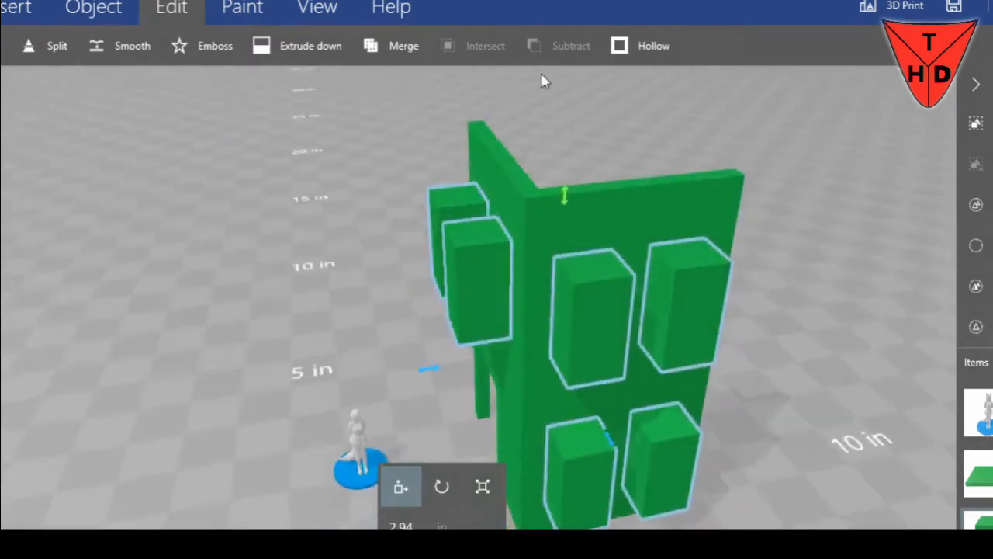
# Subtract the two window blocks above the door from the doorway wall, one at a time
pyautogui.click(471, 263)
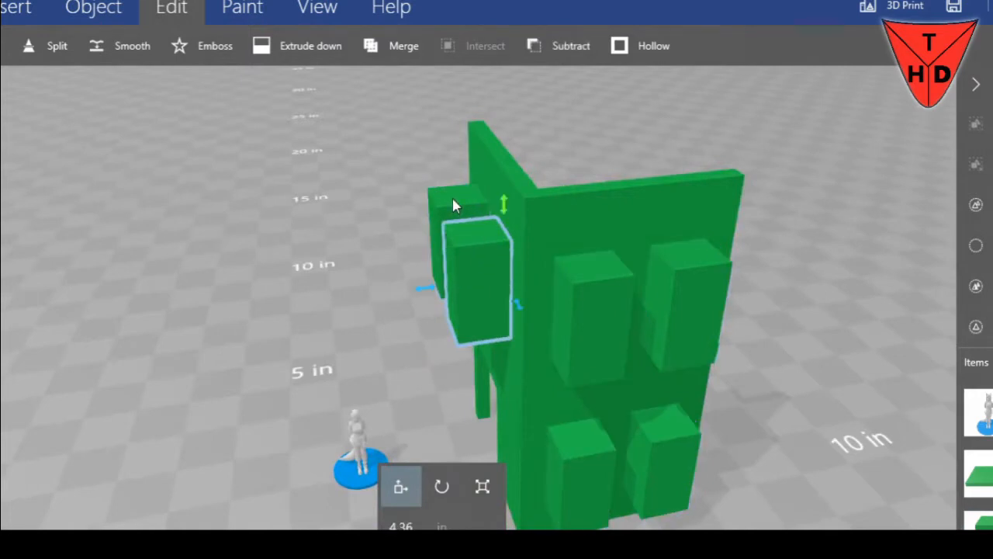
pyautogui.click(455, 206)
pyautogui.click(461, 204)
pyautogui.click(571, 47)
pyautogui.click(471, 257)
pyautogui.moveTo(373, 155); pyautogui.dragTo(960, 171)
pyautogui.click(568, 47)
# Subtract the two upper window blocks from the adjoining wall, one at a time
pyautogui.moveTo(680, 197); pyautogui.dragTo(550, 338)
pyautogui.click(643, 278)
pyautogui.click(569, 46)
pyautogui.click(690, 234)
pyautogui.click(568, 47)
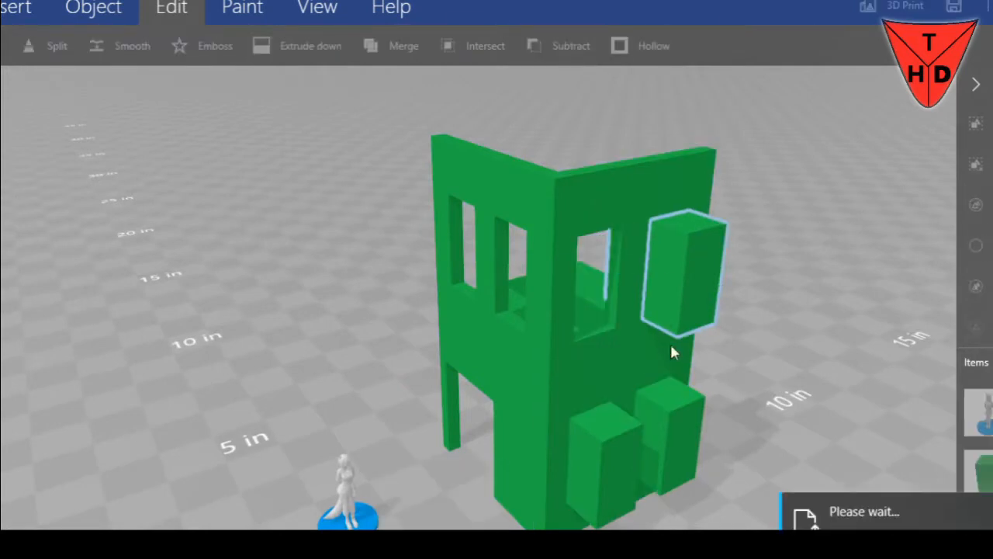
# Select the two lower window blocks and group them
pyautogui.click(674, 423)
pyautogui.keyDown('ctrl'); pyautogui.click(625, 442); pyautogui.keyUp('ctrl')
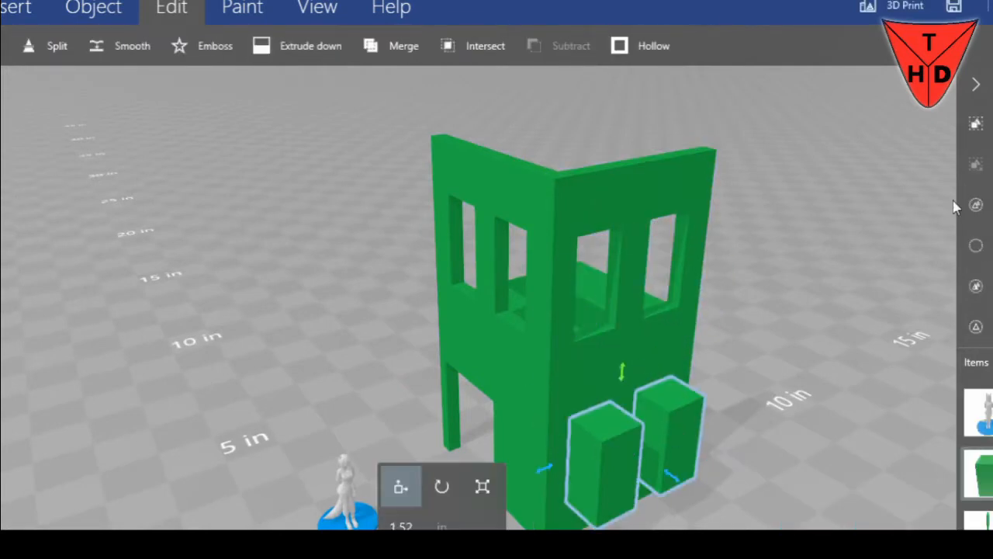
pyautogui.click(977, 124)
pyautogui.moveTo(852, 255)
pyautogui.mouseDown()
pyautogui.moveTo(775, 255)
pyautogui.moveTo(846, 245)
pyautogui.mouseUp()
# Undo the grouping and the individual window subtractions on both walls
pyautogui.hotkey('ctrl', 'z')
pyautogui.hotkey('ctrl', 'z')
pyautogui.hotkey('ctrl', 'z')
pyautogui.hotkey('ctrl', 'z')
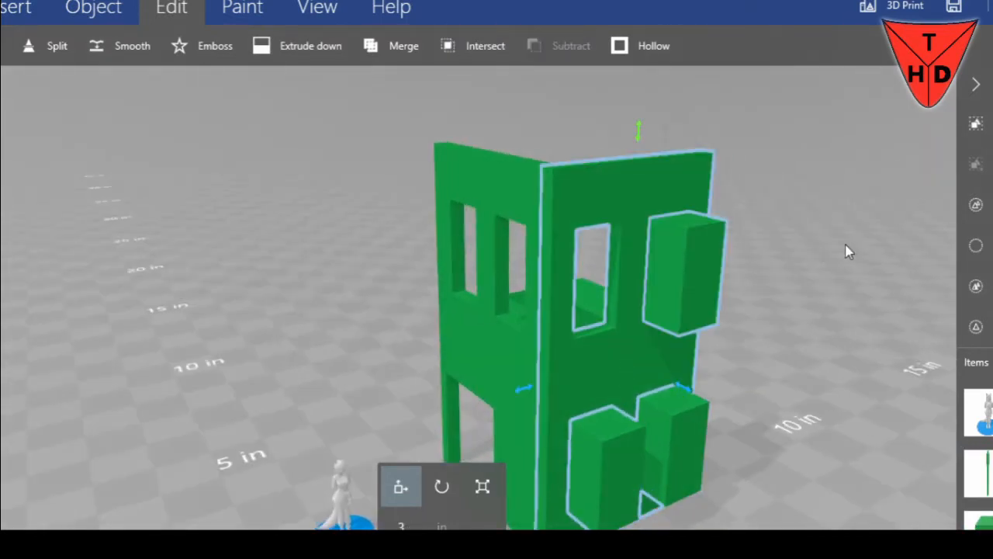
pyautogui.moveTo(786, 194); pyautogui.dragTo(864, 194)
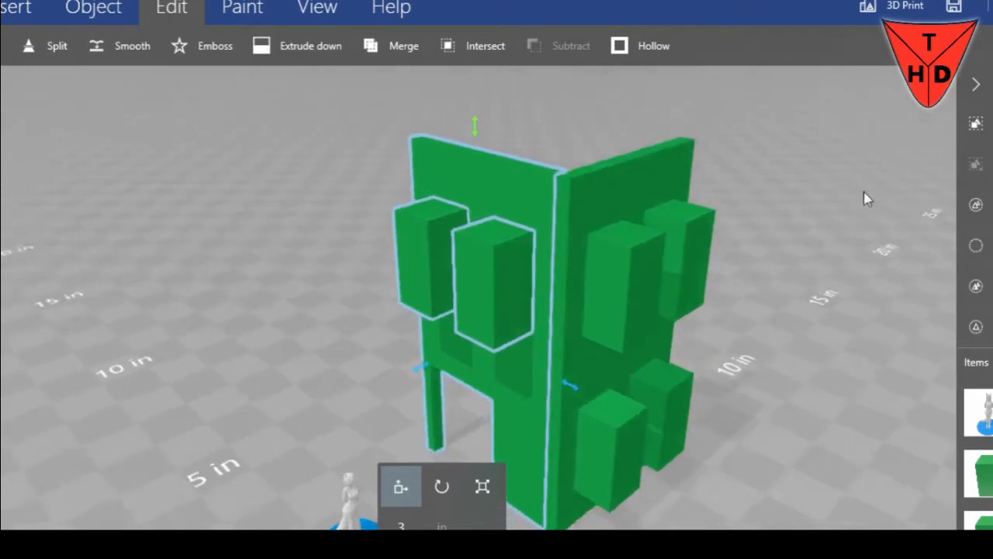
# Group all six window blocks and subtract them from the structure in one operation, checking the cut windows from several sides
pyautogui.click(439, 247)
pyautogui.keyDown('ctrl'); pyautogui.click(499, 281); pyautogui.keyUp('ctrl')
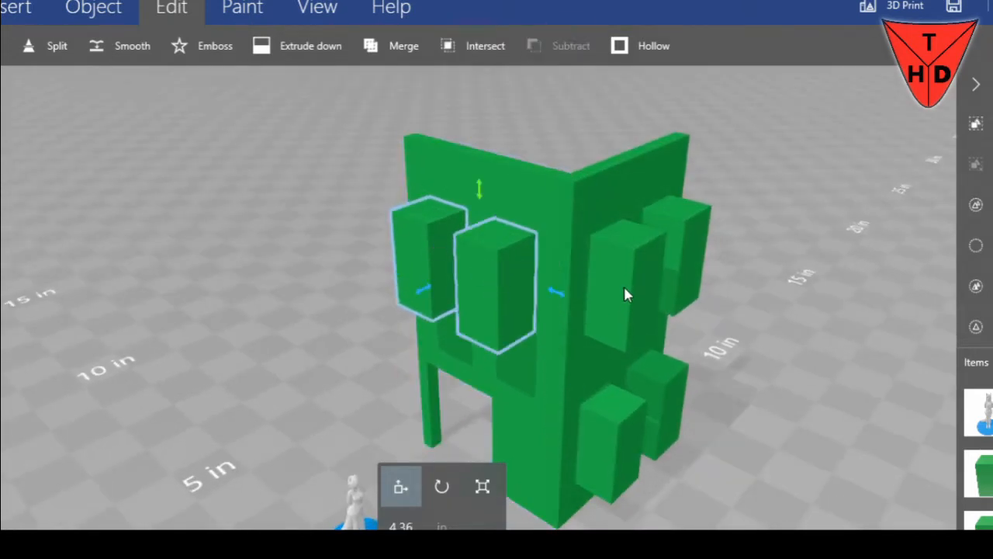
pyautogui.keyDown('ctrl'); pyautogui.click(627, 293); pyautogui.keyUp('ctrl')
pyautogui.keyDown('ctrl'); pyautogui.click(689, 266); pyautogui.keyUp('ctrl')
pyautogui.keyDown('ctrl'); pyautogui.click(680, 392); pyautogui.keyUp('ctrl')
pyautogui.keyDown('ctrl'); pyautogui.click(635, 423); pyautogui.keyUp('ctrl')
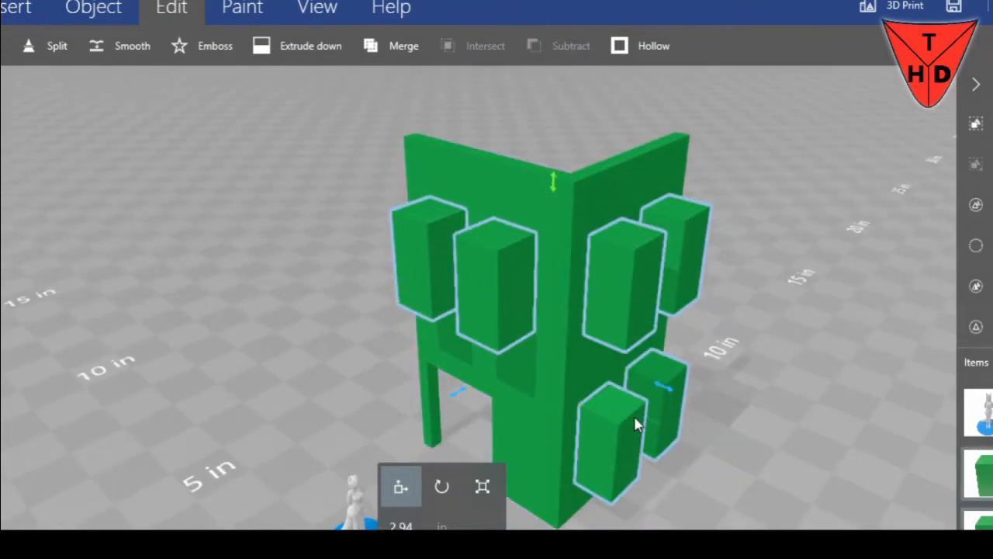
pyautogui.click(986, 135)
pyautogui.click(560, 46)
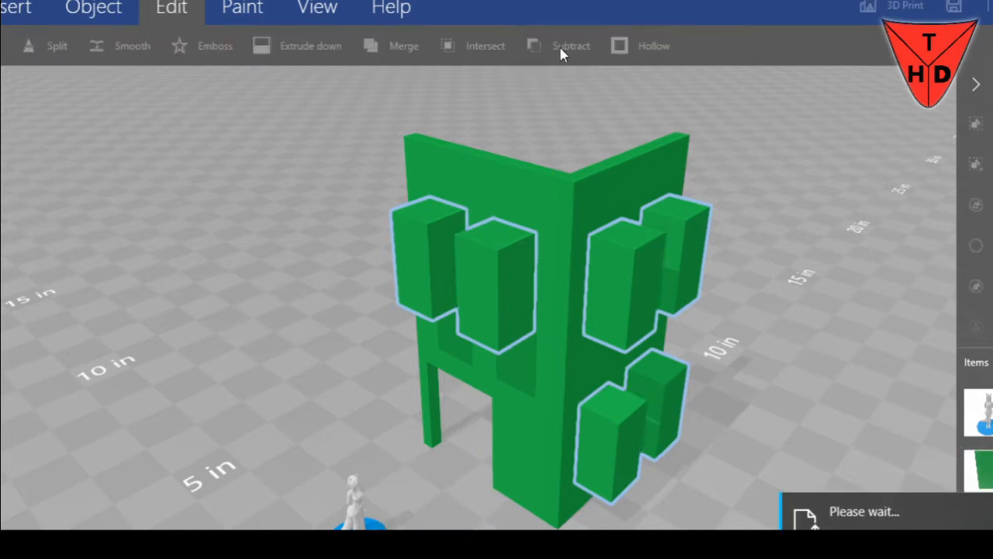
pyautogui.moveTo(739, 111); pyautogui.dragTo(122, 144, button='right')
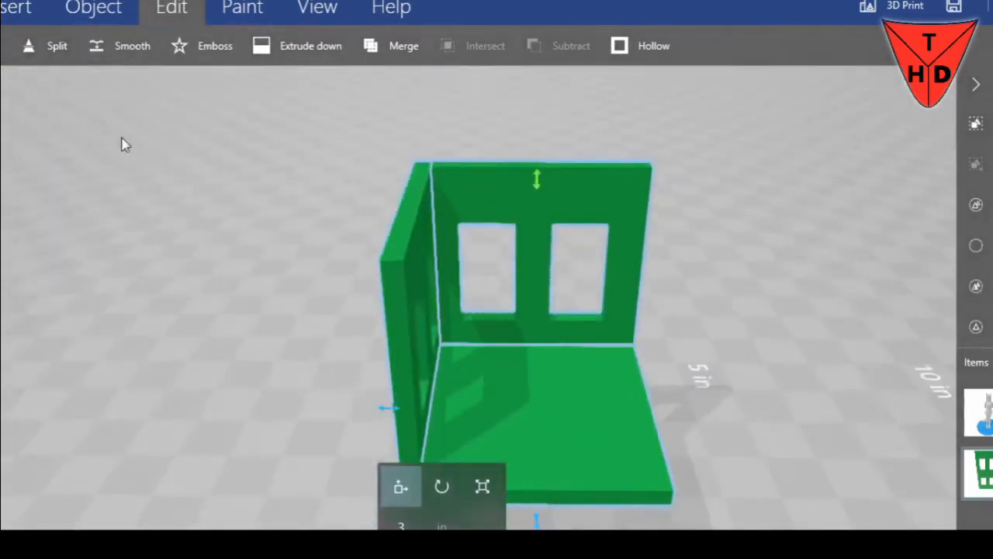
pyautogui.moveTo(218, 223); pyautogui.dragTo(456, 174, button='right')
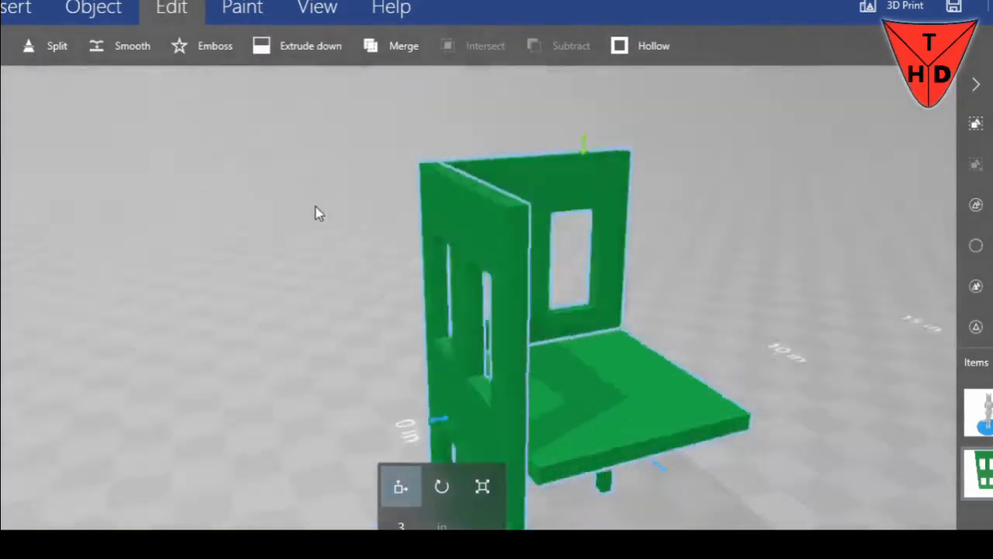
pyautogui.moveTo(317, 213); pyautogui.dragTo(278, 229)
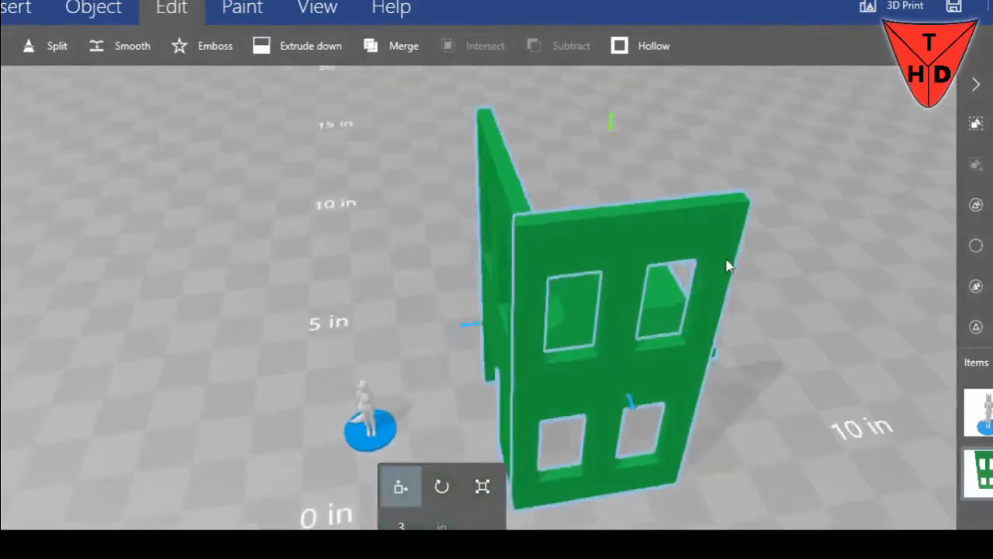
pyautogui.moveTo(729, 266); pyautogui.dragTo(137, 312)
pyautogui.moveTo(324, 322); pyautogui.dragTo(304, 350)
# Insert a cube, move it beside the outer edge of the wall with four windows, and raise it to about 2.57 in
pyautogui.click(28, 8)
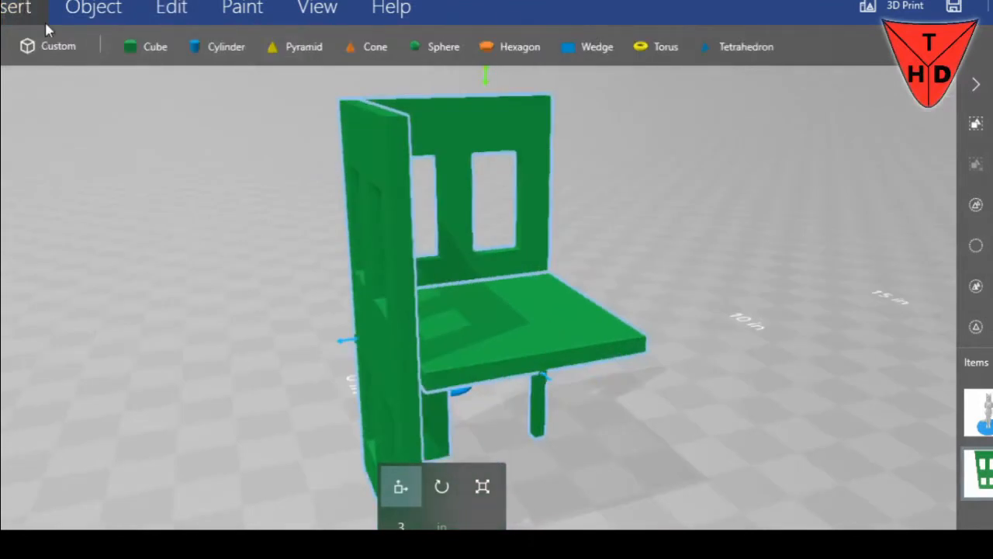
pyautogui.click(133, 45)
pyautogui.scroll(-3, 342, 333)
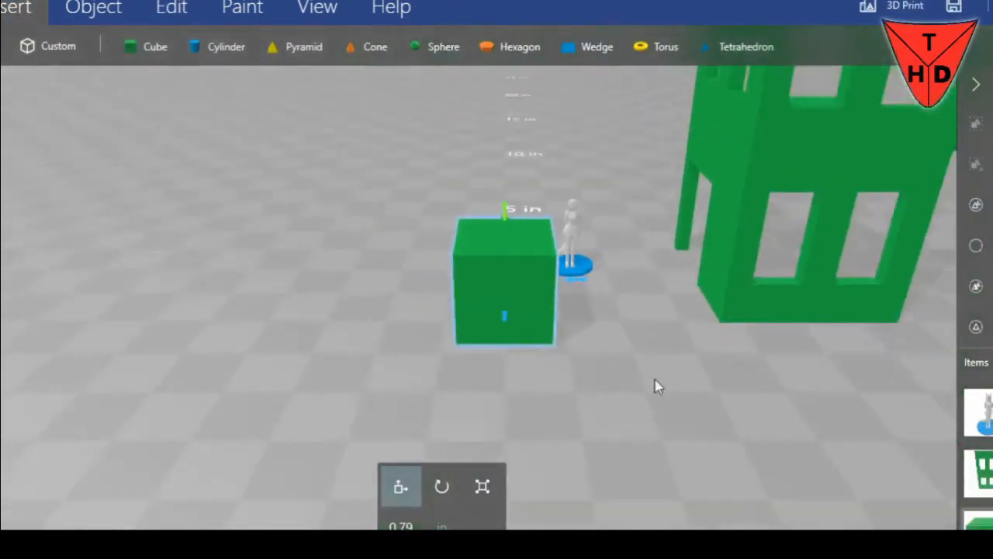
pyautogui.moveTo(711, 369); pyautogui.dragTo(413, 355, button='right')
pyautogui.moveTo(416, 323); pyautogui.dragTo(900, 324)
pyautogui.moveTo(907, 382); pyautogui.dragTo(597, 419, button='right')
pyautogui.moveTo(472, 318); pyautogui.dragTo(499, 204)
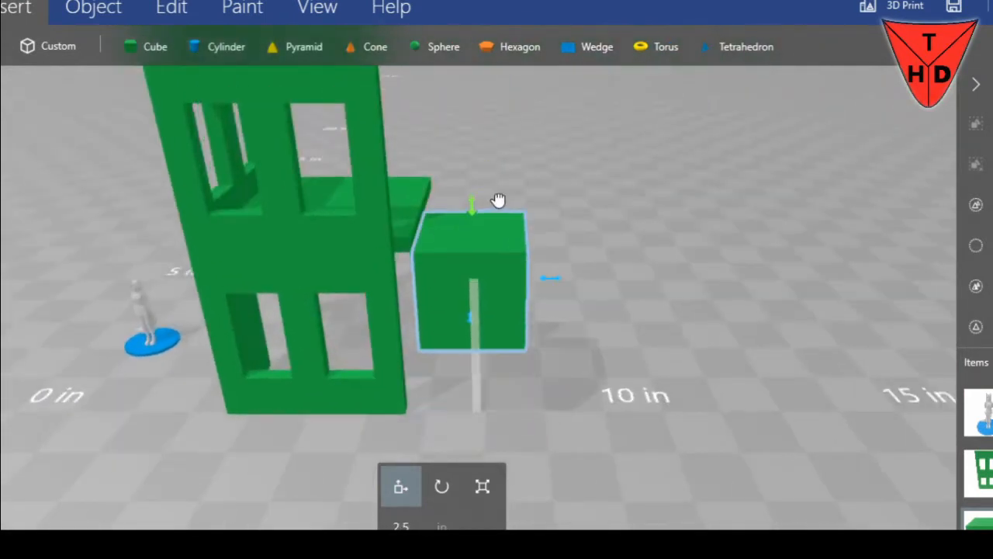
# Rotate the cube and move it so that it overlaps the outer vertical edge of the four-window wall
pyautogui.moveTo(630, 224); pyautogui.dragTo(314, 291, button='right')
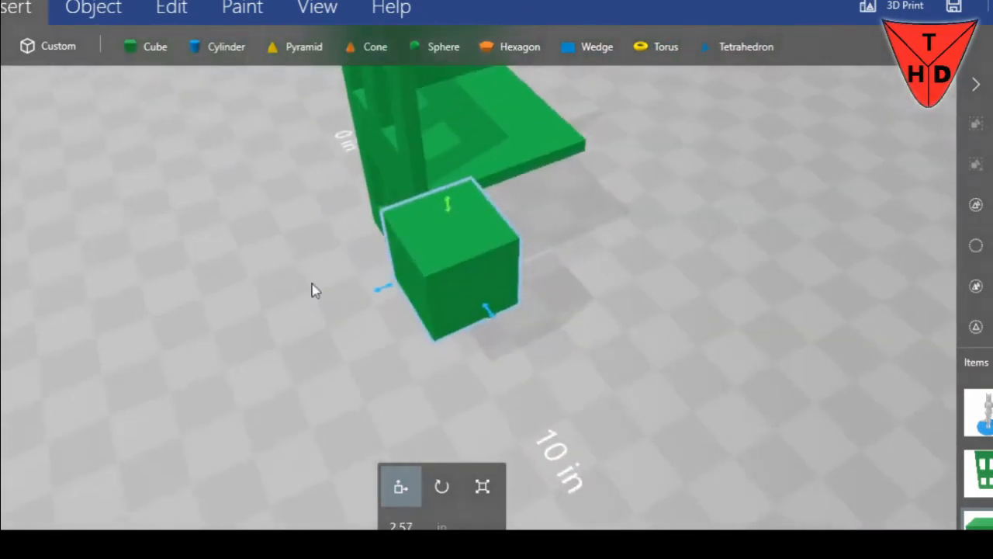
pyautogui.click(454, 489)
pyautogui.moveTo(371, 295); pyautogui.dragTo(438, 298)
pyautogui.click(401, 488)
pyautogui.moveTo(630, 407); pyautogui.dragTo(773, 434, button='right')
pyautogui.moveTo(689, 378); pyautogui.dragTo(655, 349)
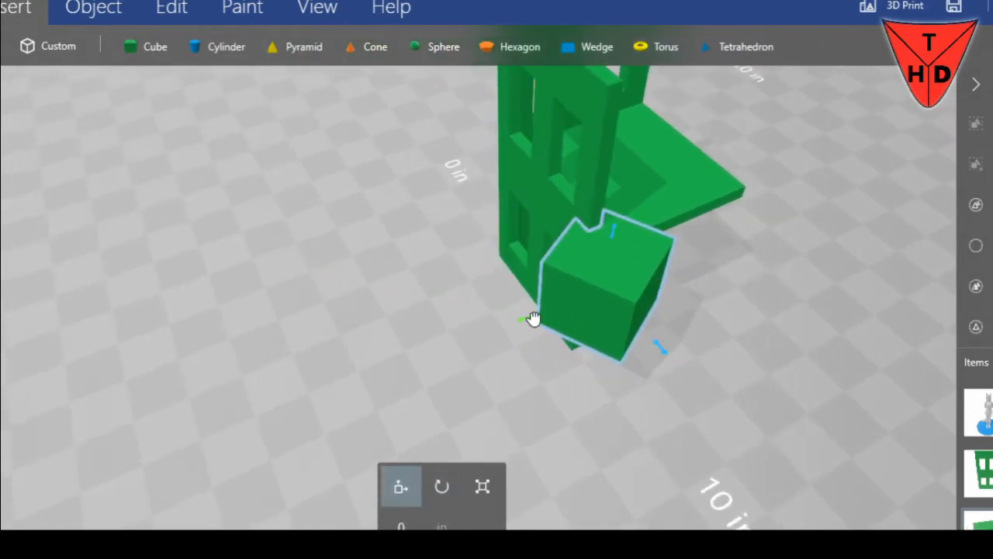
pyautogui.moveTo(534, 319); pyautogui.dragTo(554, 310)
pyautogui.moveTo(660, 341); pyautogui.dragTo(538, 297, button='right')
pyautogui.moveTo(570, 330); pyautogui.dragTo(548, 321)
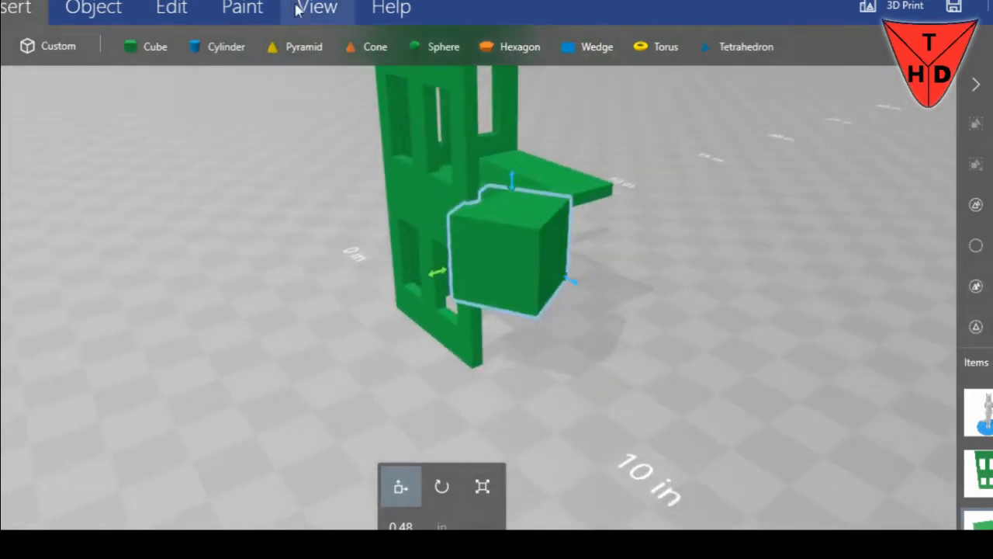
# Subtract the cube from the structure to notch the outer edge of the four-window wall
pyautogui.click(216, 9)
pyautogui.click(185, 10)
pyautogui.click(542, 44)
pyautogui.moveTo(638, 304); pyautogui.dragTo(923, 423)
pyautogui.scroll(3, 818, 305)
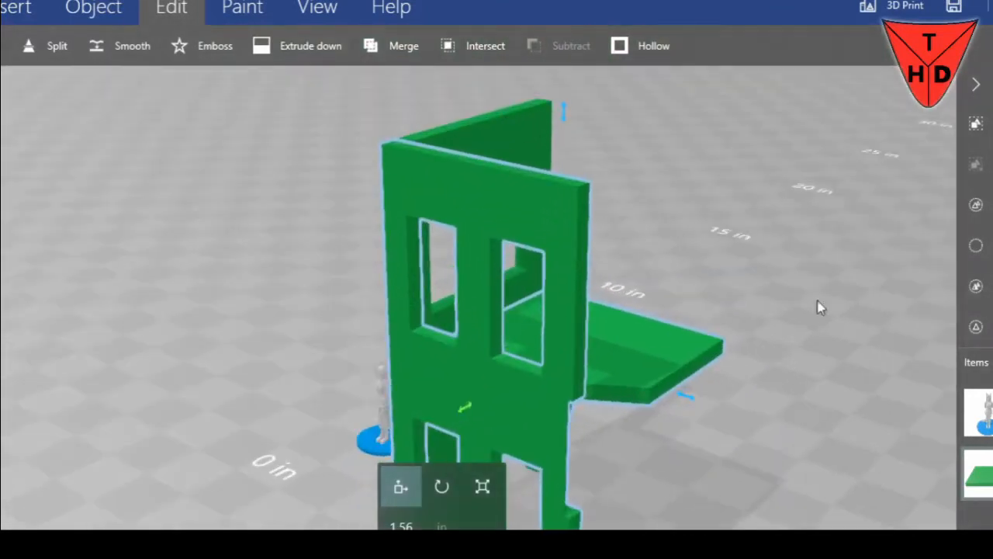
# Insert a cylinder, move it in front of the doorway wall, and rotate it 90 degrees so it lies on its side
pyautogui.click(14, 8)
pyautogui.click(226, 48)
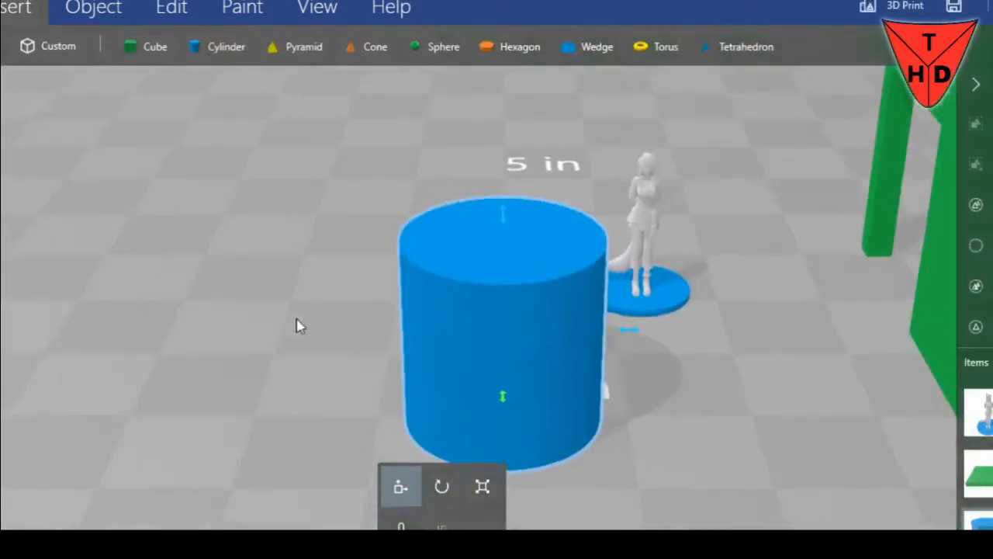
pyautogui.scroll(-2, 291, 329)
pyautogui.moveTo(266, 334); pyautogui.dragTo(514, 322)
pyautogui.moveTo(443, 360); pyautogui.dragTo(595, 287)
pyautogui.click(594, 287)
pyautogui.write('90')
pyautogui.press('Return')
pyautogui.moveTo(637, 371); pyautogui.dragTo(428, 471, button='right')
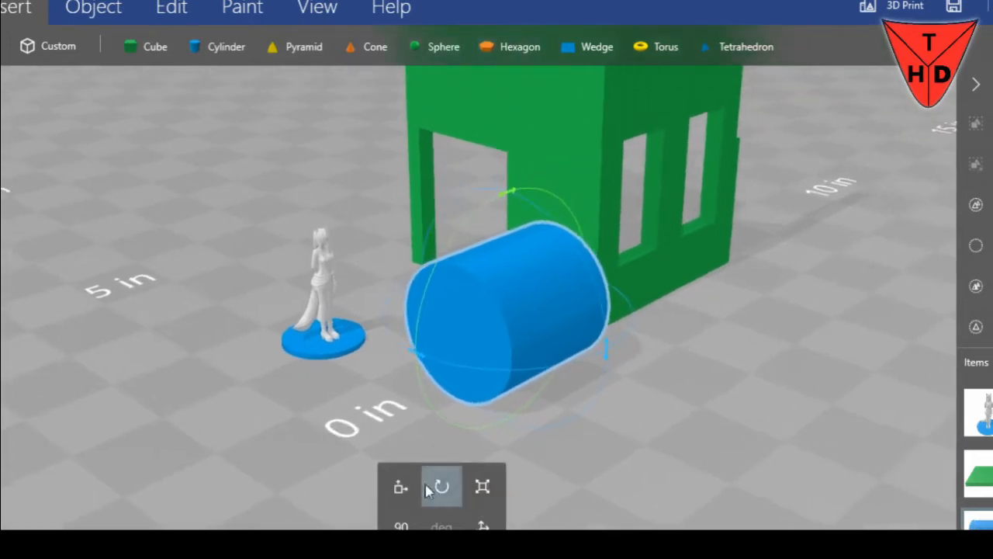
# Scale the lying cylinder's cross-section down to about 0.45 in wide and 0.34 in high
pyautogui.click(479, 499)
pyautogui.moveTo(569, 403); pyautogui.dragTo(524, 437, button='right')
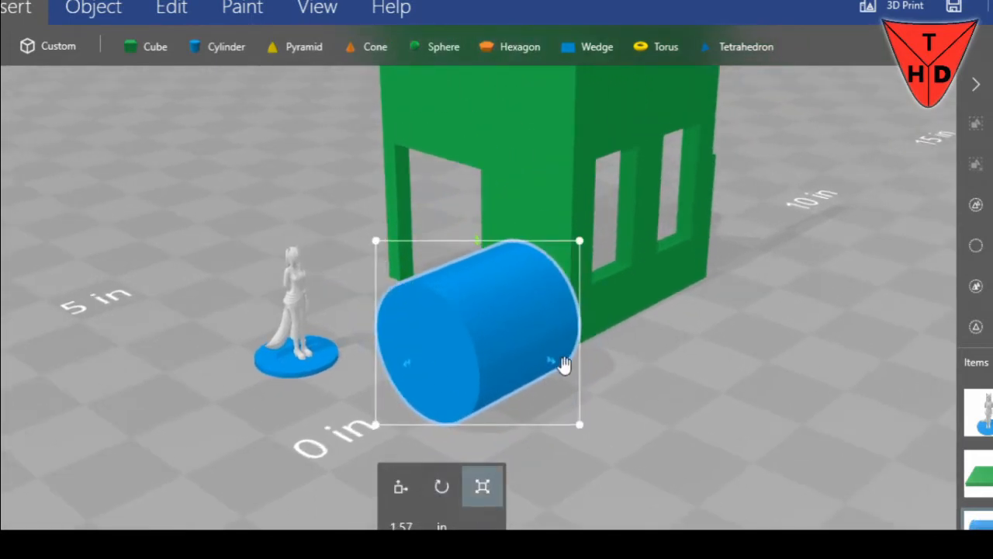
pyautogui.moveTo(548, 365); pyautogui.dragTo(486, 314)
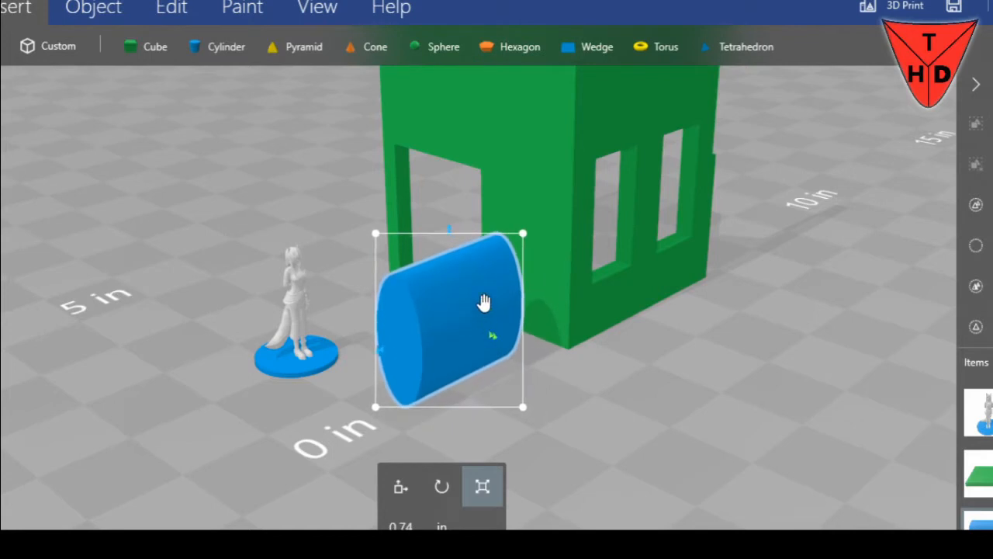
pyautogui.moveTo(458, 238); pyautogui.dragTo(425, 325)
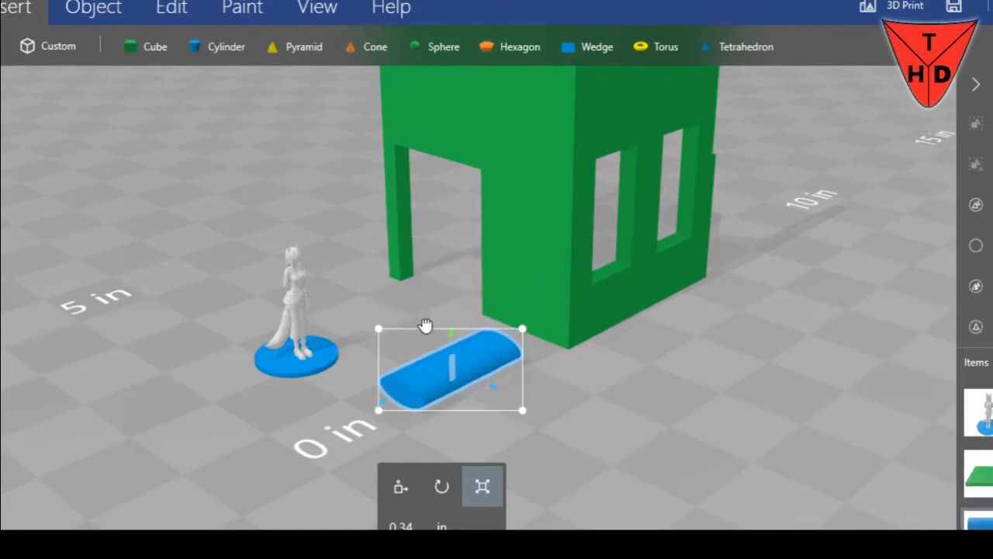
pyautogui.scroll(1, 539, 470)
pyautogui.scroll(5, 650, 417)
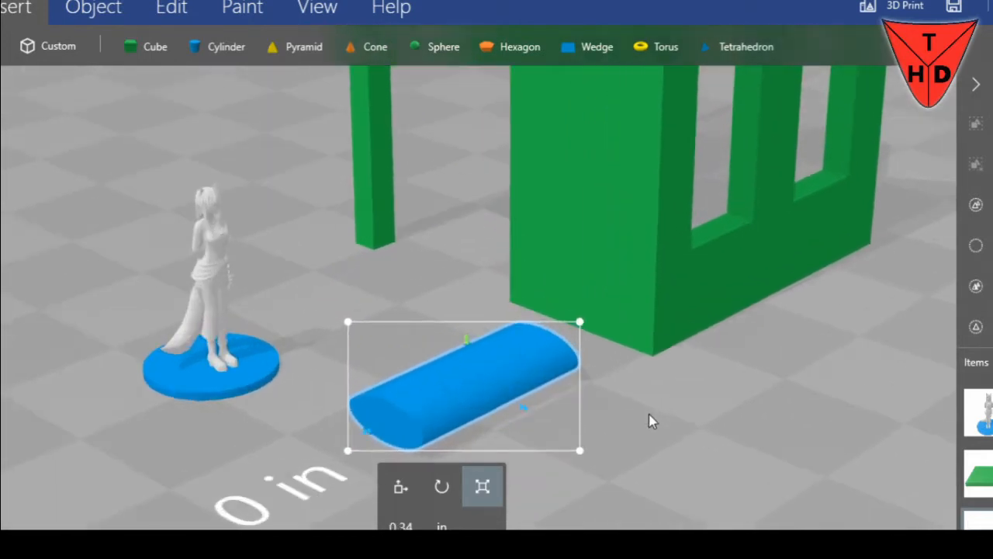
pyautogui.moveTo(605, 464); pyautogui.dragTo(609, 500)
pyautogui.moveTo(610, 501); pyautogui.dragTo(668, 465, button='right')
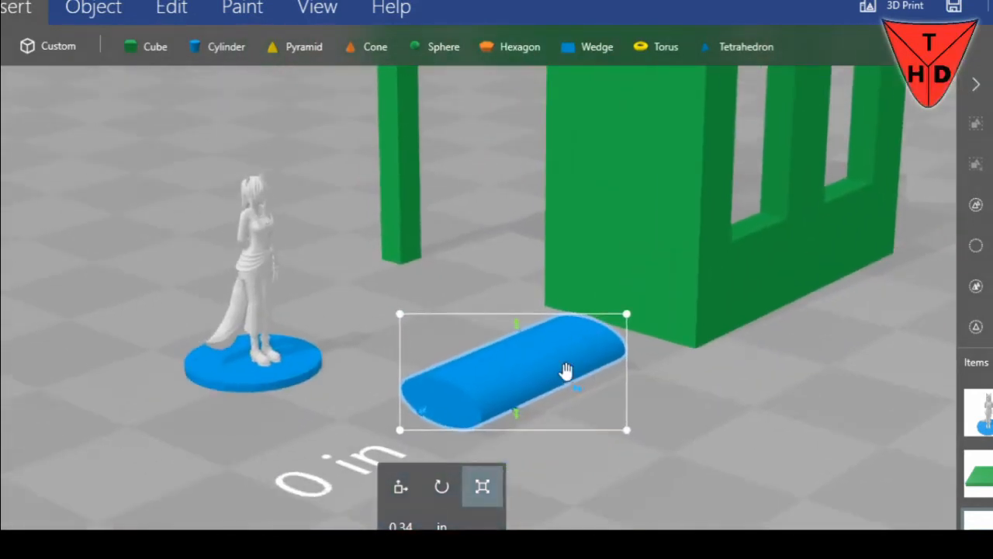
pyautogui.moveTo(576, 394); pyautogui.dragTo(532, 385)
pyautogui.moveTo(624, 446); pyautogui.dragTo(671, 438)
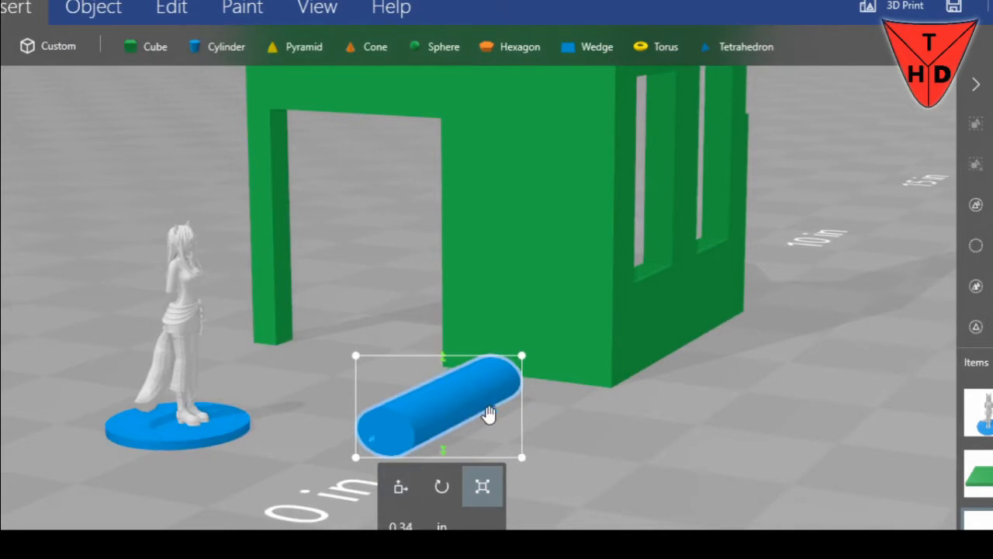
# Set the cylinder's width to 0.34 in
pyautogui.click(443, 521)
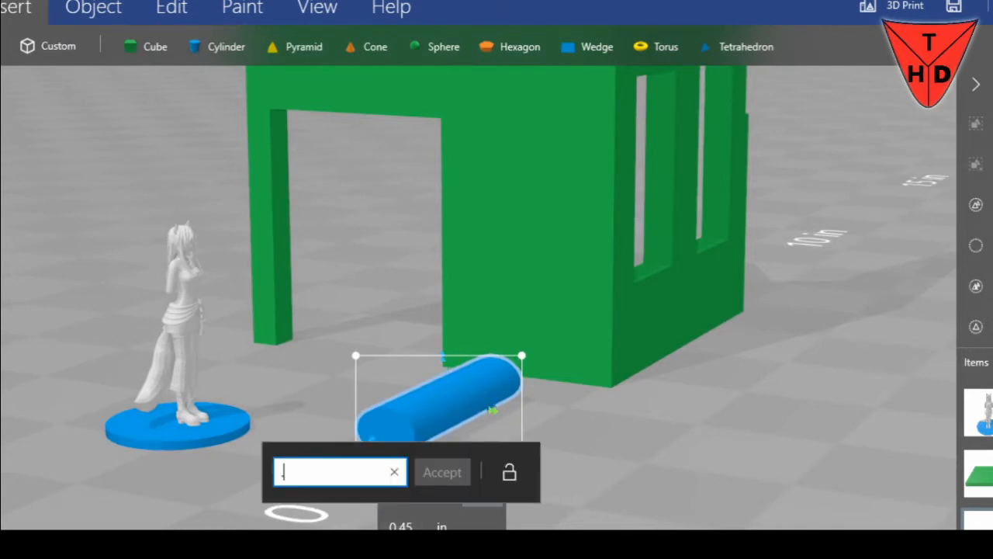
pyautogui.press('Return')
pyautogui.moveTo(575, 463)
pyautogui.mouseDown()
pyautogui.moveTo(676, 427)
pyautogui.moveTo(570, 450)
pyautogui.mouseUp()
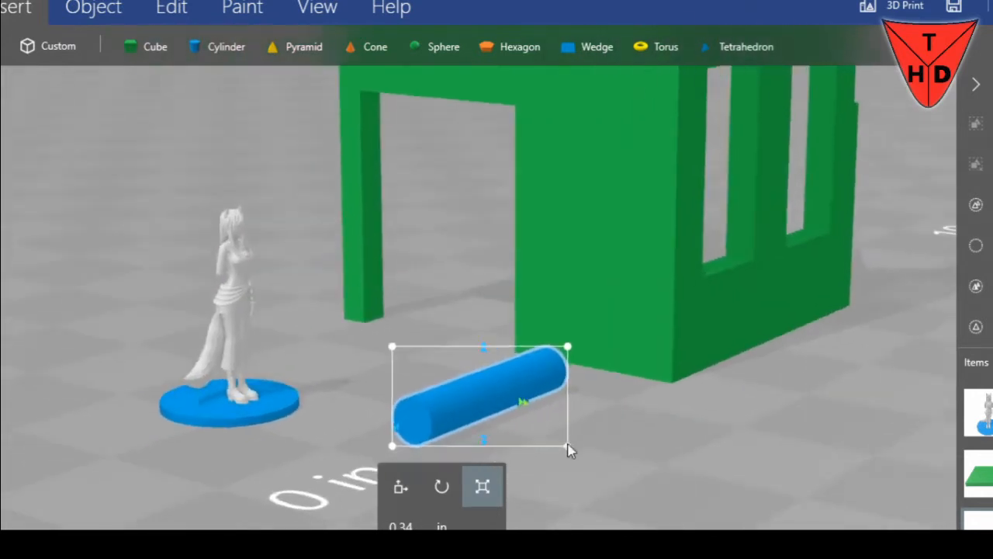
# Try a width of 25 in for the cylinder and undo it
pyautogui.click(398, 526)
pyautogui.write('25')
pyautogui.press('Return')
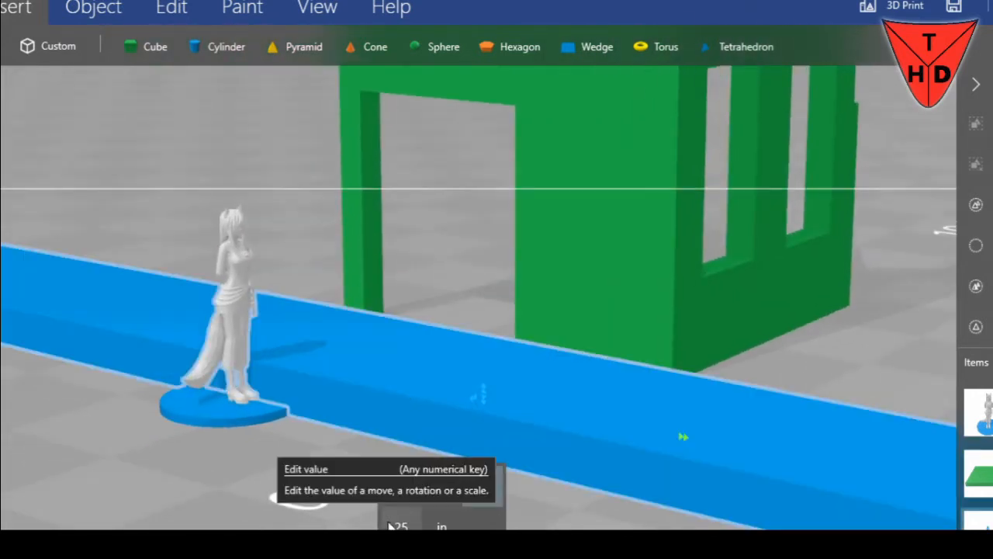
pyautogui.hotkey('ctrl', 'z')
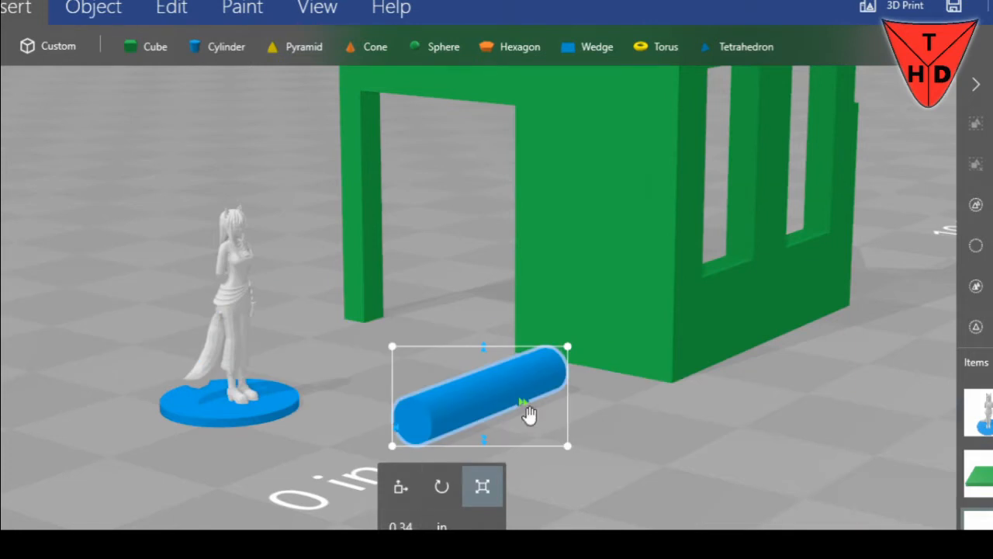
# Set the cylinder's width to 0.25 in
pyautogui.click(411, 525)
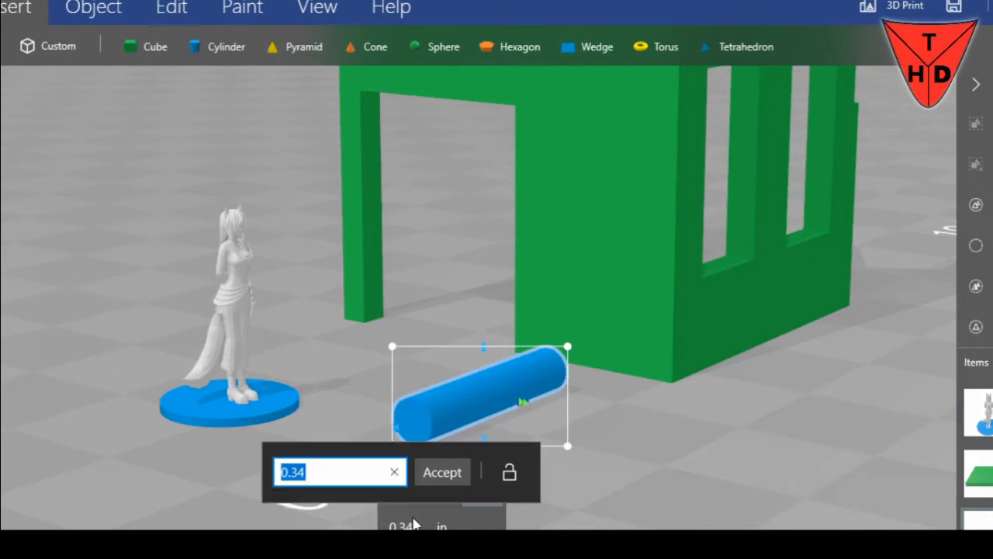
pyautogui.write('.25')
pyautogui.press('Return')
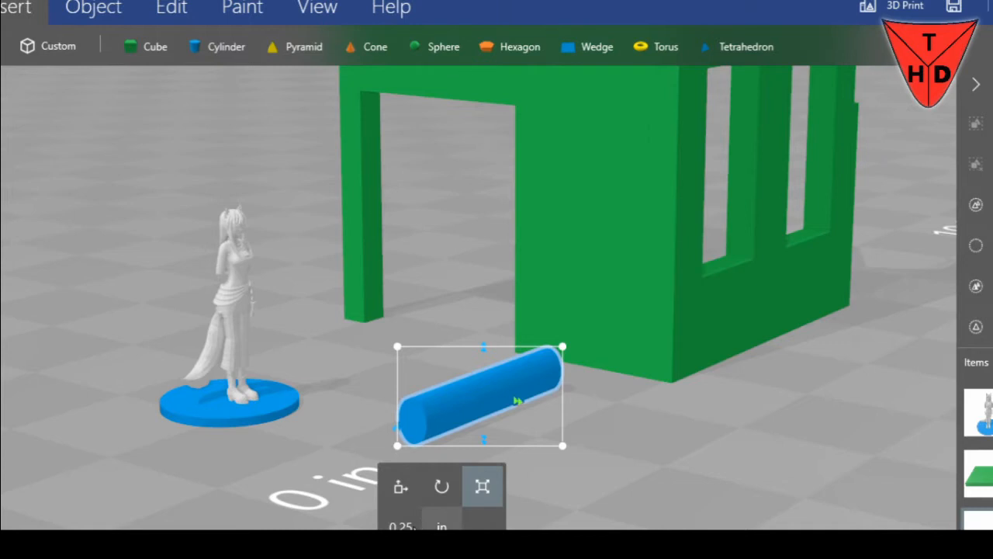
# Try a width of 5 in for the cylinder and undo it
pyautogui.write('5')
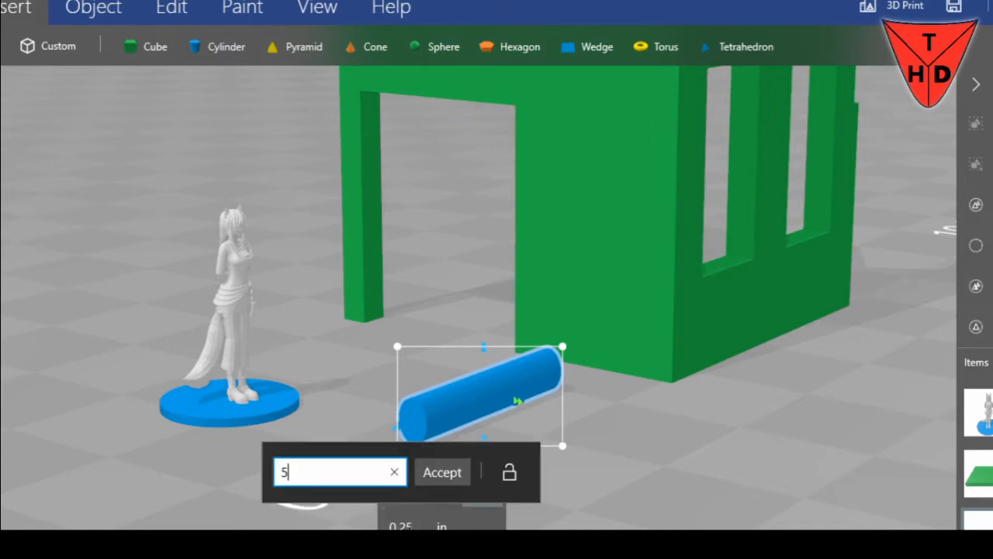
pyautogui.press('Return')
pyautogui.hotkey('ctrl', 'z')
# Try a width of 0.5 in for the cylinder and return it to 0.25 in
pyautogui.click(410, 527)
pyautogui.press('Return')
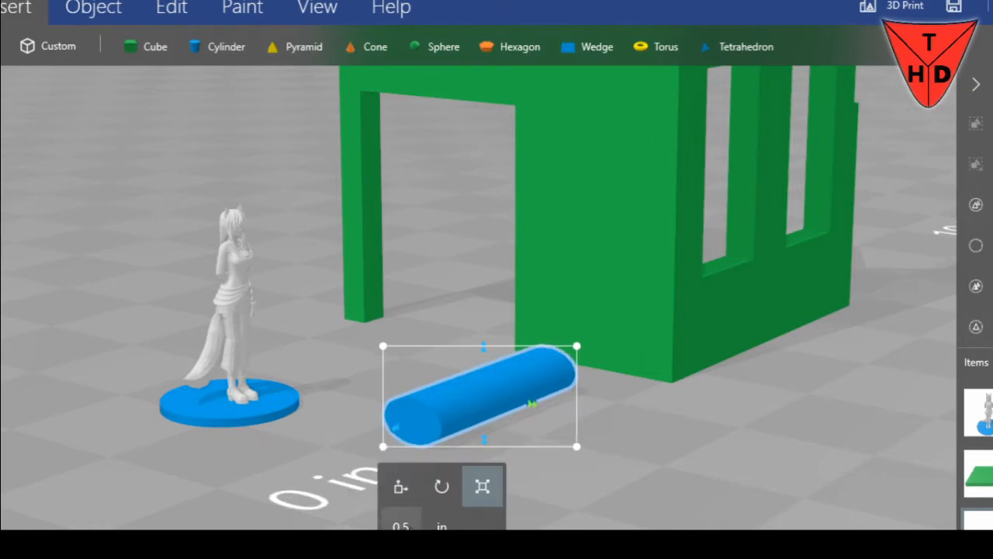
pyautogui.click(410, 527)
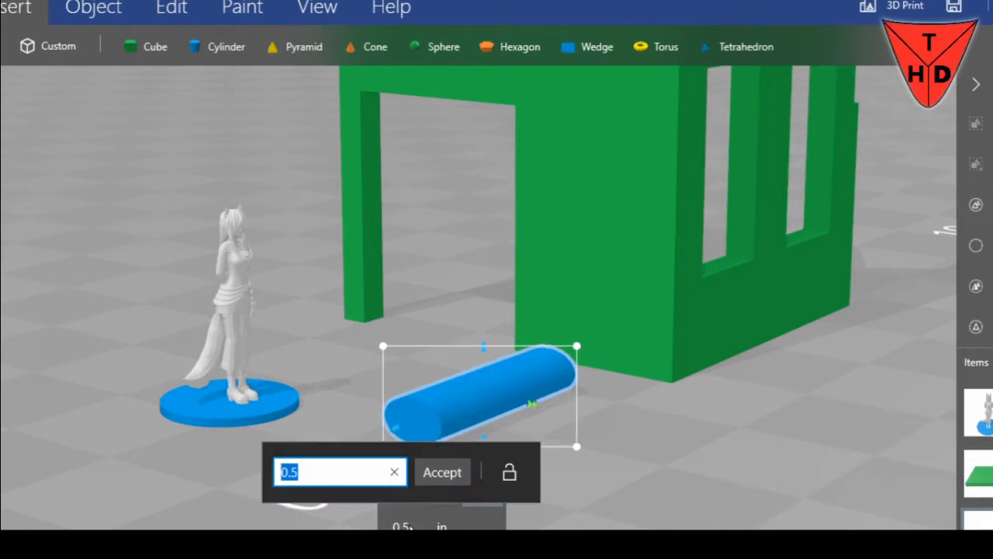
pyautogui.press('Return')
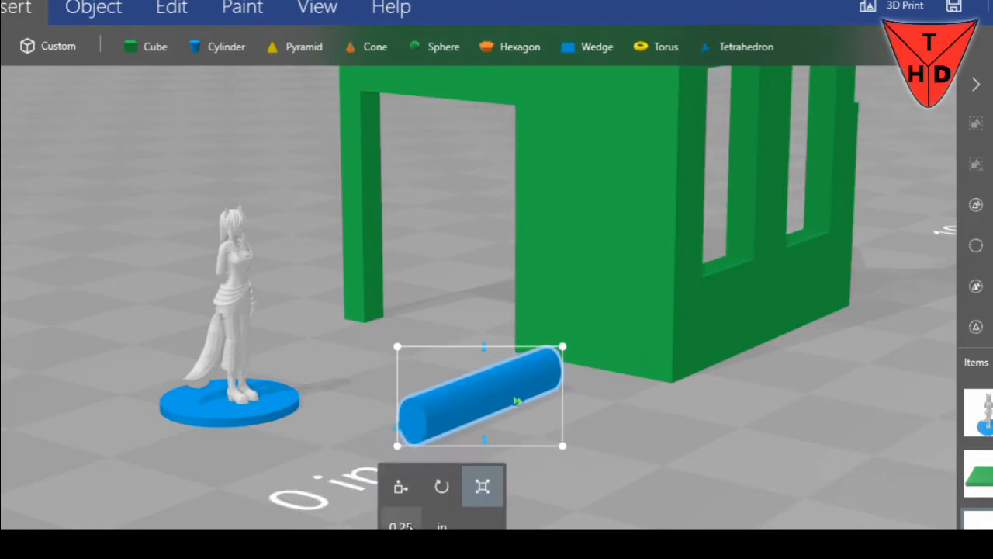
# Thin the cylinder into a narrow rod and set its height to 0.08 in
pyautogui.moveTo(516, 404); pyautogui.dragTo(495, 400)
pyautogui.moveTo(473, 348); pyautogui.dragTo(467, 370)
pyautogui.click(423, 520)
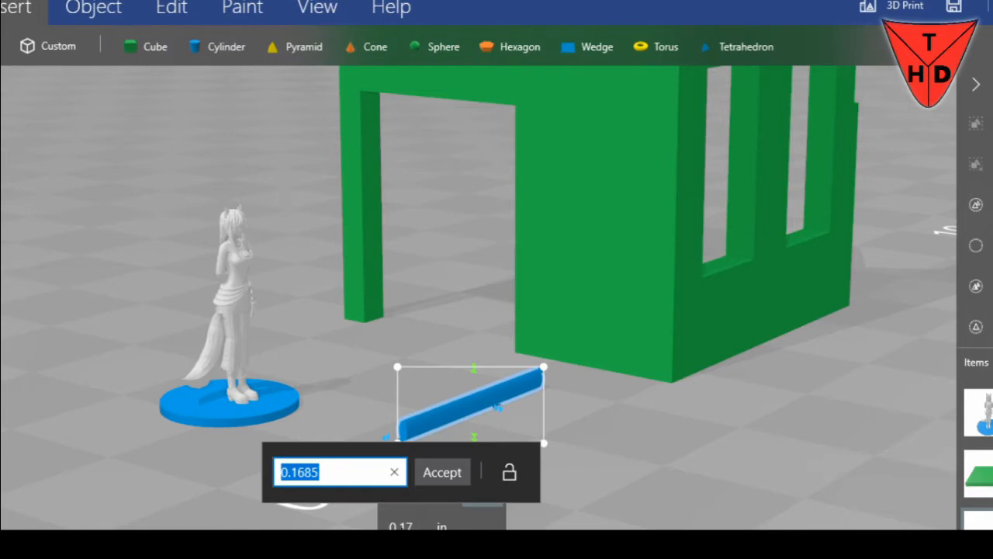
pyautogui.press('Return')
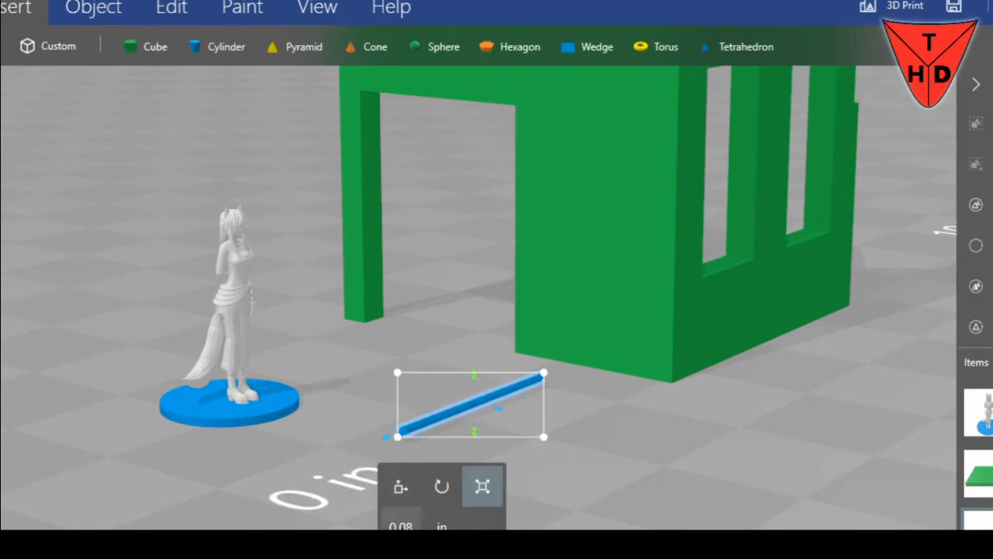
# Shorten the thin rod to a length of about 0.54 in
pyautogui.moveTo(564, 422); pyautogui.dragTo(478, 470)
pyautogui.click(482, 483)
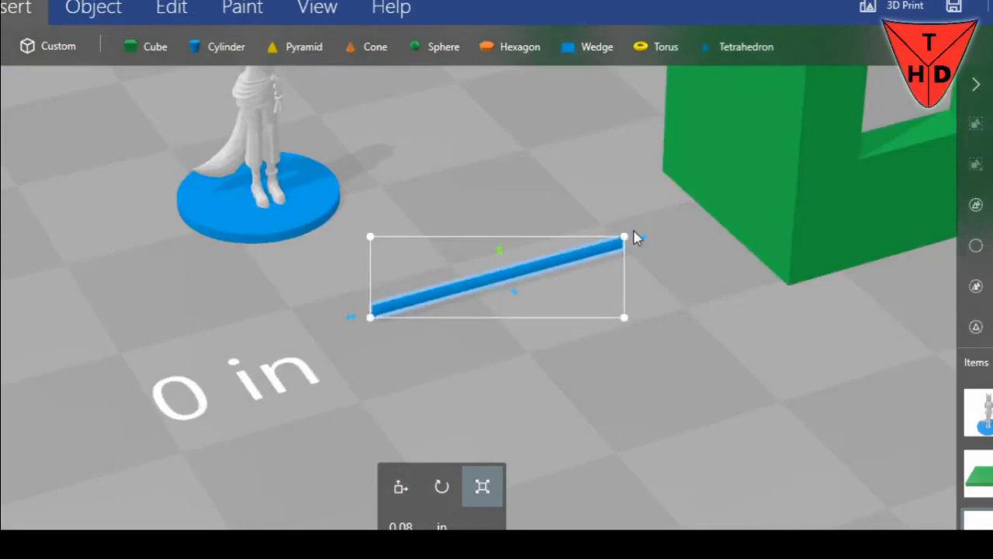
pyautogui.moveTo(641, 241); pyautogui.dragTo(486, 265)
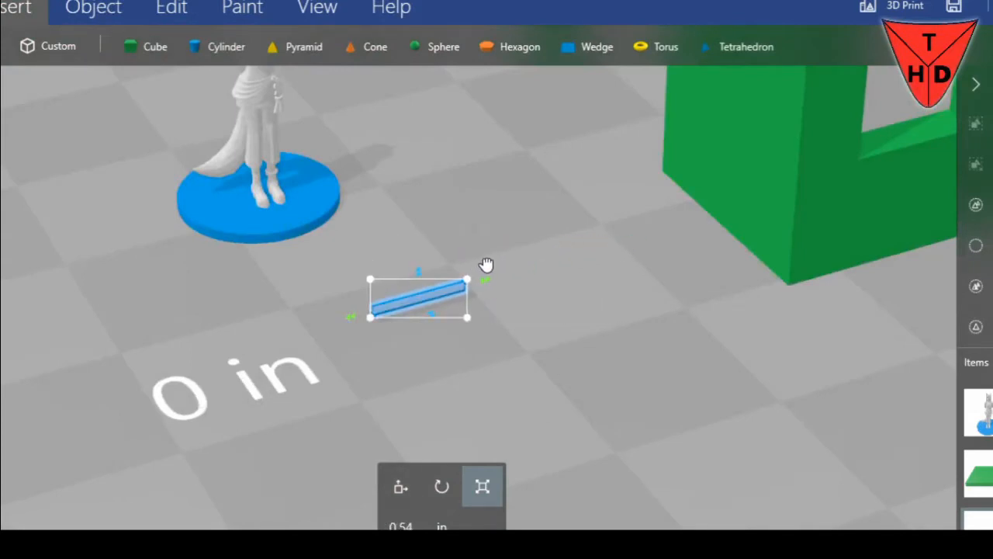
# Raise the rod and move it into the front wall beside the doorway so its end protrudes
pyautogui.click(401, 487)
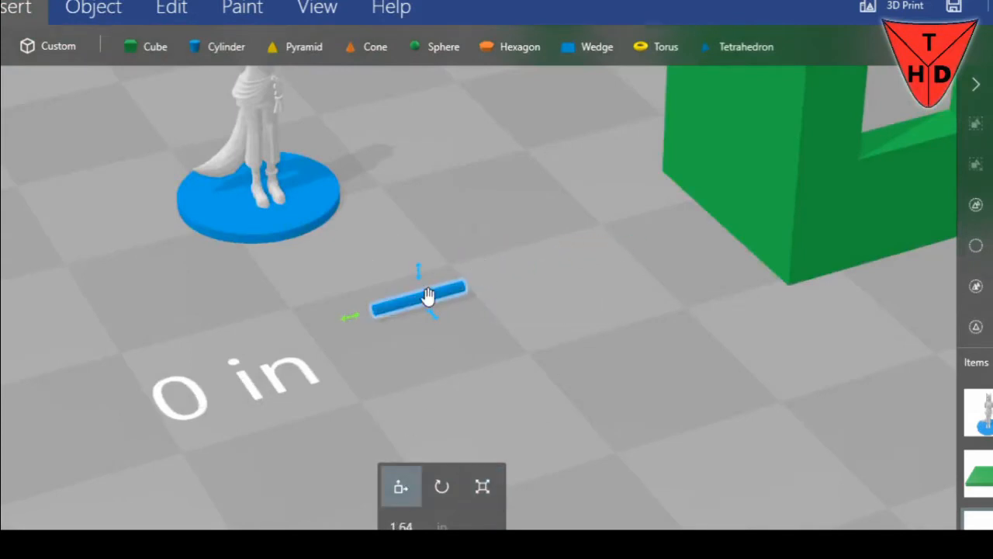
pyautogui.moveTo(422, 277); pyautogui.dragTo(439, 107)
pyautogui.scroll(-3, 531, 216)
pyautogui.moveTo(531, 216); pyautogui.dragTo(580, 335, button='right')
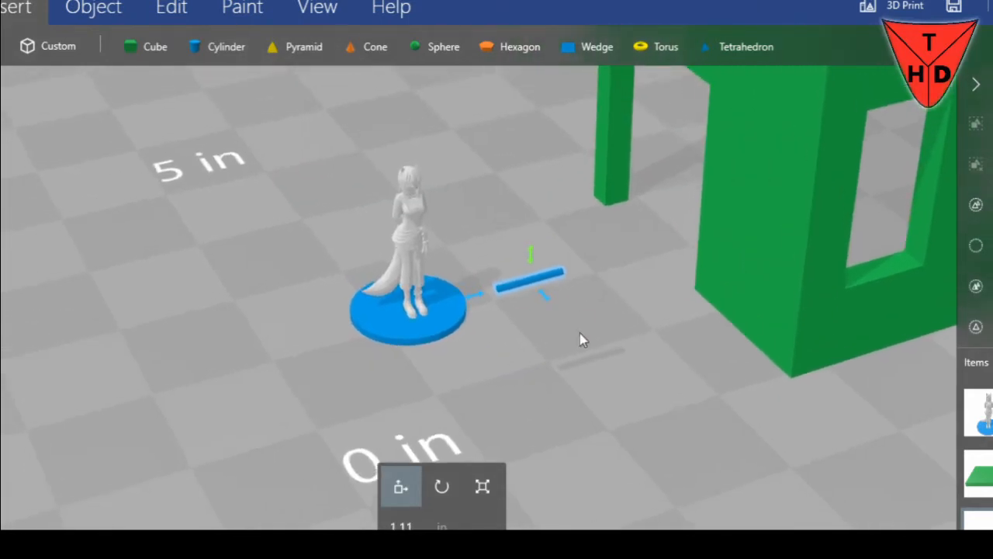
pyautogui.moveTo(581, 335); pyautogui.dragTo(652, 281)
pyautogui.moveTo(392, 355); pyautogui.dragTo(578, 288)
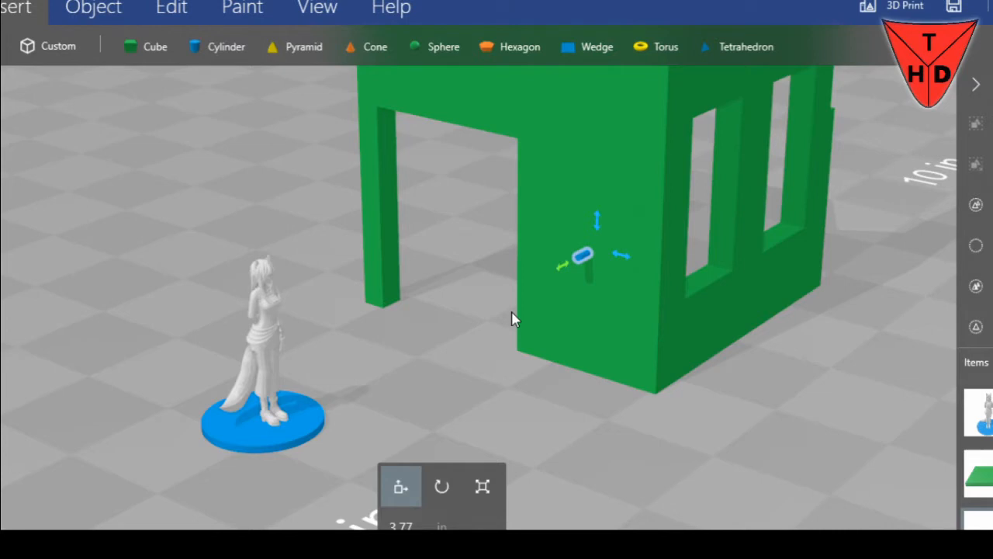
# Duplicate the rod twice and place the copies in the front wall, one lower toward the corner and one toward the doorway
pyautogui.hotkey('ctrl', 'd')
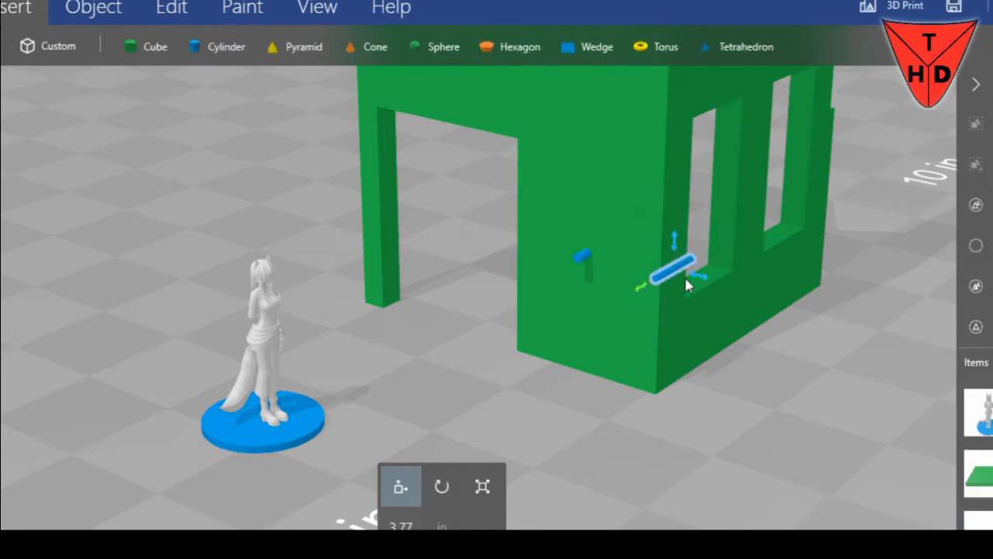
pyautogui.moveTo(678, 274); pyautogui.dragTo(618, 250)
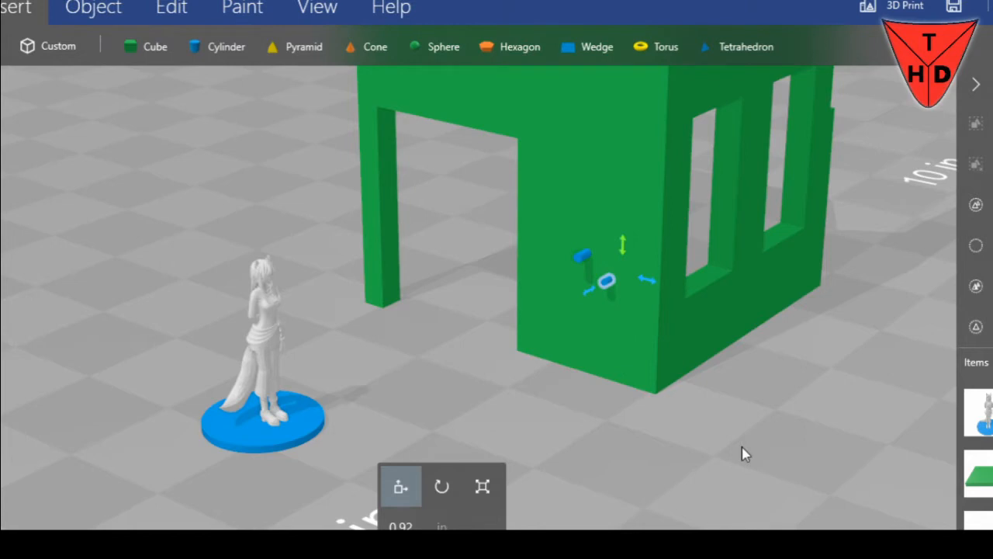
pyautogui.hotkey('ctrl', 'd')
pyautogui.moveTo(701, 299); pyautogui.dragTo(567, 259)
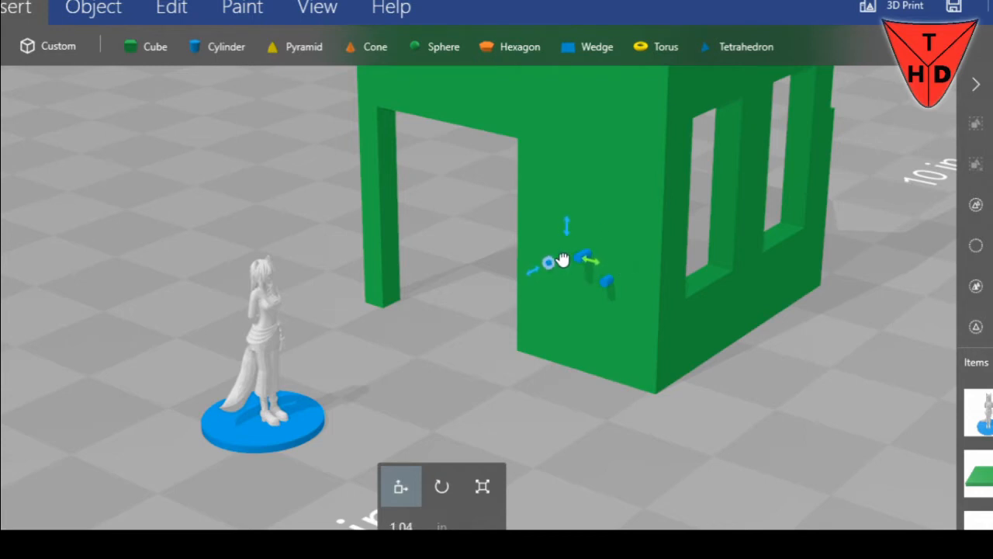
# Add two more rod copies in the front wall, one beside the first rod and one low in the cluster
pyautogui.hotkey('ctrl', 'd')
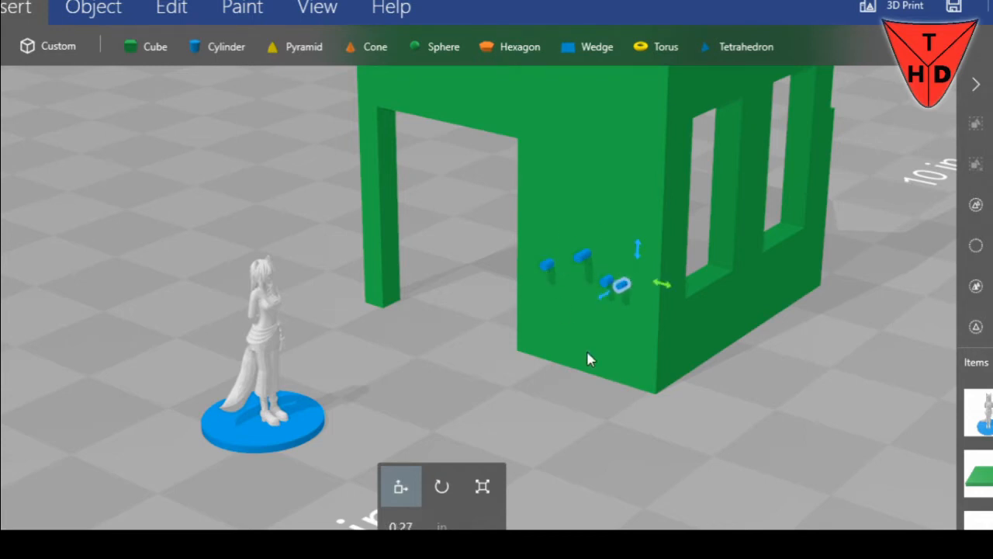
pyautogui.moveTo(638, 248); pyautogui.dragTo(639, 221)
pyautogui.moveTo(662, 262); pyautogui.dragTo(643, 257)
pyautogui.moveTo(638, 250); pyautogui.dragTo(636, 276)
pyautogui.moveTo(649, 310); pyautogui.dragTo(616, 302)
# Add one more rod copy and raise it above the others near the wall's corner
pyautogui.hotkey('ctrl', 'v')
pyautogui.moveTo(638, 248); pyautogui.dragTo(636, 225)
pyautogui.moveTo(666, 382); pyautogui.dragTo(729, 349)
pyautogui.moveTo(614, 245); pyautogui.dragTo(613, 211)
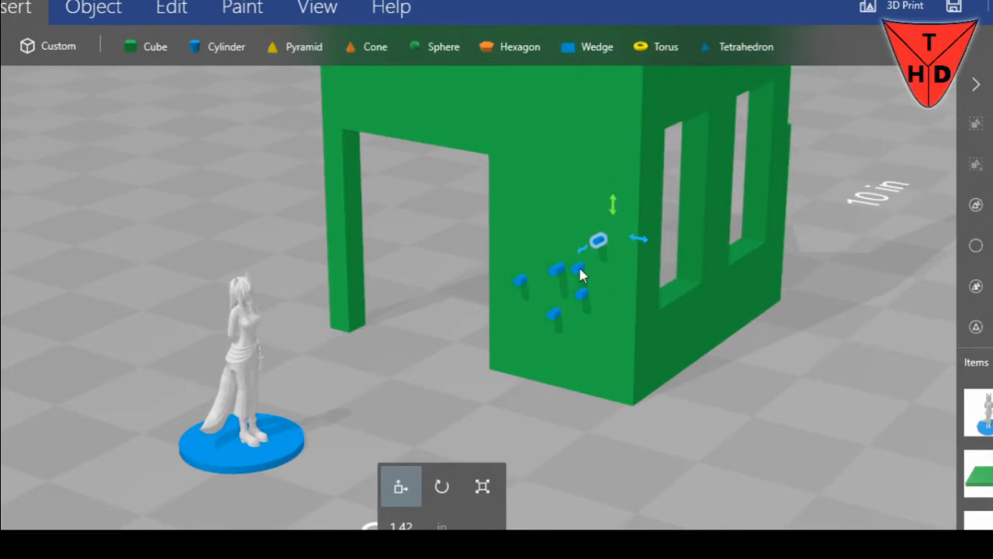
# Select all six rods and subtract them from the front wall to cut bullet holes
pyautogui.keyDown('ctrl'); pyautogui.click(555, 267); pyautogui.keyUp('ctrl')
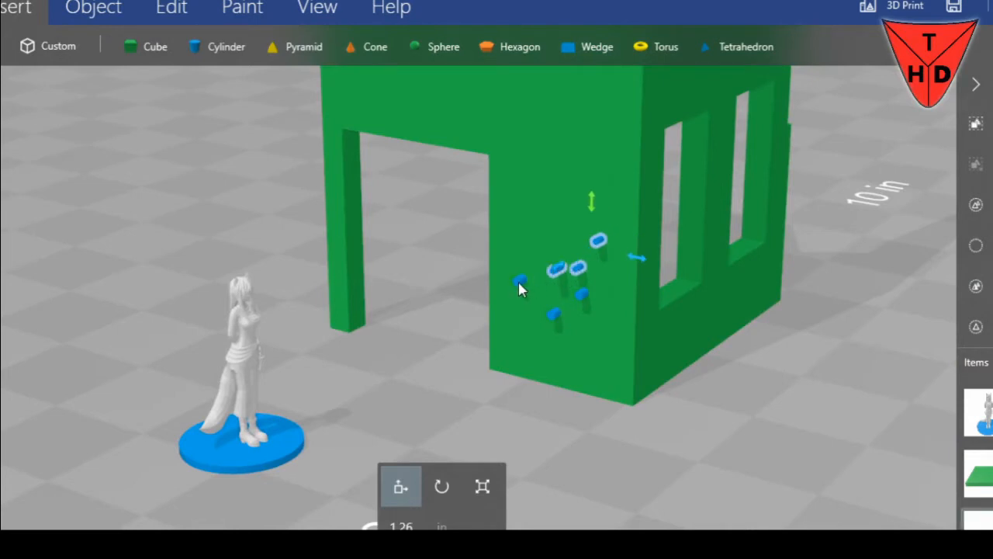
pyautogui.keyDown('ctrl'); pyautogui.click(582, 295); pyautogui.keyUp('ctrl')
pyautogui.keyDown('ctrl'); pyautogui.click(554, 313); pyautogui.keyUp('ctrl')
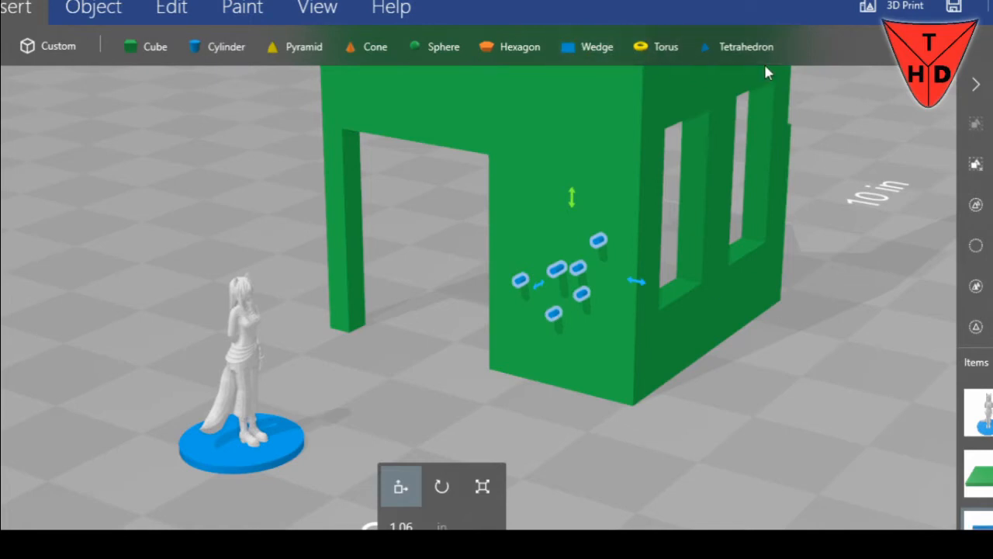
pyautogui.click(172, 8)
pyautogui.click(559, 48)
# Examine the bullet holes in the front wall up close and check the structure from several sides
pyautogui.scroll(3, 654, 441)
pyautogui.moveTo(468, 373); pyautogui.dragTo(621, 320)
pyautogui.moveTo(654, 377); pyautogui.dragTo(793, 269, button='right')
pyautogui.moveTo(719, 359)
pyautogui.mouseDown()
pyautogui.moveTo(781, 329)
pyautogui.moveTo(719, 378)
pyautogui.mouseUp()
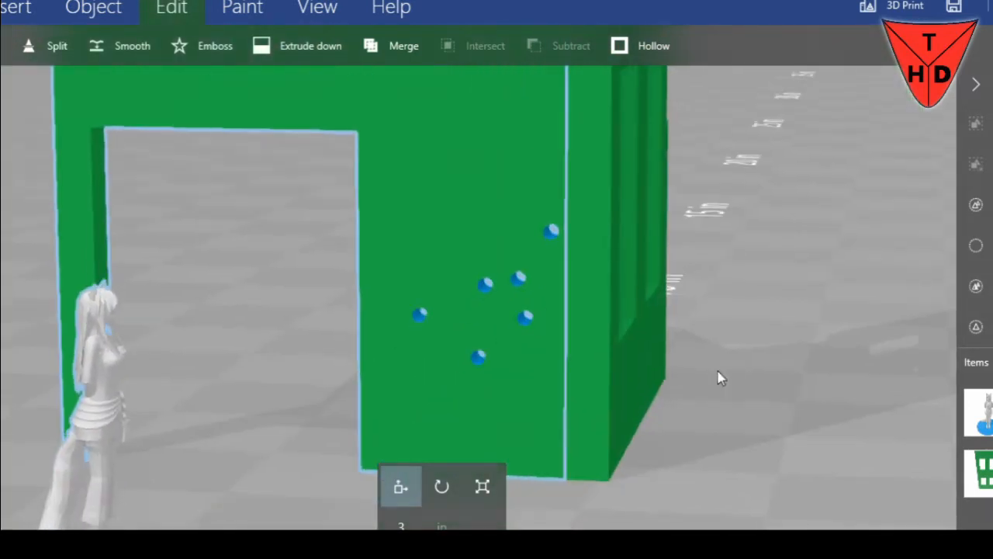
pyautogui.scroll(-5, 634, 461)
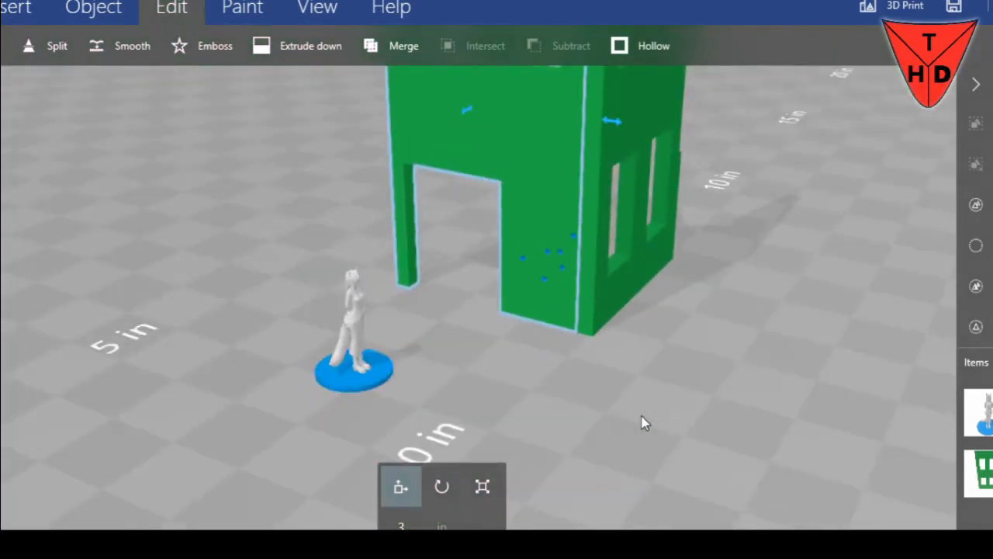
pyautogui.scroll(5, 642, 423)
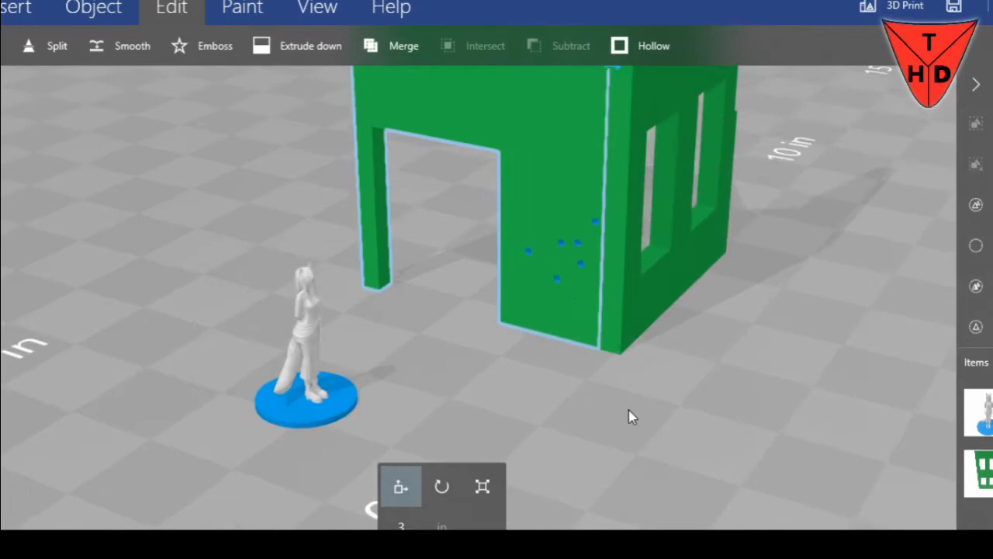
pyautogui.scroll(1, 554, 378)
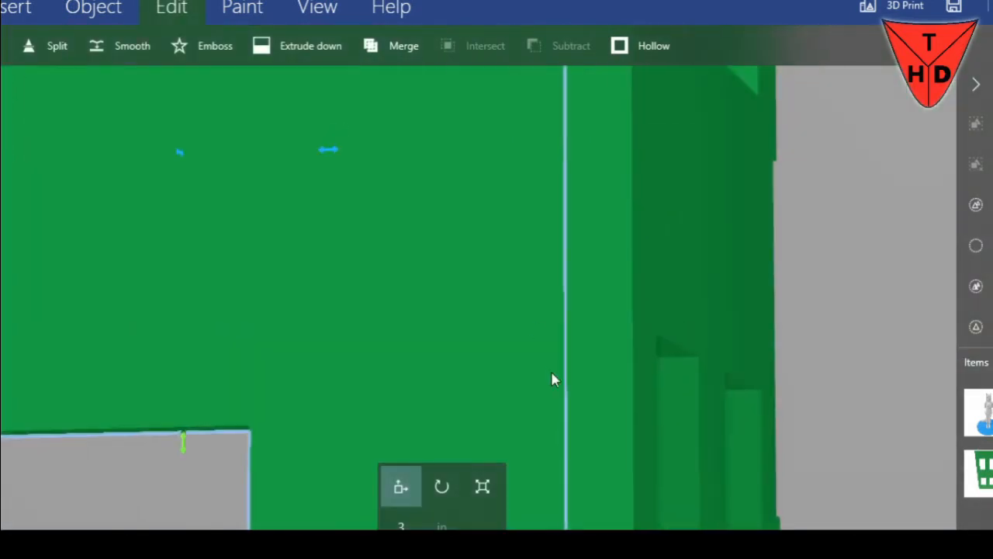
pyautogui.scroll(-5, 508, 359)
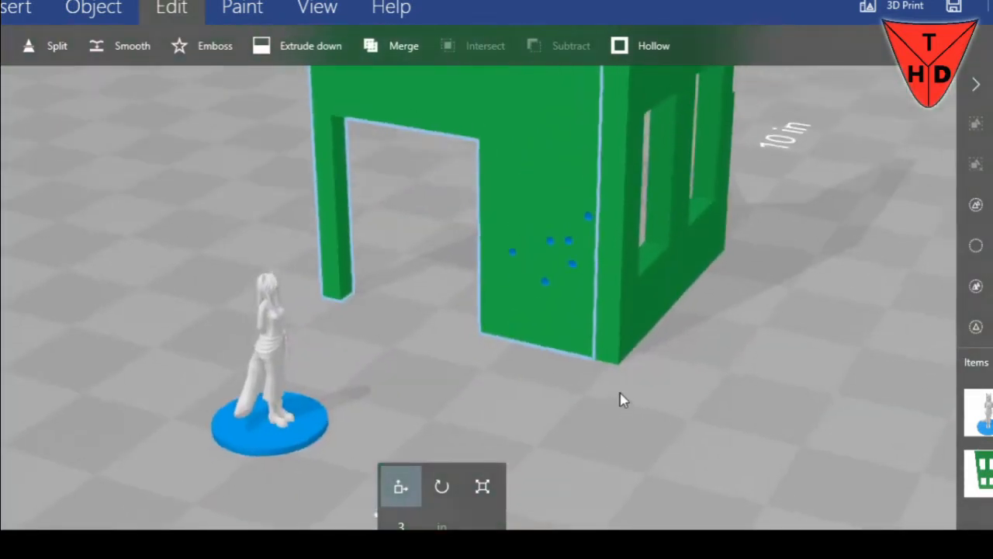
pyautogui.moveTo(621, 400); pyautogui.dragTo(586, 269)
pyautogui.scroll(2, 349, 293)
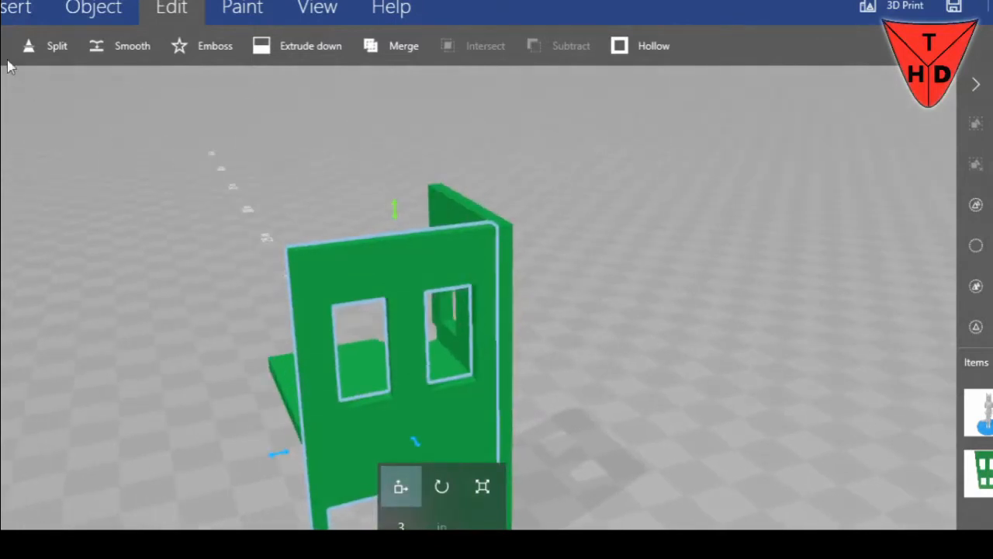
# Open the file browser for loading an object and look through the Projects folder for a model
pyautogui.click(2, 21)
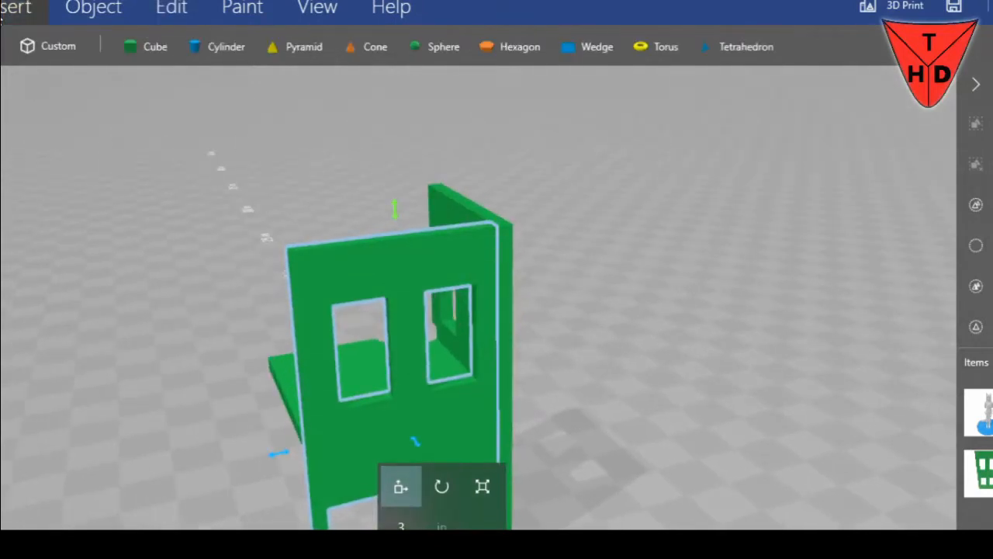
pyautogui.click(2, 46)
pyautogui.scroll(-2, 144, 237)
pyautogui.scroll(3, 142, 232)
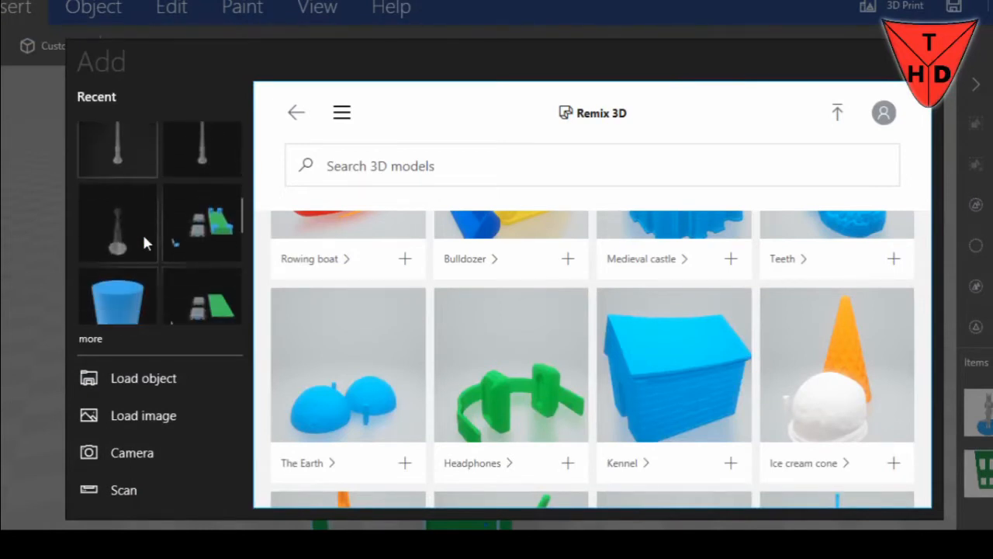
pyautogui.click(165, 388)
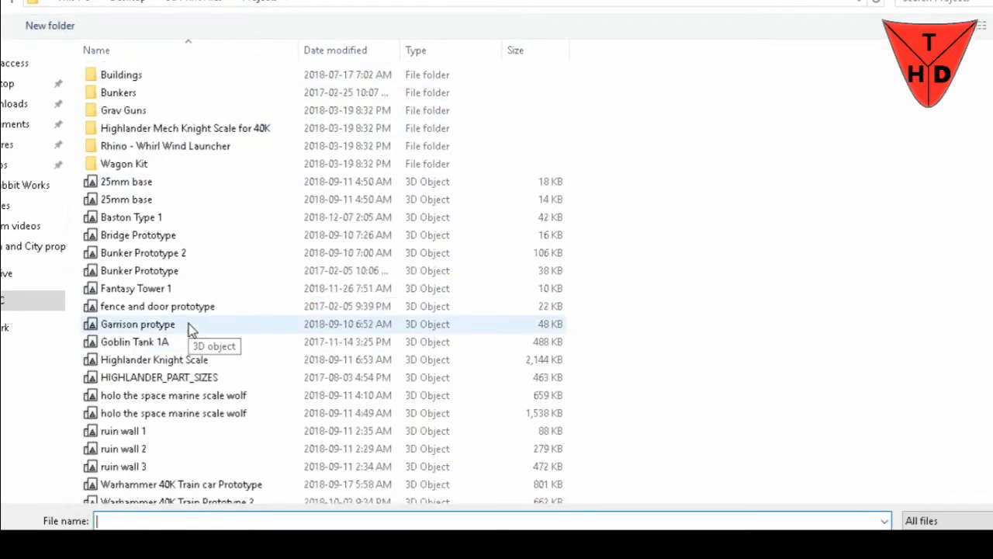
pyautogui.scroll(-1, 191, 329)
pyautogui.scroll(1, 155, 283)
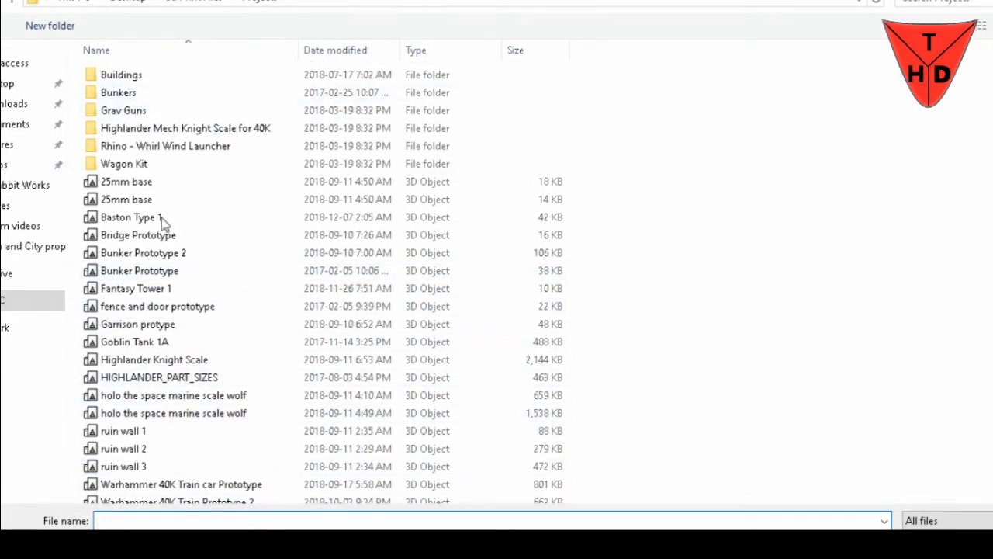
# Go up to the 3D Print Files folder and open Buildings & Stuff inside Wargaming
pyautogui.click(191, 5)
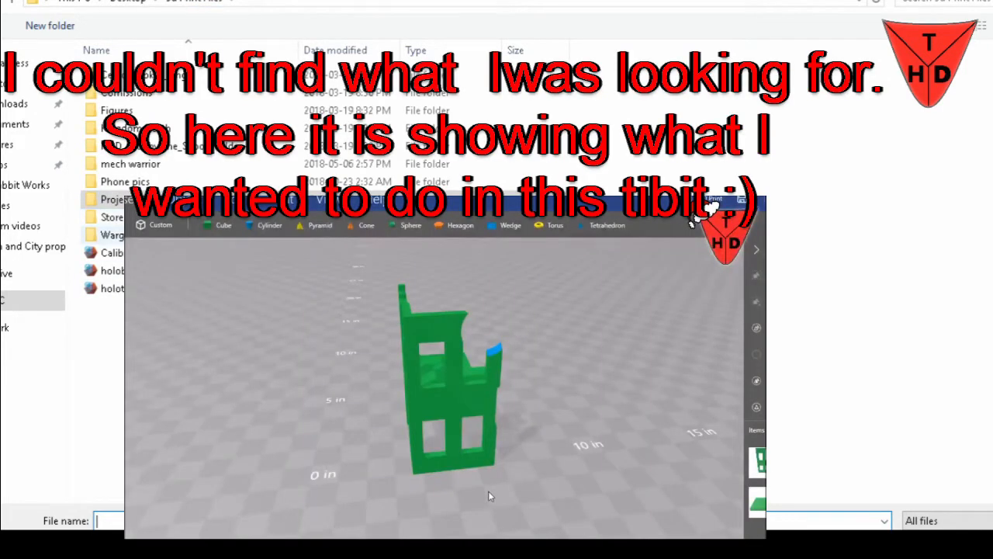
pyautogui.doubleClick(148, 236)
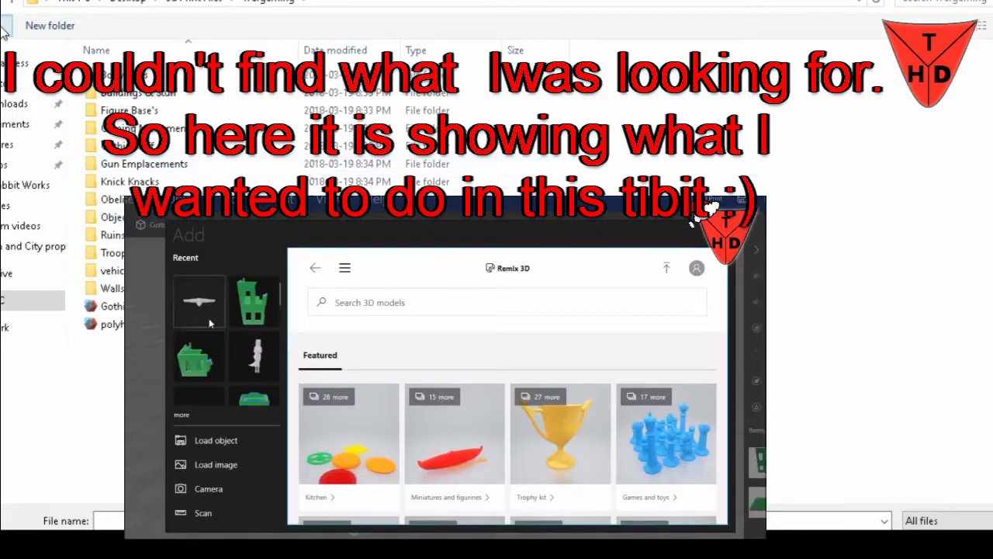
pyautogui.hotkey('alt', 'Left')
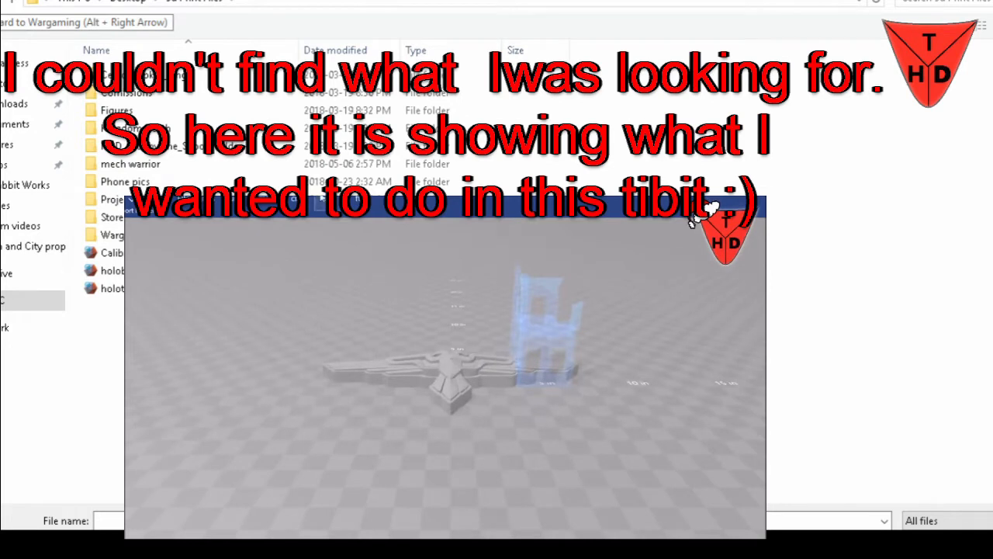
pyautogui.click(321, 199)
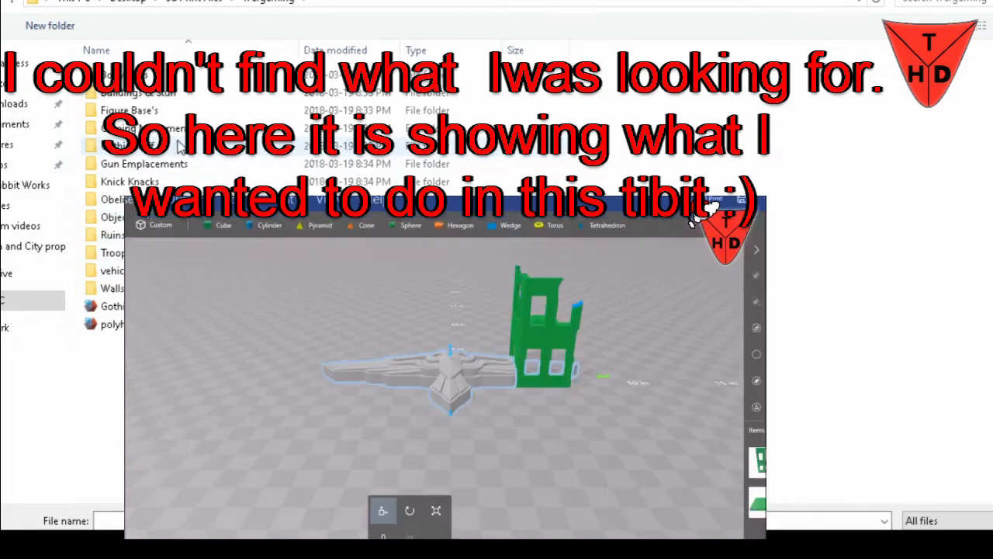
pyautogui.doubleClick(185, 94)
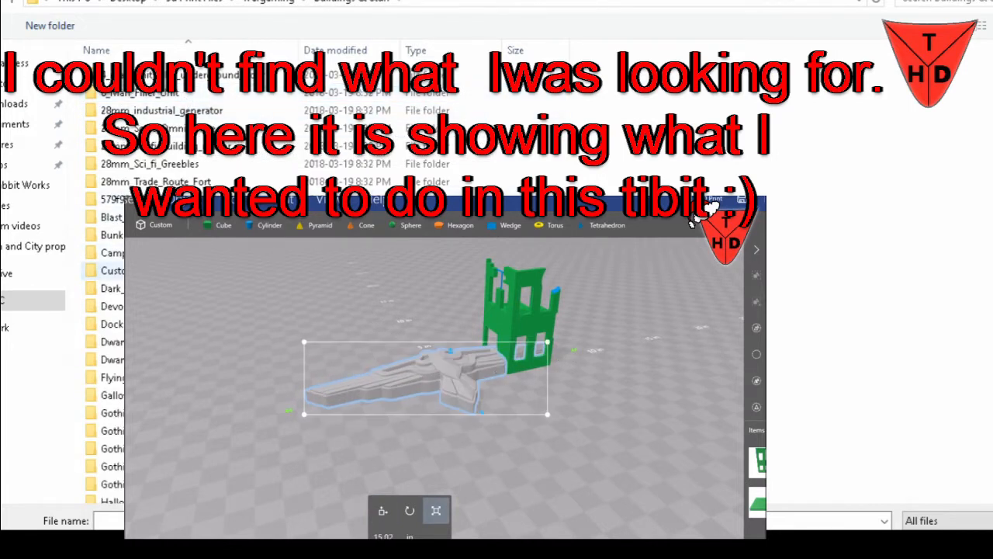
# Look through the folders in Buildings & Stuff for a model to add to the structure
pyautogui.scroll(-3, 155, 280)
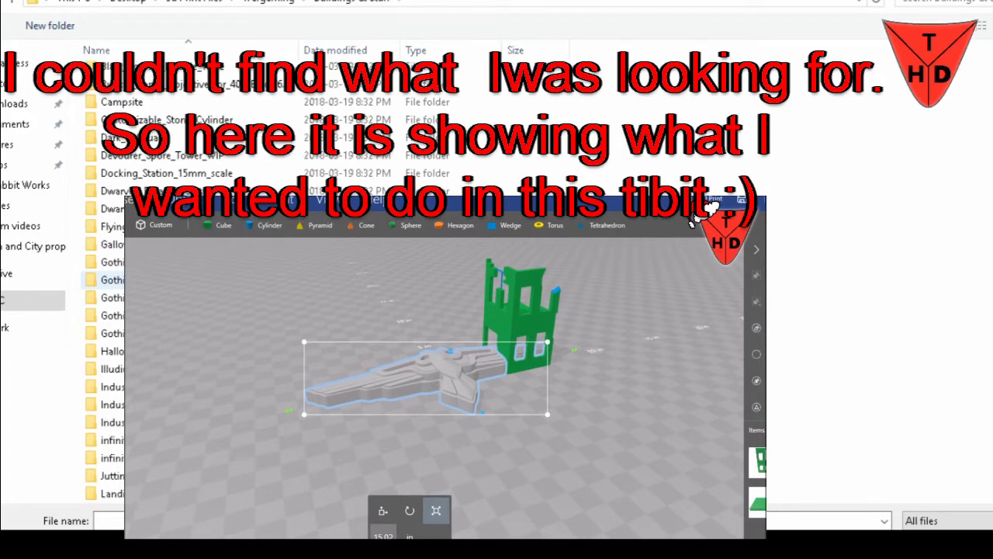
pyautogui.scroll(-2, 104, 310)
pyautogui.scroll(-1, 105, 311)
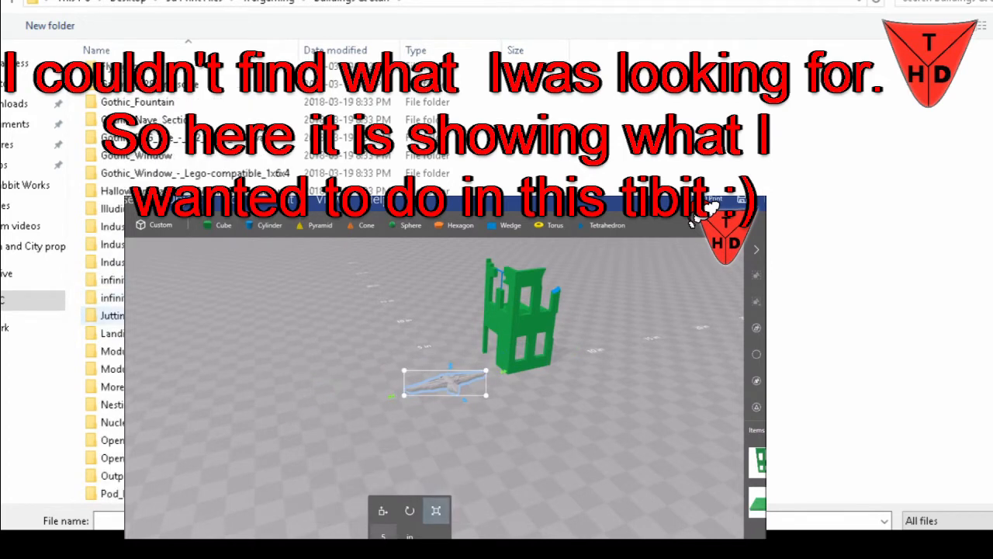
pyautogui.scroll(-1, 325, 332)
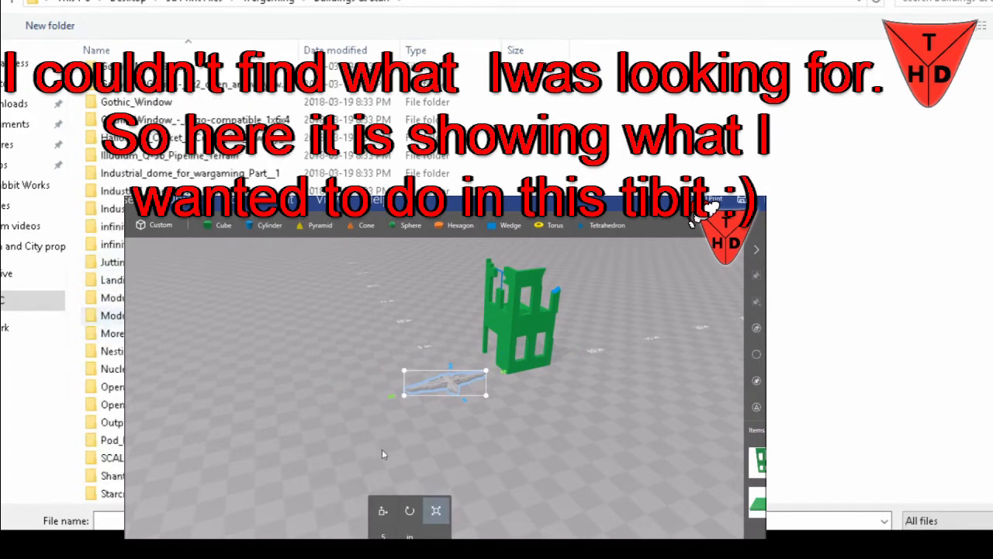
pyautogui.scroll(-2, 105, 311)
pyautogui.scroll(-2, 105, 311)
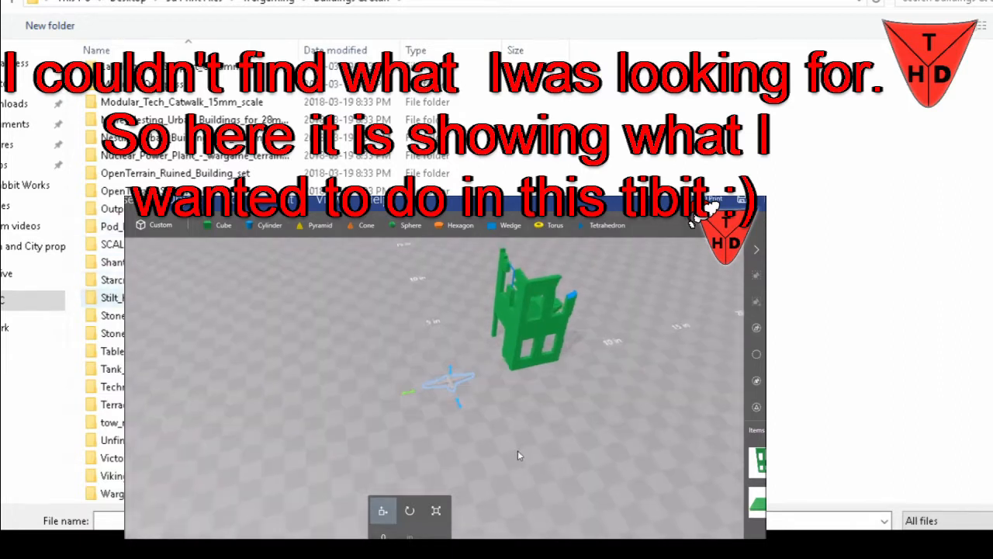
pyautogui.scroll(-2, 104, 297)
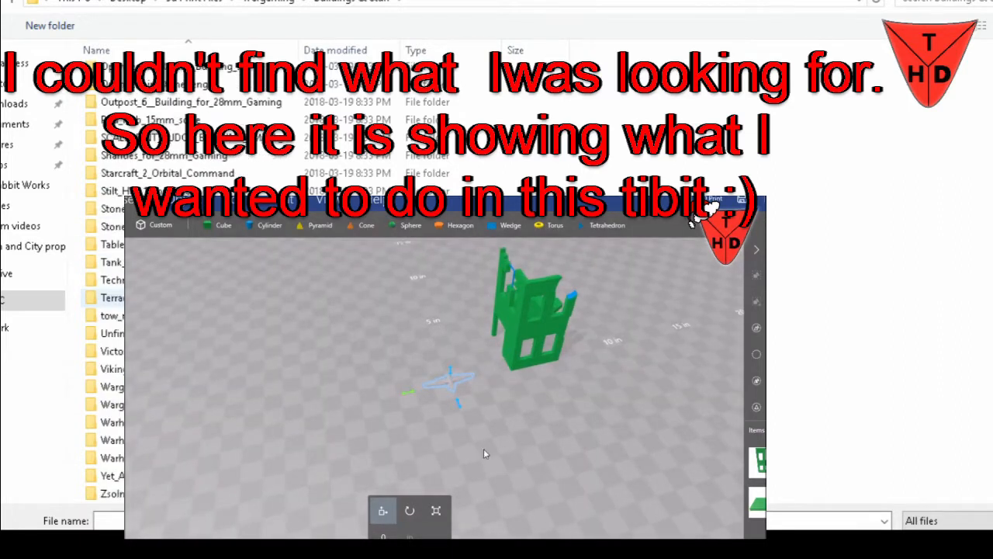
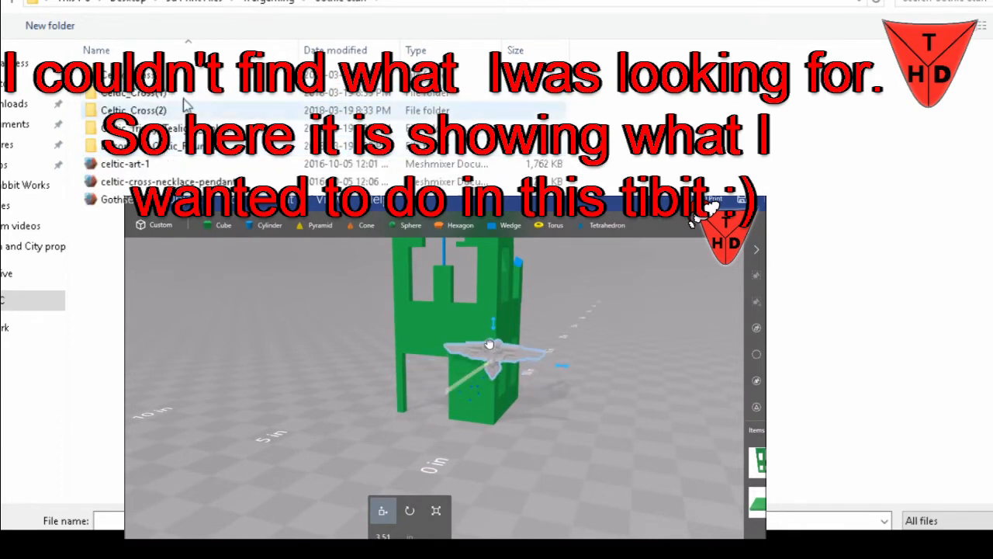
# Look through the Gaming Monument and Obelisks folders inside Wargaming for a decorative model
pyautogui.click(7, 3)
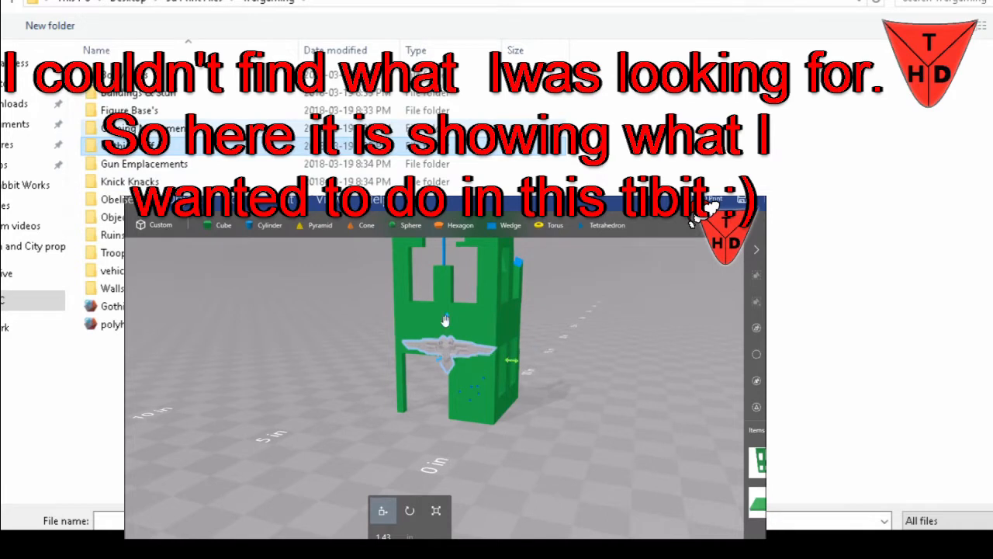
pyautogui.doubleClick(184, 130)
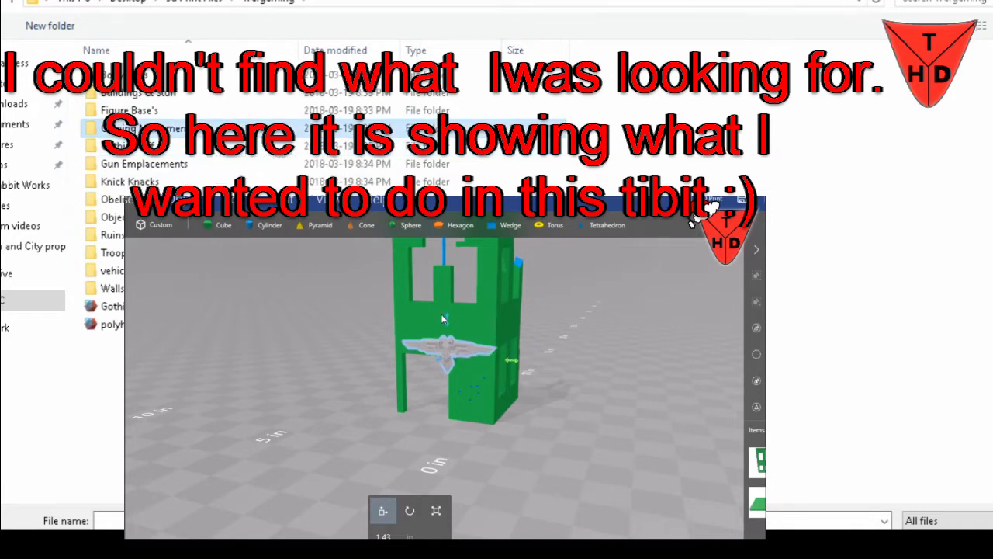
pyautogui.click(17, 4)
pyautogui.click(17, 4)
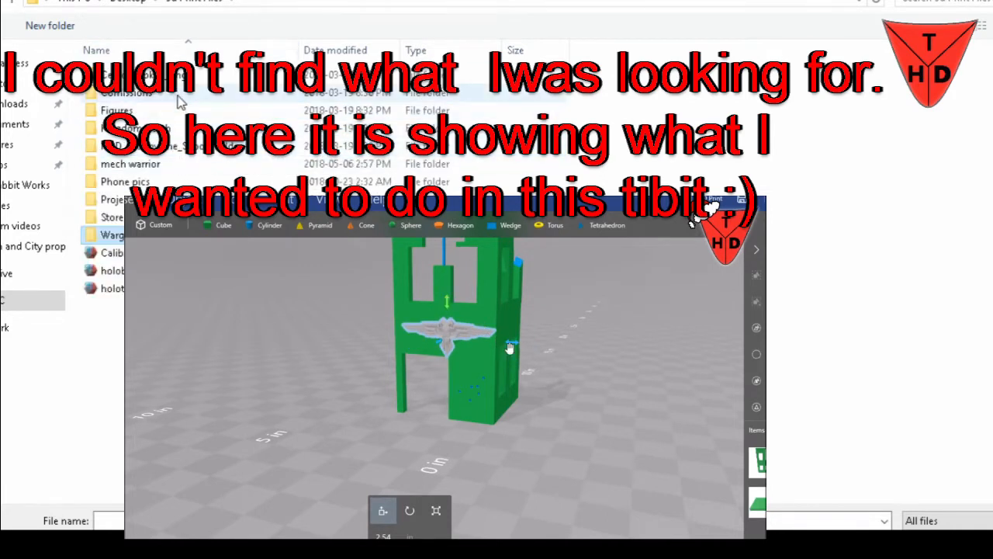
pyautogui.doubleClick(169, 235)
pyautogui.click(169, 235)
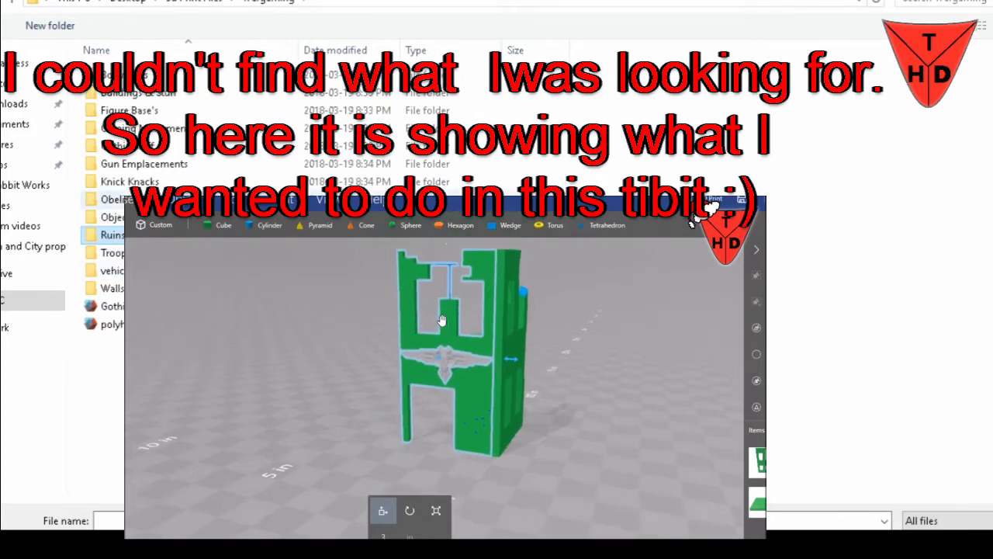
pyautogui.doubleClick(112, 199)
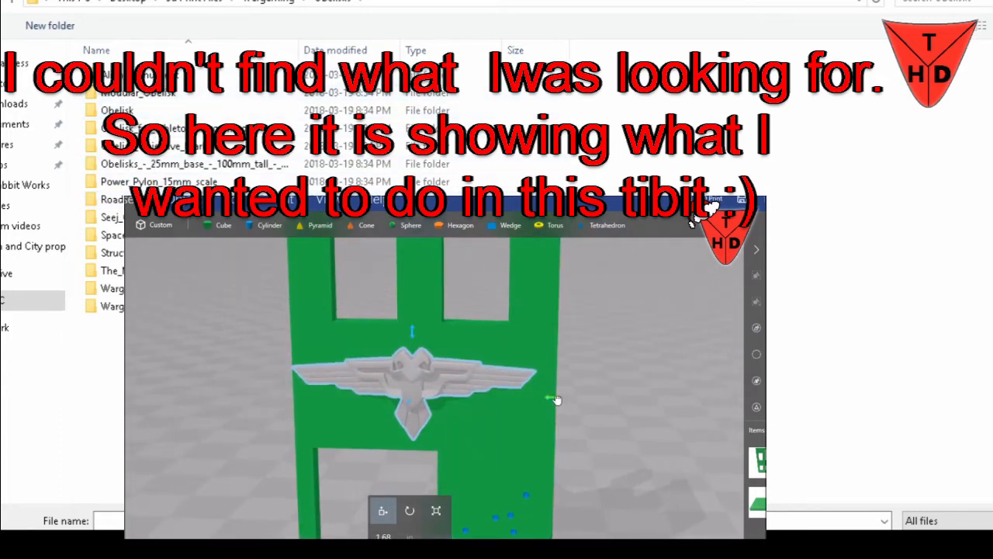
pyautogui.hotkey('alt', 'Left')
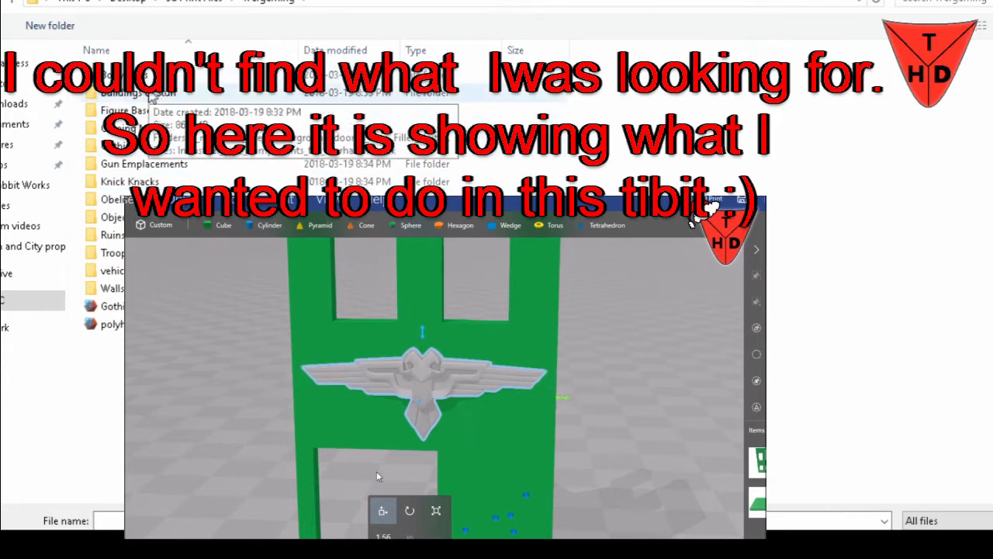
# Open Buildings & Stuff inside Wargaming and look through its folder list for a decorative model
pyautogui.doubleClick(163, 98)
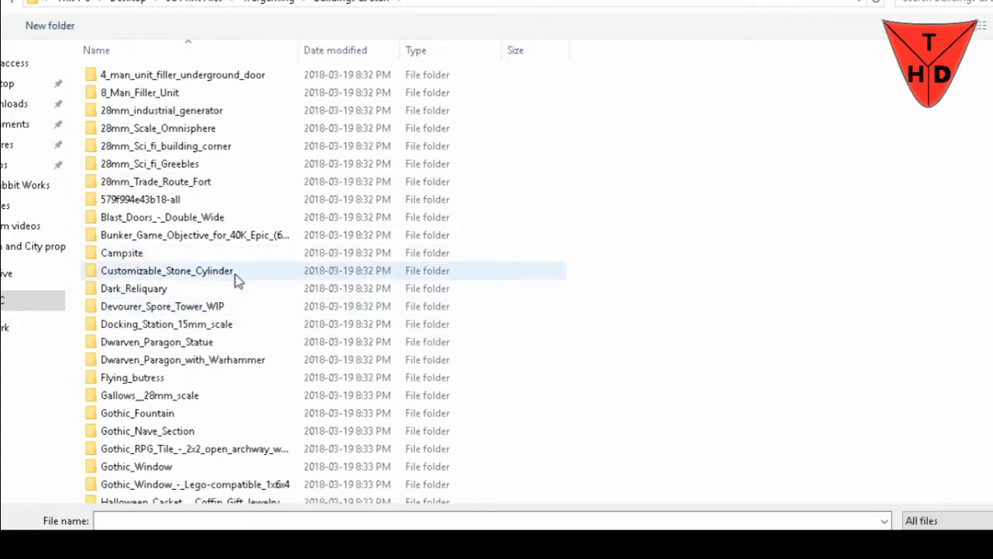
pyautogui.scroll(-10, 237, 315)
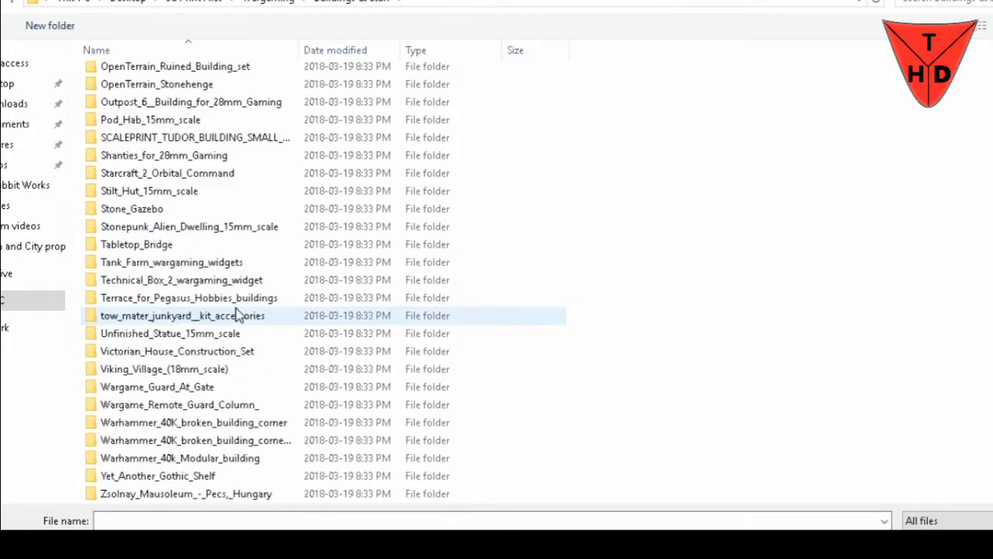
pyautogui.scroll(10, 237, 314)
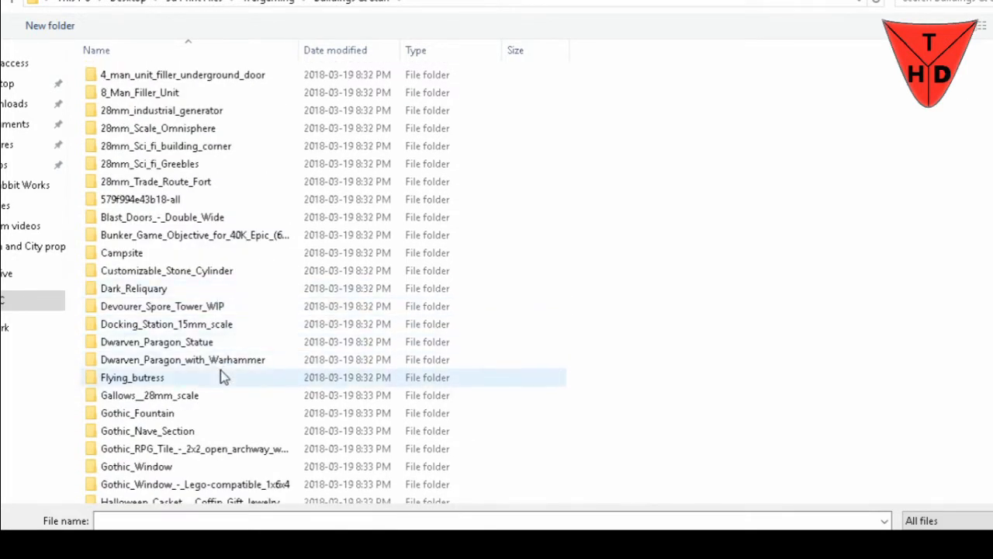
pyautogui.scroll(-1, 222, 415)
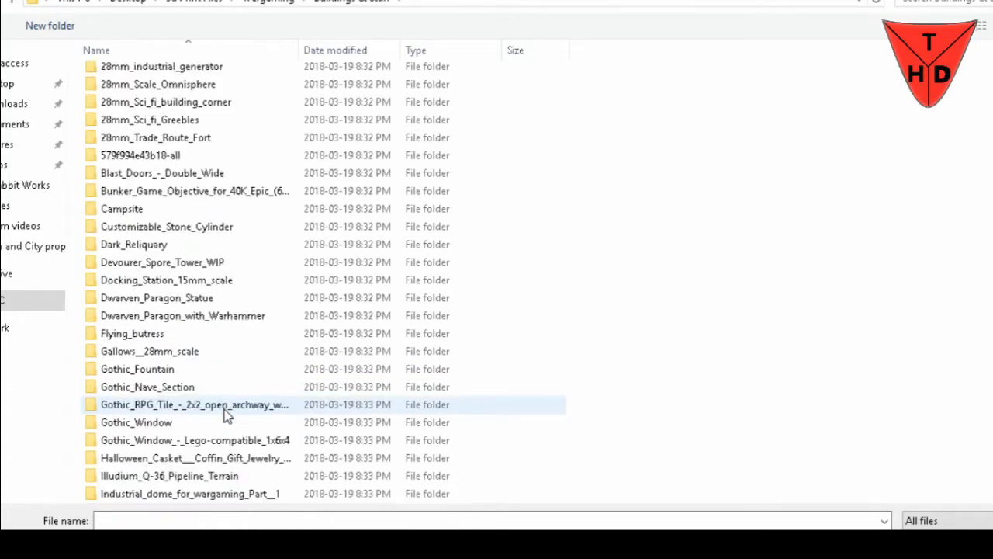
pyautogui.scroll(-1, 229, 429)
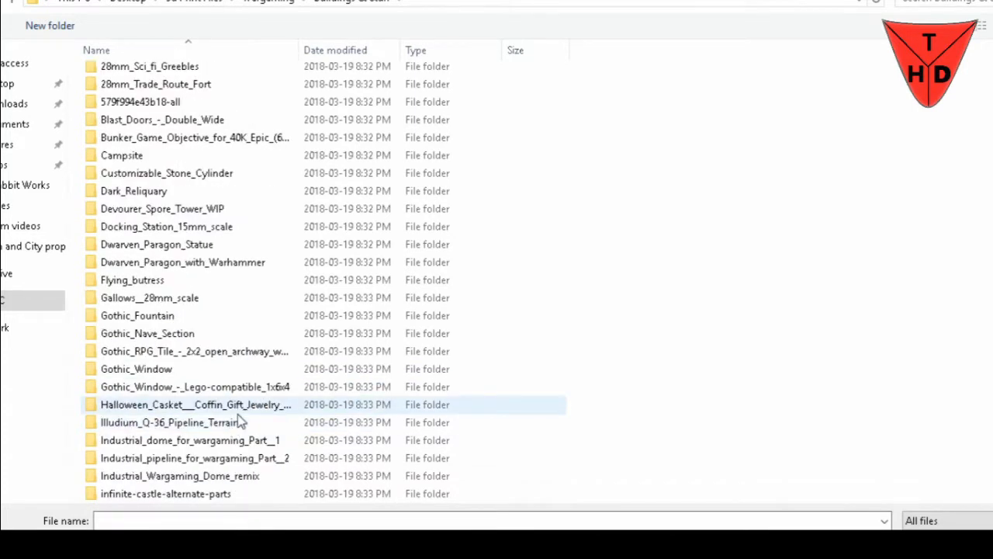
pyautogui.scroll(-1, 242, 439)
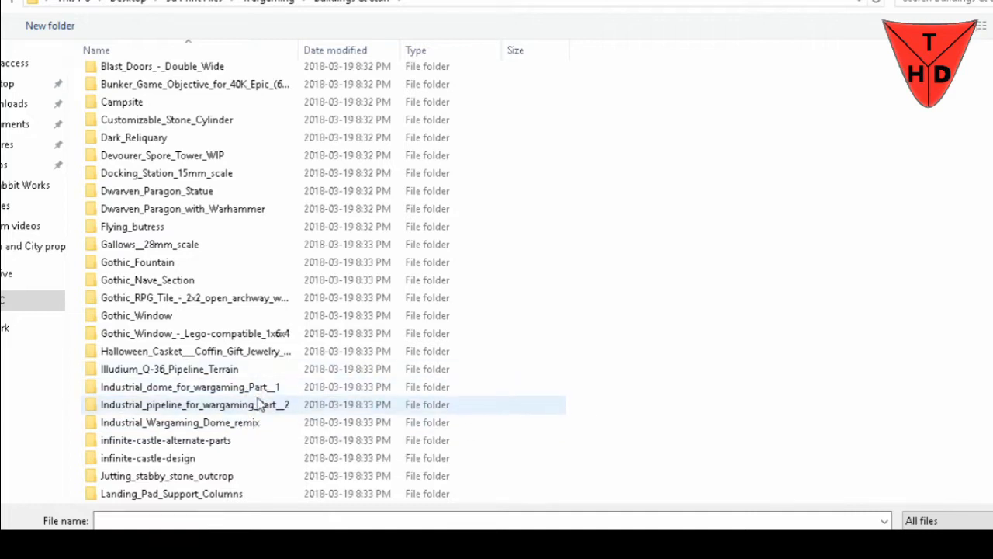
pyautogui.scroll(-1, 256, 400)
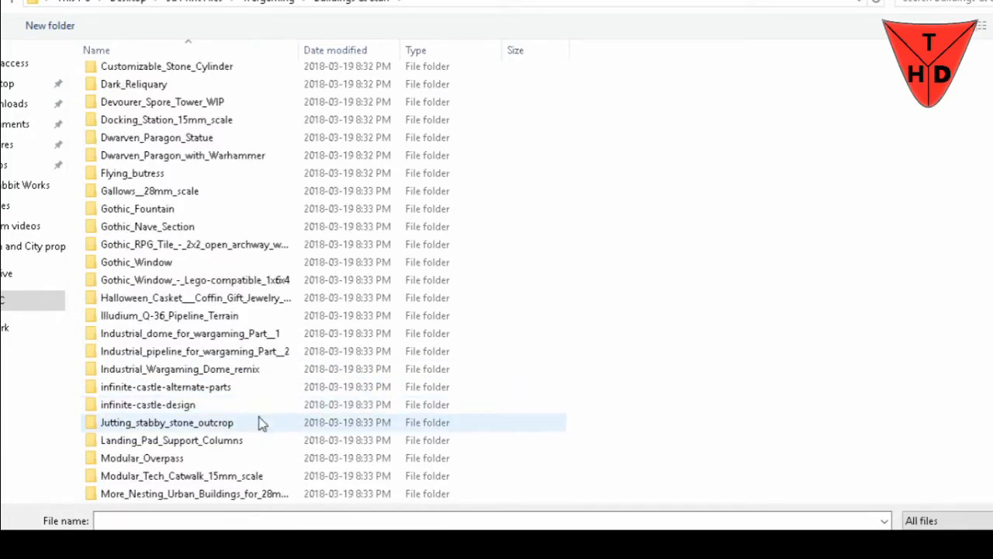
pyautogui.scroll(-1, 261, 423)
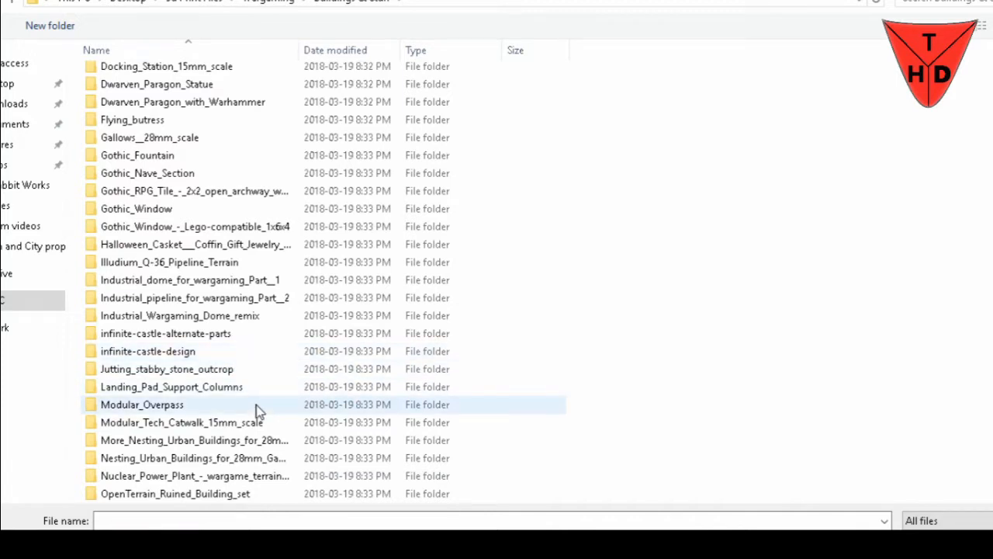
pyautogui.scroll(-1, 256, 404)
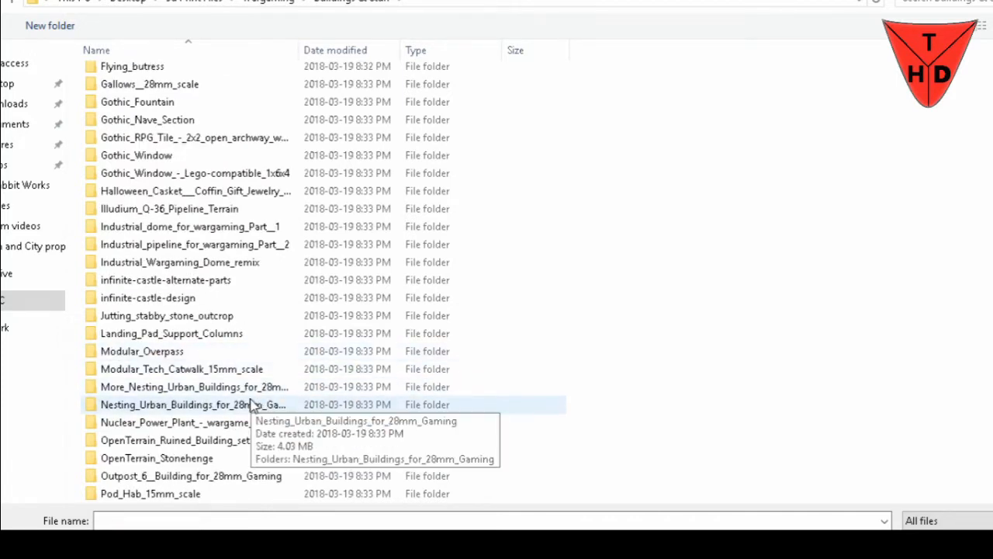
pyautogui.scroll(-1, 281, 376)
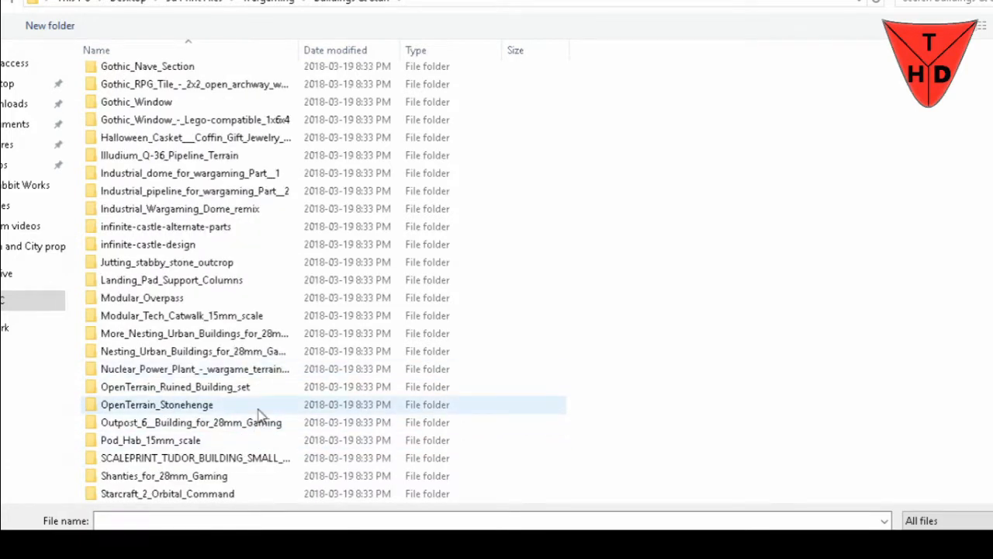
pyautogui.scroll(-1, 260, 417)
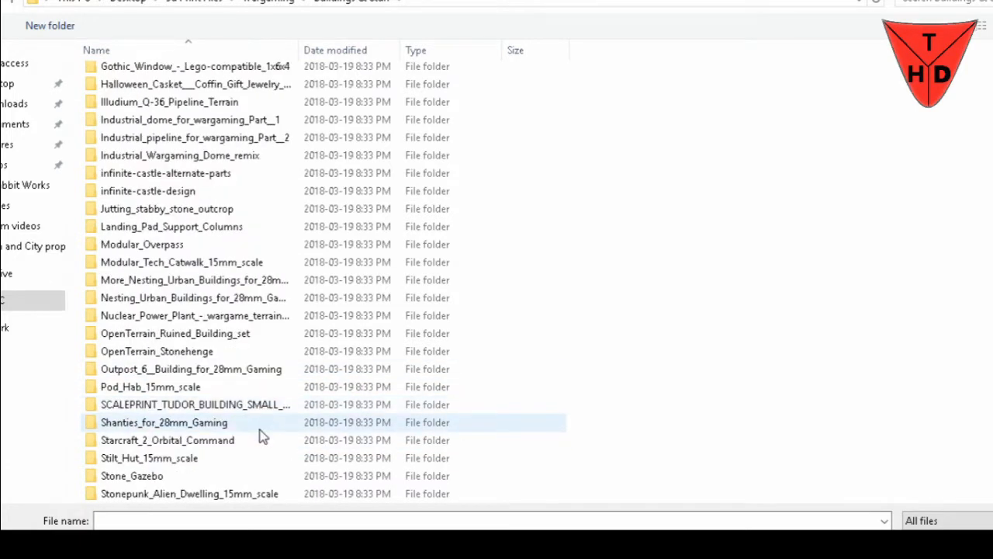
pyautogui.scroll(-1, 262, 437)
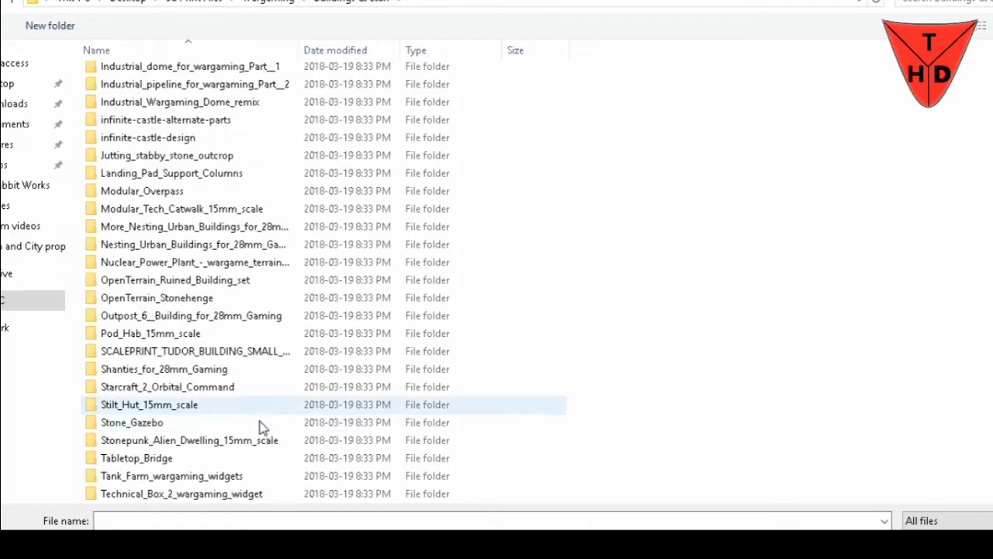
pyautogui.scroll(-1, 261, 434)
pyautogui.scroll(-1, 260, 411)
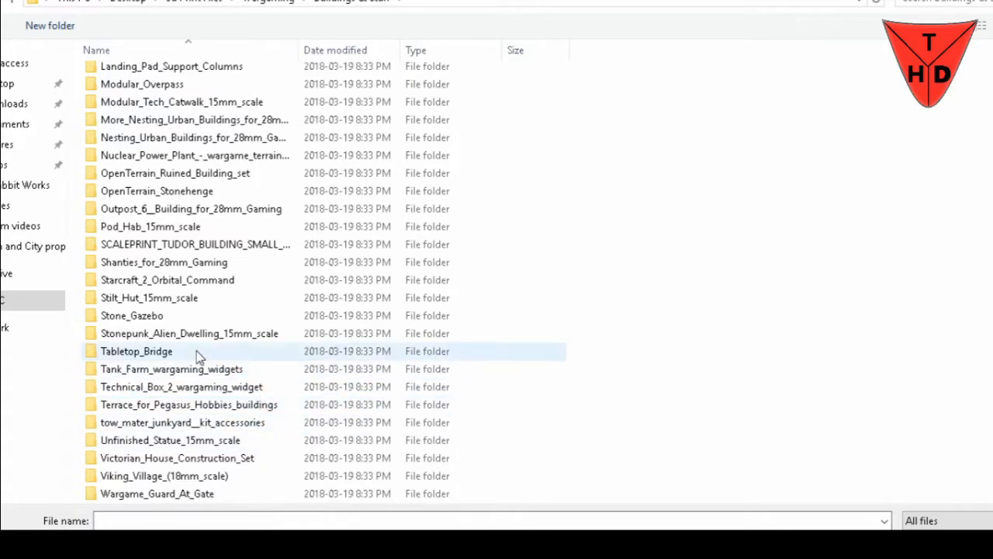
pyautogui.scroll(-1, 256, 457)
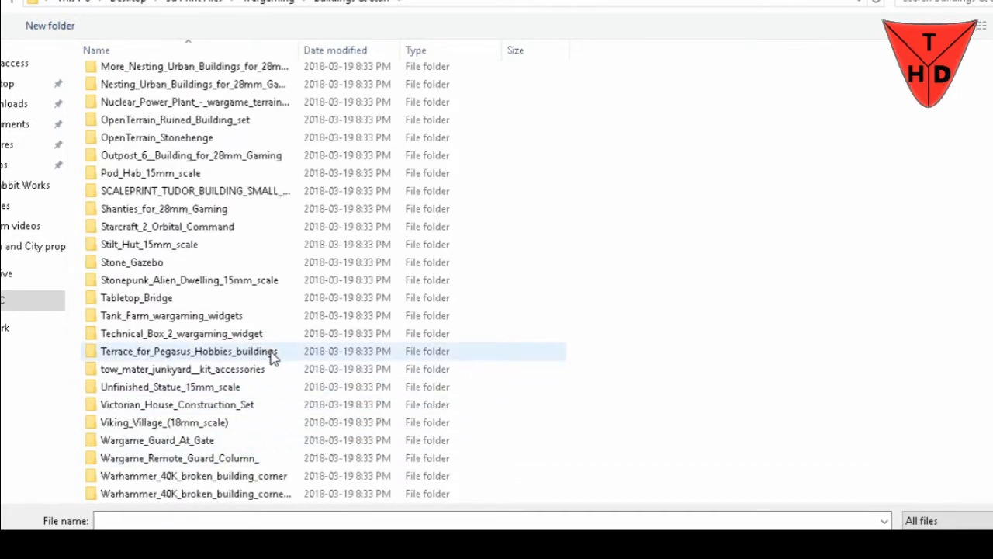
pyautogui.scroll(-1, 272, 355)
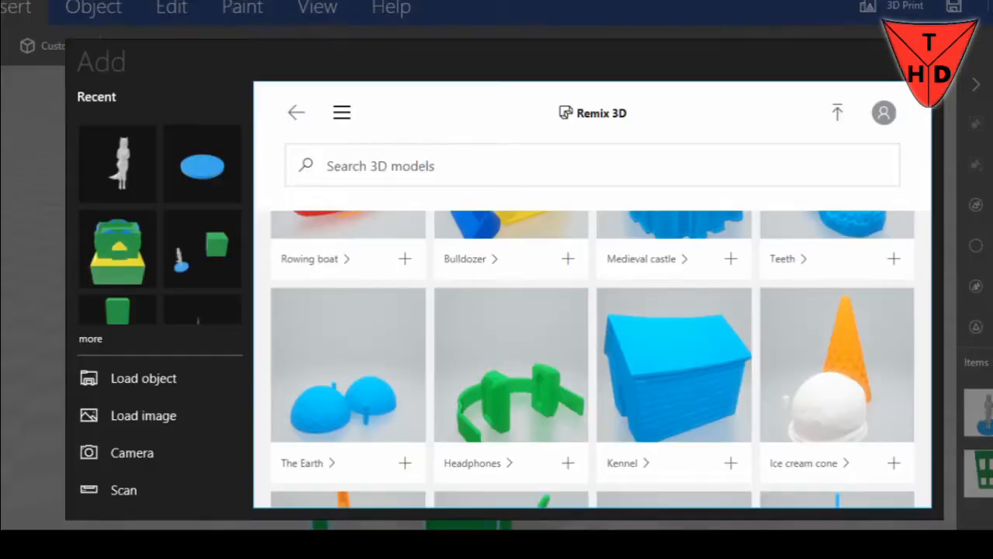
# Browse the Remix 3D Miniatures and figurines board and the recent models, and close the model picker without adding anything
pyautogui.scroll(-2, 613, 351)
pyautogui.scroll(5, 631, 350)
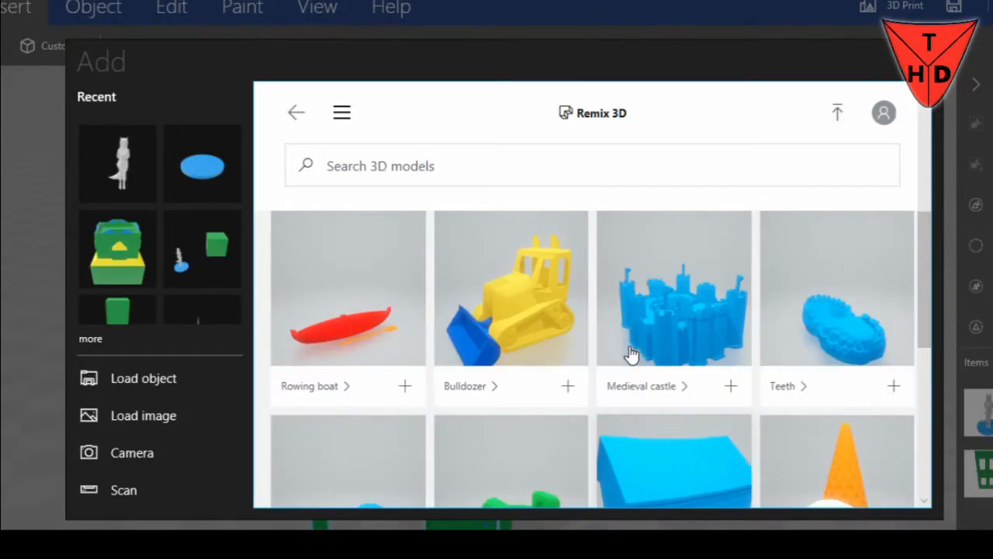
pyautogui.scroll(-2, 194, 243)
pyautogui.scroll(-8, 194, 243)
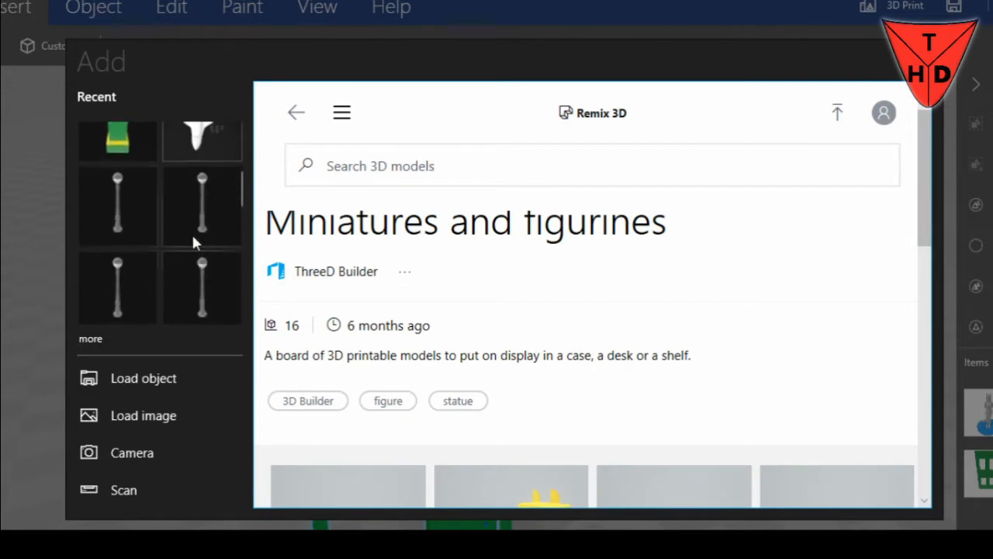
pyautogui.scroll(-8, 193, 243)
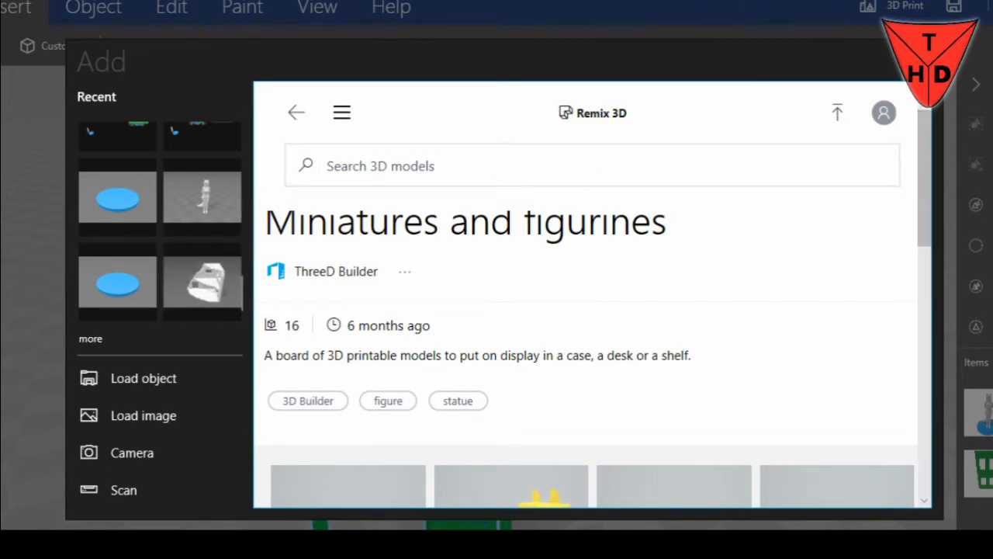
pyautogui.click(924, 60)
# Examine the green structure from the front, the side and above
pyautogui.scroll(-2, 617, 378)
pyautogui.moveTo(608, 412); pyautogui.dragTo(679, 293, button='right')
pyautogui.moveTo(622, 343); pyautogui.dragTo(596, 330)
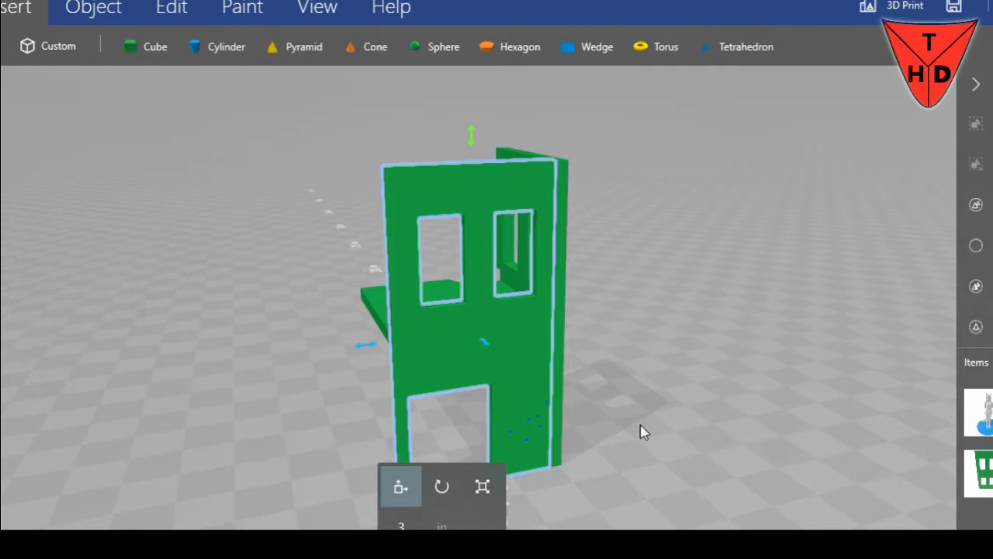
pyautogui.moveTo(671, 405); pyautogui.dragTo(557, 425, button='right')
pyautogui.moveTo(606, 419); pyautogui.dragTo(352, 435)
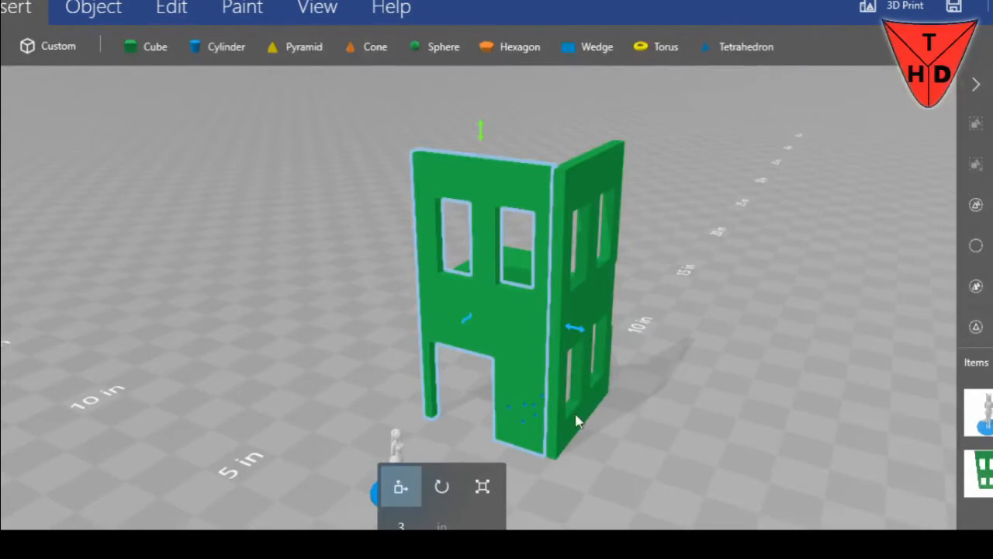
pyautogui.moveTo(576, 420); pyautogui.dragTo(494, 487)
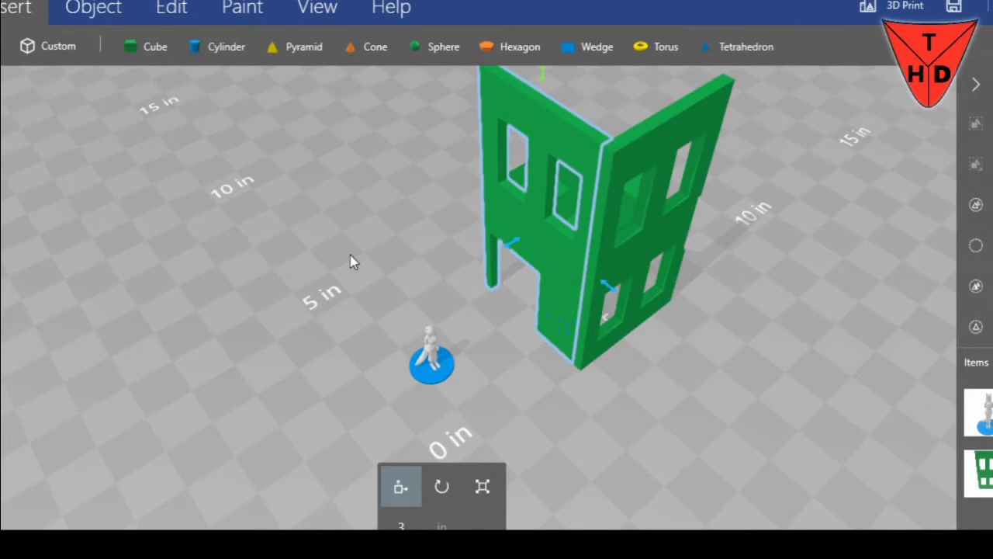
pyautogui.moveTo(321, 263); pyautogui.dragTo(700, 216)
# Add a cylinder and move it along the outside of the structure's side wall towards its far end
pyautogui.click(196, 45)
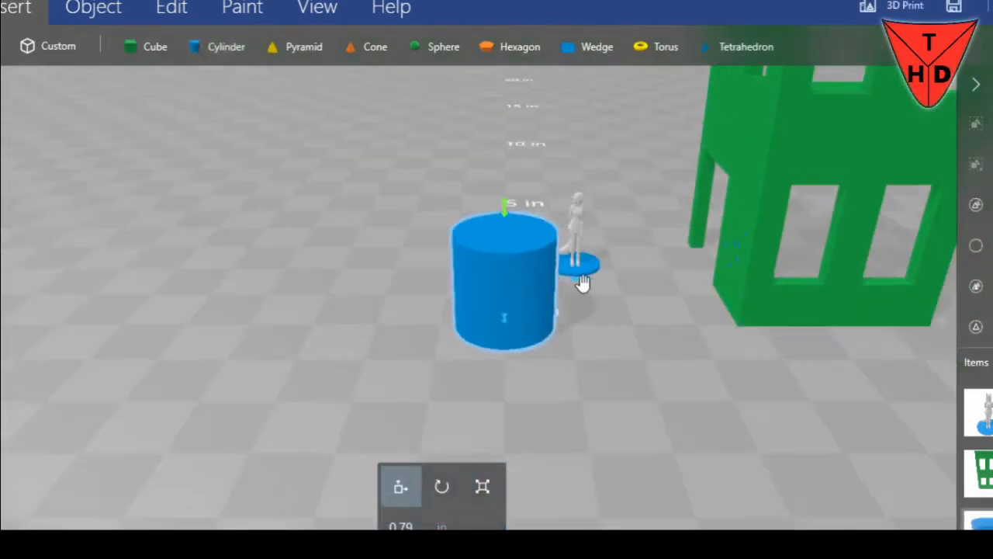
pyautogui.moveTo(581, 280); pyautogui.dragTo(842, 295)
pyautogui.moveTo(756, 330); pyautogui.dragTo(810, 323)
pyautogui.moveTo(801, 360); pyautogui.dragTo(841, 402, button='right')
pyautogui.moveTo(841, 402); pyautogui.dragTo(388, 362)
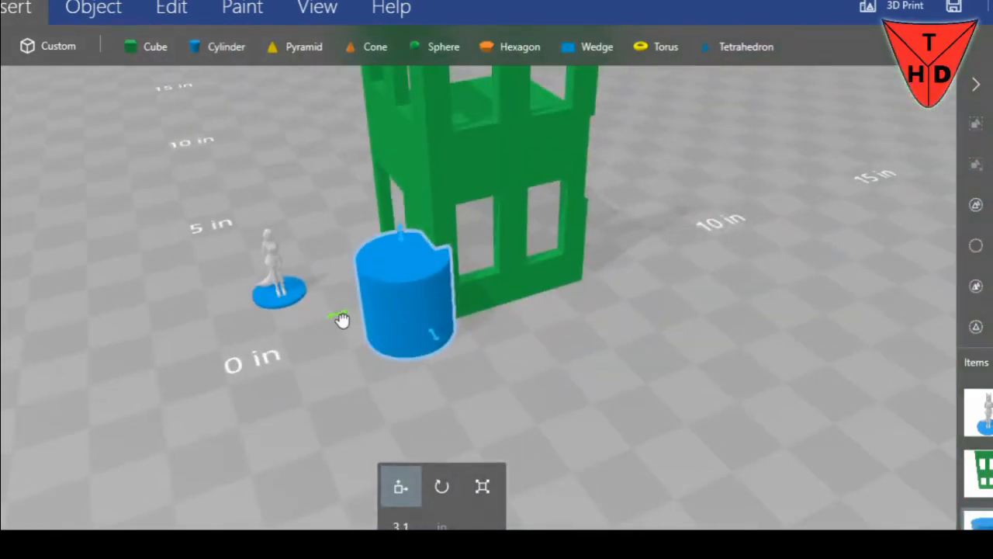
pyautogui.moveTo(342, 318); pyautogui.dragTo(503, 323)
# Raise the cylinder to a height of about 6.4 in, at the upper outer corner of the side wall
pyautogui.moveTo(564, 197); pyautogui.dragTo(594, 93)
pyautogui.moveTo(695, 184); pyautogui.dragTo(671, 412, button='right')
pyautogui.moveTo(571, 265); pyautogui.dragTo(563, 78)
pyautogui.moveTo(716, 287); pyautogui.dragTo(714, 337, button='right')
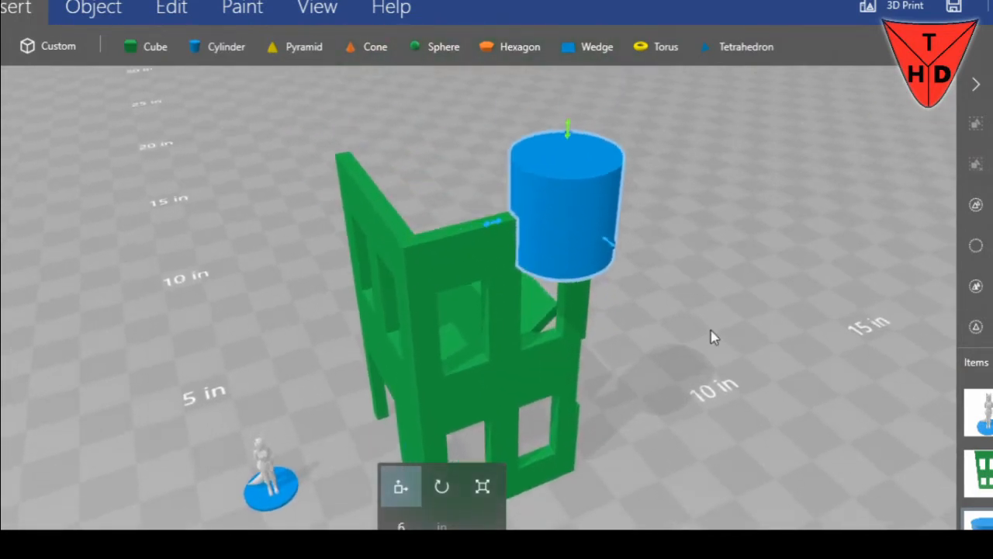
pyautogui.moveTo(568, 128); pyautogui.dragTo(582, 97)
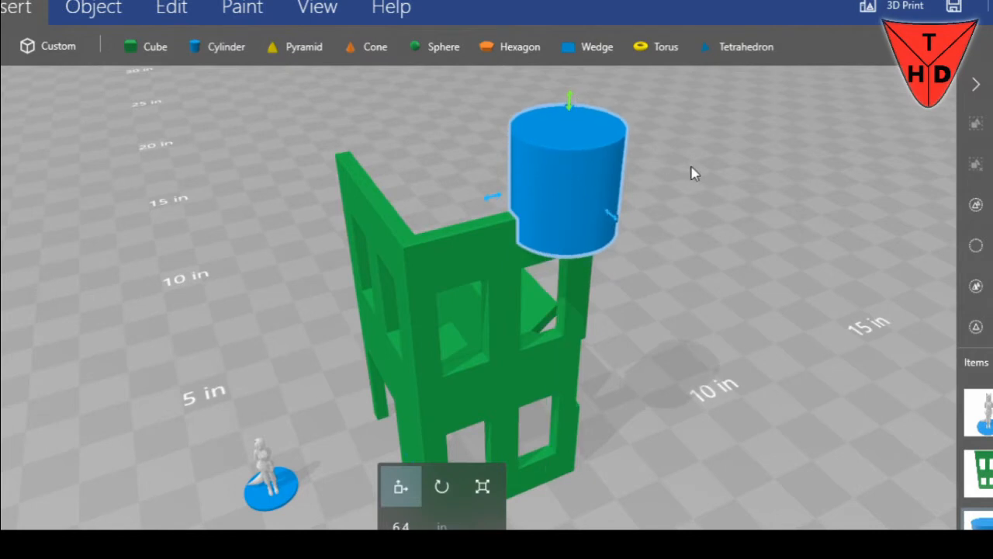
# Rotate the cylinder about 90 degrees onto its side so its axis runs through the side wall, and return to moving it
pyautogui.moveTo(692, 173); pyautogui.dragTo(548, 204, button='right')
pyautogui.click(442, 486)
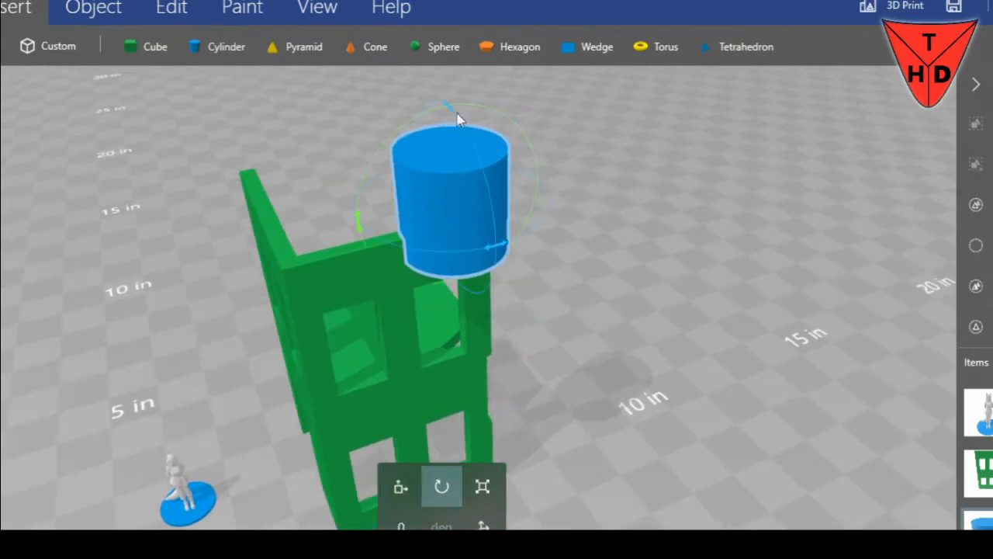
pyautogui.moveTo(469, 134)
pyautogui.mouseDown()
pyautogui.moveTo(526, 187)
pyautogui.moveTo(475, 138)
pyautogui.mouseUp()
pyautogui.moveTo(484, 188); pyautogui.dragTo(525, 270)
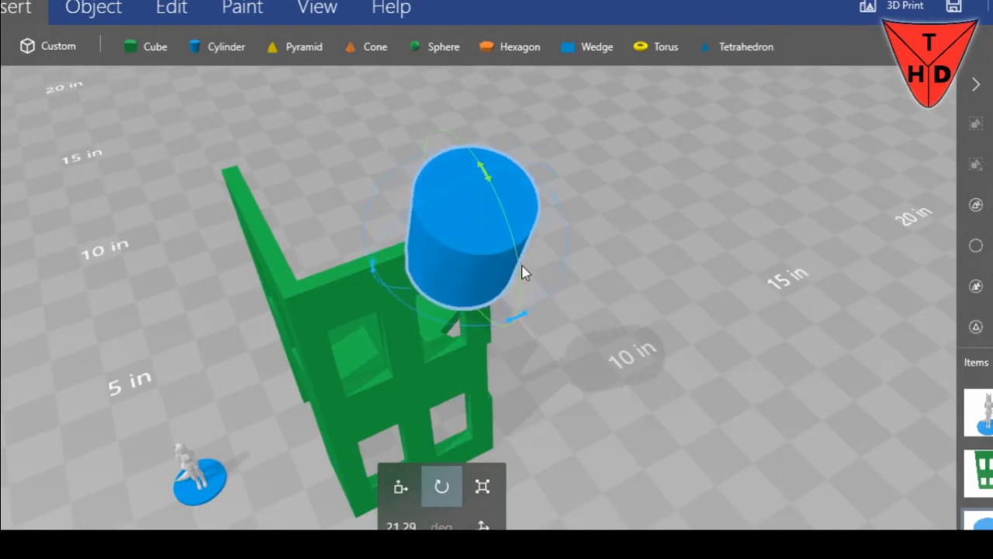
pyautogui.click(409, 528)
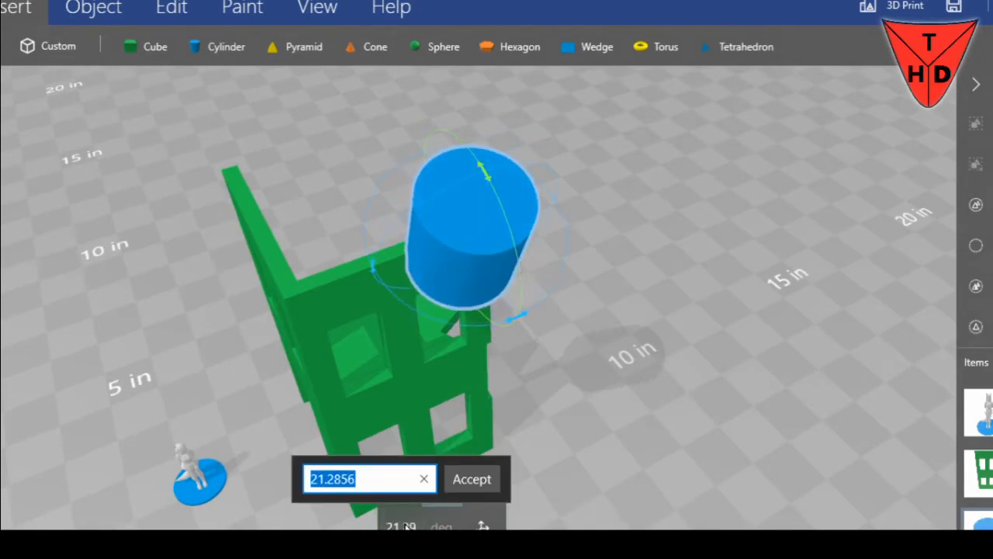
pyautogui.write('90')
pyautogui.press('Return')
pyautogui.moveTo(521, 461); pyautogui.dragTo(733, 190, button='right')
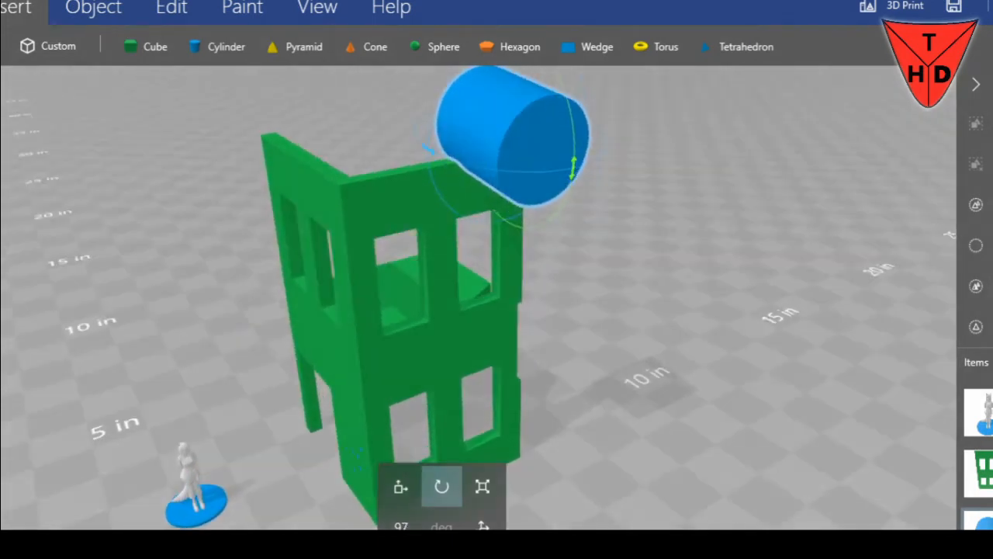
pyautogui.click(401, 487)
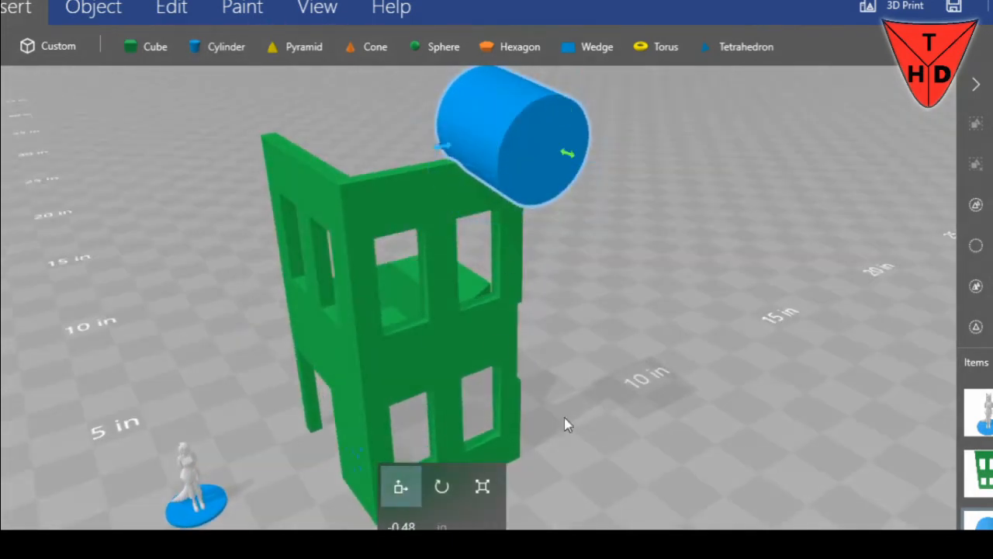
# Lower the cylinder to a height of about 5.4 in at the side wall's upper outer corner and adjust its tilt slightly
pyautogui.moveTo(563, 422); pyautogui.dragTo(681, 359, button='right')
pyautogui.moveTo(508, 134); pyautogui.dragTo(508, 209)
pyautogui.moveTo(645, 225); pyautogui.dragTo(570, 196)
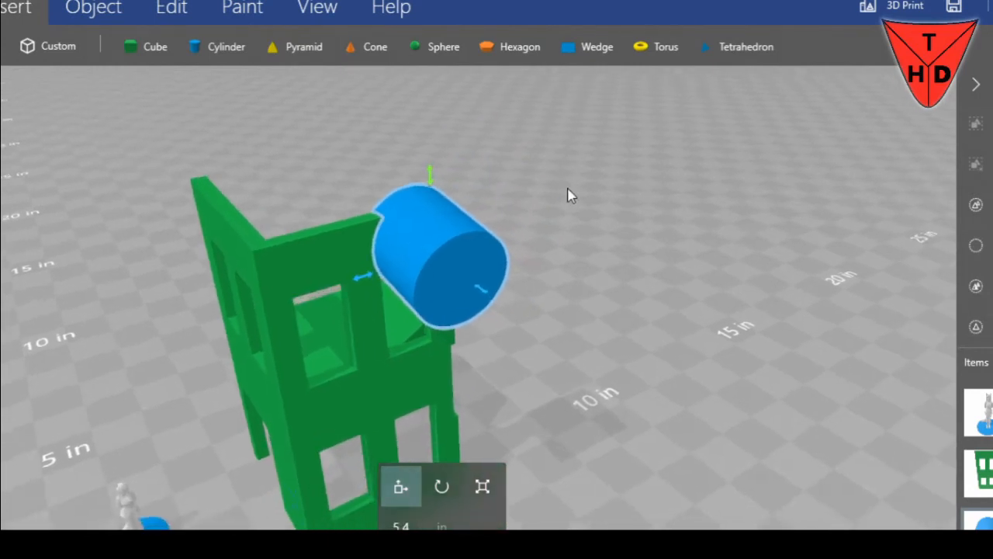
pyautogui.click(441, 487)
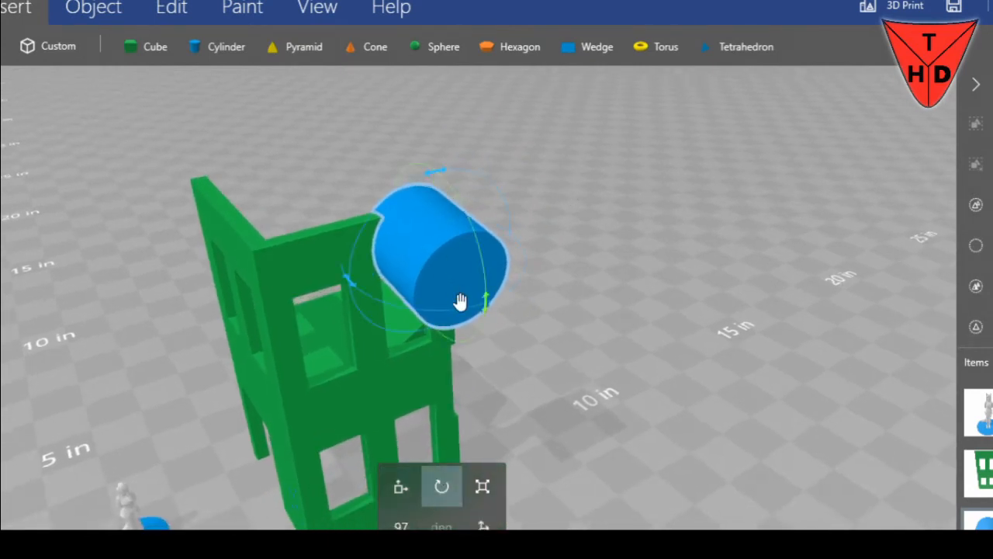
pyautogui.moveTo(483, 302); pyautogui.dragTo(508, 363)
# Shift the cylinder to about -0.07 in so it passes through the side wall, and subtract it from the wall's upper corner
pyautogui.click(401, 485)
pyautogui.moveTo(488, 295); pyautogui.dragTo(476, 285)
pyautogui.moveTo(605, 304); pyautogui.dragTo(568, 296)
pyautogui.click(172, 8)
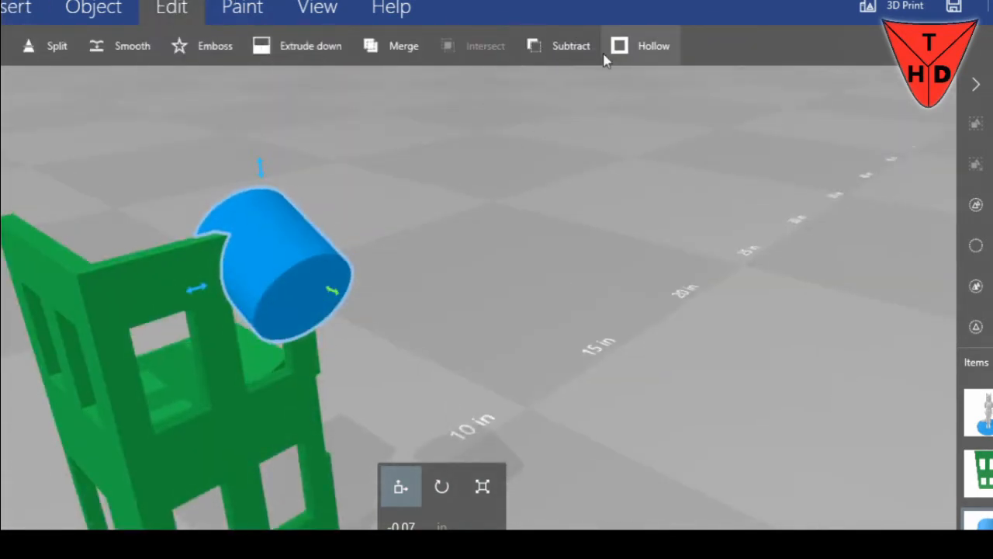
pyautogui.click(580, 46)
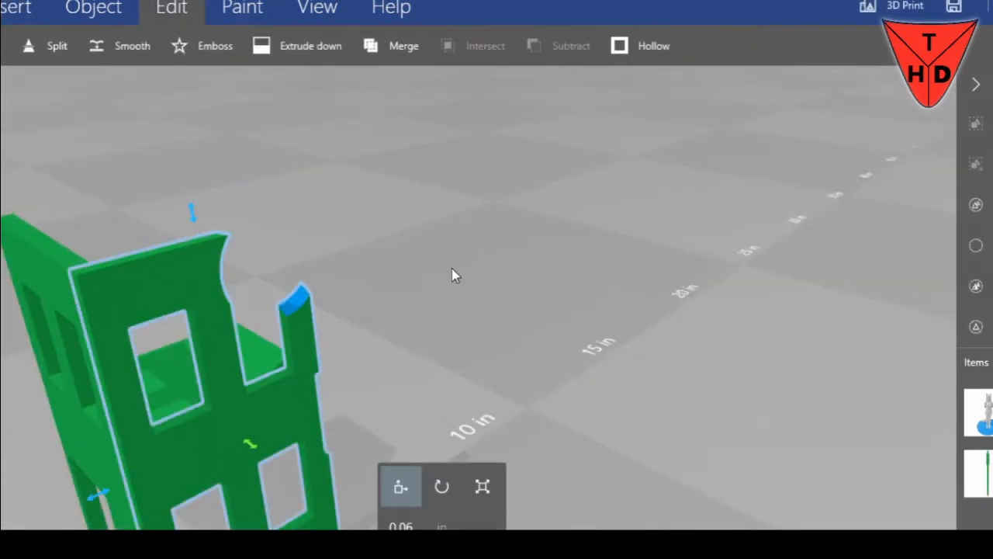
pyautogui.moveTo(453, 272); pyautogui.dragTo(620, 301)
pyautogui.moveTo(502, 295); pyautogui.dragTo(643, 266)
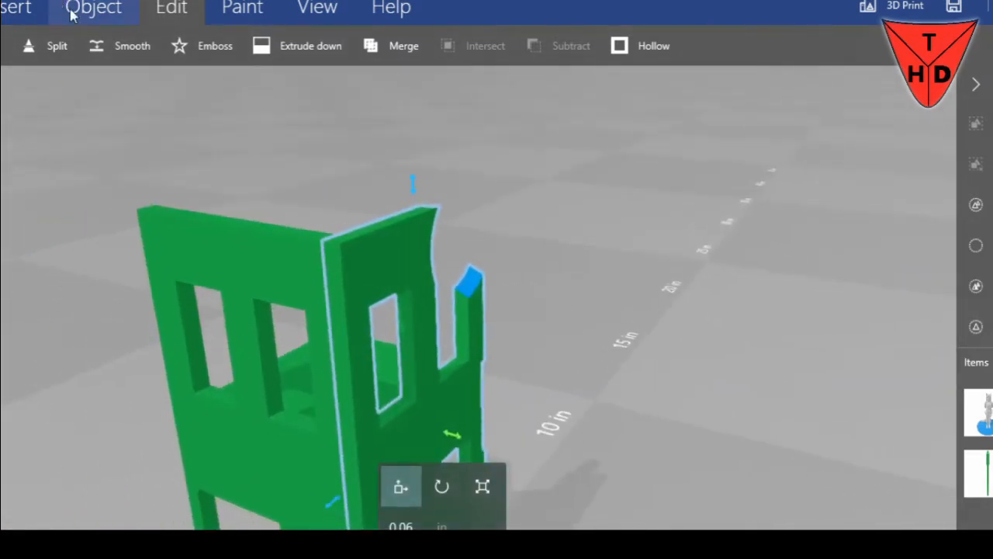
# Add a cube in front of the structure, beside the figure
pyautogui.click(23, 10)
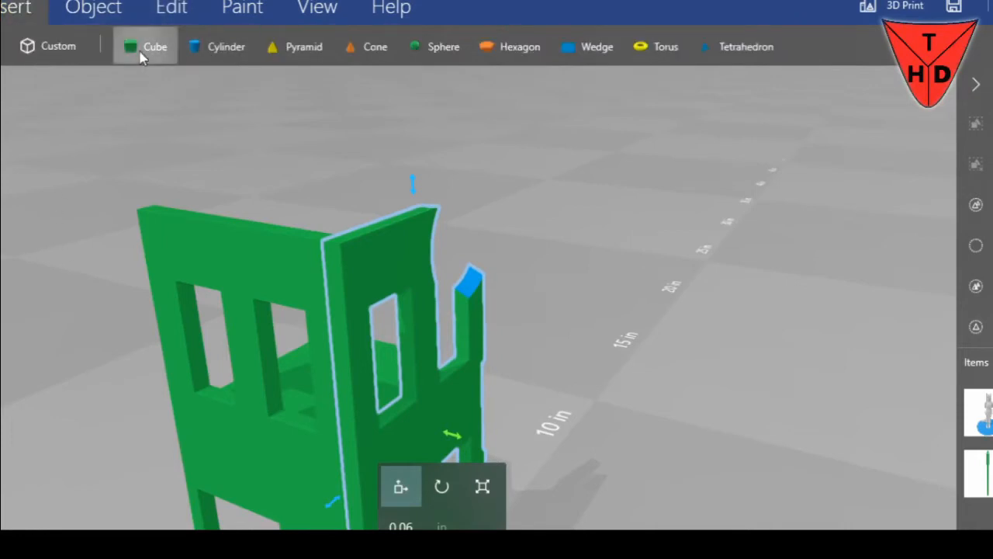
pyautogui.click(145, 48)
pyautogui.scroll(-4, 233, 227)
pyautogui.moveTo(300, 265); pyautogui.dragTo(450, 366, button='right')
pyautogui.moveTo(452, 367); pyautogui.dragTo(482, 225)
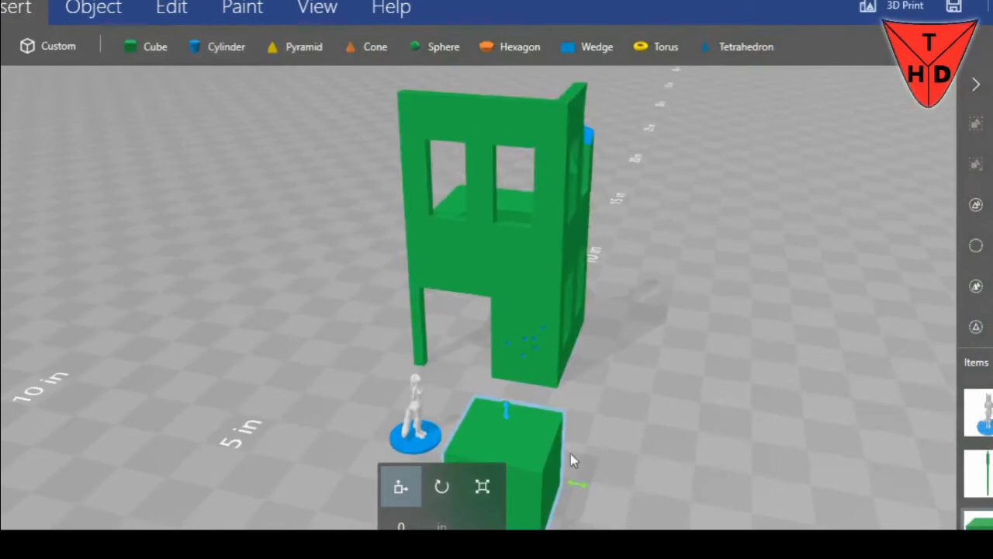
# Raise the cube to the top storey and move it back to about 3.89 in, into the front wall beside the corner
pyautogui.moveTo(516, 419); pyautogui.dragTo(530, 315)
pyautogui.click(581, 153)
pyautogui.click(512, 412)
pyautogui.moveTo(507, 373); pyautogui.dragTo(515, 328)
pyautogui.click(551, 142)
pyautogui.click(506, 400)
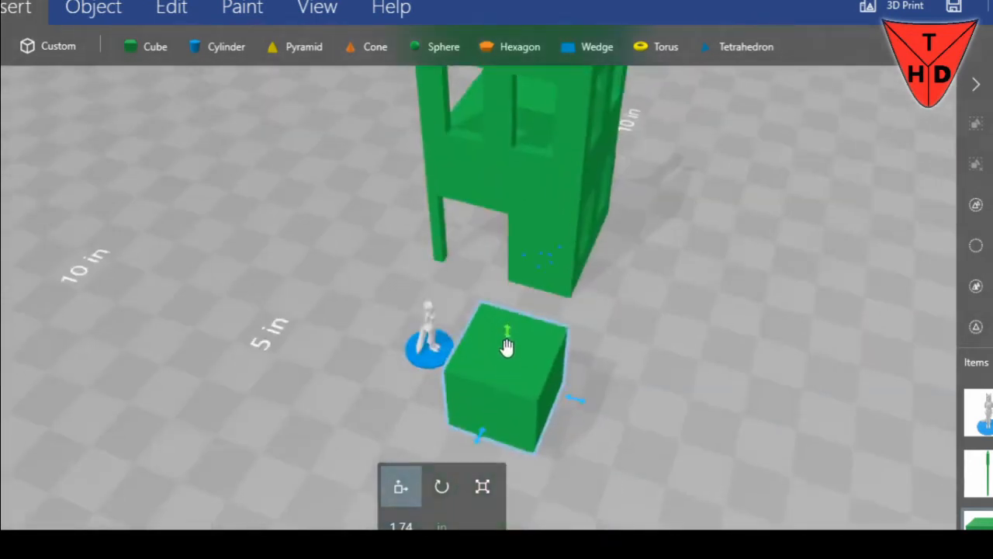
pyautogui.moveTo(505, 330); pyautogui.dragTo(690, 186)
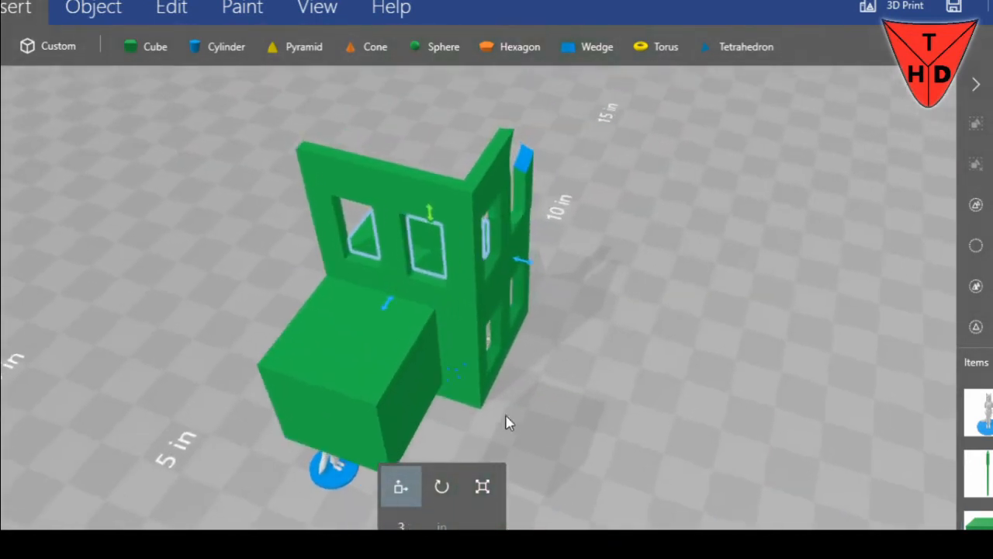
pyautogui.moveTo(313, 444); pyautogui.dragTo(504, 263)
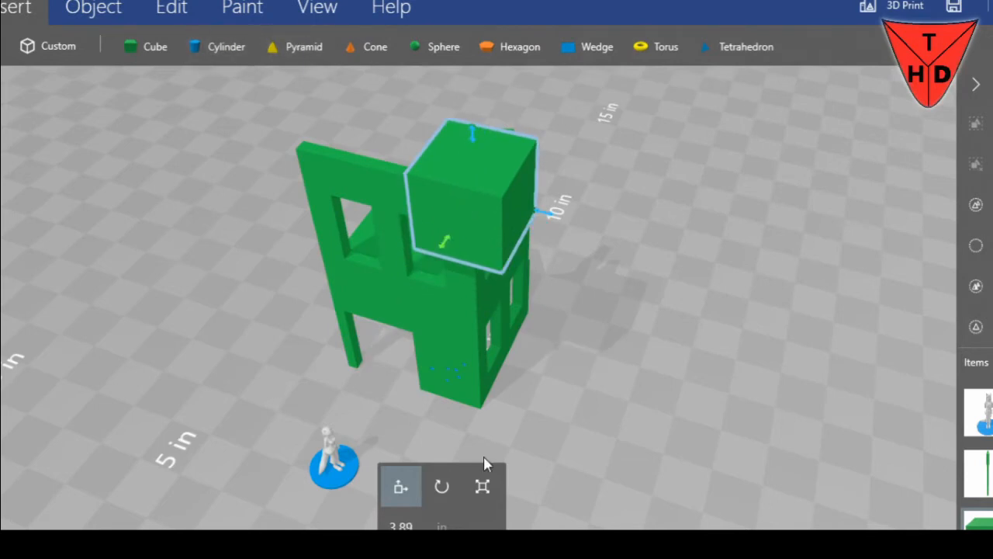
# Resize the cube into a narrower block about 1.05 in wide
pyautogui.click(482, 486)
pyautogui.moveTo(550, 216); pyautogui.dragTo(491, 209)
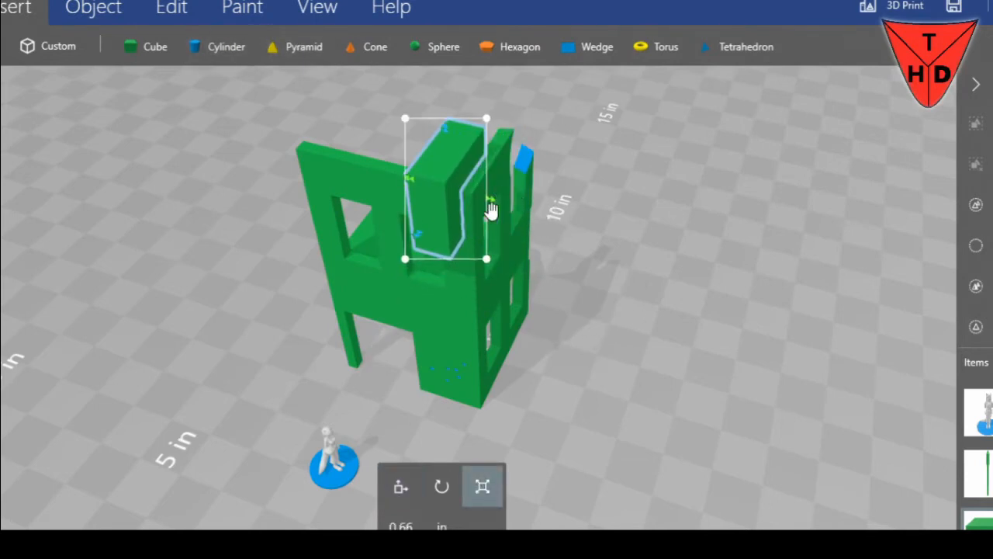
pyautogui.moveTo(426, 242); pyautogui.dragTo(524, 200)
pyautogui.moveTo(722, 434); pyautogui.dragTo(767, 348)
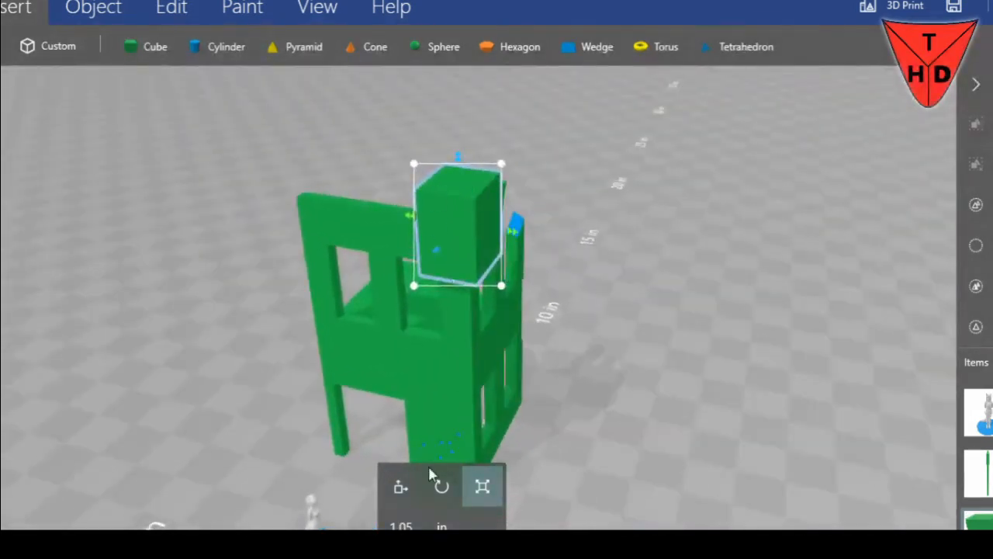
# Move the block to about 1.68 in, over the middle of the front wall's top edge, and lower it to about 5.42 in
pyautogui.click(400, 485)
pyautogui.moveTo(503, 232); pyautogui.dragTo(437, 224)
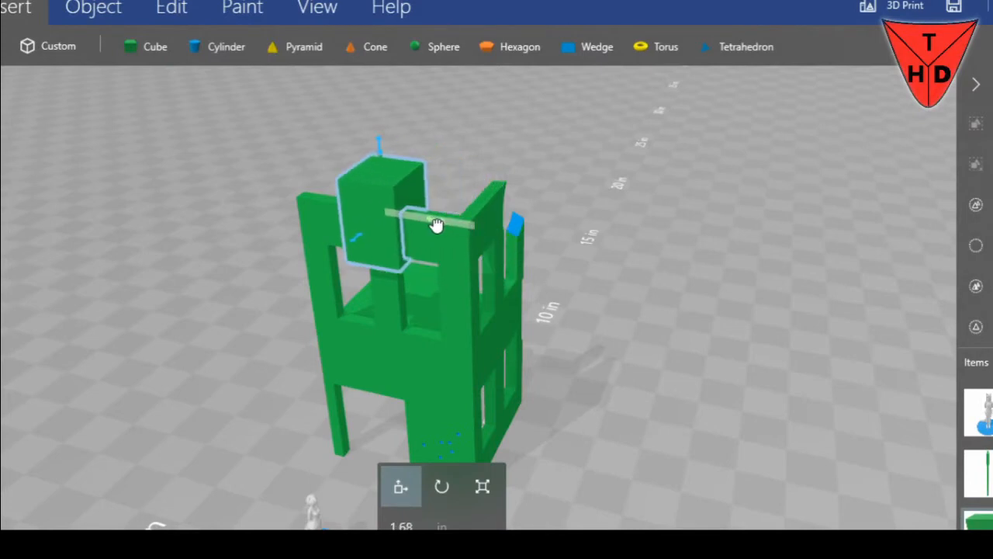
pyautogui.moveTo(382, 151); pyautogui.dragTo(381, 174)
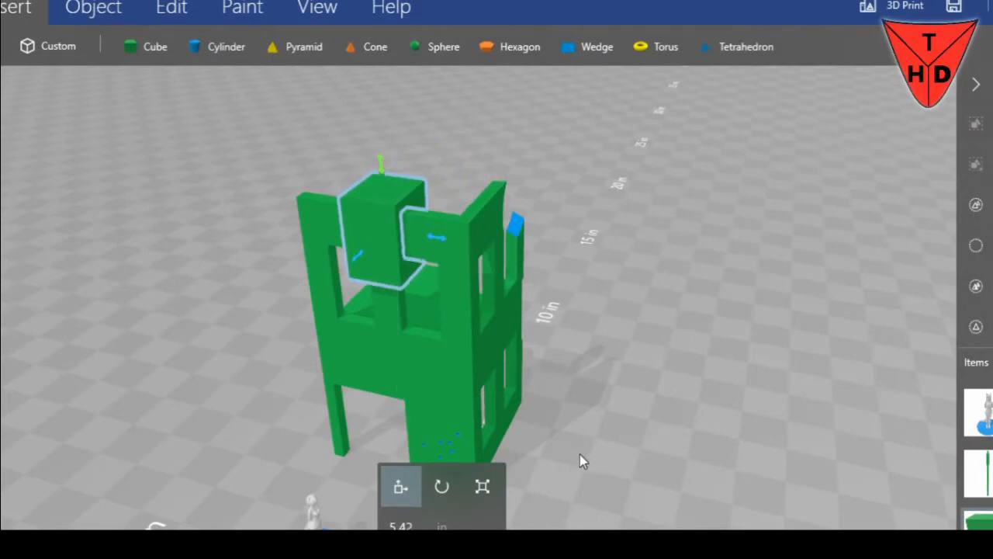
# Subtract the block from the front wall to break a gap in its top between the two upper windows
pyautogui.click(172, 9)
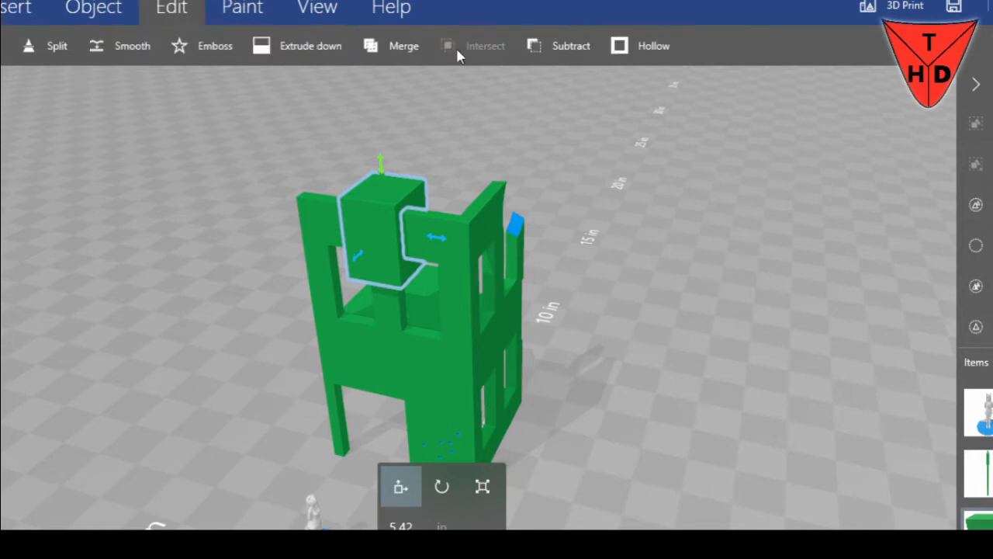
pyautogui.click(555, 45)
pyautogui.scroll(1, 465, 166)
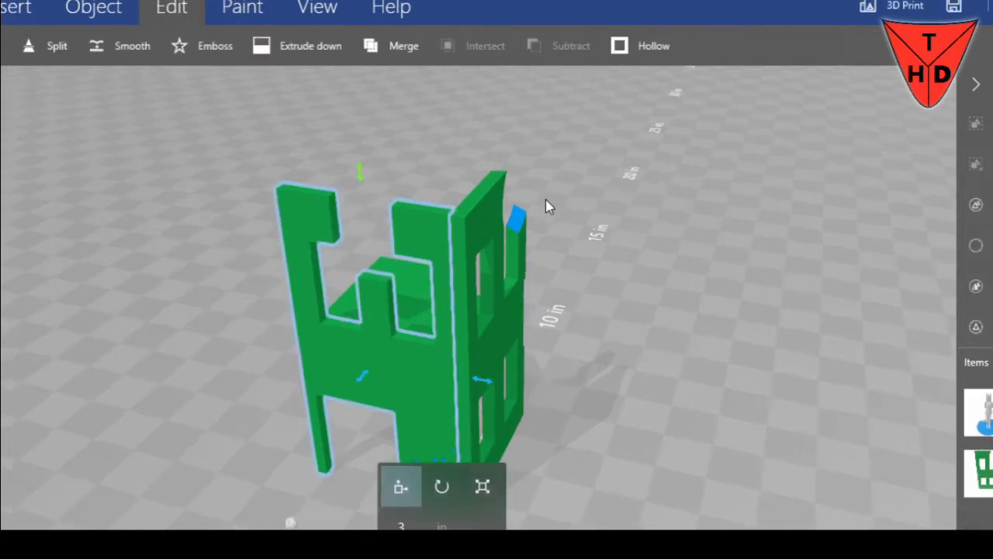
pyautogui.moveTo(312, 143); pyautogui.dragTo(385, 132)
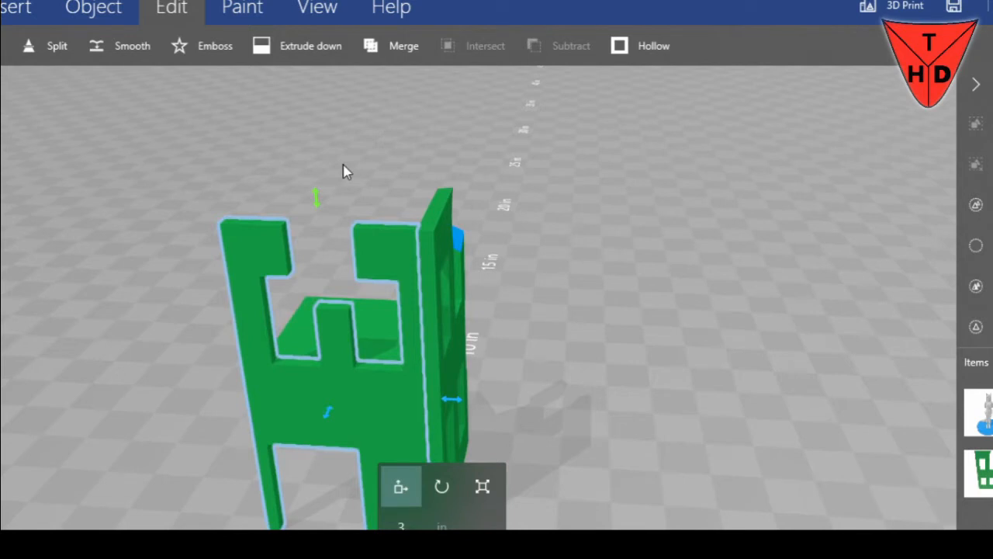
# Paste a copy of the small cylinder and move it up into the gap at the top of the front wall
pyautogui.hotkey('ctrl', 'v')
pyautogui.scroll(-2, 530, 364)
pyautogui.moveTo(530, 364); pyautogui.dragTo(468, 421)
pyautogui.moveTo(433, 378); pyautogui.dragTo(409, 214)
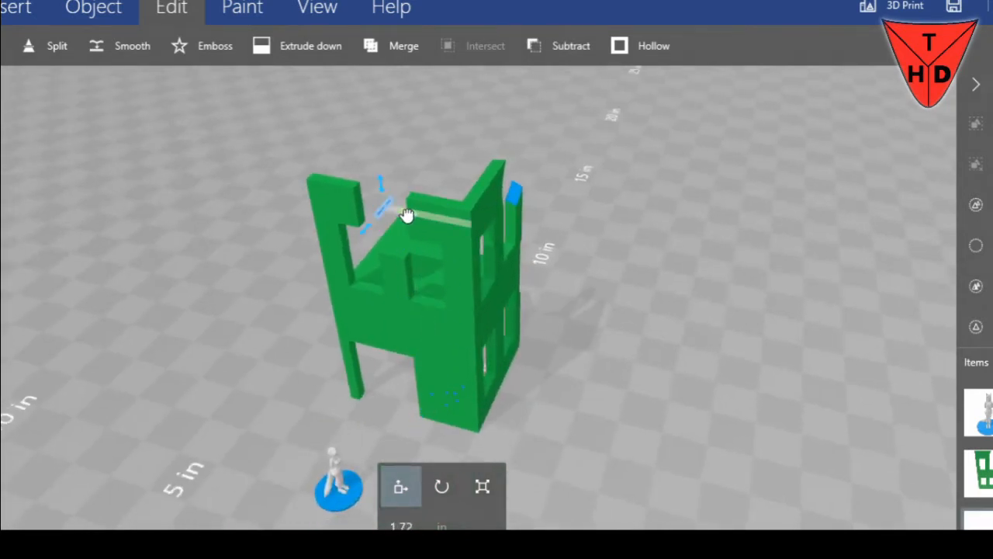
pyautogui.scroll(2, 465, 388)
# Rotate the small cylinder 90 degrees so it lies along the front wall across the gap
pyautogui.click(442, 486)
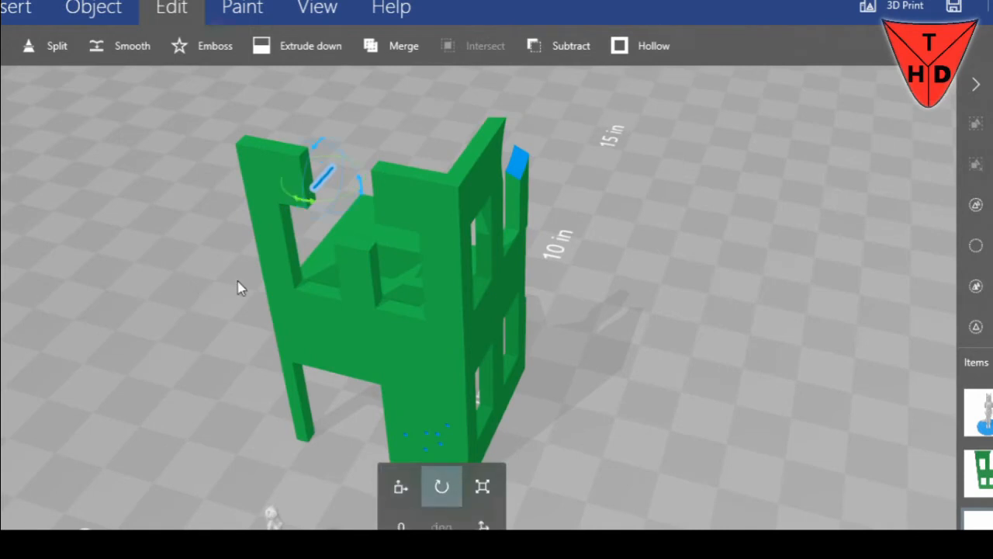
pyautogui.press('Tab')
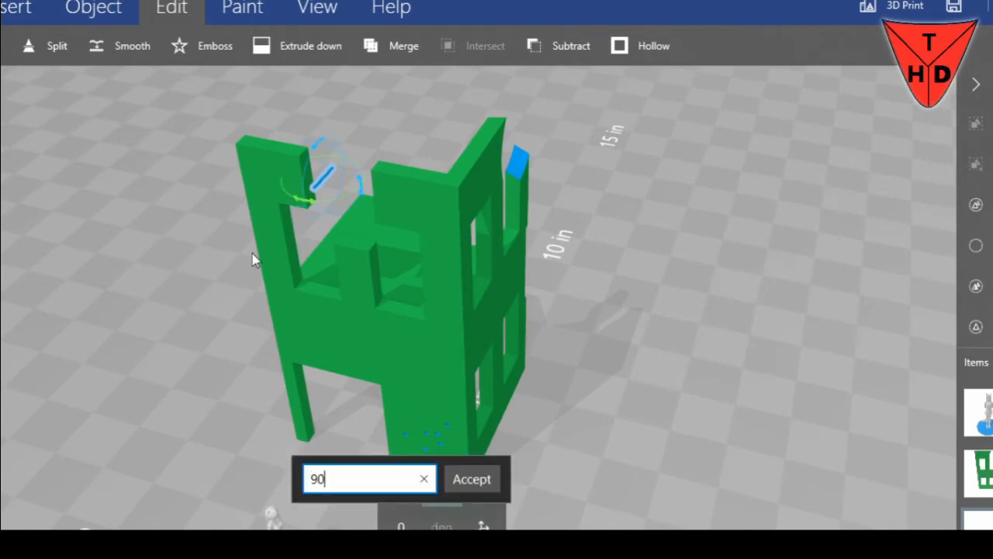
pyautogui.write('90')
pyautogui.press('Return')
# Lengthen the small cylinder to about 1.29 in and slide it to about 2.02 in so it sticks out of one side of the gap
pyautogui.click(483, 488)
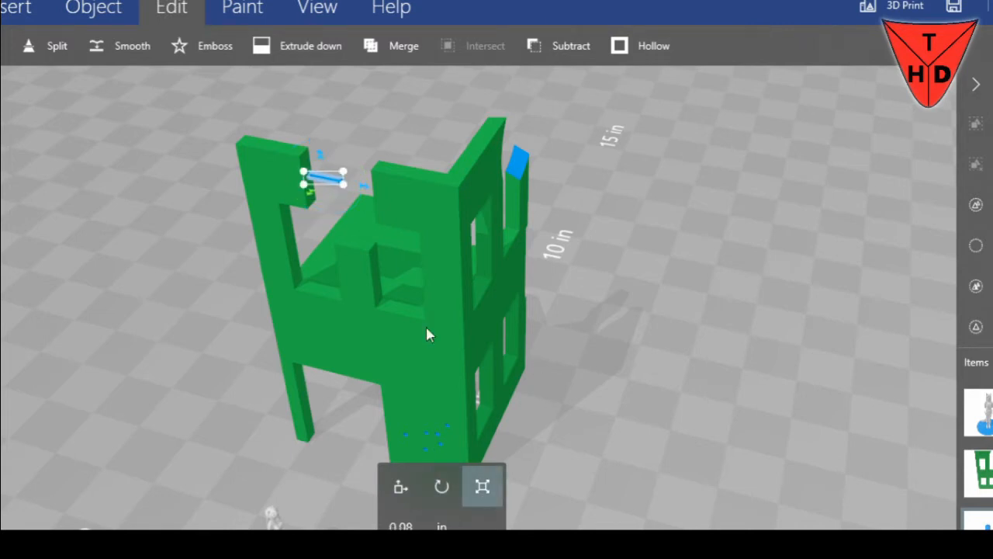
pyautogui.moveTo(367, 192); pyautogui.dragTo(411, 193)
pyautogui.scroll(2, 295, 99)
pyautogui.moveTo(320, 101); pyautogui.dragTo(505, 281, button='right')
pyautogui.scroll(2, 470, 194)
pyautogui.moveTo(458, 192); pyautogui.dragTo(532, 154)
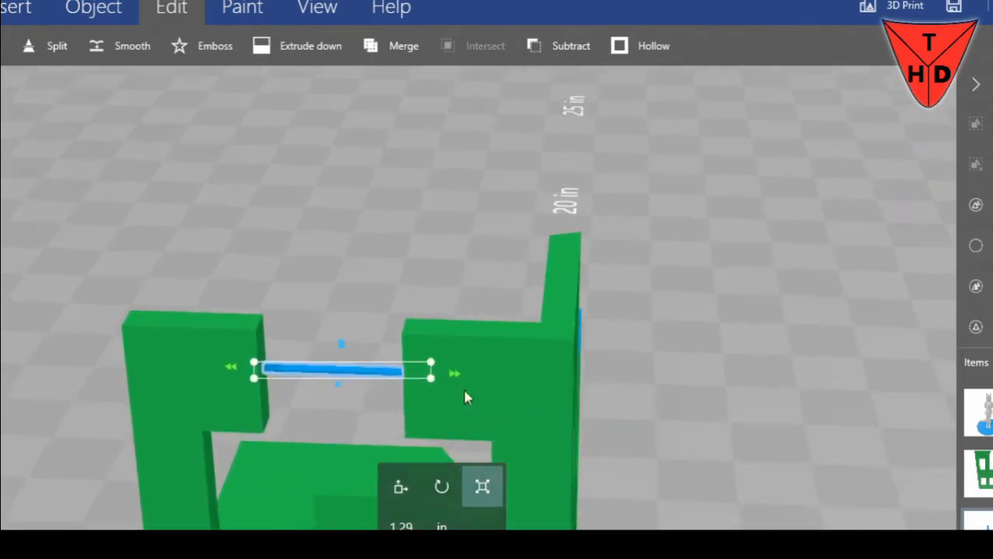
pyautogui.click(401, 487)
pyautogui.moveTo(440, 377); pyautogui.dragTo(405, 374)
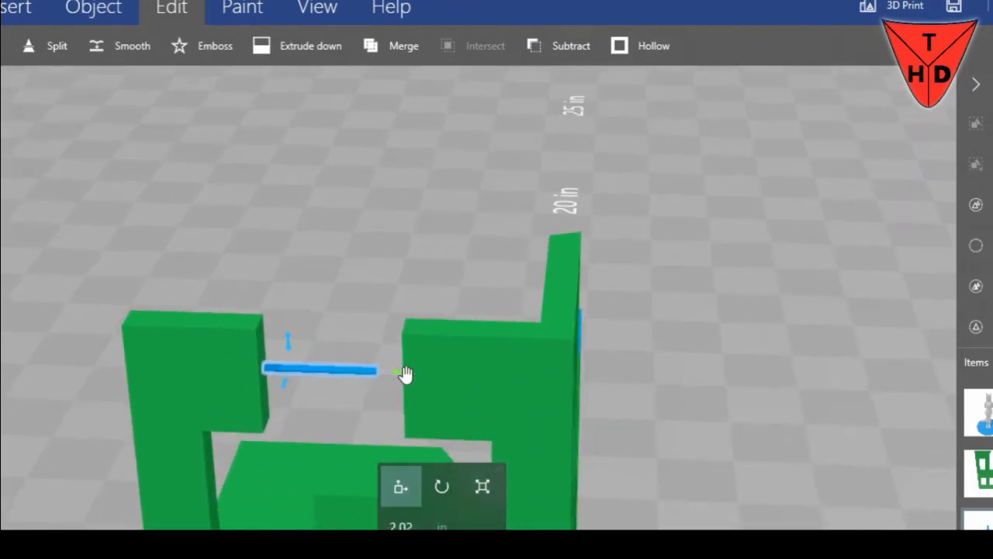
# Select the thin rod together with the front wall and merge them into one object
pyautogui.click(391, 48)
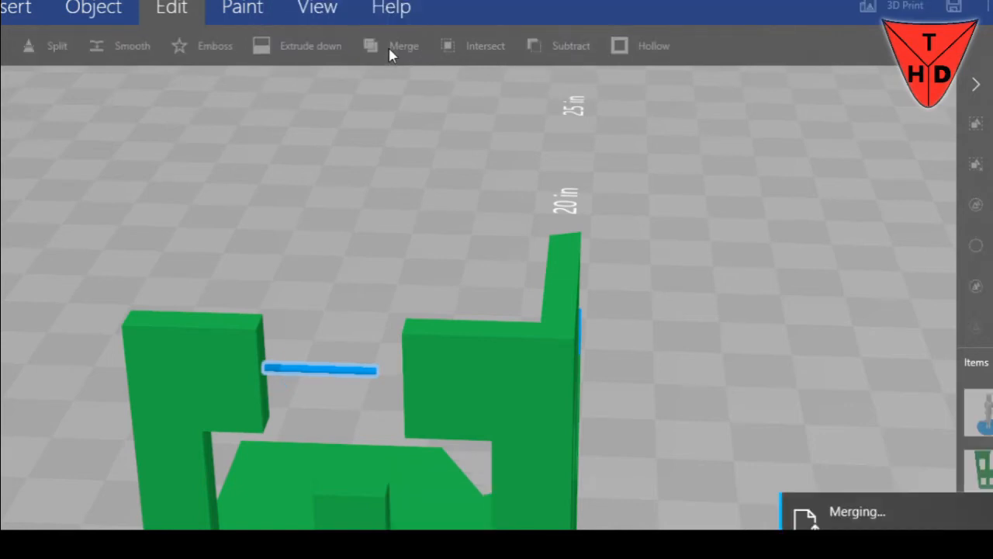
pyautogui.click(445, 373)
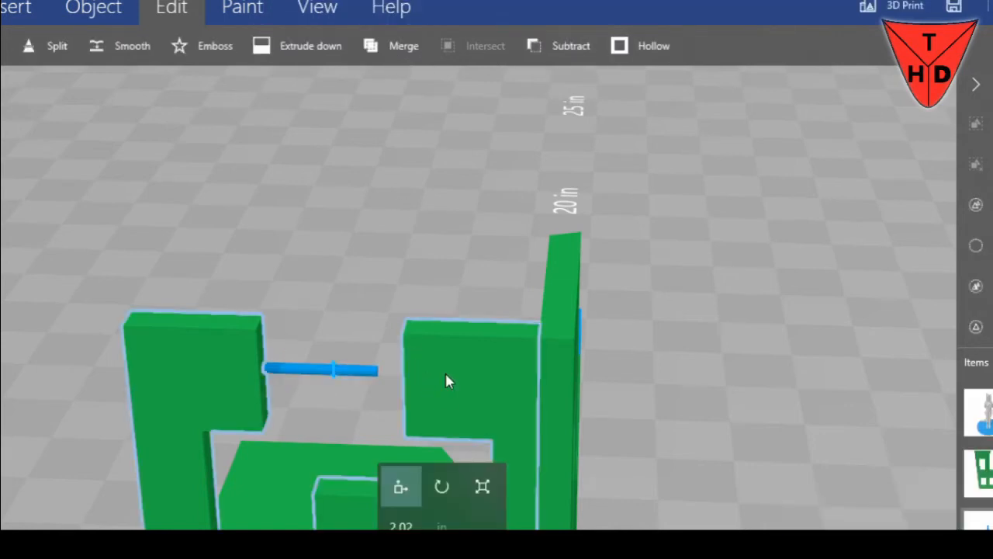
pyautogui.click(289, 371)
pyautogui.moveTo(372, 315); pyautogui.dragTo(282, 332)
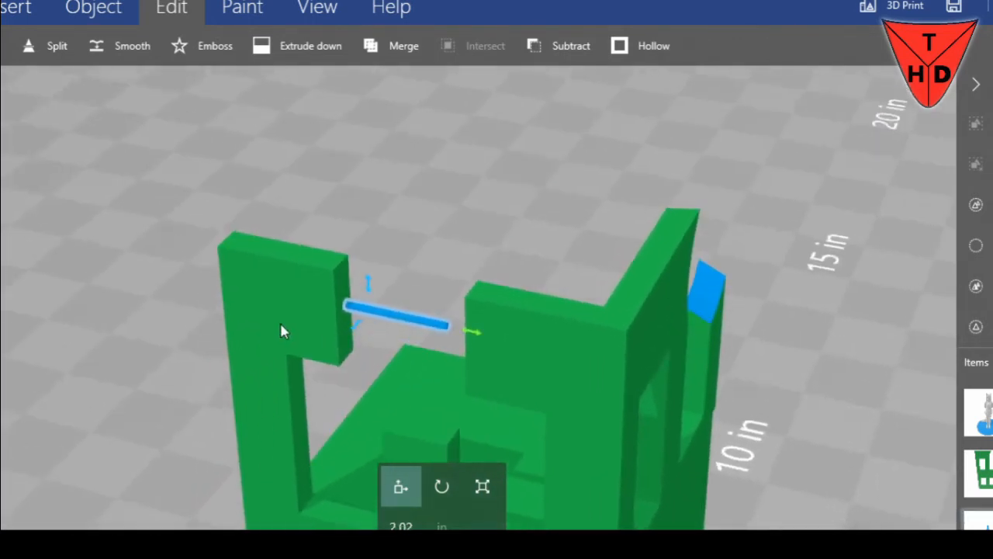
pyautogui.moveTo(471, 334)
pyautogui.mouseDown()
pyautogui.moveTo(548, 348)
pyautogui.moveTo(471, 334)
pyautogui.mouseUp()
pyautogui.click(512, 323)
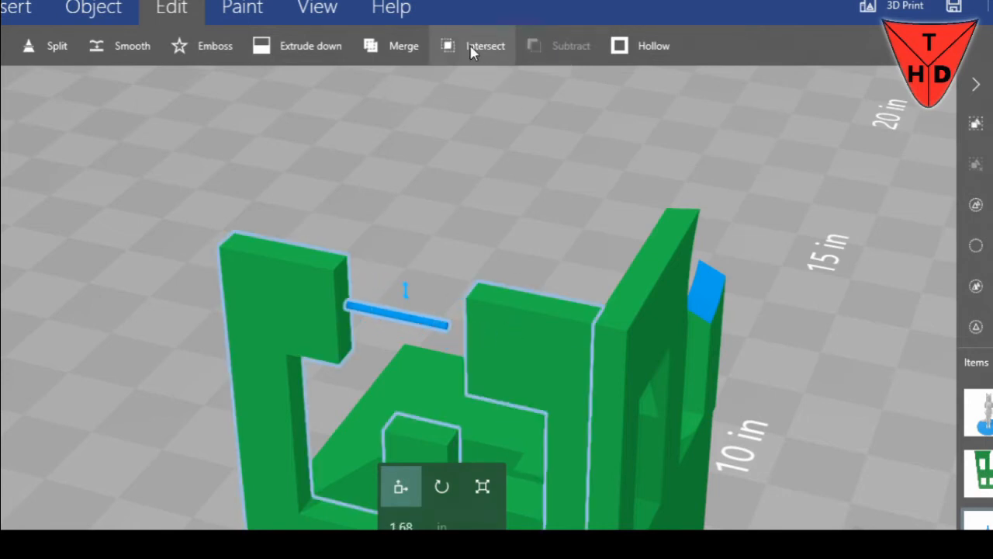
pyautogui.click(406, 48)
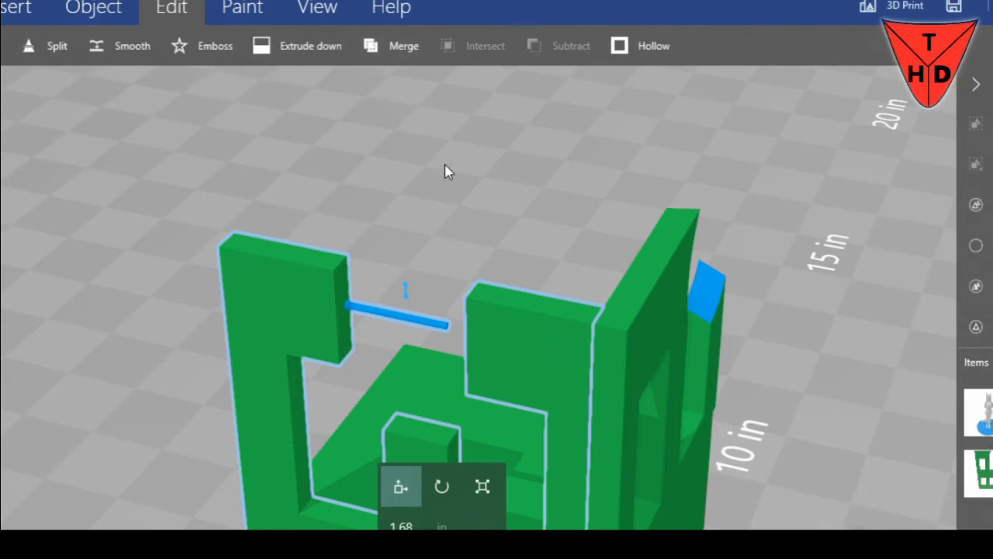
# Paste another small cylinder, raise it to about 5.72 in and shift it sideways to about 1.11 in, at the other side of the gap
pyautogui.hotkey('ctrl', 'v')
pyautogui.scroll(-3, 485, 231)
pyautogui.moveTo(719, 513); pyautogui.dragTo(739, 229, button='right')
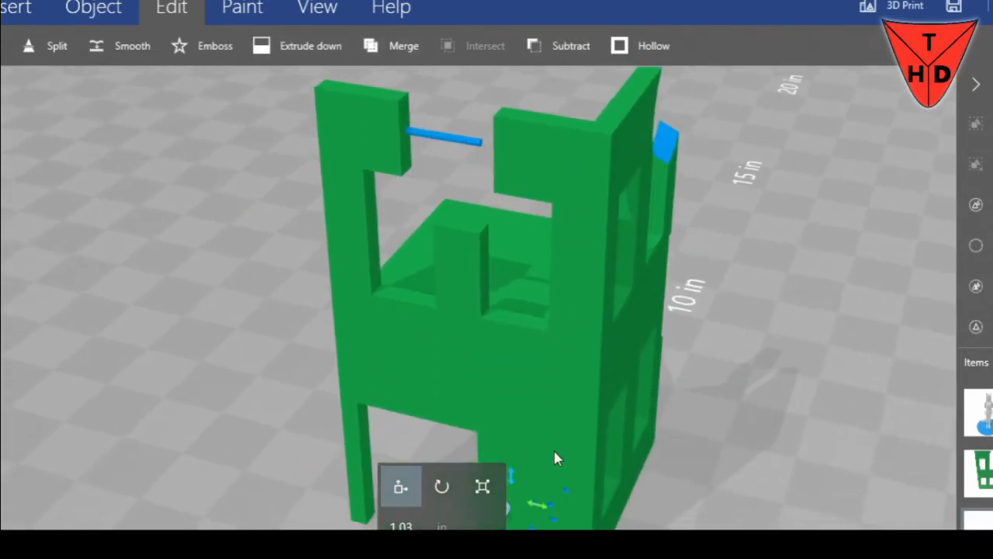
pyautogui.moveTo(516, 477); pyautogui.dragTo(525, 115)
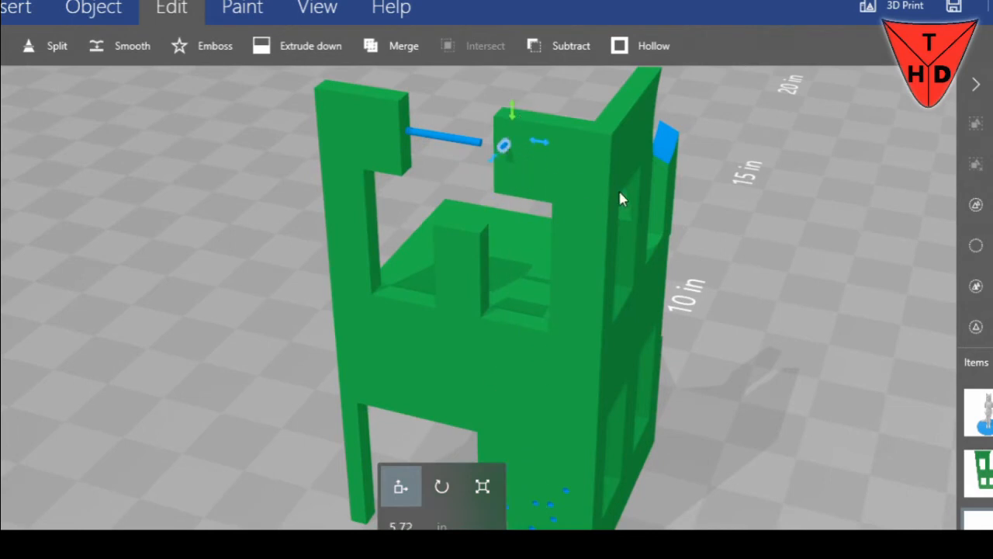
pyautogui.moveTo(750, 205); pyautogui.dragTo(752, 291, button='right')
pyautogui.moveTo(546, 241)
pyautogui.mouseDown()
pyautogui.moveTo(565, 239)
pyautogui.moveTo(535, 244)
pyautogui.mouseUp()
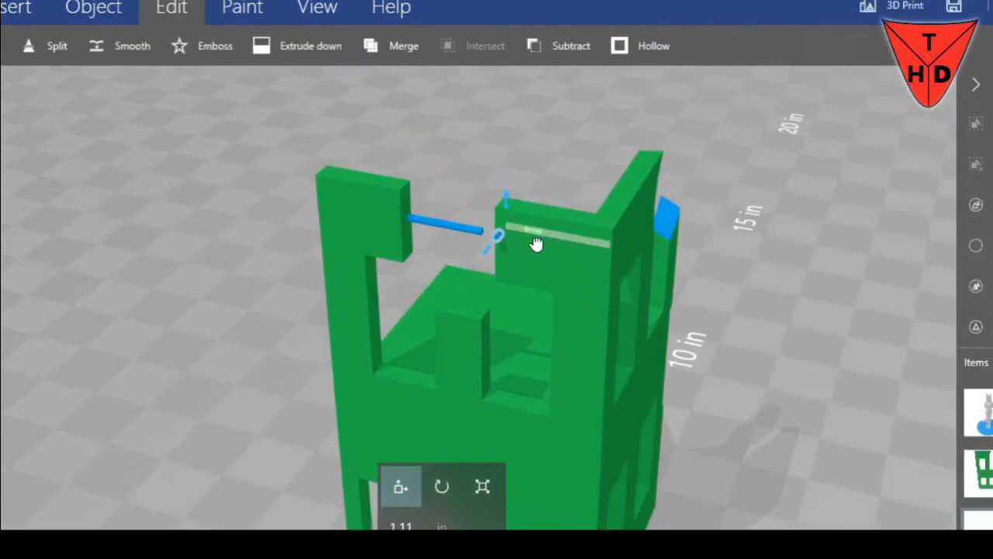
# Rotate the second small cylinder about 87 degrees to lie parallel to the first rod, and move it over the gap
pyautogui.click(457, 484)
pyautogui.moveTo(488, 252); pyautogui.dragTo(422, 219)
pyautogui.moveTo(429, 131); pyautogui.dragTo(533, 194, button='right')
pyautogui.scroll(3, 590, 241)
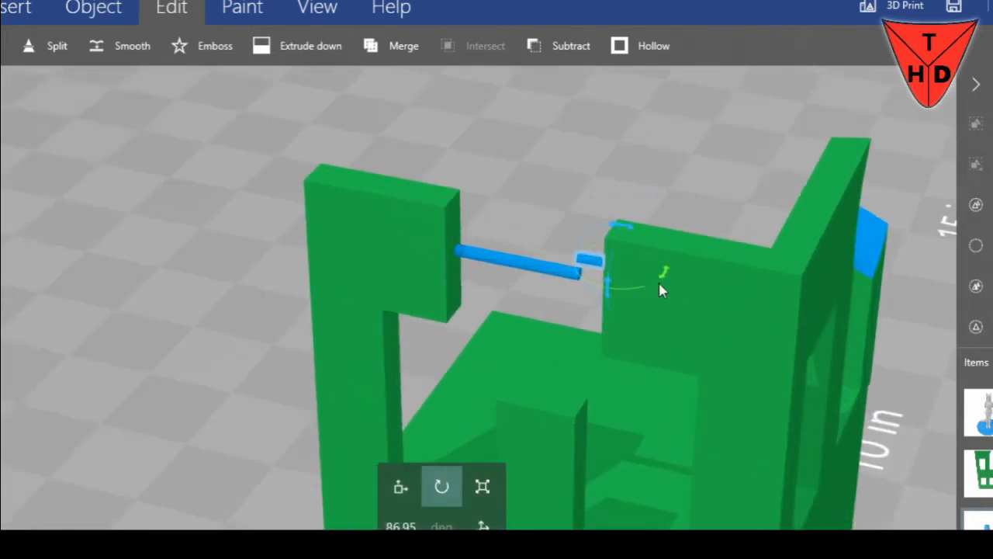
pyautogui.click(400, 487)
pyautogui.moveTo(659, 271); pyautogui.dragTo(592, 273)
# Turn the second rod upright across the first rod and set its rotation angle to 0 degrees
pyautogui.click(446, 487)
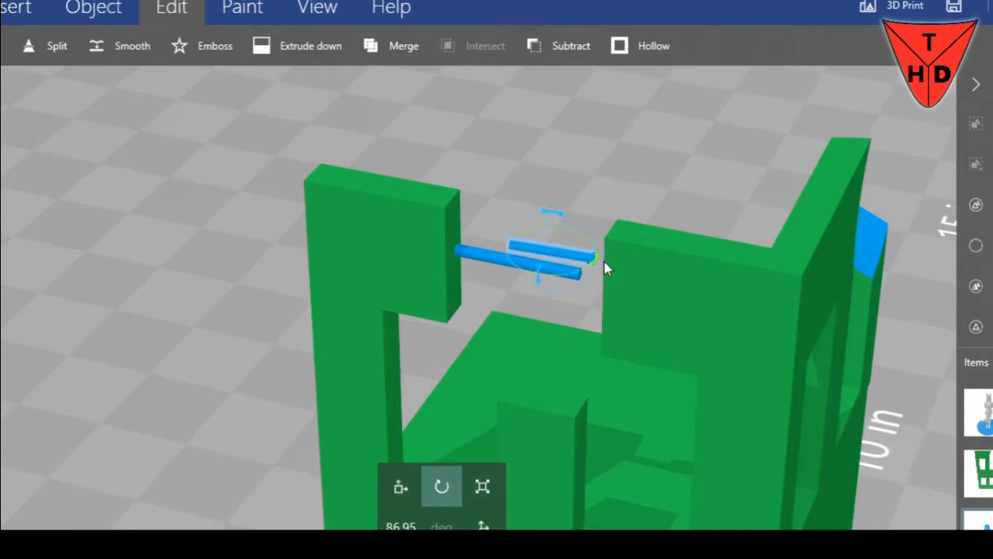
pyautogui.moveTo(559, 221); pyautogui.dragTo(768, 298)
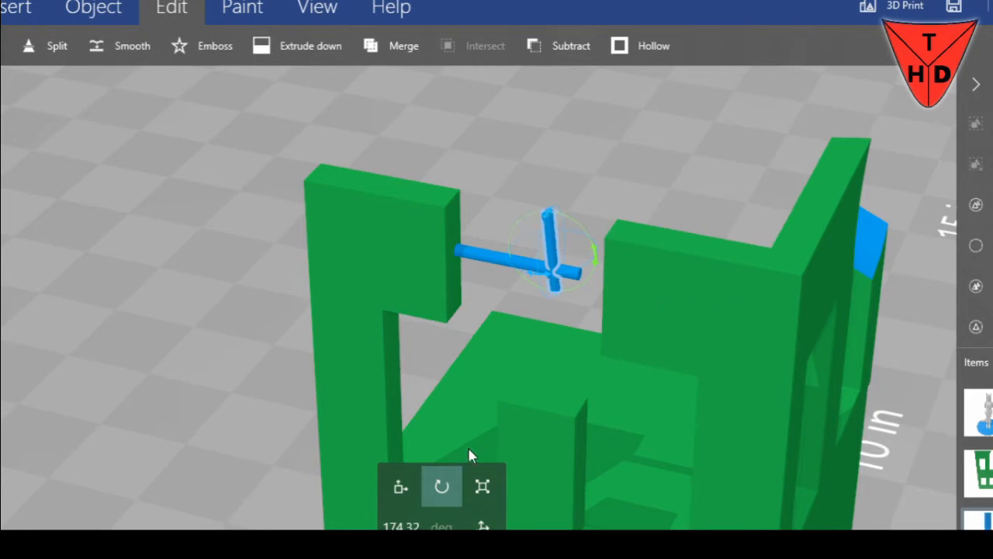
pyautogui.click(401, 526)
pyautogui.write('0')
pyautogui.press('Return')
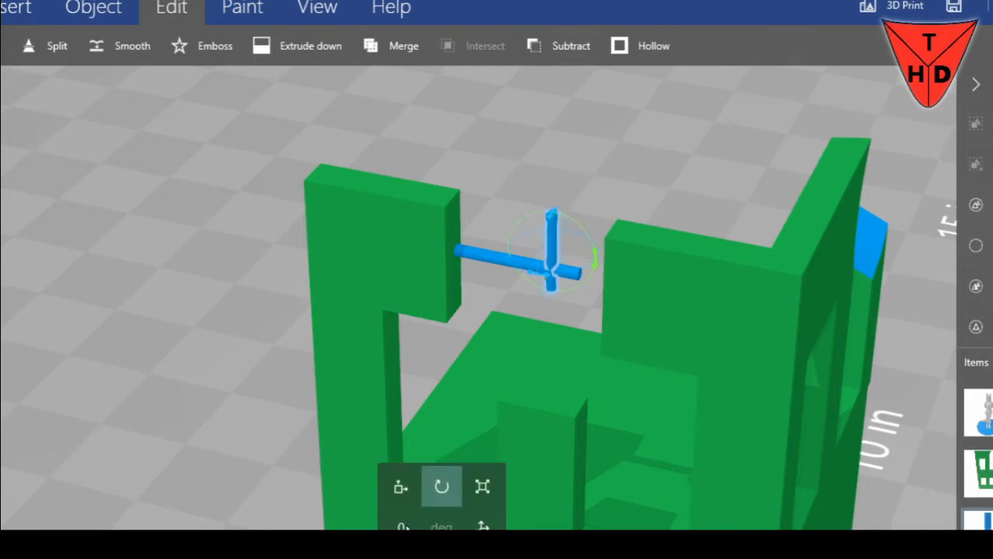
# Lower the upright rod onto the middle pillar, shifting it sideways to about 1.59 in and in depth to about 3.82 in
pyautogui.click(402, 487)
pyautogui.moveTo(550, 191); pyautogui.dragTo(553, 342)
pyautogui.moveTo(588, 399); pyautogui.dragTo(581, 402)
pyautogui.moveTo(615, 211); pyautogui.dragTo(517, 276)
pyautogui.moveTo(518, 277); pyautogui.dragTo(428, 378, button='right')
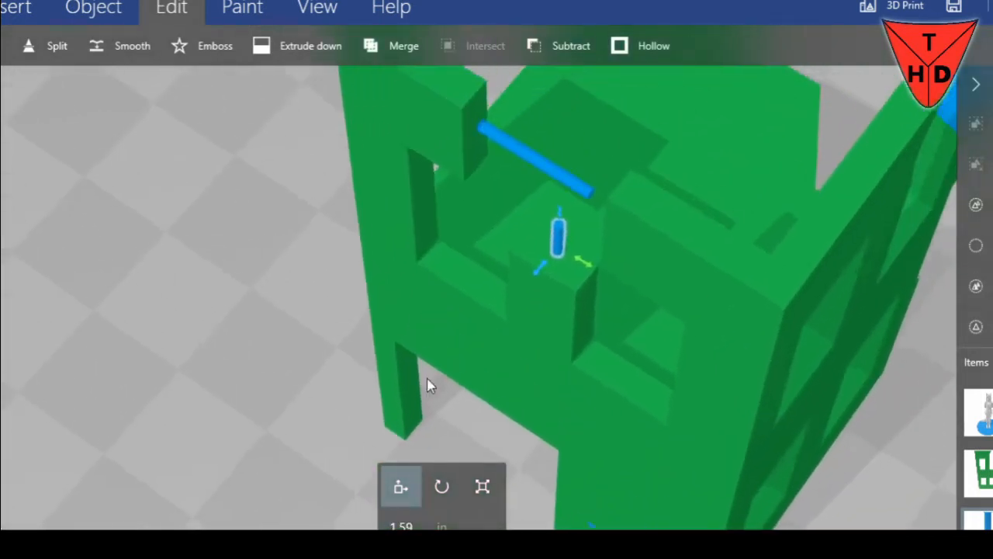
pyautogui.moveTo(431, 386); pyautogui.dragTo(522, 295)
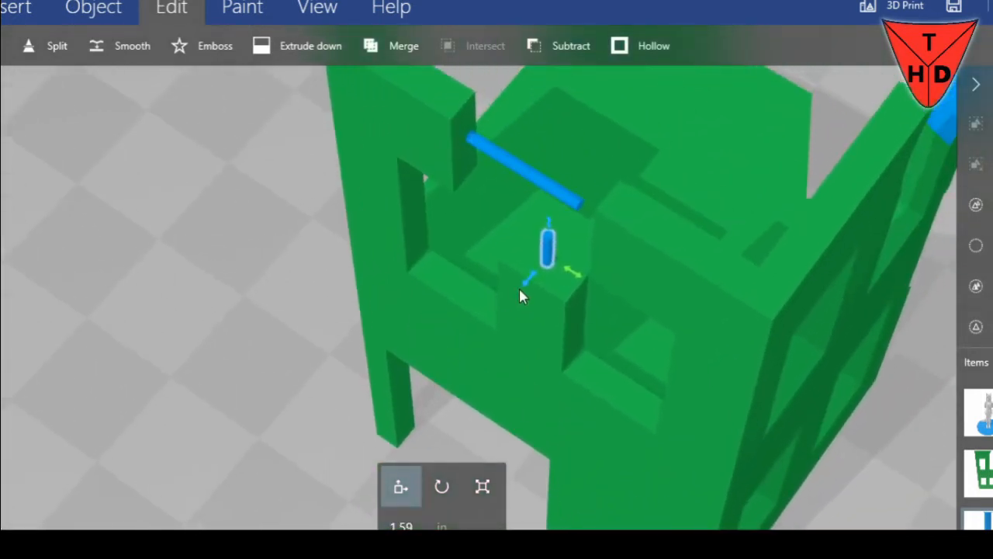
# Stretch the upright rod to about 1.17 in tall so it spans from the middle pillar to the horizontal rod
pyautogui.click(481, 486)
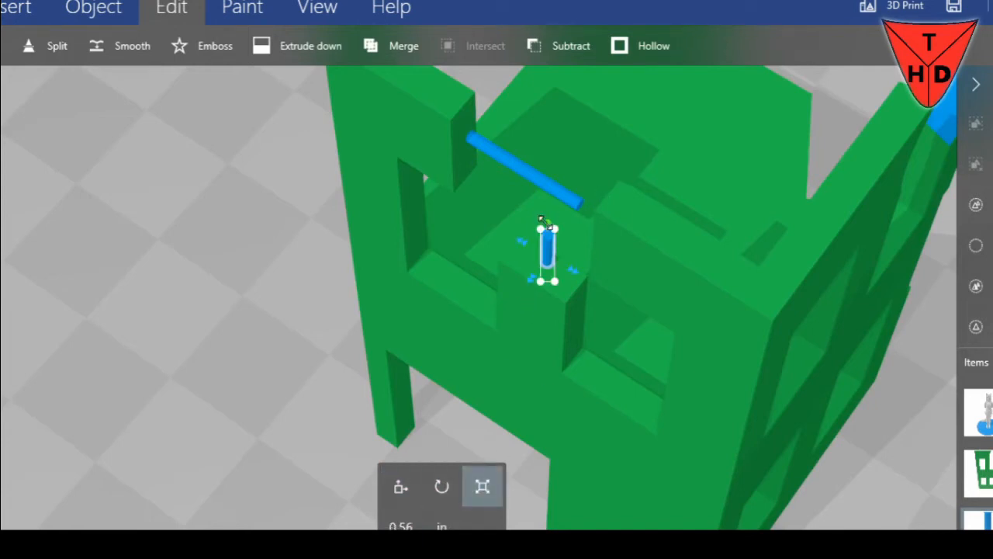
pyautogui.moveTo(542, 222); pyautogui.dragTo(544, 208)
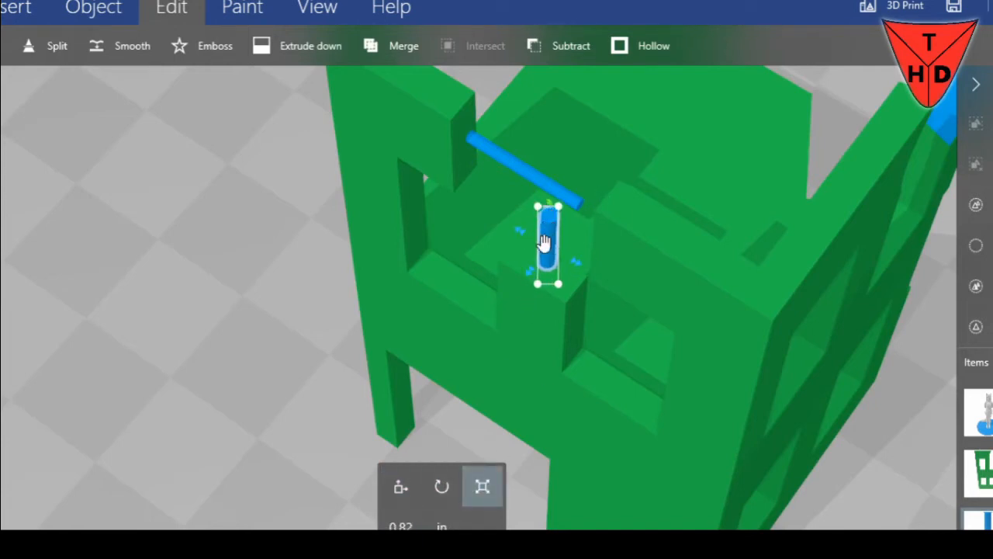
pyautogui.hotkey('ctrl', 'z')
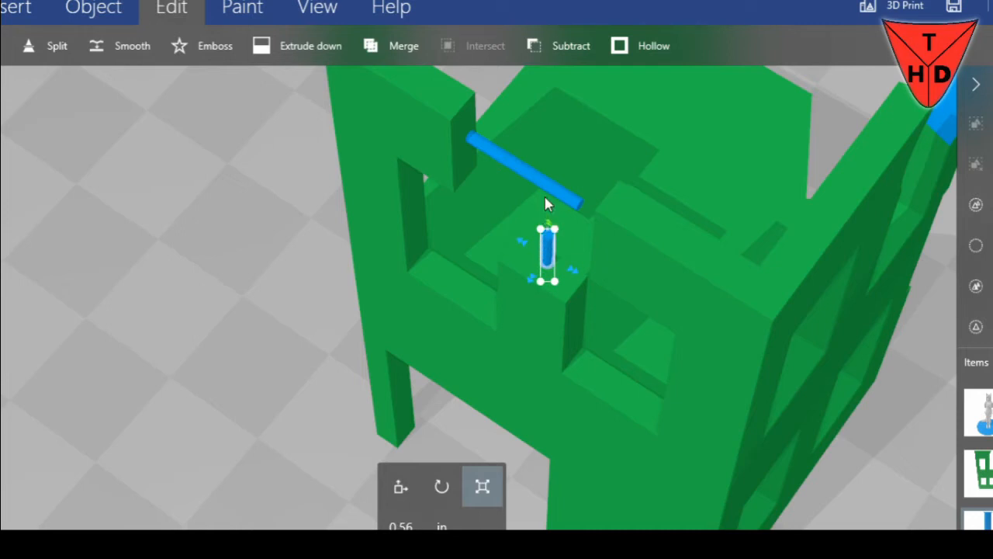
pyautogui.click(551, 224)
pyautogui.moveTo(546, 233); pyautogui.dragTo(514, 298, button='right')
pyautogui.click(509, 298)
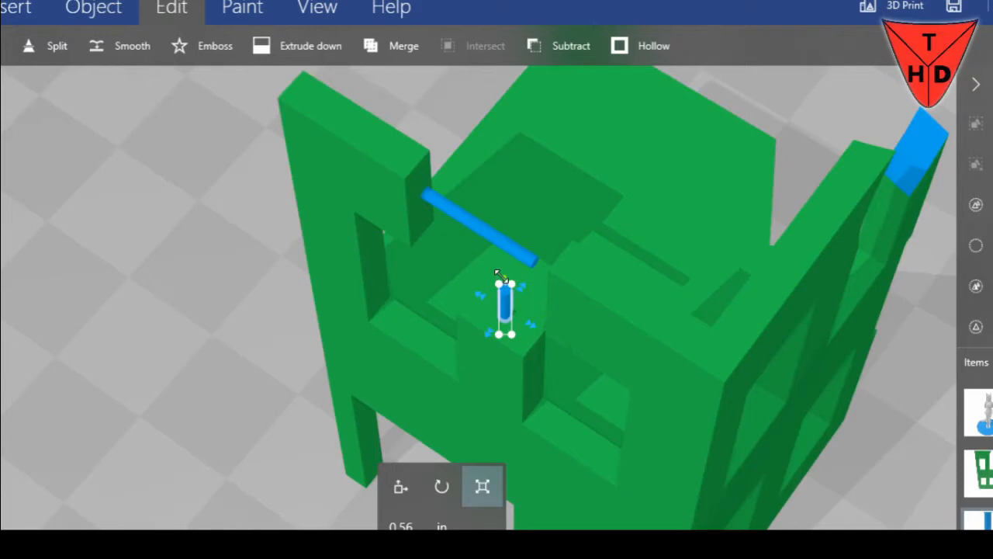
pyautogui.moveTo(511, 275); pyautogui.dragTo(512, 235)
pyautogui.moveTo(167, 329); pyautogui.dragTo(233, 271)
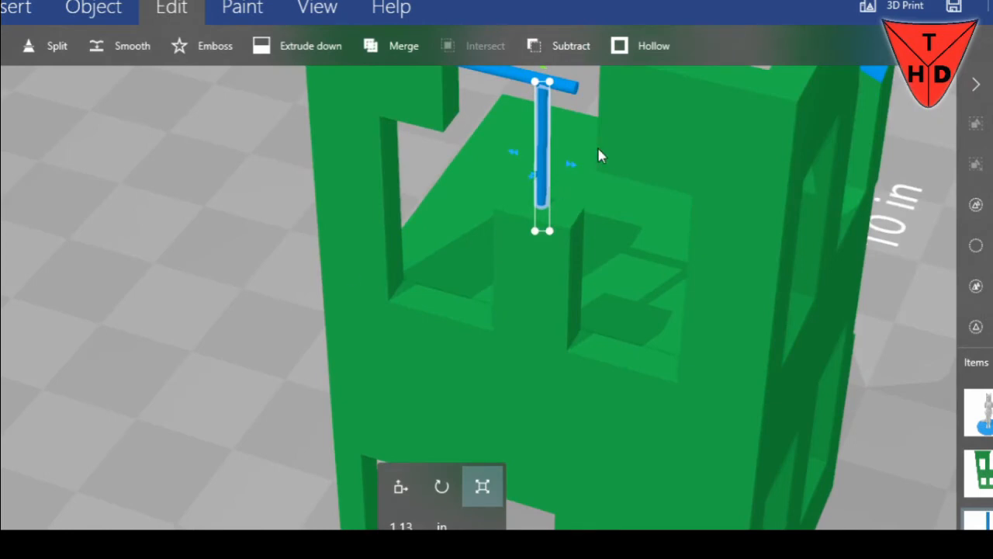
pyautogui.moveTo(598, 148); pyautogui.dragTo(602, 189, button='right')
pyautogui.moveTo(550, 114); pyautogui.dragTo(549, 106)
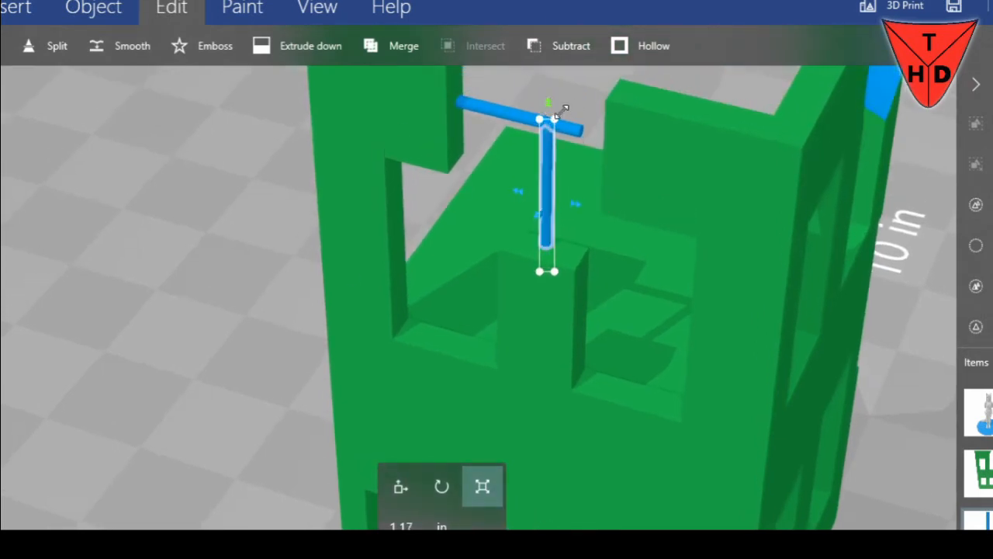
# Select the front wall together with the upright rod and merge them into one object
pyautogui.click(620, 116)
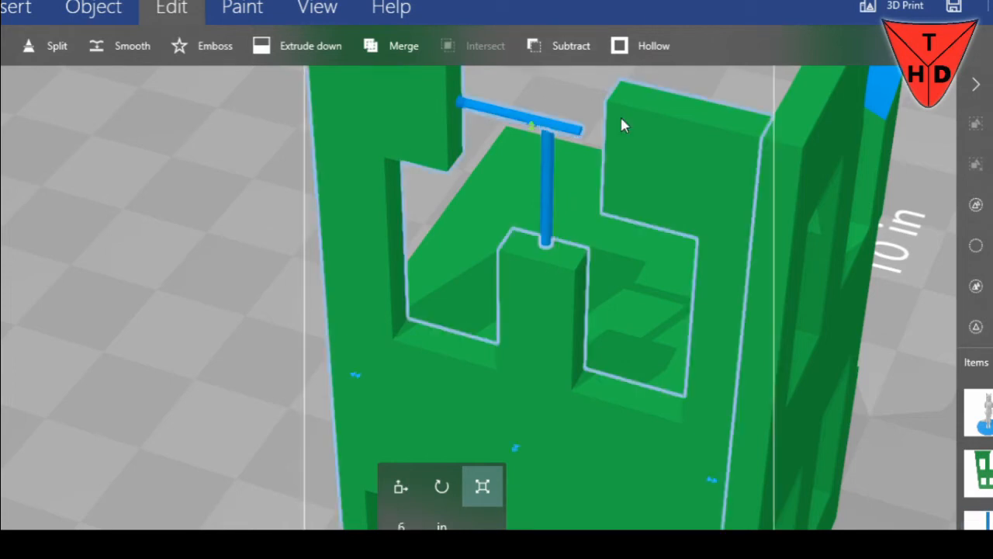
pyautogui.keyDown('ctrl'); pyautogui.click(546, 185); pyautogui.keyUp('ctrl')
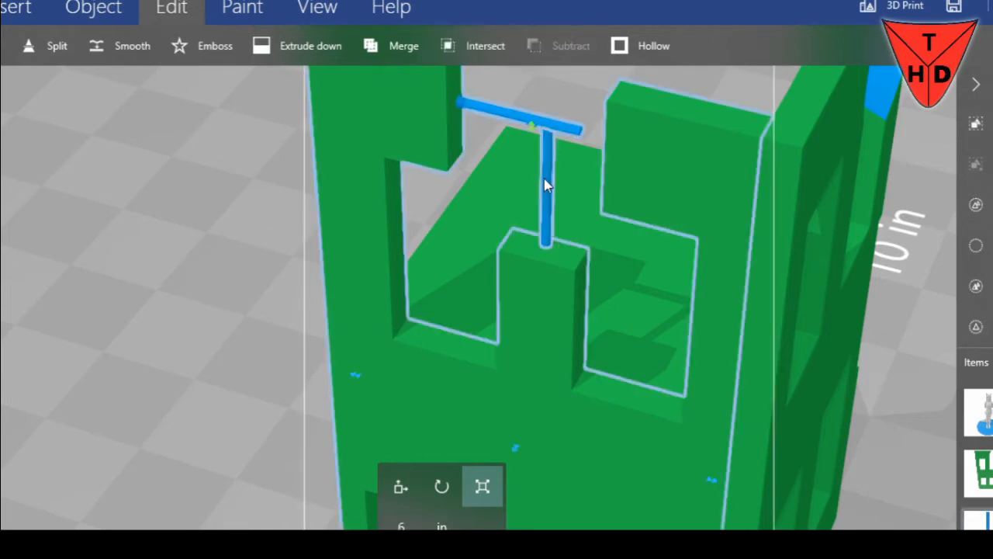
pyautogui.click(412, 48)
# Examine the merged front wall and its rods from several angles, down to the figure at its base
pyautogui.moveTo(222, 259); pyautogui.dragTo(405, 223)
pyautogui.scroll(-3, 405, 224)
pyautogui.moveTo(339, 215); pyautogui.dragTo(585, 156)
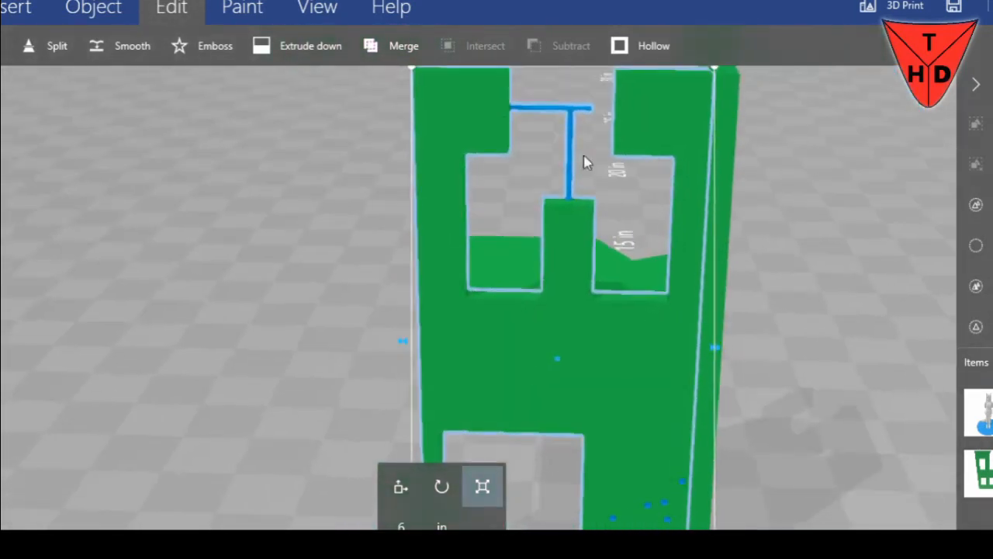
pyautogui.scroll(-2, 286, 323)
pyautogui.moveTo(303, 276); pyautogui.dragTo(160, 302)
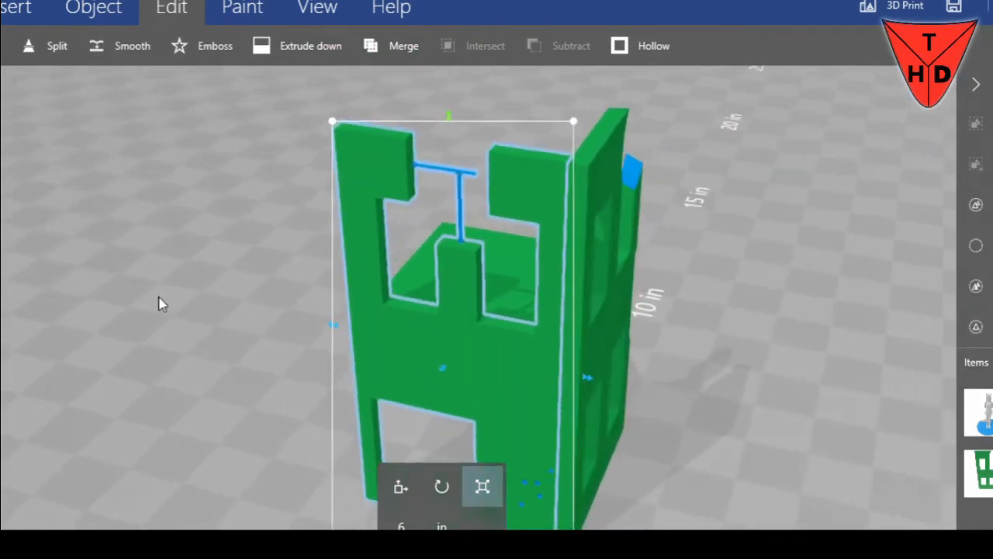
pyautogui.moveTo(347, 369); pyautogui.dragTo(292, 217, button='right')
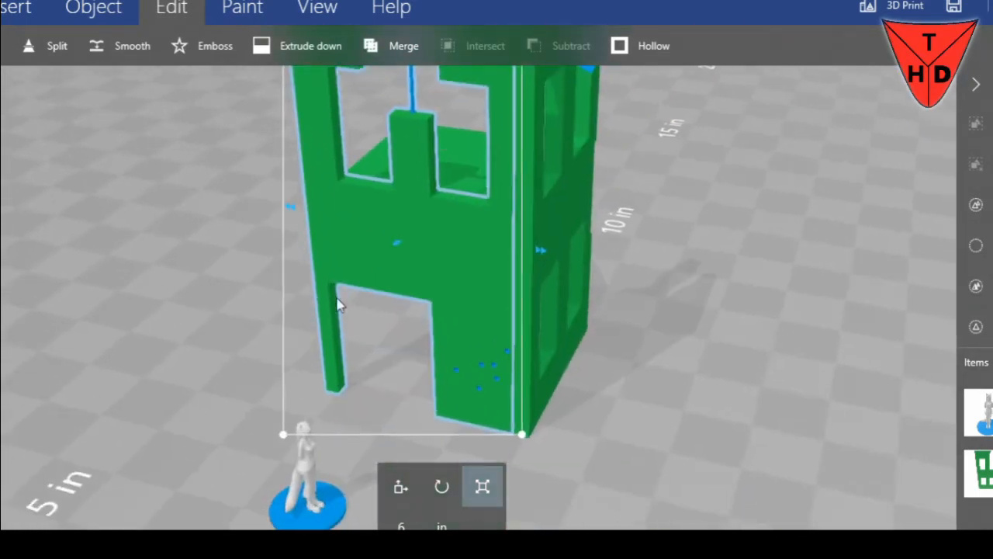
pyautogui.moveTo(339, 304); pyautogui.dragTo(435, 429, button='right')
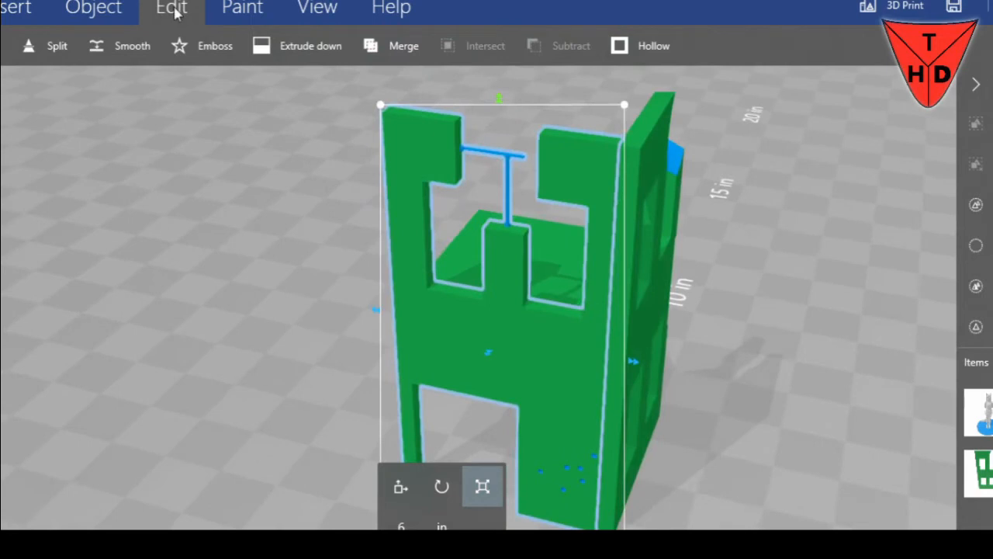
# Insert a cube, raise it higher than the walls and move it over the front of the building
pyautogui.click(103, 14)
pyautogui.click(151, 48)
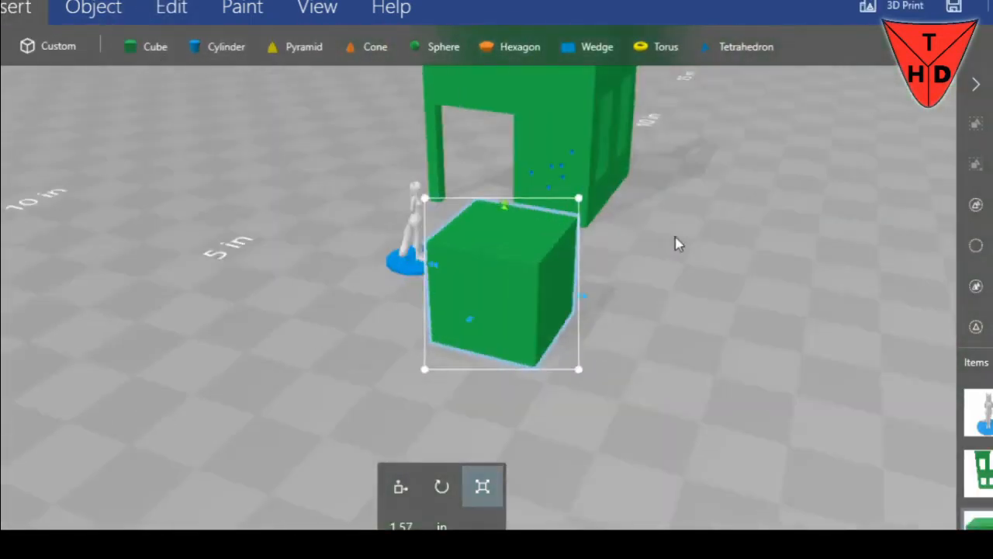
pyautogui.click(401, 486)
pyautogui.moveTo(505, 206); pyautogui.dragTo(507, 75)
pyautogui.moveTo(659, 211); pyautogui.dragTo(623, 530, button='right')
pyautogui.moveTo(504, 416); pyautogui.dragTo(512, 98)
pyautogui.moveTo(622, 290); pyautogui.dragTo(536, 310)
pyautogui.moveTo(341, 264); pyautogui.dragTo(307, 260)
pyautogui.moveTo(257, 295); pyautogui.dragTo(508, 232)
pyautogui.moveTo(508, 233); pyautogui.dragTo(510, 302, button='right')
pyautogui.moveTo(577, 232); pyautogui.dragTo(334, 277)
pyautogui.moveTo(316, 223); pyautogui.dragTo(381, 228)
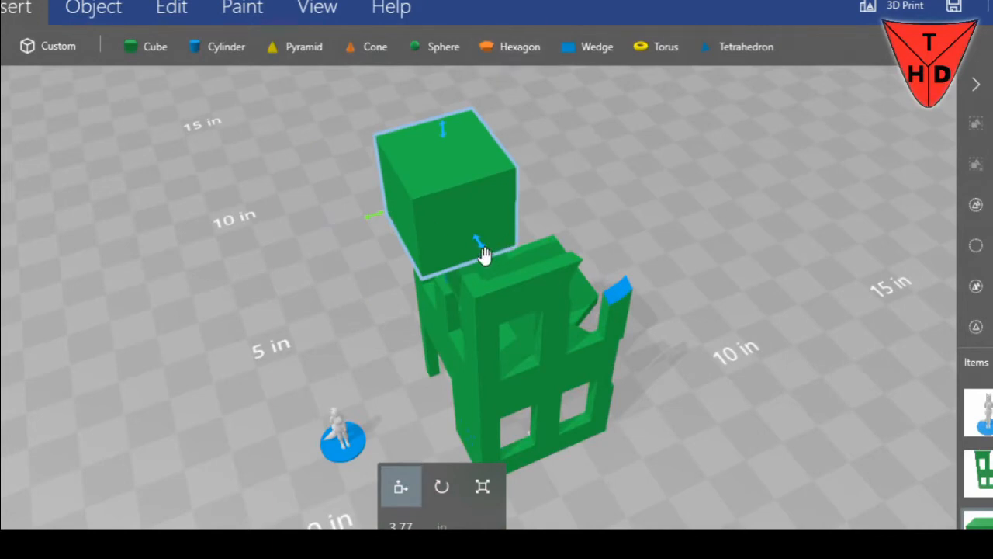
pyautogui.moveTo(483, 256); pyautogui.dragTo(472, 233)
# Shrink the cube to a small flat block, reducing its sides to about 0.66 in and 0.55 in and lowering its height
pyautogui.click(482, 486)
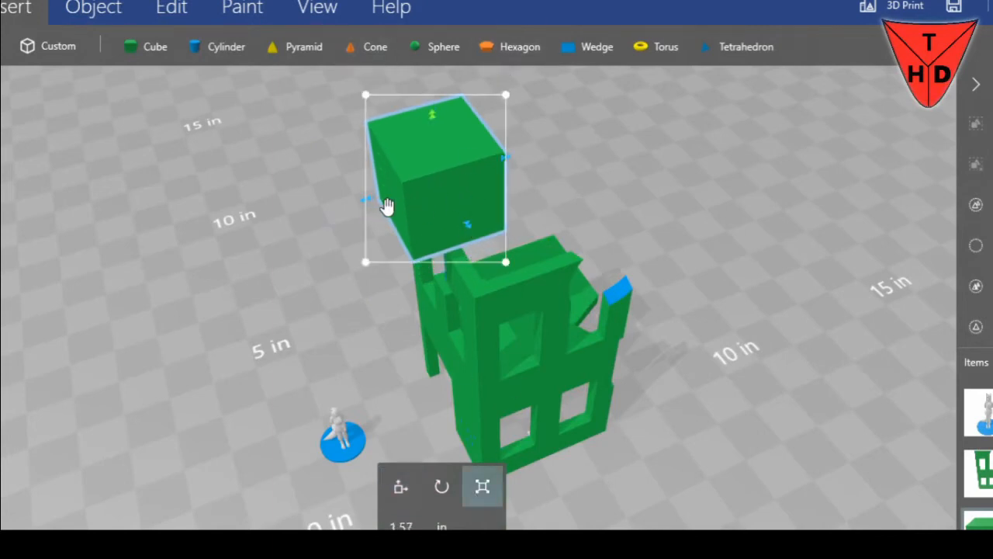
pyautogui.moveTo(369, 204); pyautogui.dragTo(406, 188)
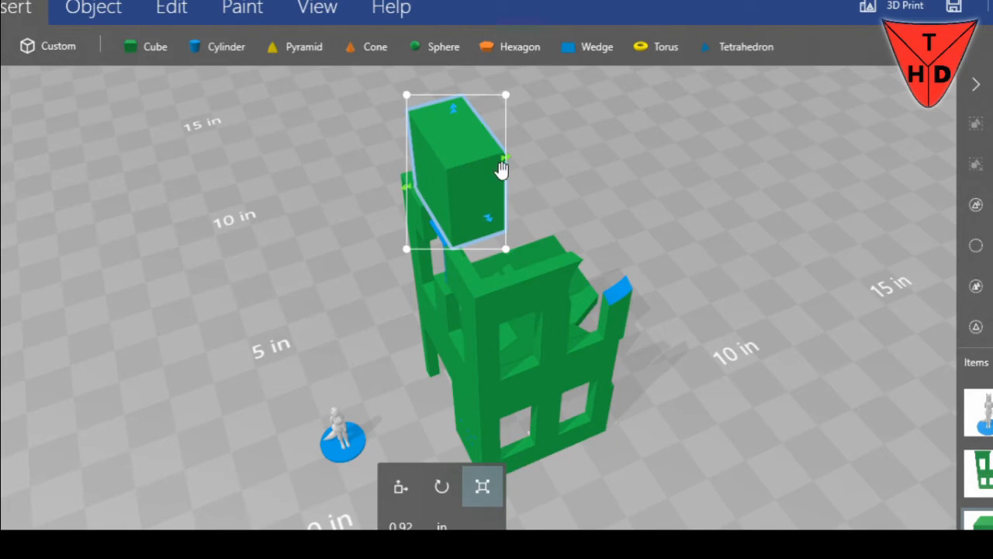
pyautogui.moveTo(510, 160); pyautogui.dragTo(495, 164)
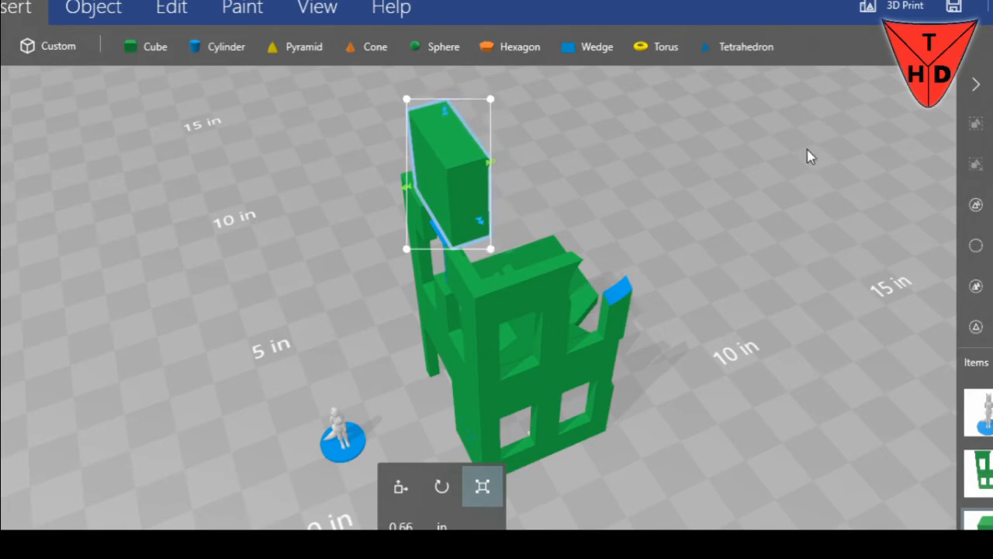
pyautogui.moveTo(568, 188); pyautogui.dragTo(742, 206, button='right')
pyautogui.scroll(3, 740, 207)
pyautogui.moveTo(739, 199); pyautogui.dragTo(943, 169)
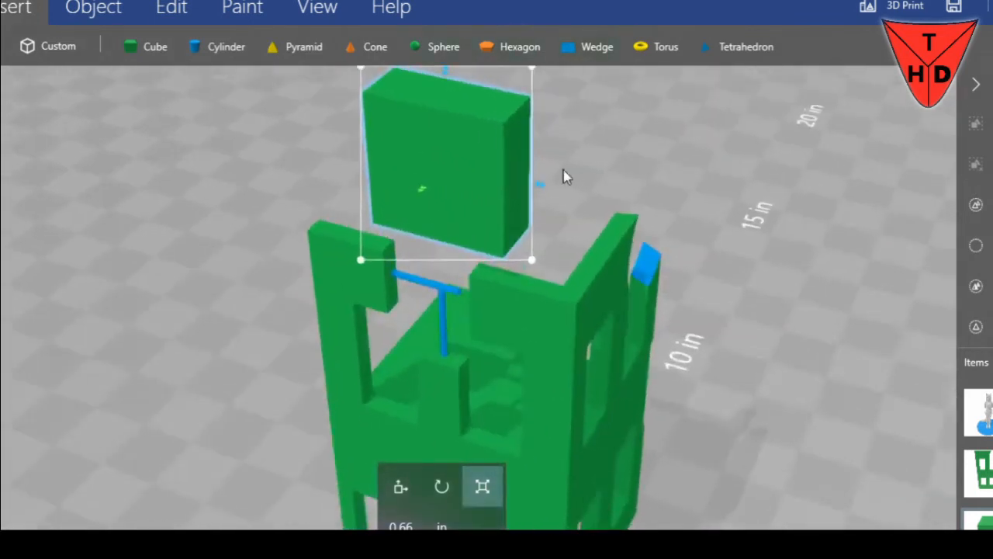
pyautogui.moveTo(544, 191); pyautogui.dragTo(450, 178)
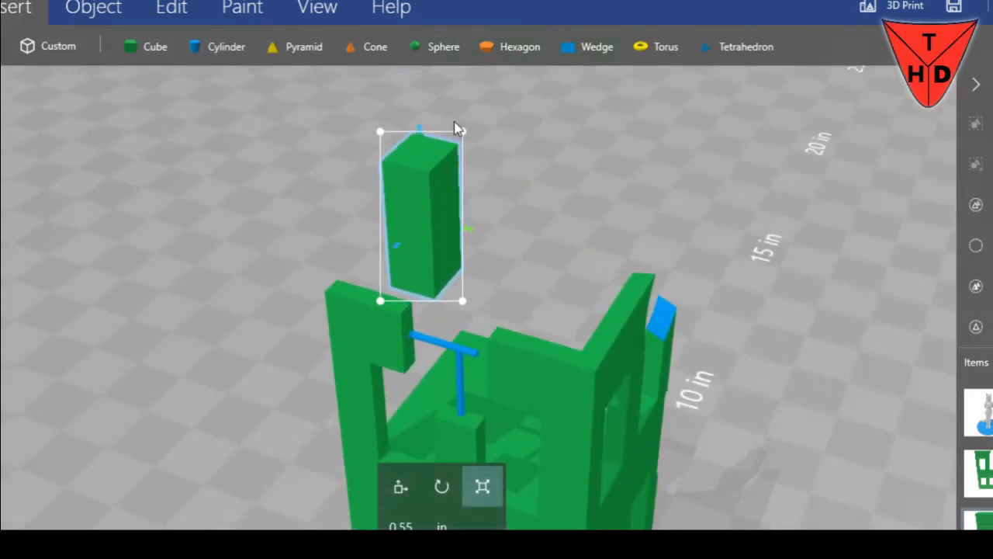
pyautogui.moveTo(423, 136); pyautogui.dragTo(419, 308)
# Move the small block down into the lower corner of the upper wall section where the horizontal rod starts, at about 3.89 in depth
pyautogui.click(400, 486)
pyautogui.moveTo(479, 342); pyautogui.dragTo(445, 336)
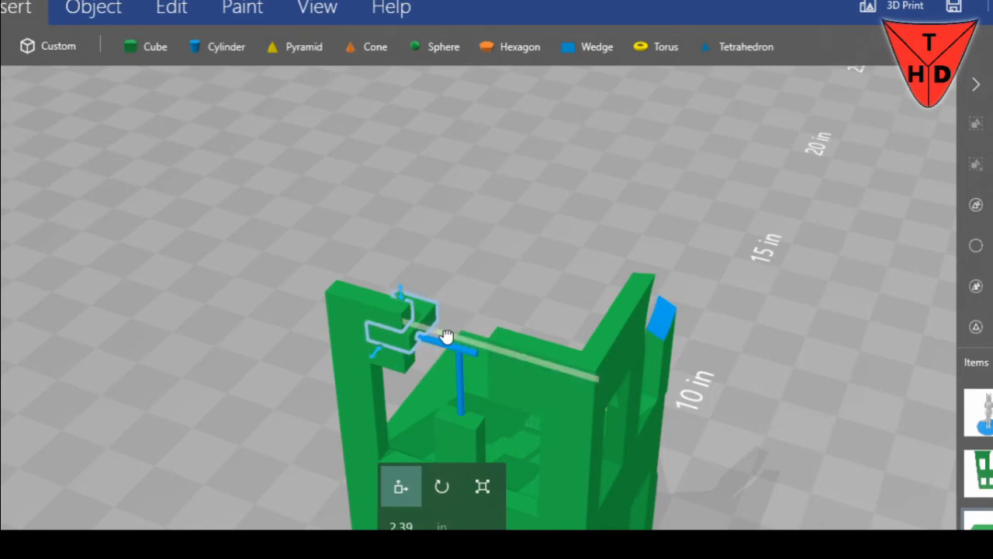
pyautogui.scroll(2, 463, 299)
pyautogui.scroll(3, 470, 293)
pyautogui.moveTo(427, 230); pyautogui.dragTo(424, 279)
pyautogui.moveTo(509, 228); pyautogui.dragTo(606, 170, button='right')
pyautogui.moveTo(437, 309); pyautogui.dragTo(422, 318)
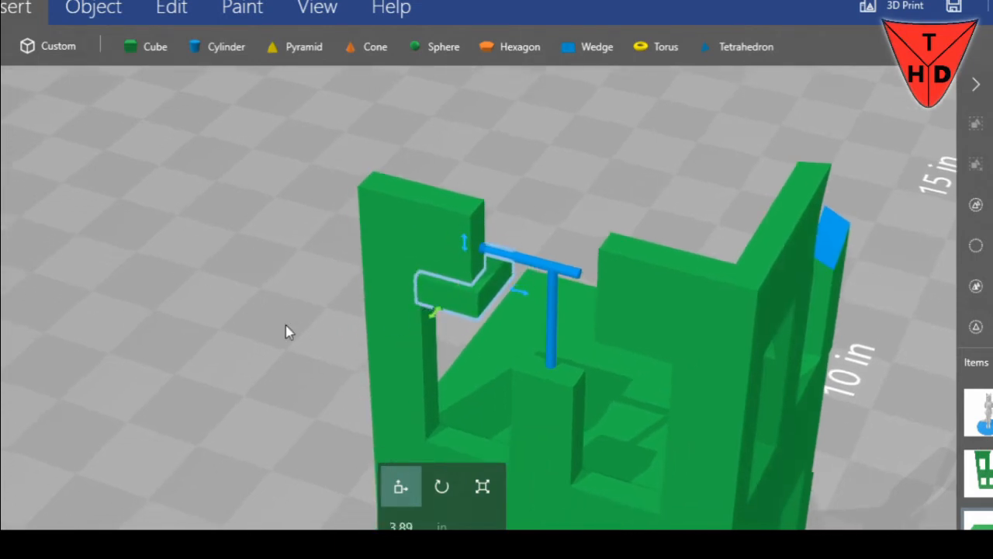
# Place a copy of the block on the wall section across the gap at about 5.41 in height, and narrow it
pyautogui.moveTo(475, 271); pyautogui.dragTo(683, 339)
pyautogui.moveTo(637, 297); pyautogui.dragTo(642, 273)
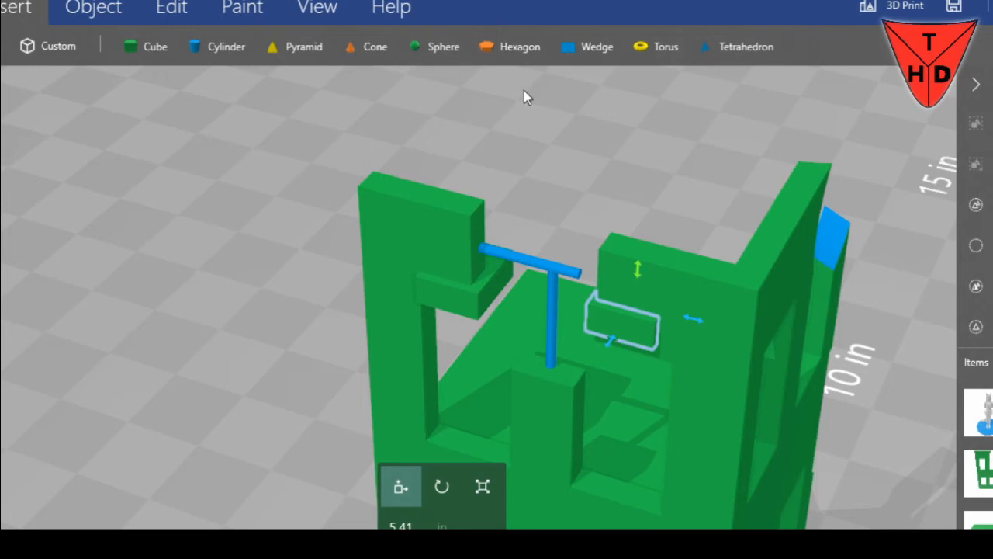
pyautogui.click(493, 481)
pyautogui.moveTo(694, 319); pyautogui.dragTo(664, 321)
# Select only the narrowed block and subtract it from the front wall to cut a notch beside the gap
pyautogui.click(479, 297)
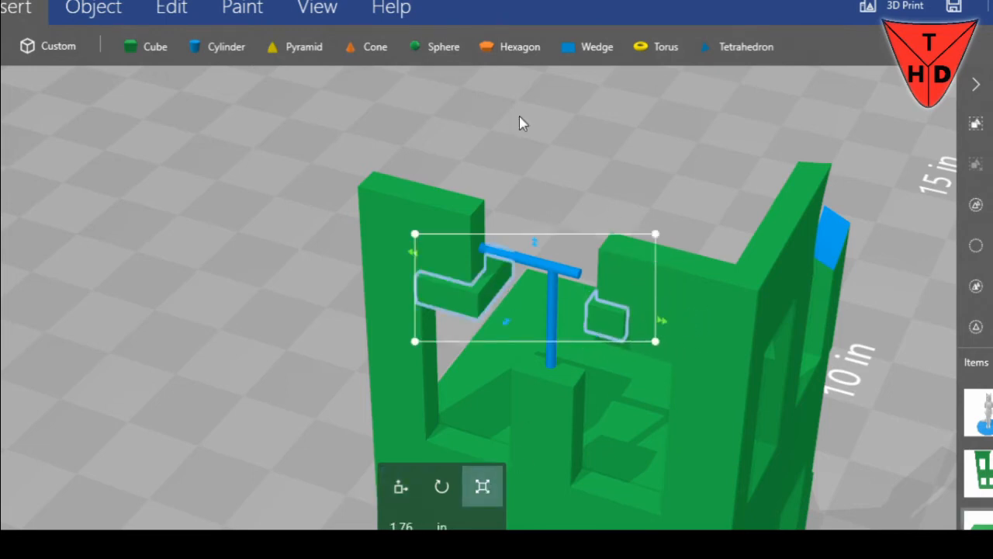
pyautogui.click(190, 9)
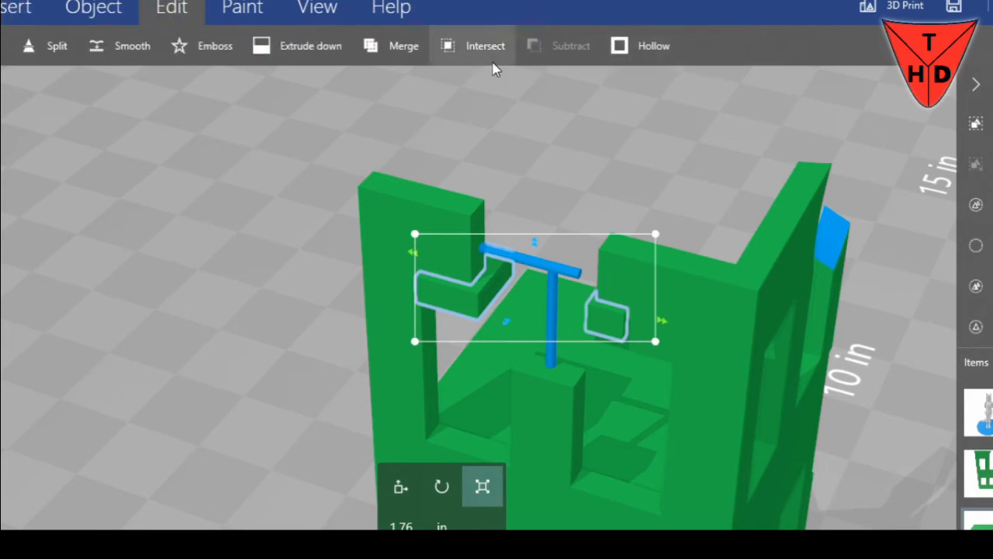
pyautogui.click(618, 324)
pyautogui.click(567, 45)
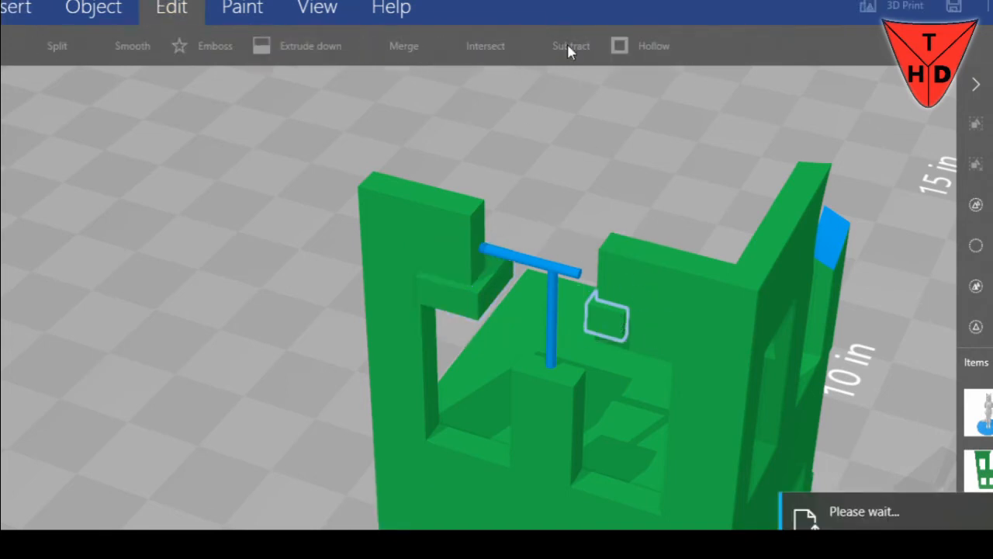
pyautogui.click(475, 288)
pyautogui.click(556, 46)
pyautogui.moveTo(597, 187)
pyautogui.mouseDown()
pyautogui.moveTo(682, 126)
pyautogui.moveTo(591, 170)
pyautogui.mouseUp()
pyautogui.hotkey('ctrl', 'z')
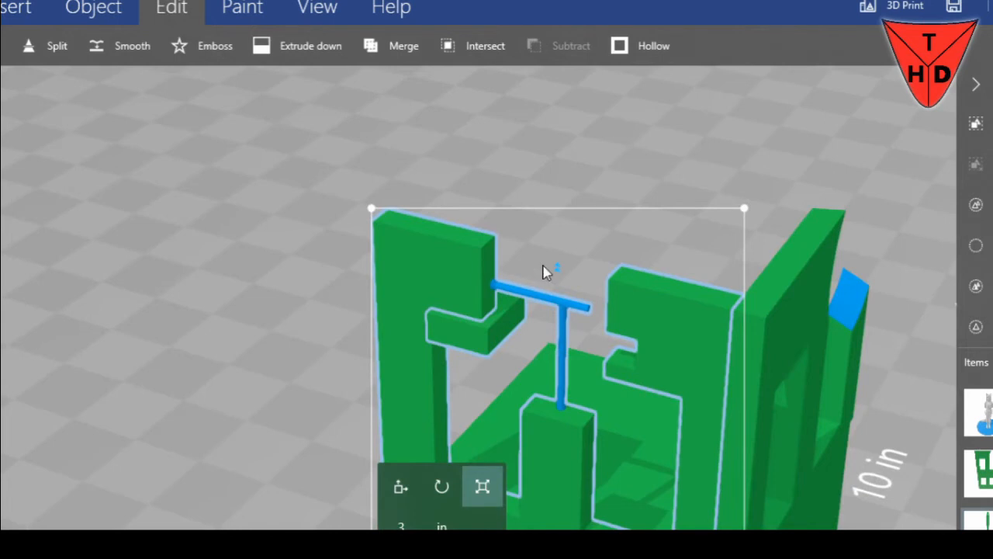
# Raise the remaining block to just below the top of its wall section and subtract it to cut a notch there
pyautogui.click(475, 330)
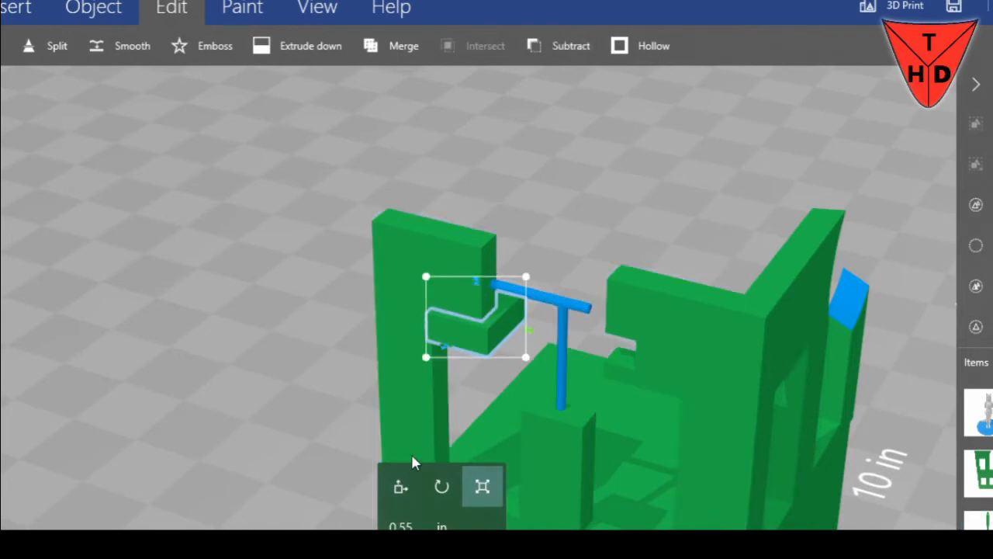
pyautogui.click(401, 486)
pyautogui.moveTo(475, 287); pyautogui.dragTo(478, 225)
pyautogui.click(574, 46)
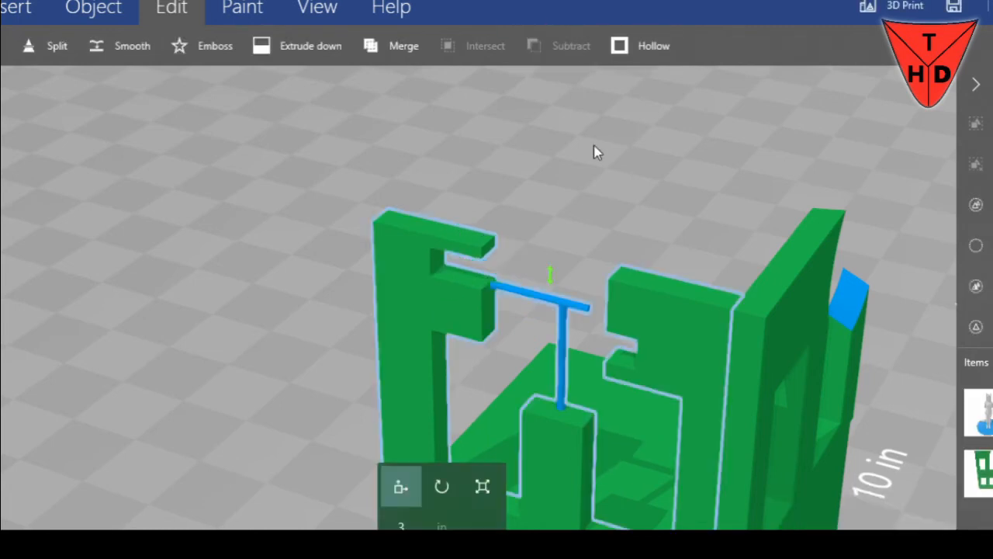
# Paste the block again and raise it to about 5.93 in, across the top edge of the notched wall section
pyautogui.hotkey('ctrl', 'v')
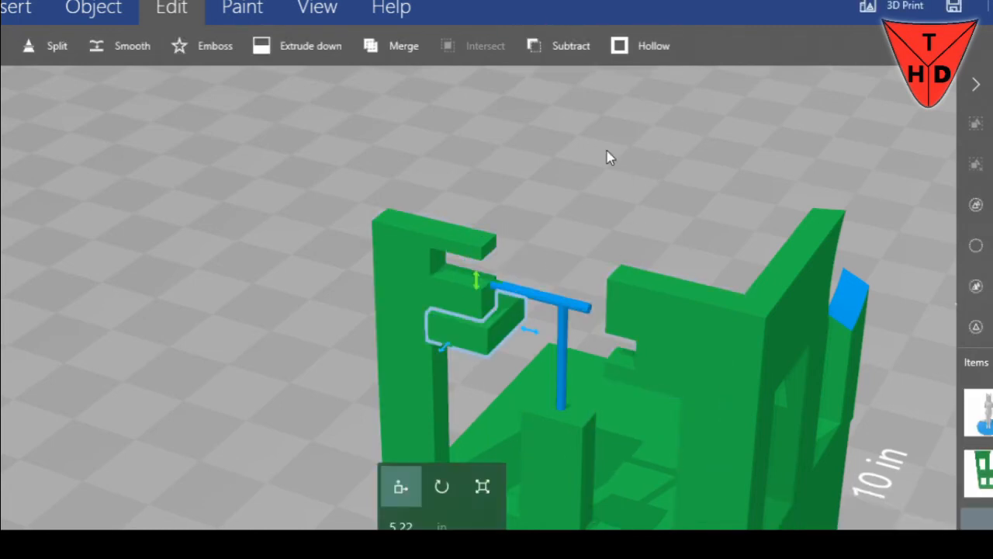
pyautogui.moveTo(478, 281); pyautogui.dragTo(496, 213)
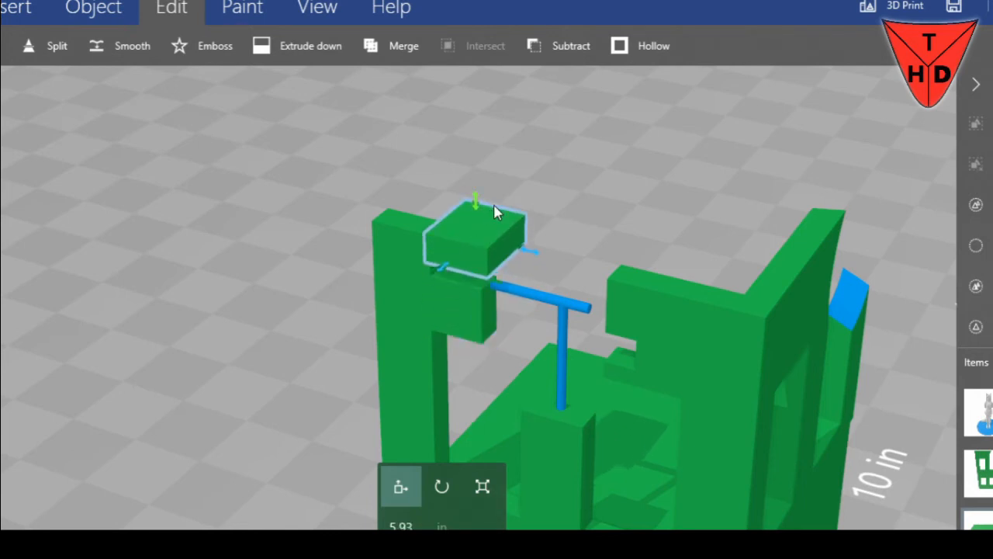
pyautogui.moveTo(515, 258)
pyautogui.mouseDown()
pyautogui.moveTo(499, 244)
pyautogui.moveTo(521, 244)
pyautogui.mouseUp()
# Widen the pasted block to about 1.01 in and subtract it to break the wall's top edge into steps
pyautogui.click(483, 486)
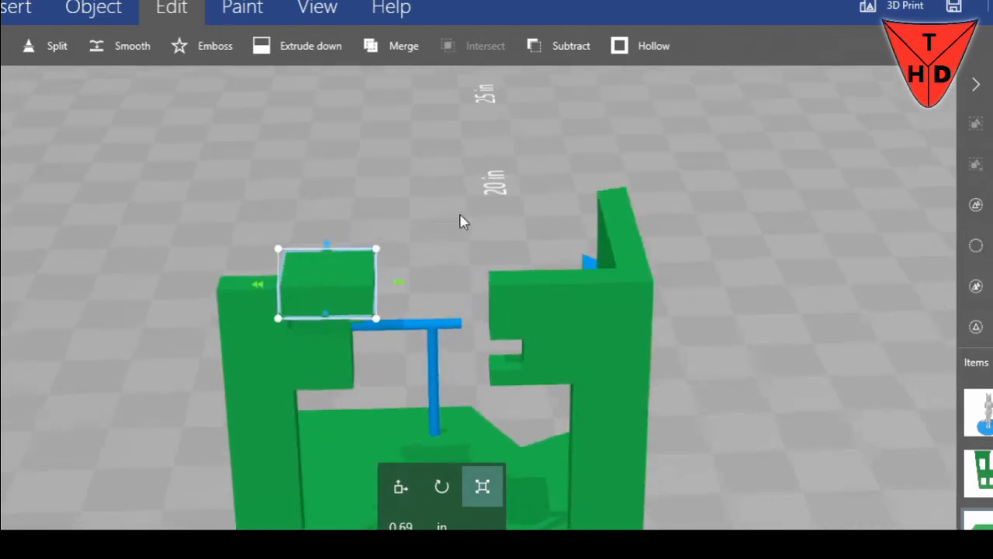
pyautogui.moveTo(264, 277); pyautogui.dragTo(217, 287)
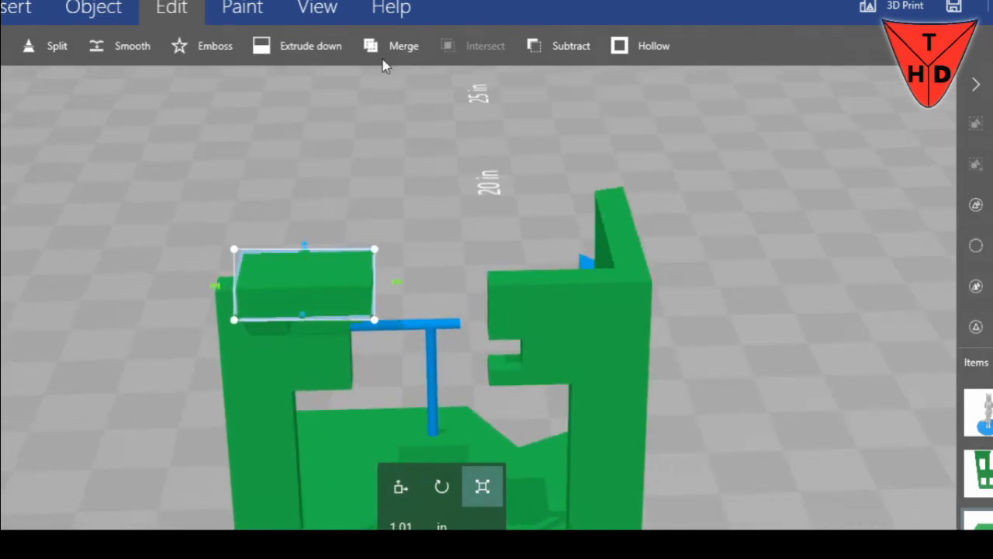
pyautogui.click(548, 60)
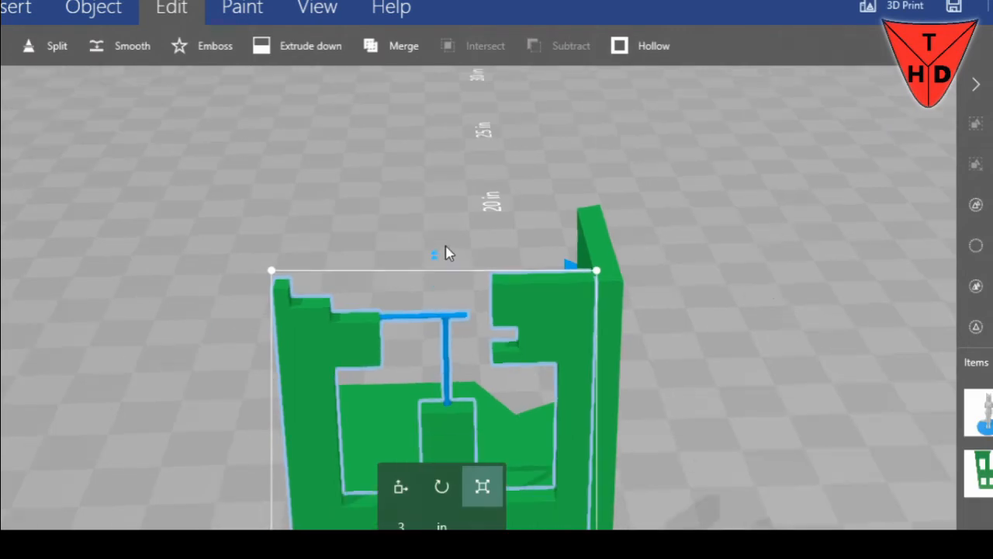
# Inspect the ruined walls and the upper floor slab from the front, side and open rear
pyautogui.moveTo(679, 289); pyautogui.dragTo(505, 303)
pyautogui.scroll(-3, 505, 304)
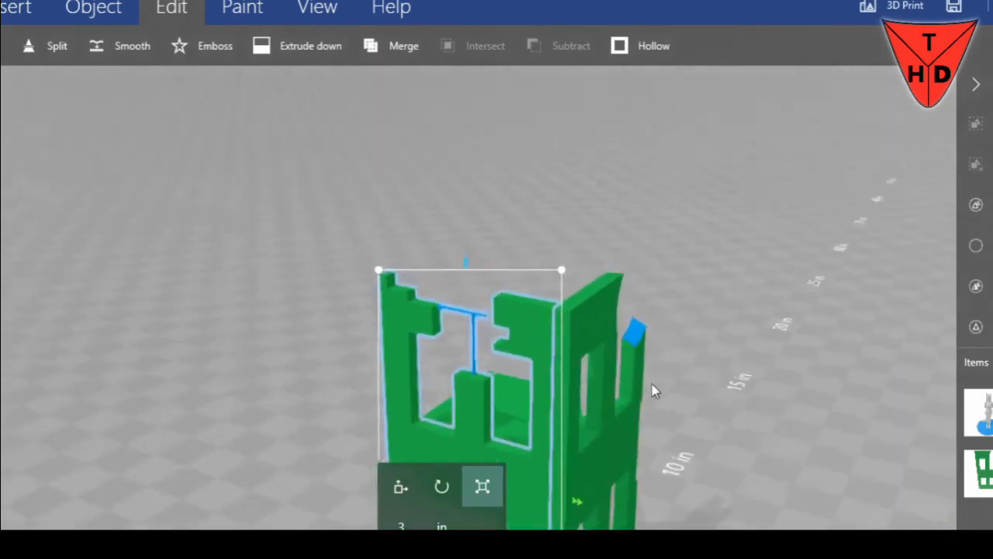
pyautogui.moveTo(688, 360); pyautogui.dragTo(429, 134, button='right')
pyautogui.moveTo(593, 312); pyautogui.dragTo(513, 390)
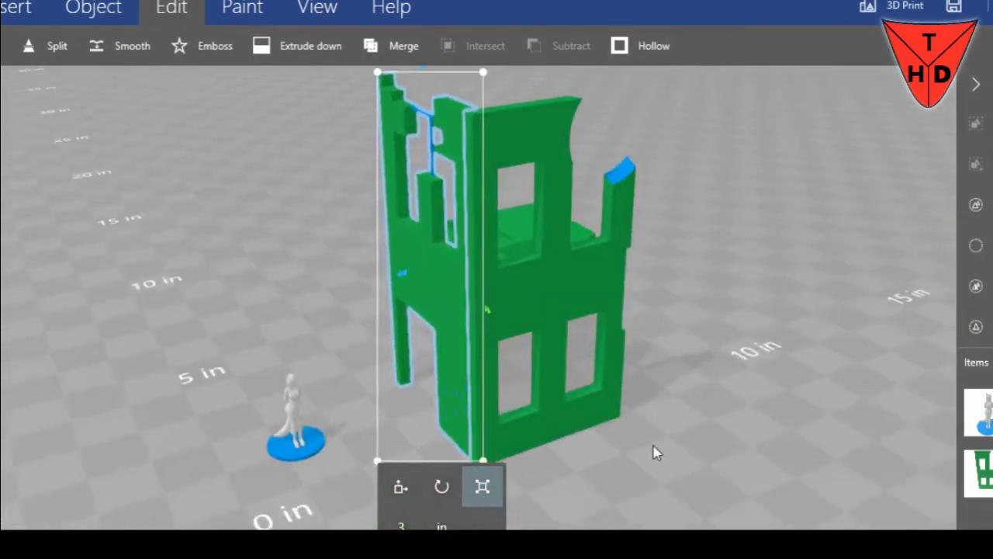
pyautogui.scroll(-1, 657, 452)
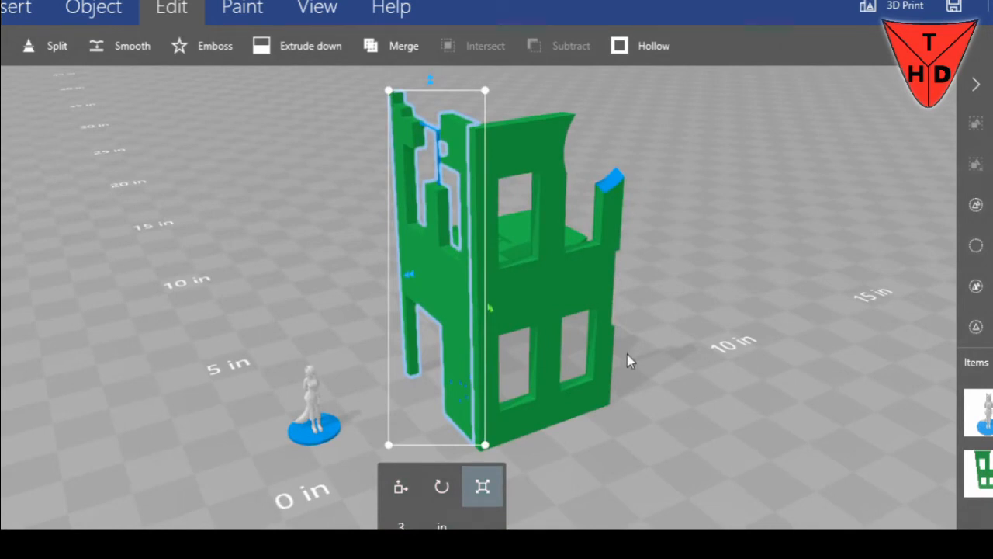
pyautogui.moveTo(627, 357); pyautogui.dragTo(703, 348)
pyautogui.keyDown('ctrl'); pyautogui.click(564, 296); pyautogui.keyUp('ctrl')
pyautogui.moveTo(692, 266); pyautogui.dragTo(661, 293)
pyautogui.keyDown('ctrl'); pyautogui.click(852, 218); pyautogui.keyUp('ctrl')
pyautogui.moveTo(568, 308); pyautogui.dragTo(351, 323)
pyautogui.moveTo(494, 325); pyautogui.dragTo(342, 296)
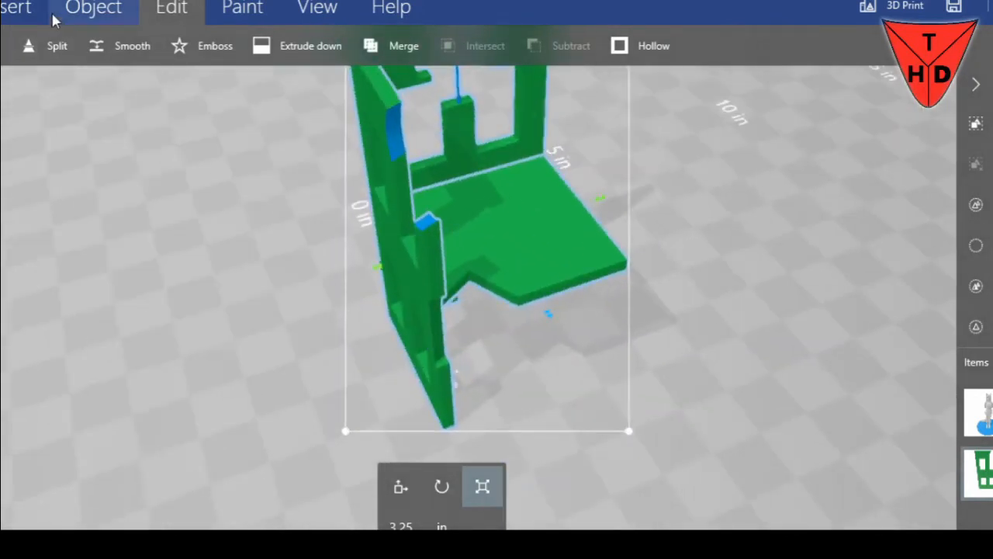
# Insert a cube and move it past the front wall to the open side of the ruin
pyautogui.click(15, 9)
pyautogui.click(151, 48)
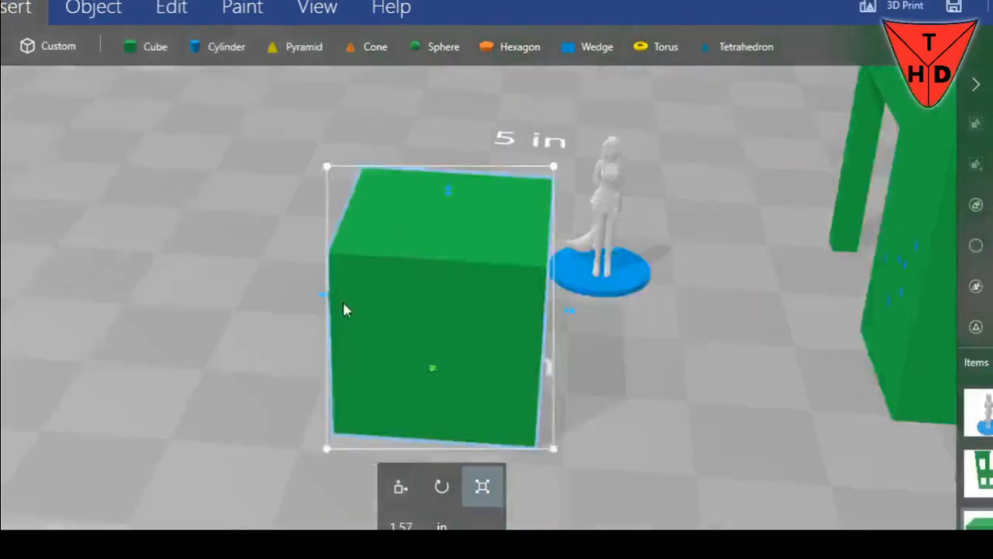
pyautogui.scroll(-5, 298, 260)
pyautogui.moveTo(291, 286); pyautogui.dragTo(183, 414, button='right')
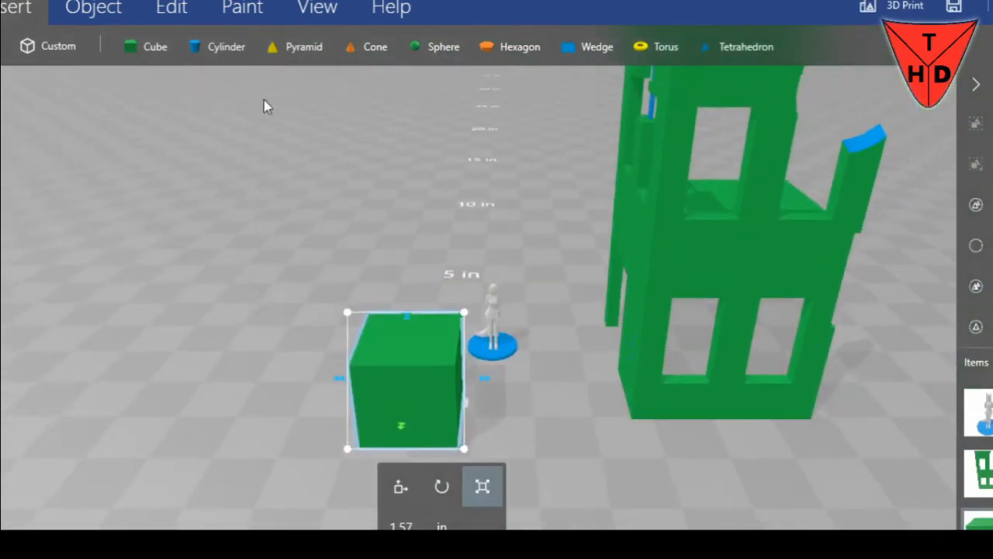
pyautogui.moveTo(329, 385); pyautogui.dragTo(614, 370)
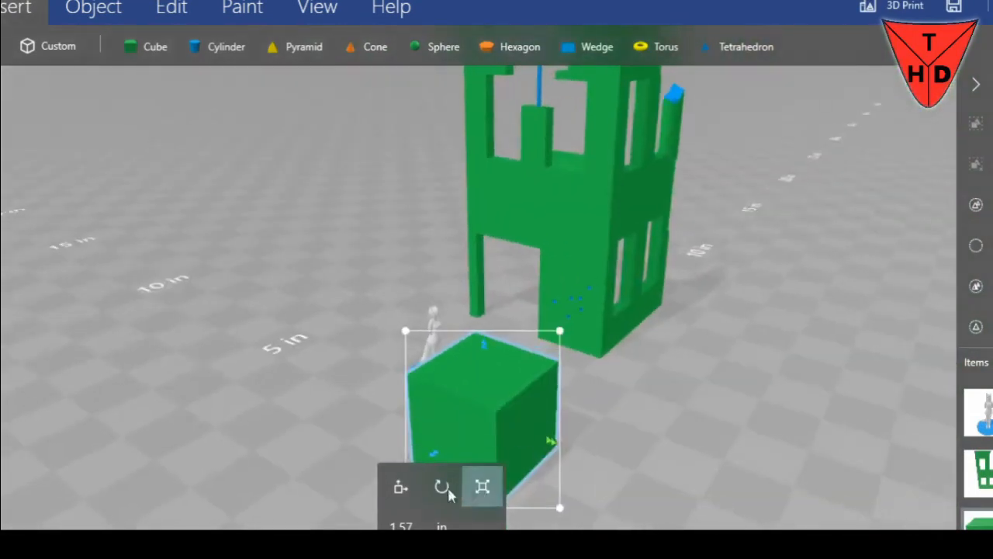
pyautogui.click(401, 486)
pyautogui.moveTo(517, 427); pyautogui.dragTo(669, 225)
# Raise the cube to overlap the upper floor slab's free outer corner and subtract it to break the corner away
pyautogui.moveTo(802, 186); pyautogui.dragTo(4, 326)
pyautogui.moveTo(218, 316); pyautogui.dragTo(68, 304, button='right')
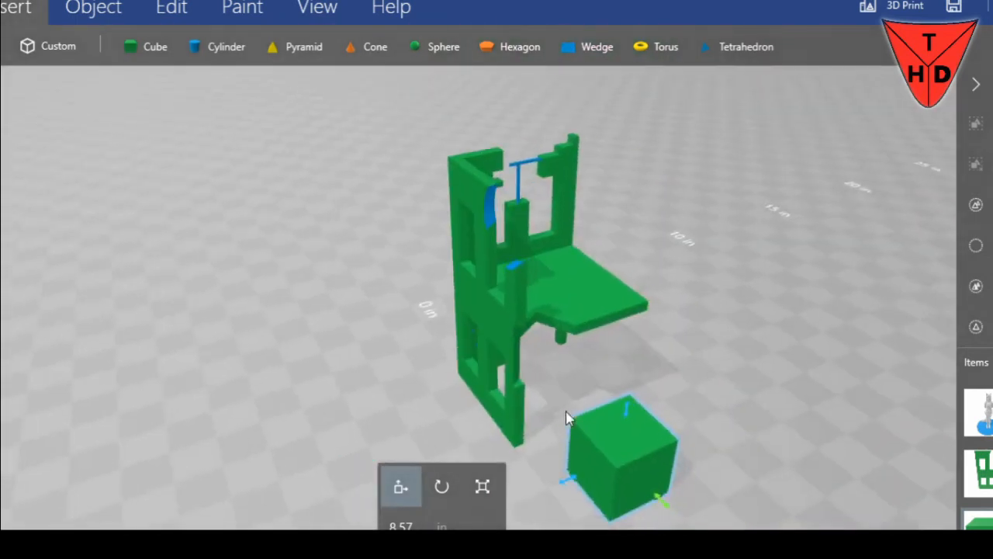
pyautogui.moveTo(625, 410); pyautogui.dragTo(663, 277)
pyautogui.moveTo(680, 416); pyautogui.dragTo(635, 382)
pyautogui.moveTo(539, 360); pyautogui.dragTo(610, 321)
pyautogui.moveTo(698, 339); pyautogui.dragTo(682, 328)
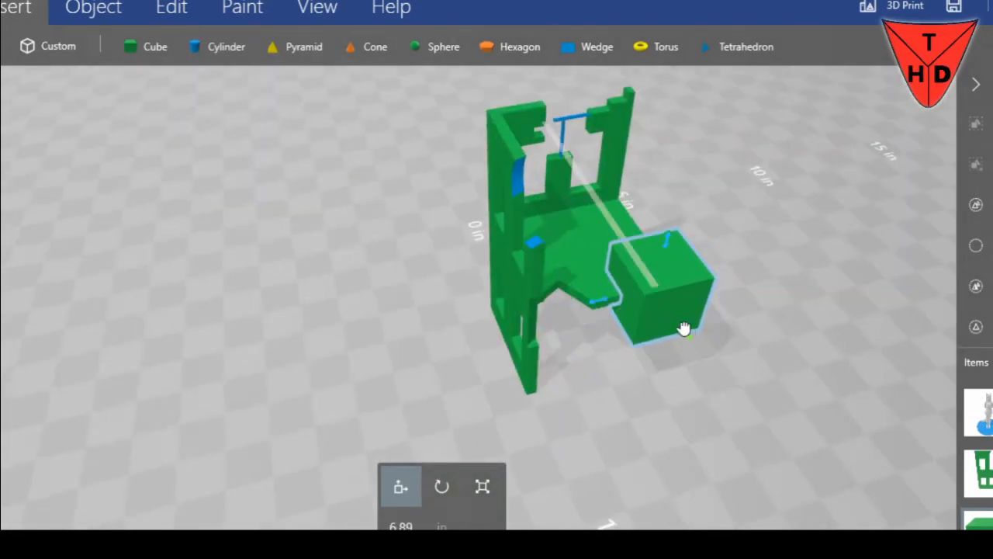
pyautogui.click(230, 17)
pyautogui.click(171, 9)
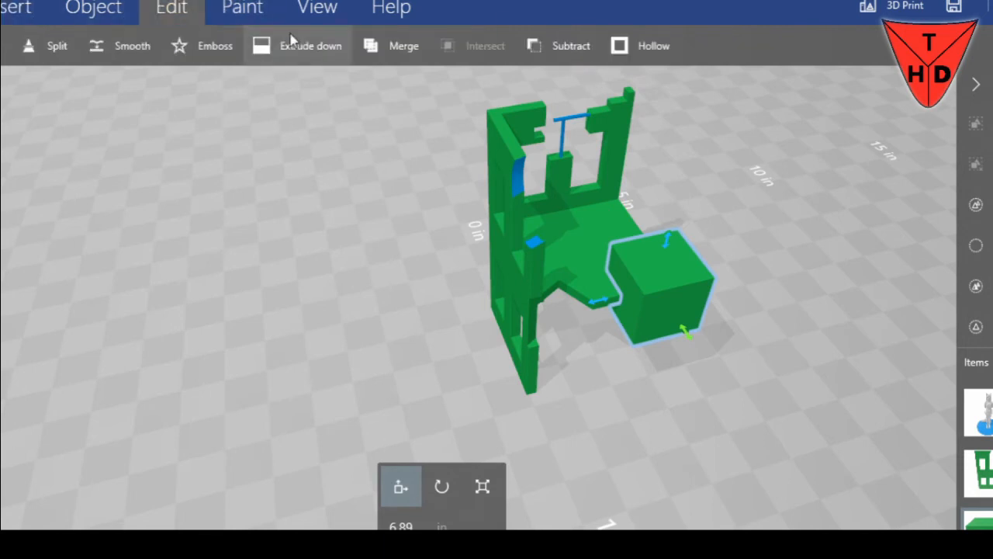
pyautogui.click(543, 46)
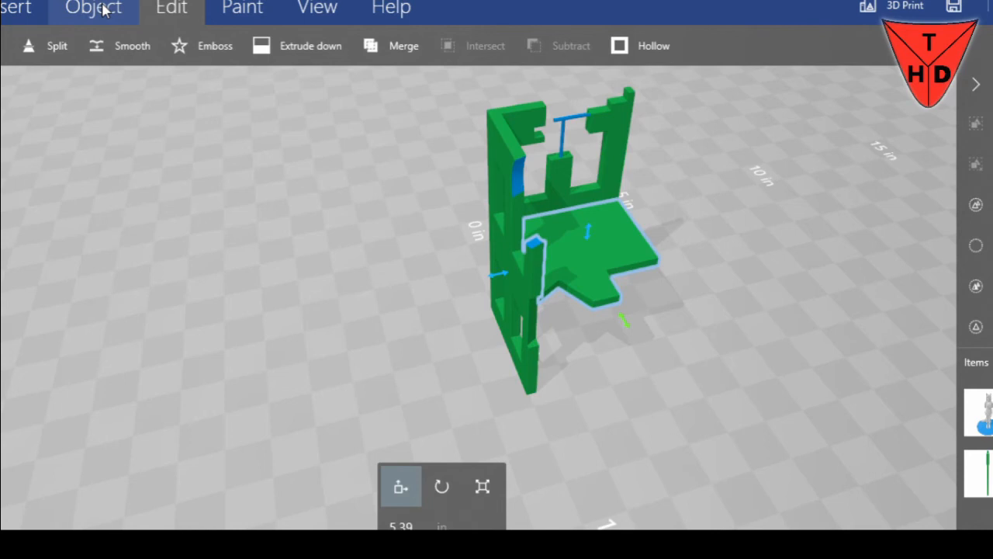
# Move the miniature figure up and onto the broken upper floor slab as a scale reference
pyautogui.moveTo(707, 341); pyautogui.dragTo(75, 256)
pyautogui.moveTo(751, 339); pyautogui.dragTo(262, 332)
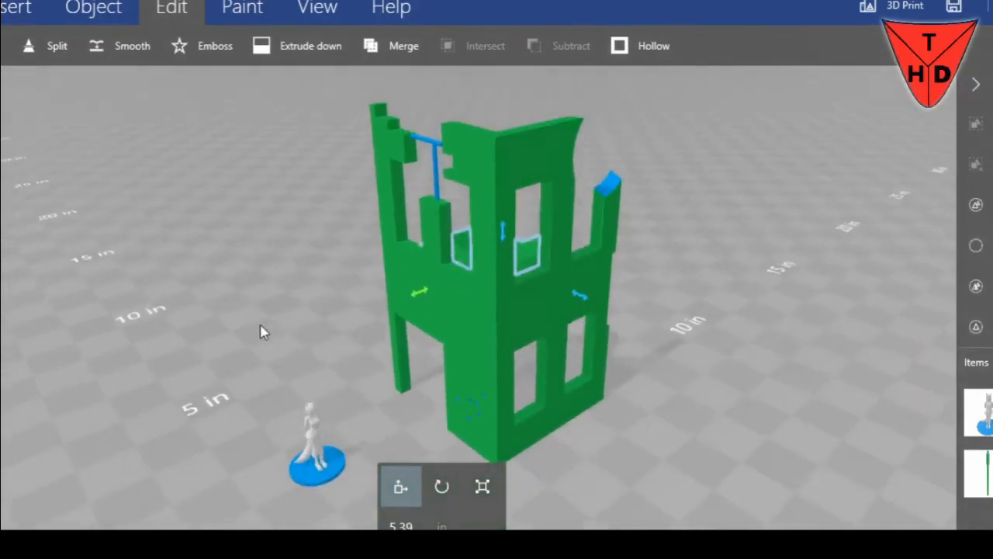
pyautogui.moveTo(332, 477); pyautogui.dragTo(349, 200)
pyautogui.moveTo(229, 300); pyautogui.dragTo(480, 257)
pyautogui.moveTo(634, 212); pyautogui.dragTo(362, 332)
pyautogui.moveTo(627, 397); pyautogui.dragTo(652, 293)
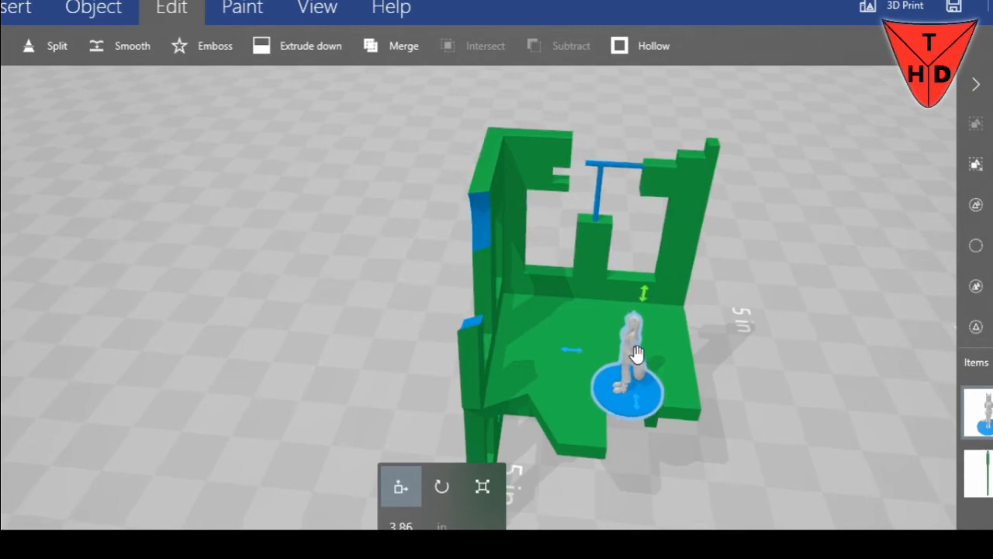
# Compare the miniature's size with the upper storey's walls and windows from several angles
pyautogui.moveTo(664, 442); pyautogui.dragTo(634, 402)
pyautogui.scroll(6, 634, 402)
pyautogui.moveTo(734, 383); pyautogui.dragTo(489, 380)
pyautogui.moveTo(430, 394); pyautogui.dragTo(662, 366)
pyautogui.moveTo(860, 335); pyautogui.dragTo(656, 233)
pyautogui.moveTo(316, 221); pyautogui.dragTo(674, 239)
pyautogui.moveTo(574, 292); pyautogui.dragTo(808, 314)
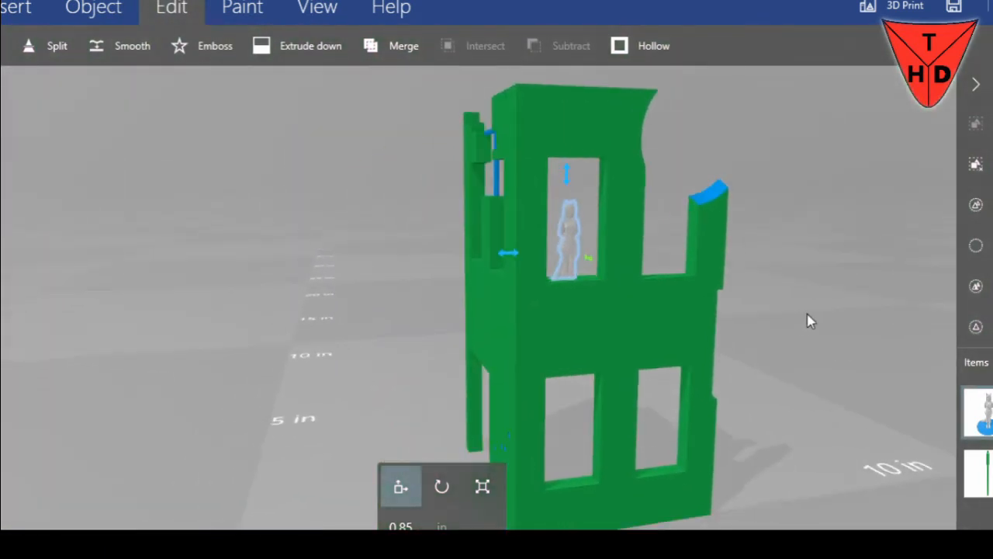
pyautogui.moveTo(361, 333); pyautogui.dragTo(328, 377)
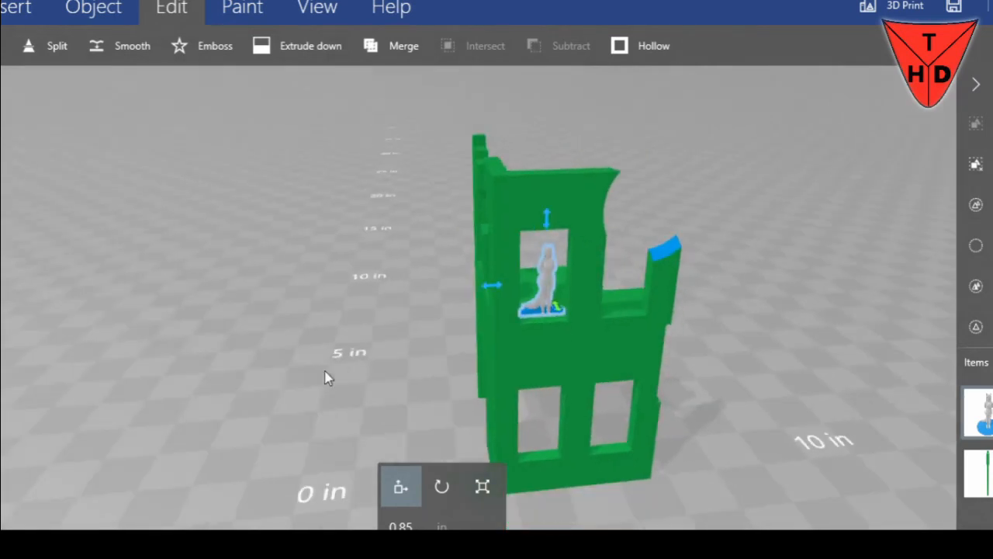
# Delete the miniature figure and save the model as "Ruin City 1" in 3MF format
pyautogui.press('Delete')
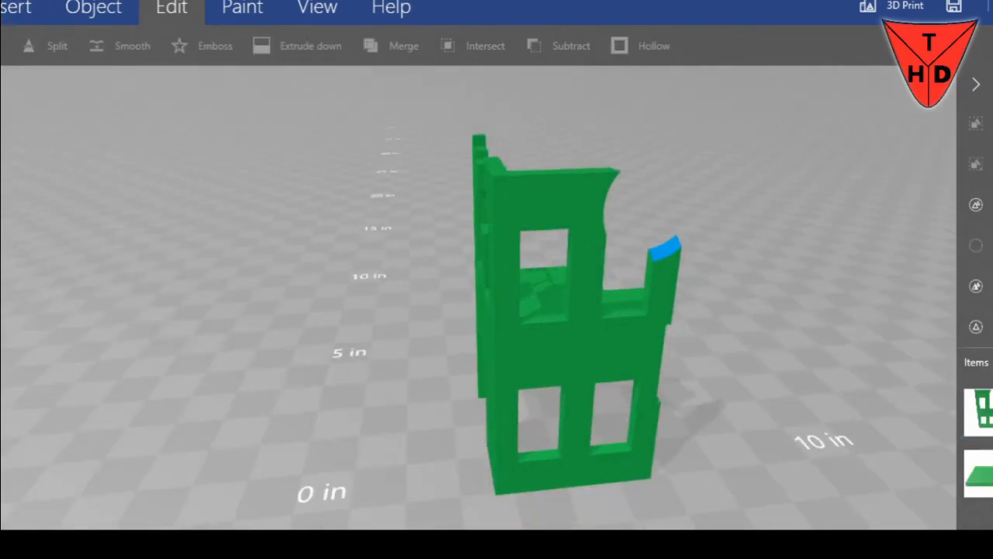
pyautogui.click(1, 7)
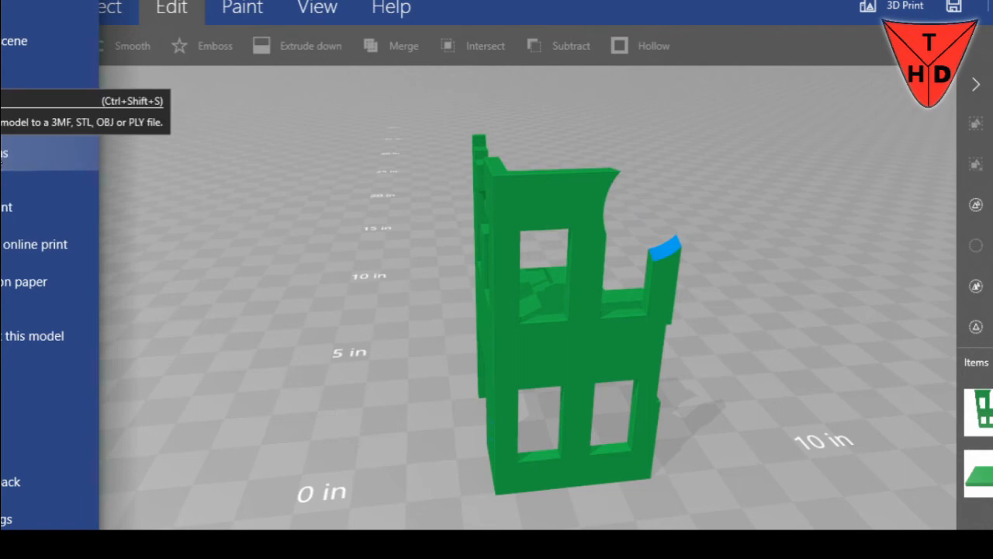
pyautogui.click(3, 154)
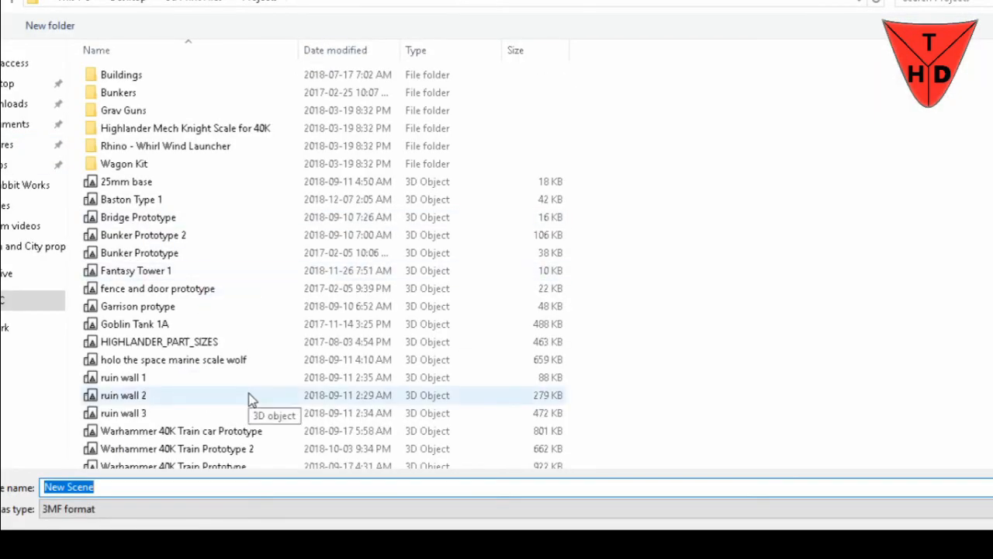
pyautogui.write('Ruin')
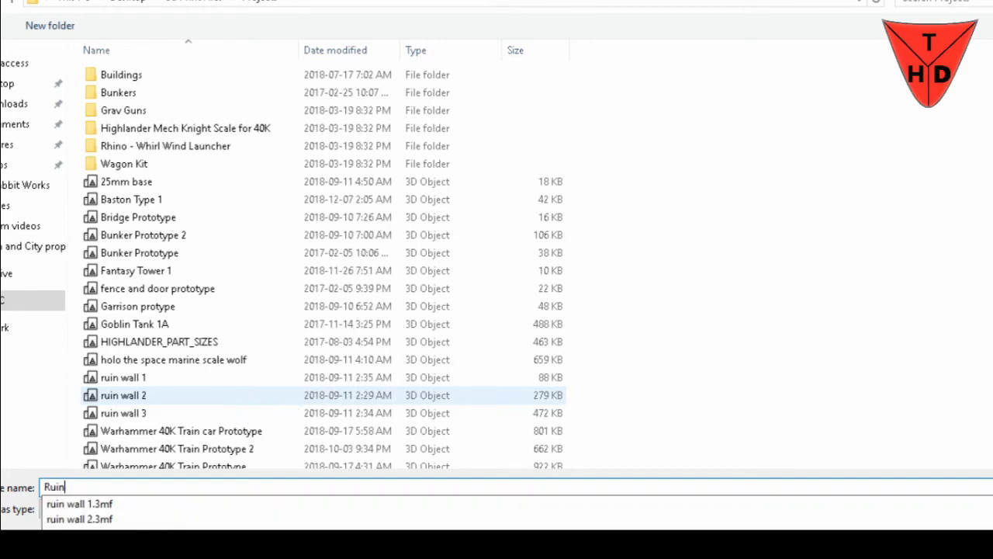
pyautogui.write(' City 1')
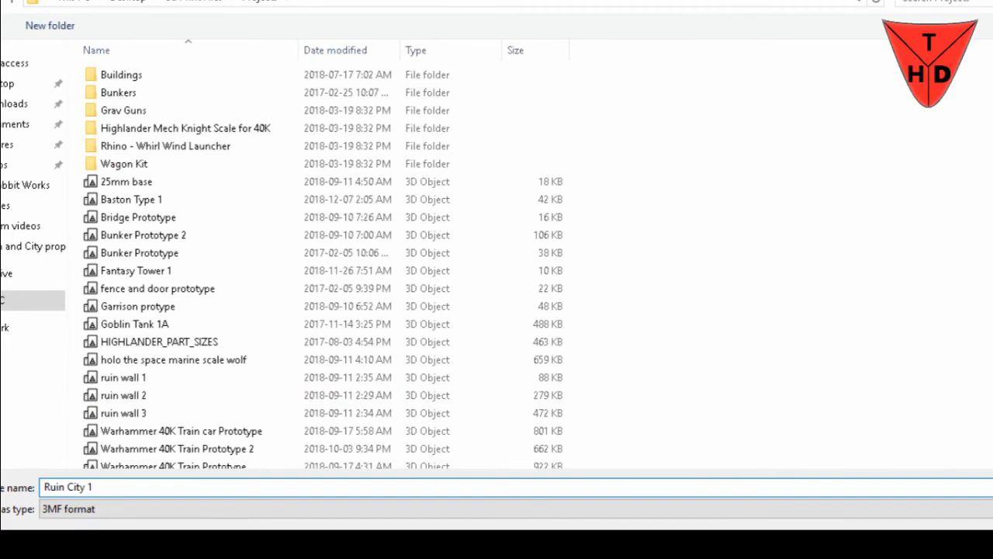
pyautogui.press('Return')
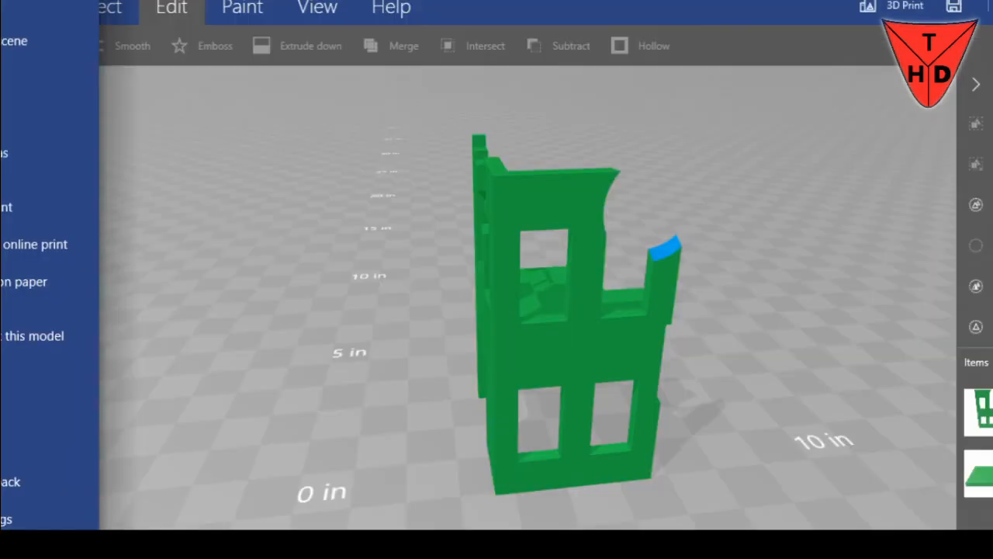
# Start another save of Ruin City 1 and examine the file type choices, choosing 3MF format
pyautogui.click(8, 163)
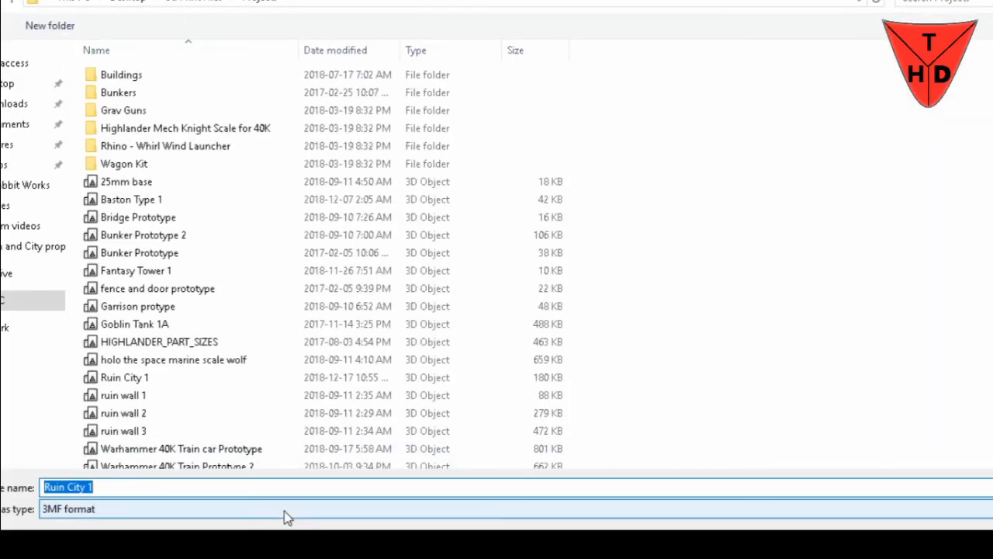
pyautogui.click(284, 509)
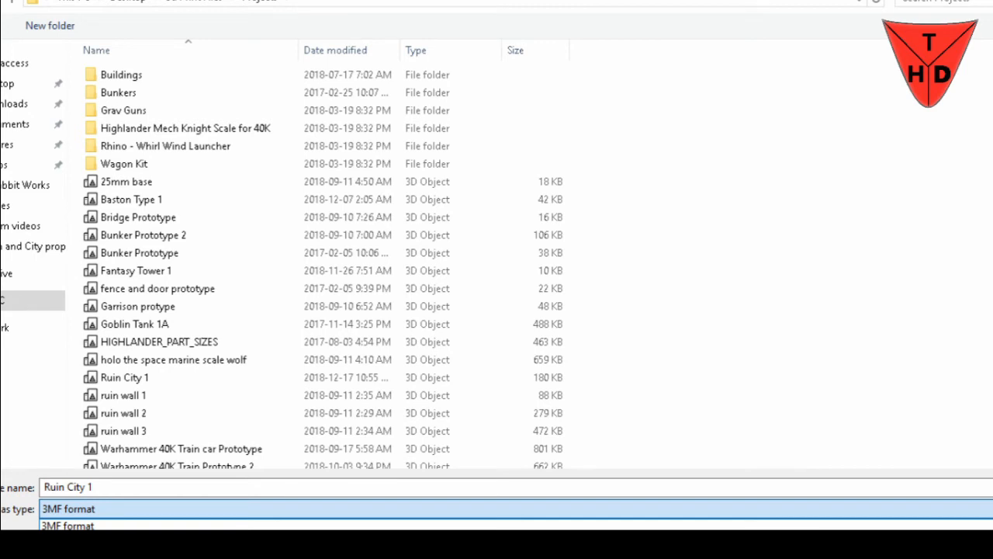
pyautogui.click(326, 525)
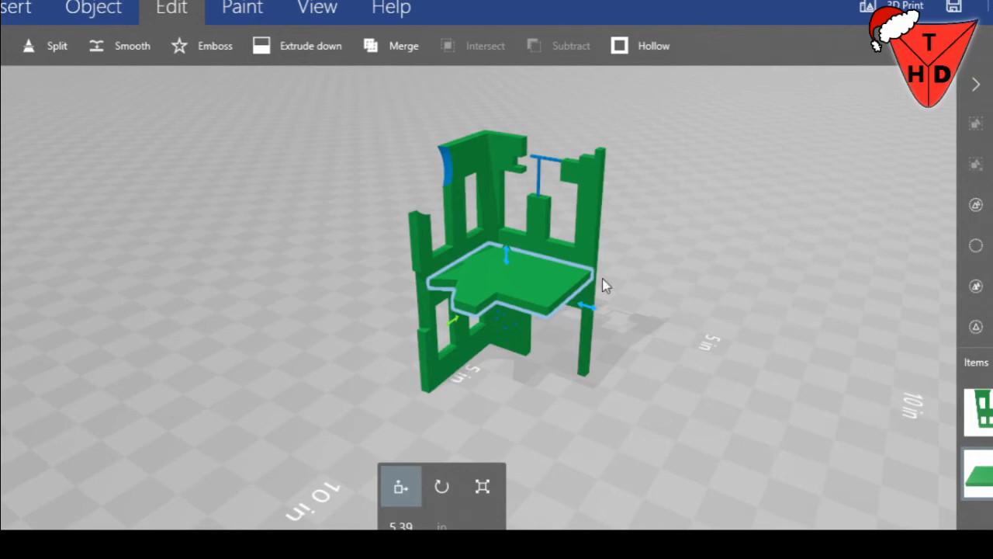
# Pull the floor slab out of the building and lower it to about 0.12 in, flat on the ground beside the walls
pyautogui.moveTo(589, 310); pyautogui.dragTo(760, 350)
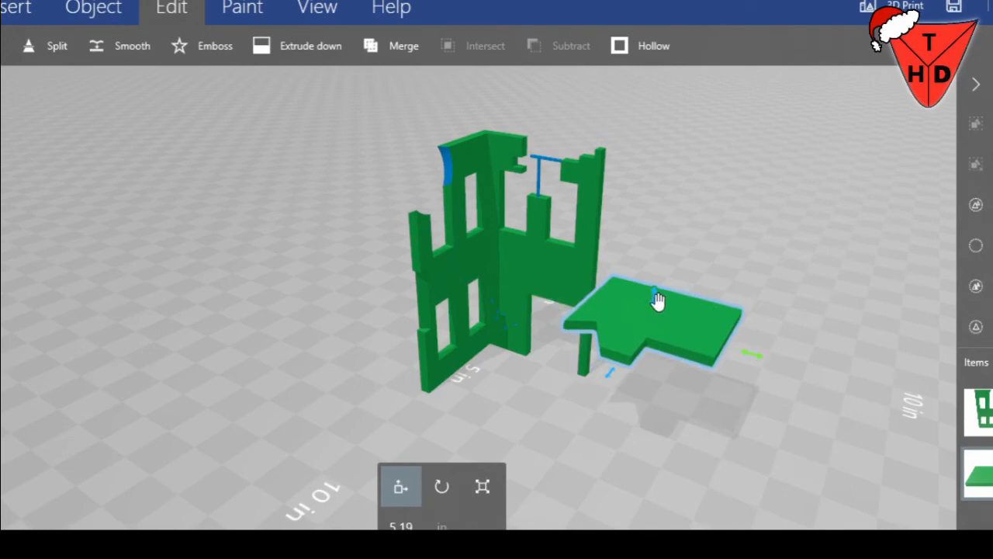
pyautogui.moveTo(655, 300); pyautogui.dragTo(669, 423)
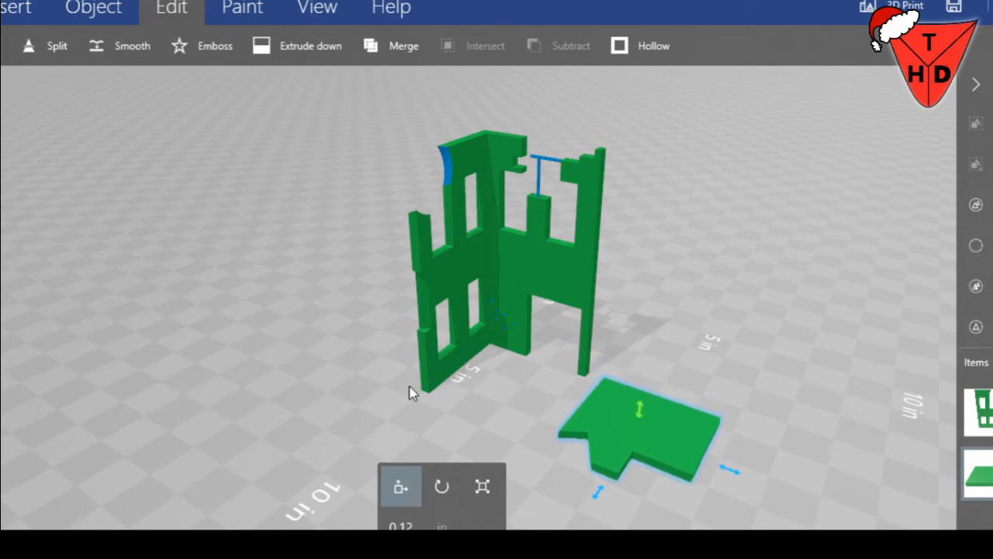
pyautogui.moveTo(312, 380); pyautogui.dragTo(369, 391)
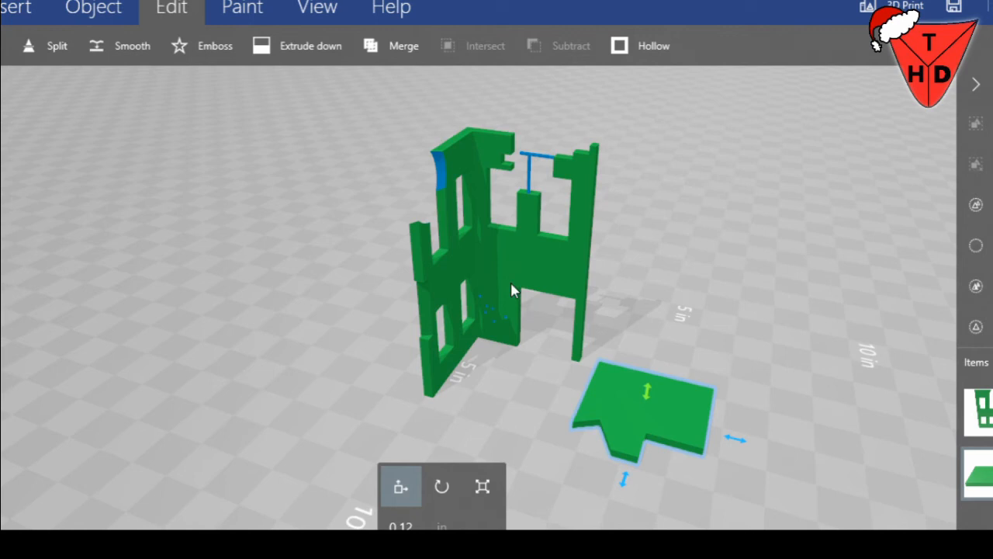
pyautogui.moveTo(510, 410); pyautogui.dragTo(992, 357)
pyautogui.moveTo(694, 364); pyautogui.dragTo(967, 408)
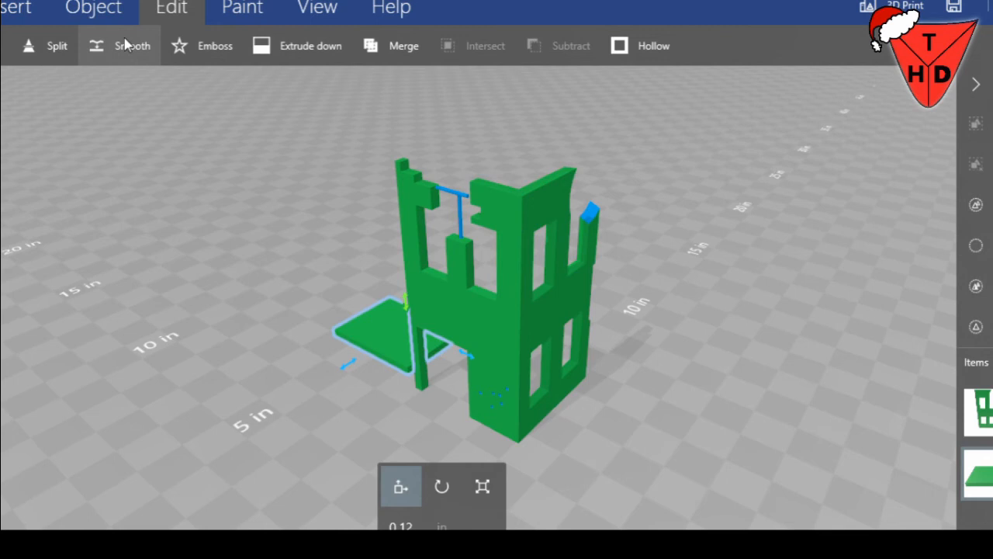
# Select the front and side walls together, without the floor slab, and group them into one object
pyautogui.click(49, 44)
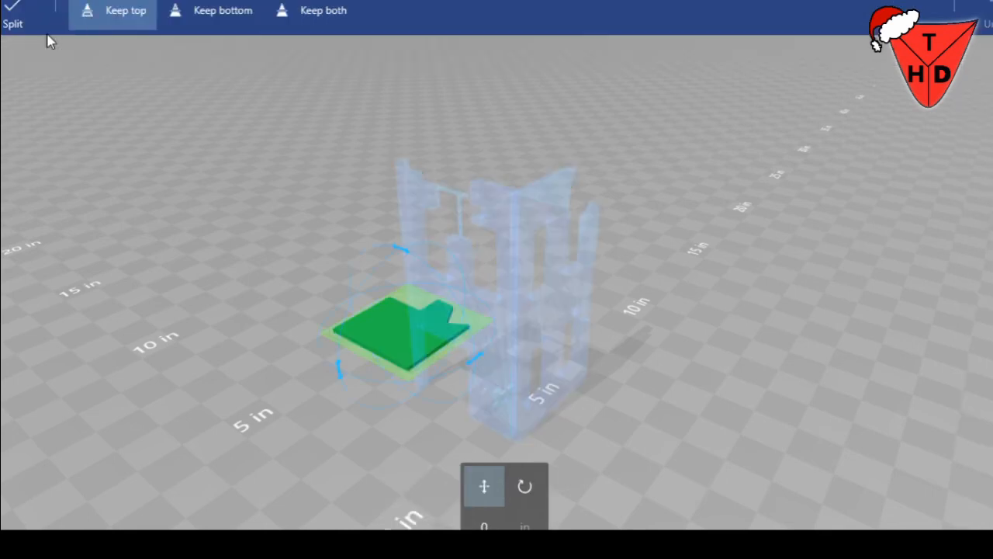
pyautogui.press('Escape')
pyautogui.click(486, 330)
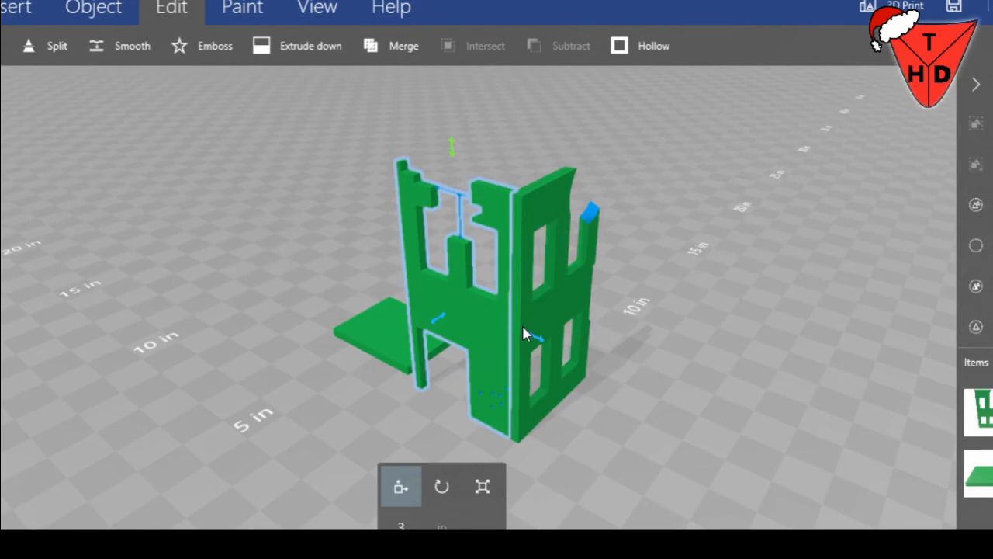
pyautogui.keyDown('ctrl'); pyautogui.click(523, 334); pyautogui.keyUp('ctrl')
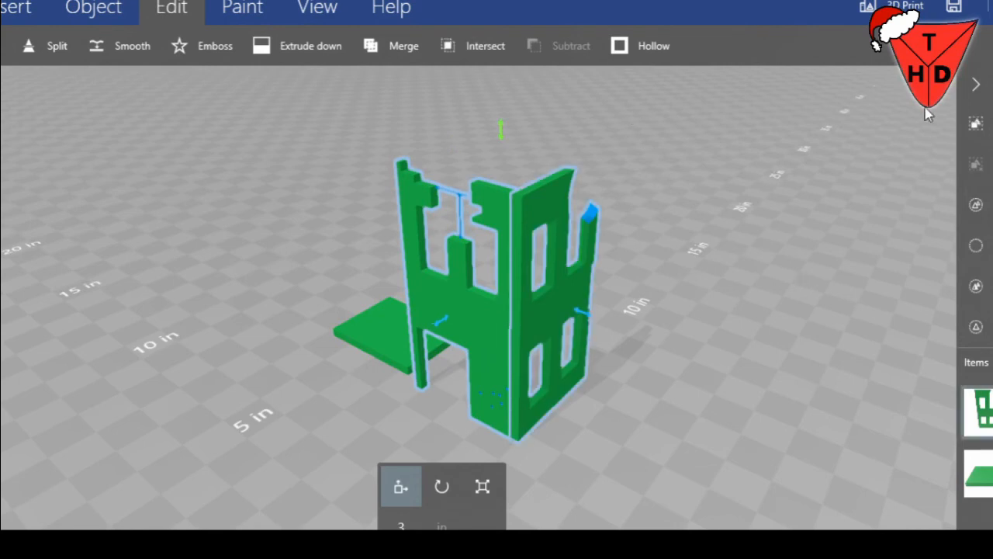
pyautogui.click(977, 124)
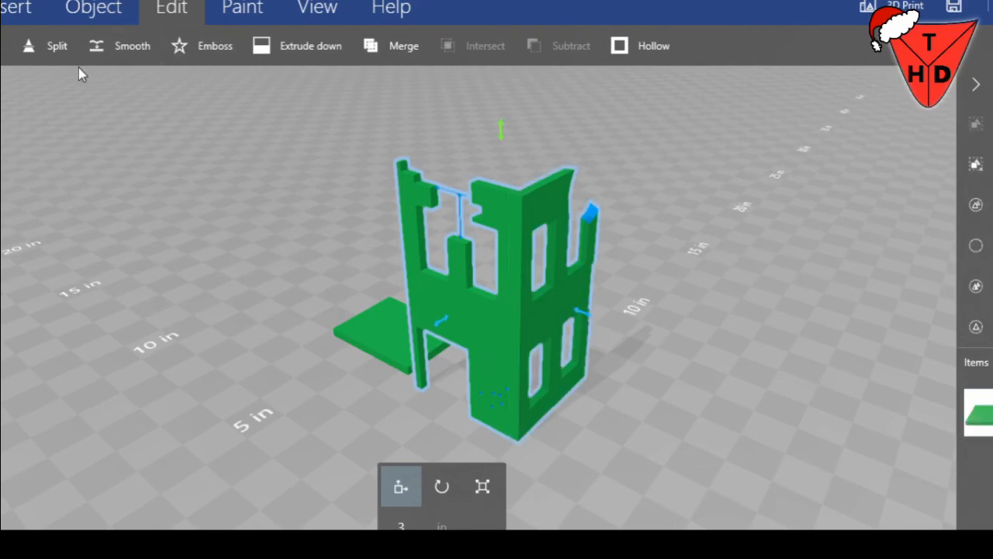
# Split the grouped walls between the two storeys with the cutting plane lowered about 0.08 in, keeping both halves
pyautogui.click(61, 54)
pyautogui.moveTo(732, 373); pyautogui.dragTo(281, 372, button='right')
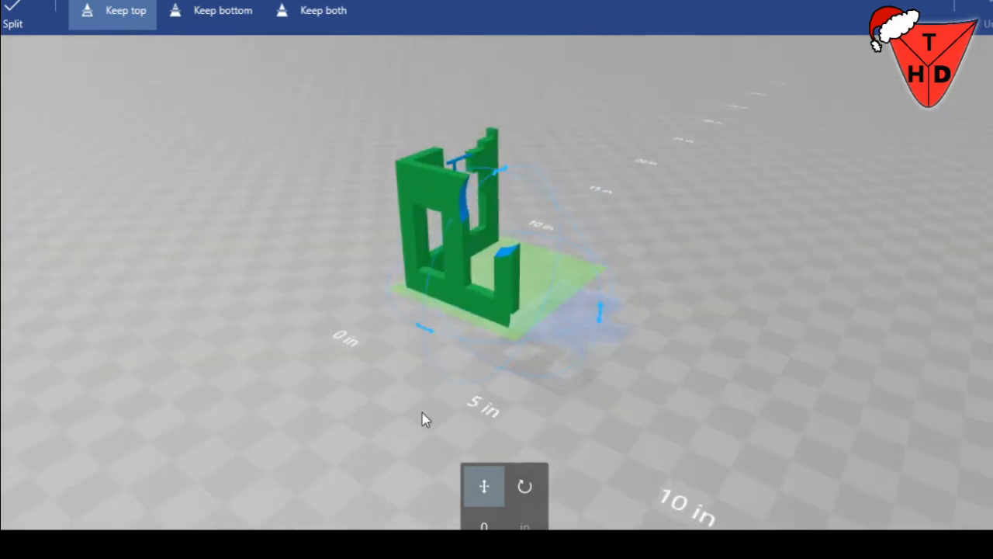
pyautogui.moveTo(608, 479); pyautogui.dragTo(512, 427, button='right')
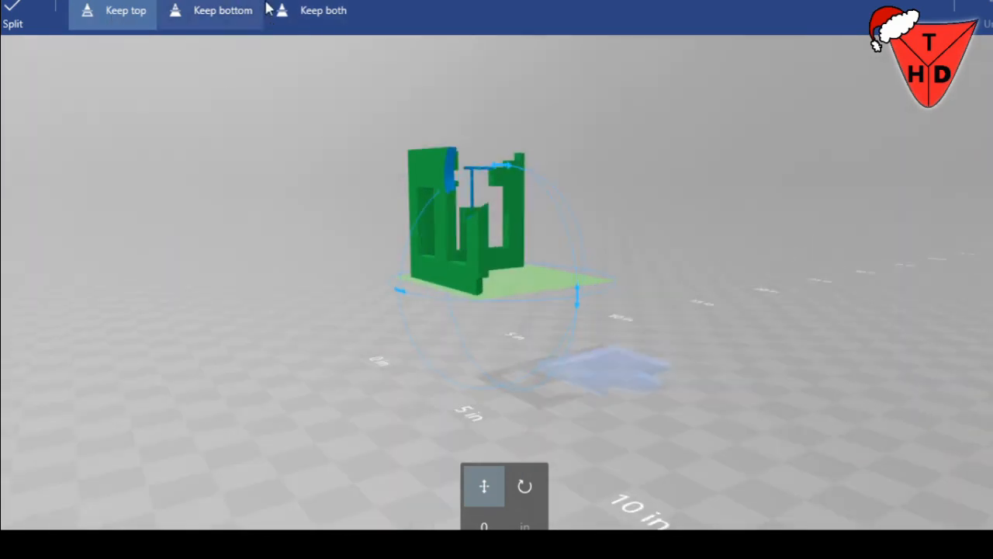
pyautogui.click(306, 11)
pyautogui.moveTo(297, 350); pyautogui.dragTo(403, 363, button='right')
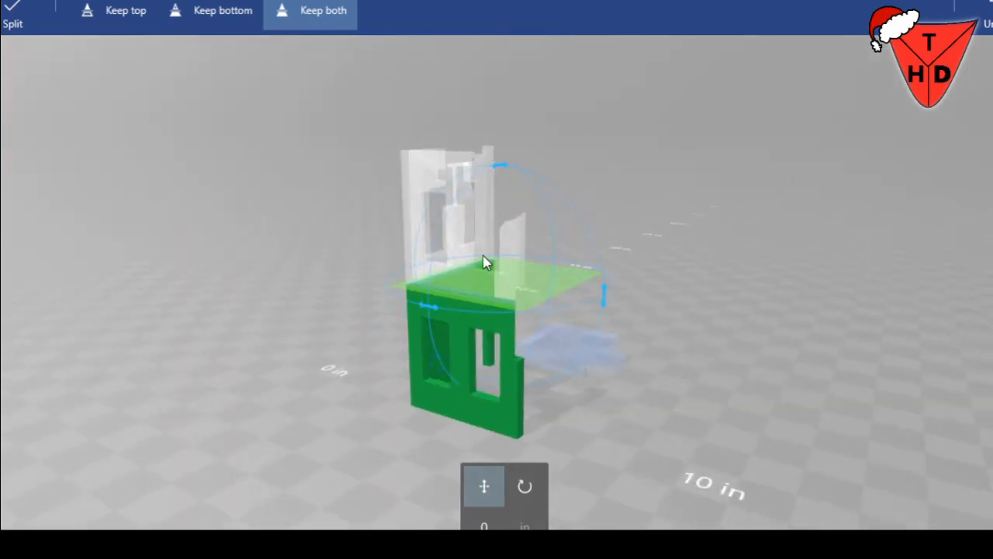
pyautogui.click(529, 487)
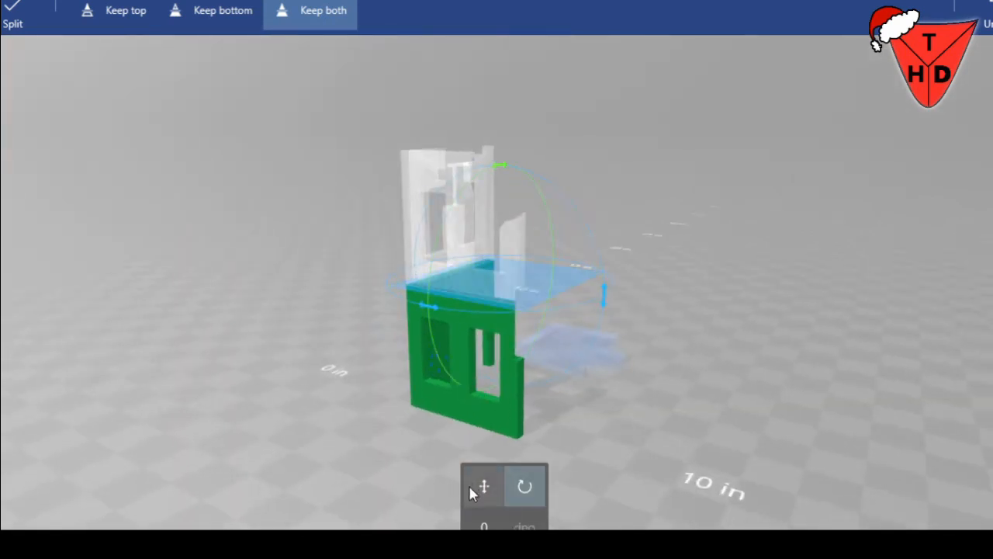
pyautogui.click(470, 489)
pyautogui.moveTo(528, 288)
pyautogui.mouseDown()
pyautogui.moveTo(533, 313)
pyautogui.moveTo(525, 295)
pyautogui.mouseUp()
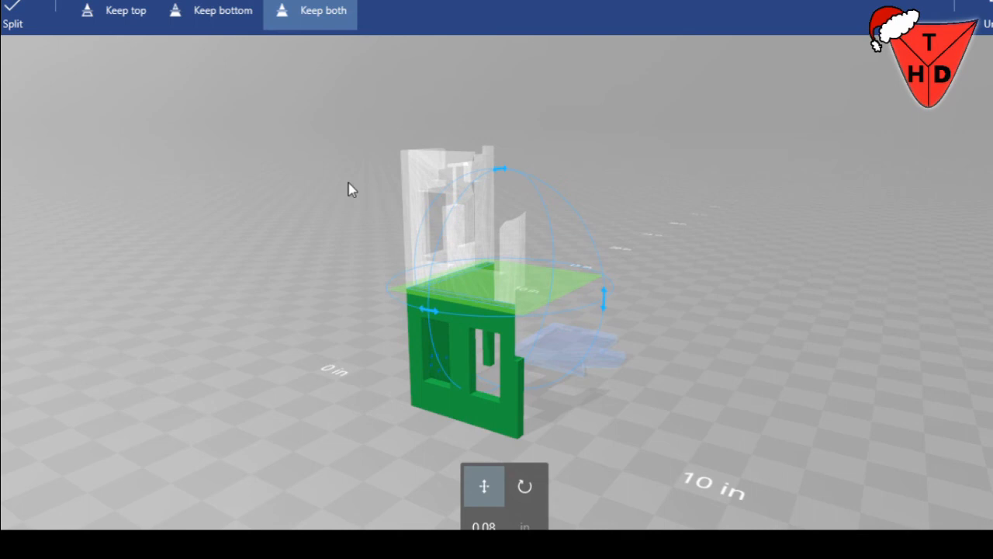
pyautogui.click(32, 9)
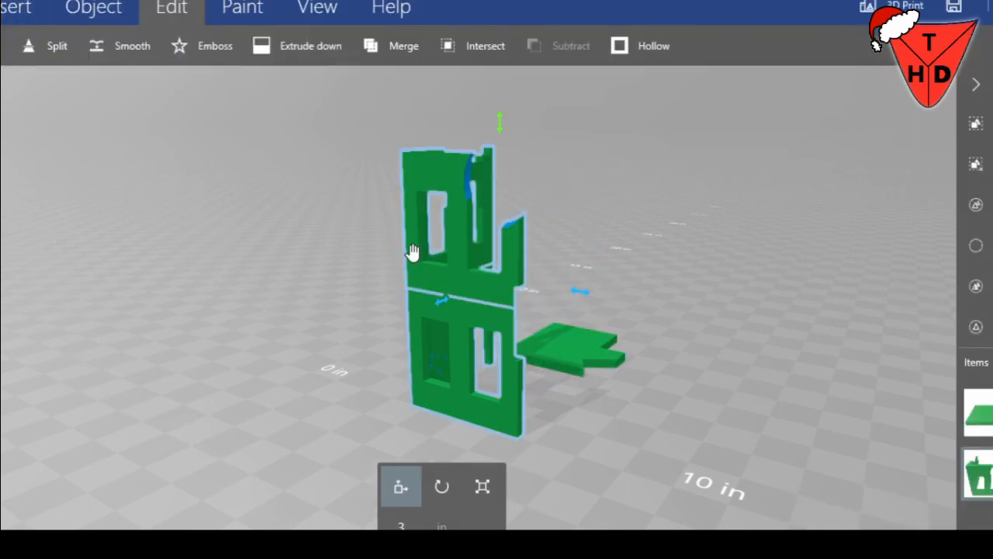
# Move the upper-storey walls off the lower storey and down inside its corner, and slide the floor slab farther out to about 6.3 in
pyautogui.moveTo(581, 291)
pyautogui.mouseDown()
pyautogui.moveTo(614, 308)
pyautogui.moveTo(582, 304)
pyautogui.mouseUp()
pyautogui.click(467, 282)
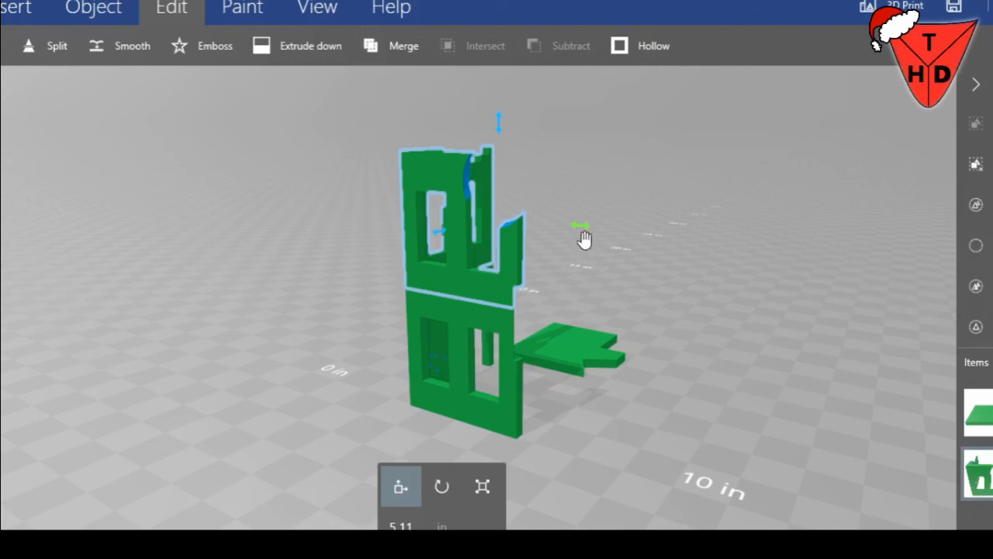
pyautogui.moveTo(585, 231); pyautogui.dragTo(602, 234)
pyautogui.moveTo(281, 299); pyautogui.dragTo(23, 307)
pyautogui.moveTo(417, 229); pyautogui.dragTo(454, 233)
pyautogui.moveTo(546, 122); pyautogui.dragTo(557, 250)
pyautogui.click(648, 405)
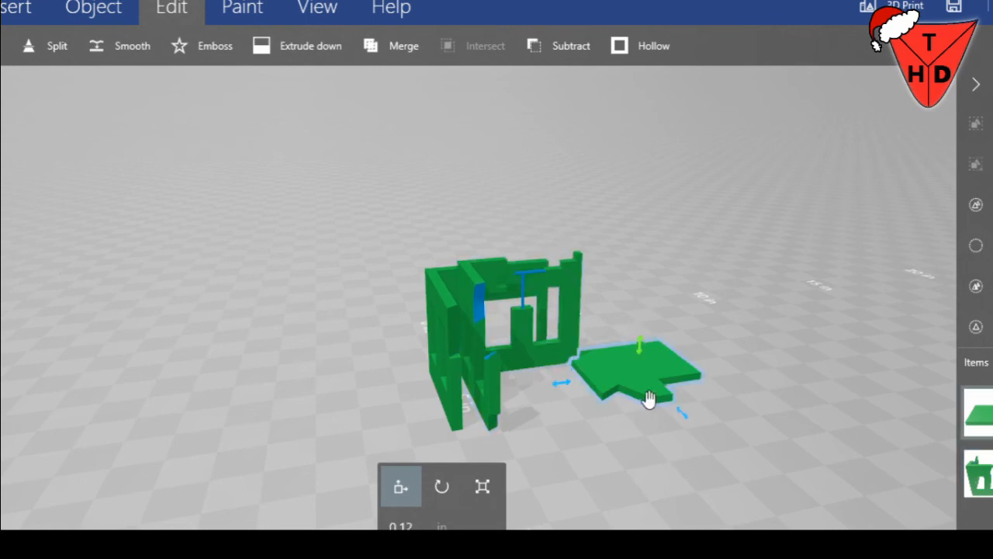
pyautogui.moveTo(682, 414); pyautogui.dragTo(712, 437)
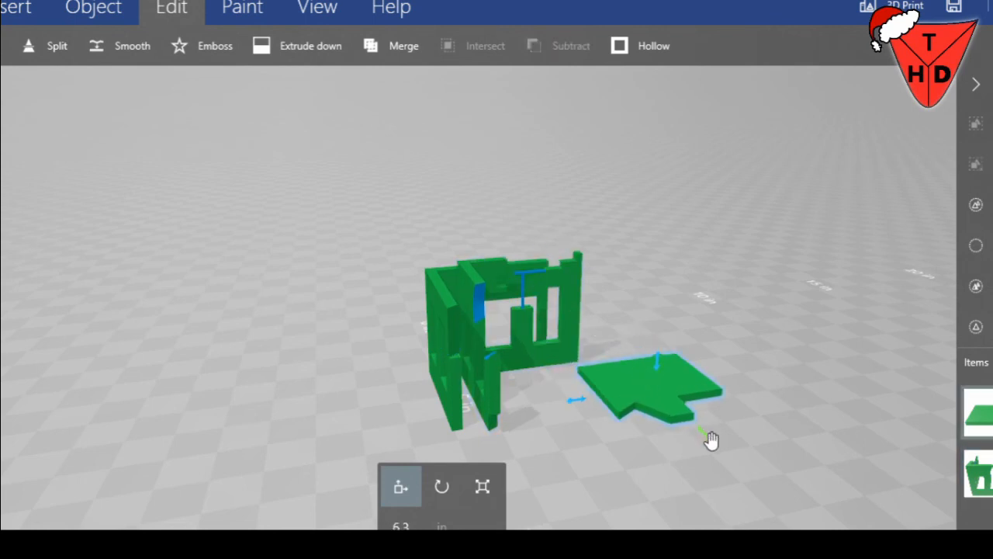
# Settle the separated upper-storey walls onto the ground plane
pyautogui.click(519, 346)
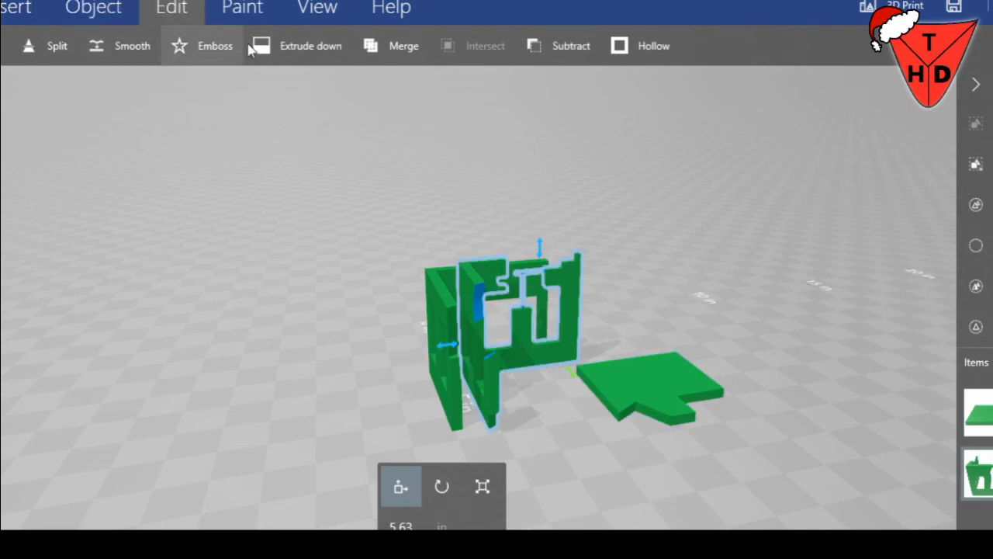
pyautogui.click(121, 14)
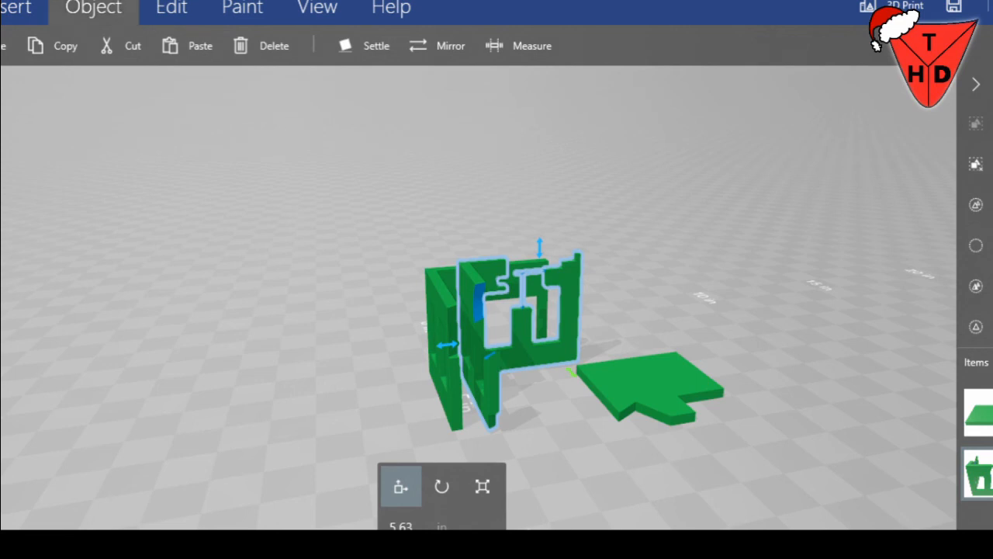
pyautogui.click(360, 46)
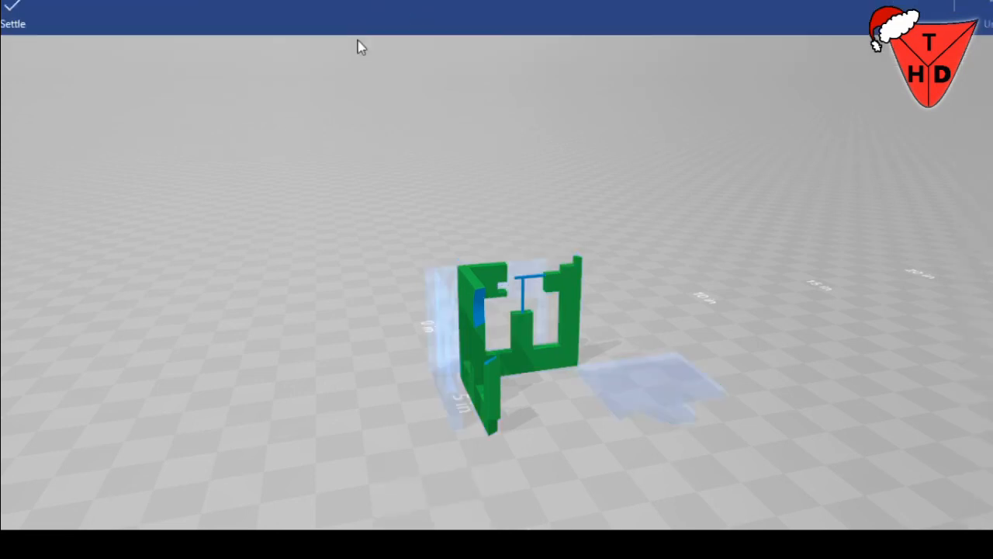
pyautogui.click(22, 17)
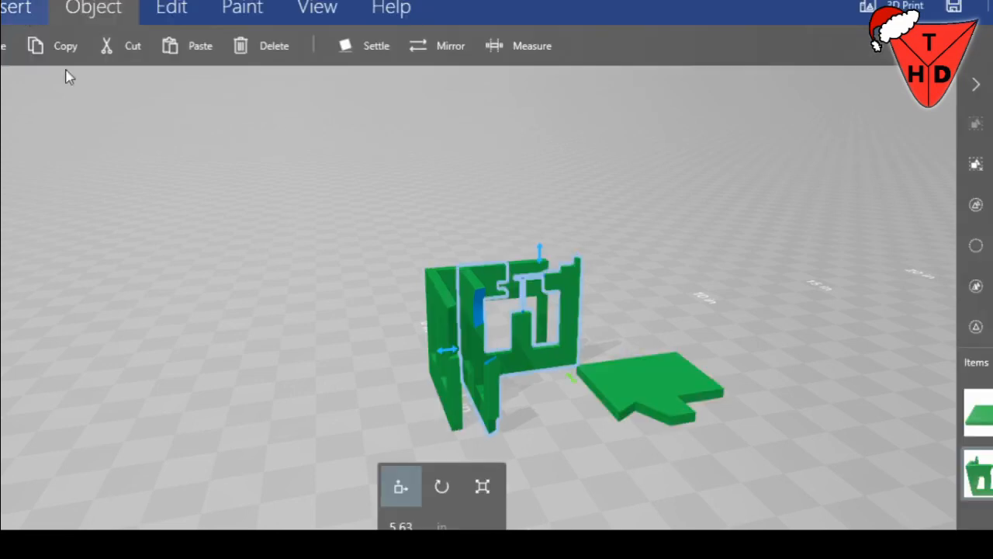
# Settle the loose floor slab flat onto the ground plane
pyautogui.moveTo(210, 351); pyautogui.dragTo(310, 397, button='right')
pyautogui.click(638, 437)
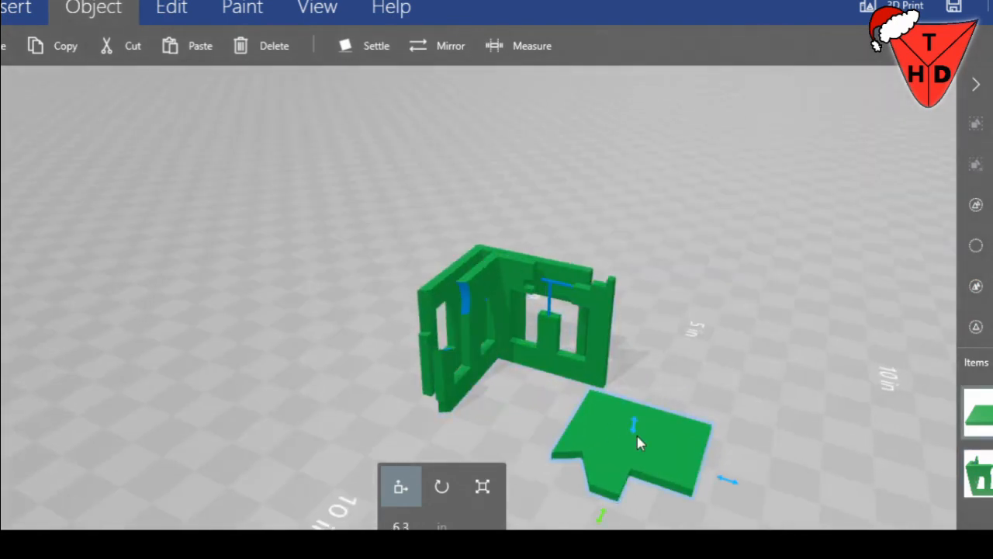
pyautogui.click(373, 43)
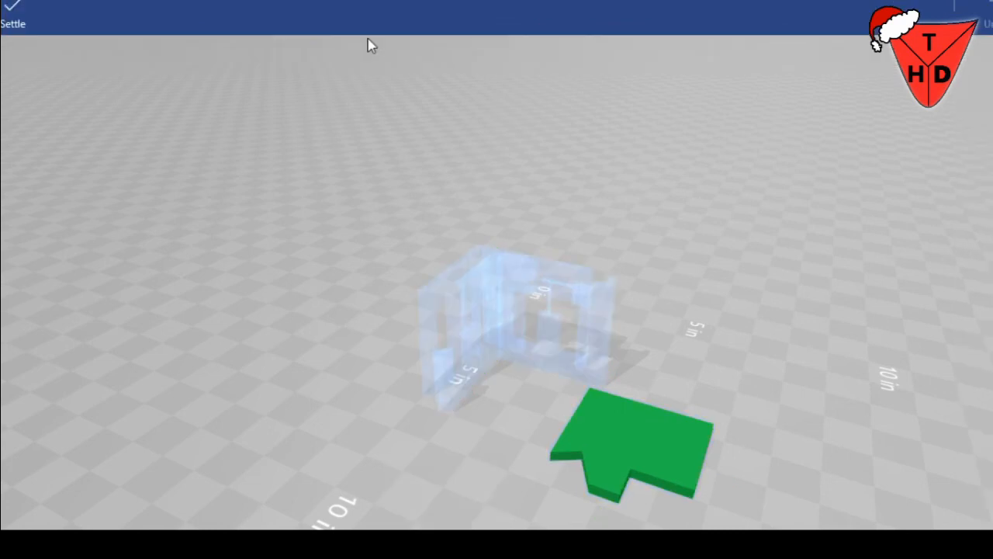
pyautogui.click(10, 22)
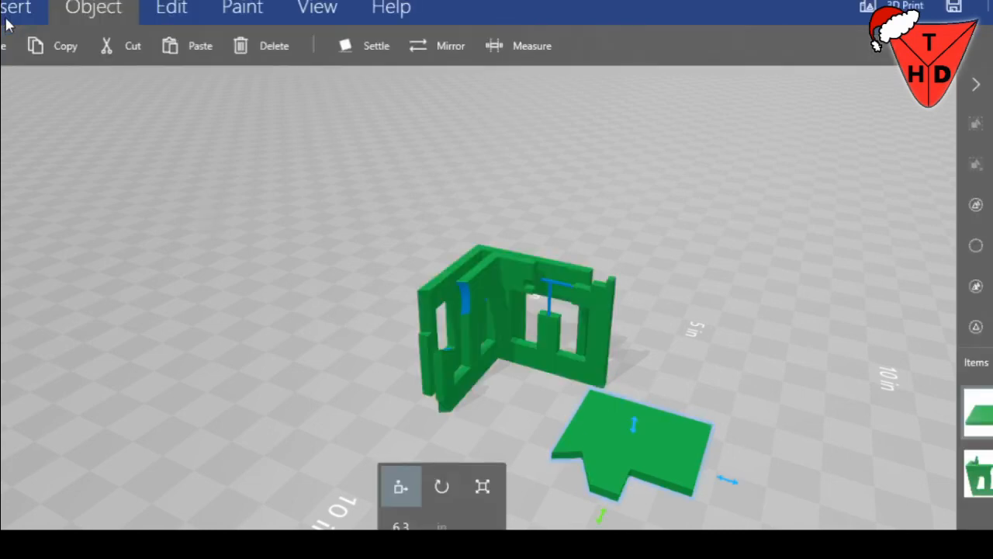
# Slide the floor slab along the ground to about 2.66 in, close beside the nested walls
pyautogui.moveTo(727, 484); pyautogui.dragTo(613, 458)
pyautogui.moveTo(692, 440); pyautogui.dragTo(931, 419)
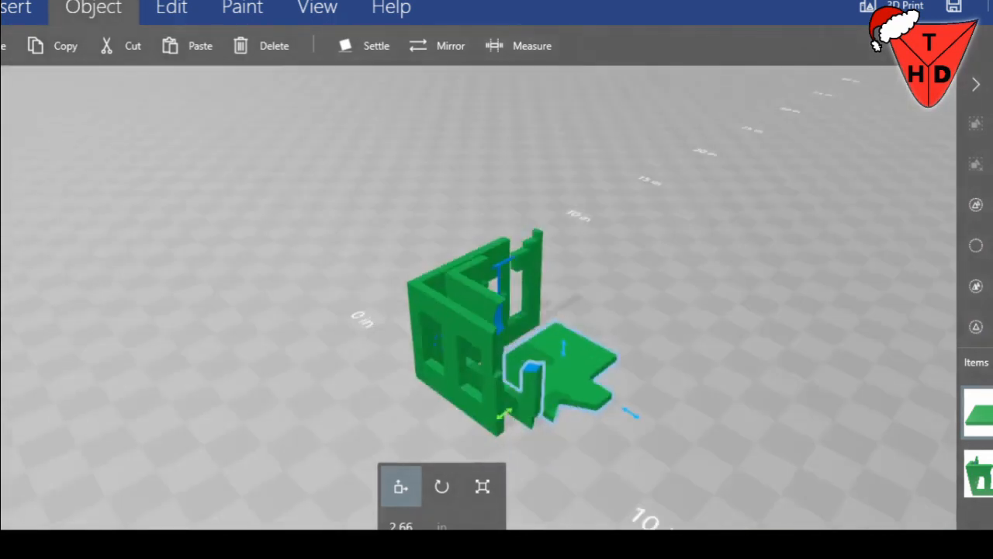
pyautogui.moveTo(795, 407); pyautogui.dragTo(822, 433)
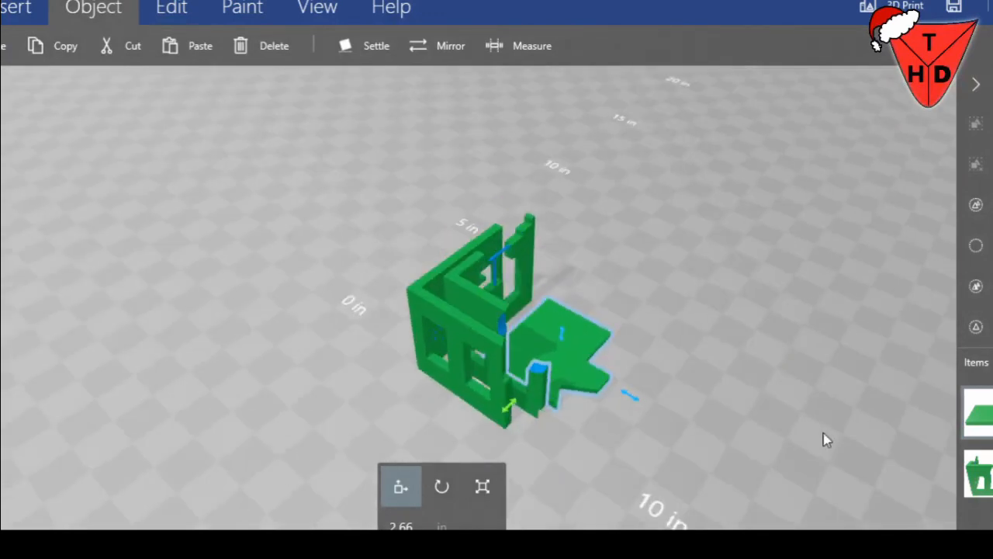
pyautogui.moveTo(826, 440); pyautogui.dragTo(724, 440)
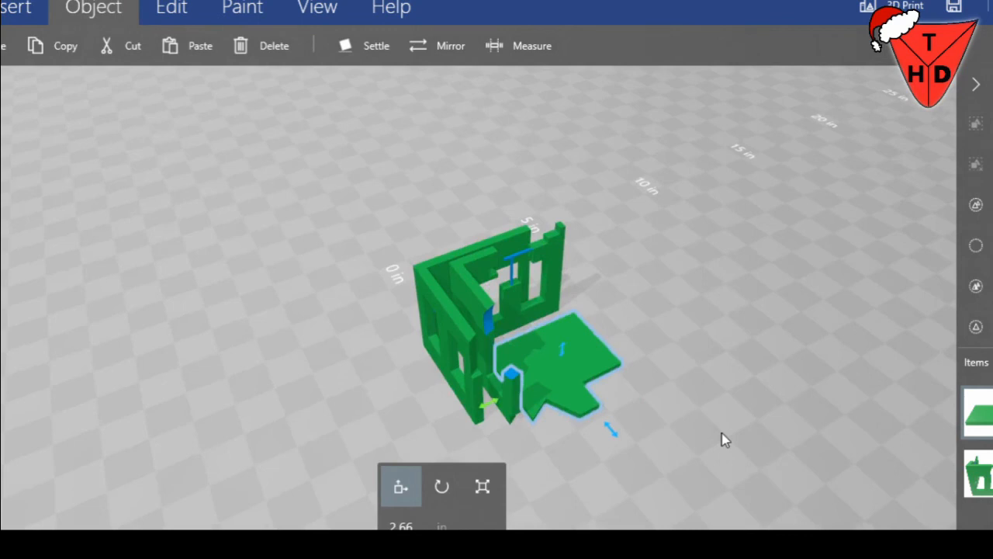